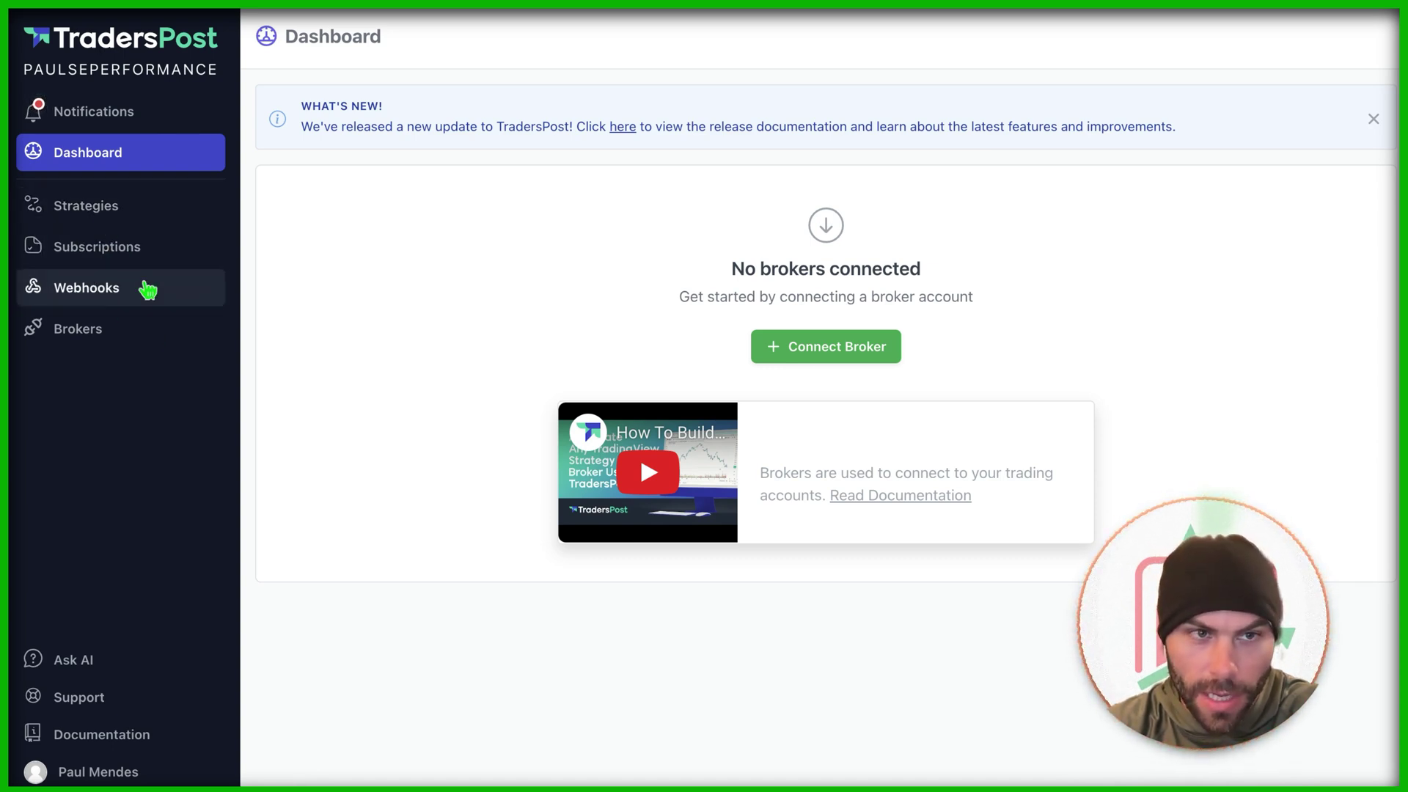
# Step: Connect TradersPost's own paper broker from the Brokers page's paper broker list
pyautogui.click(810, 349)
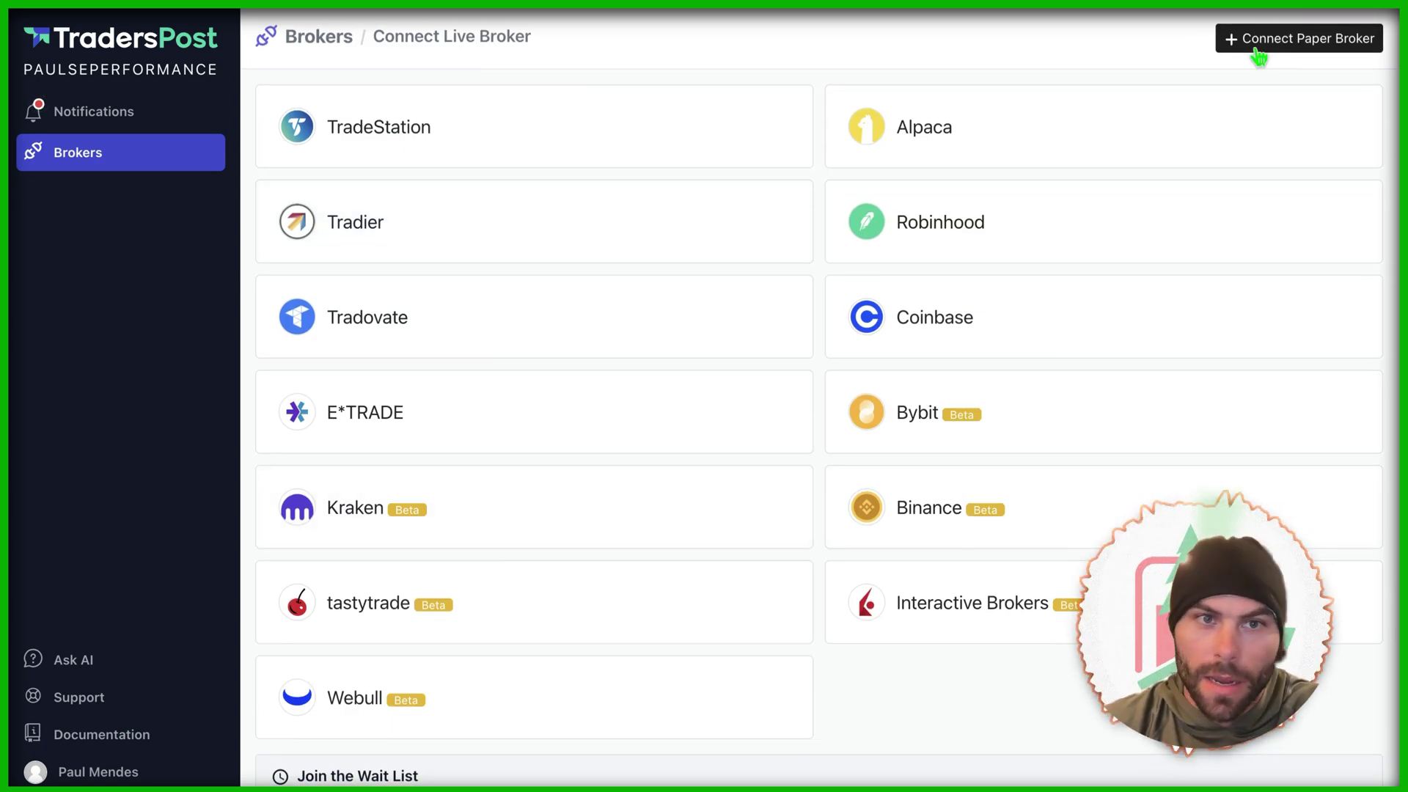
pyautogui.click(1296, 41)
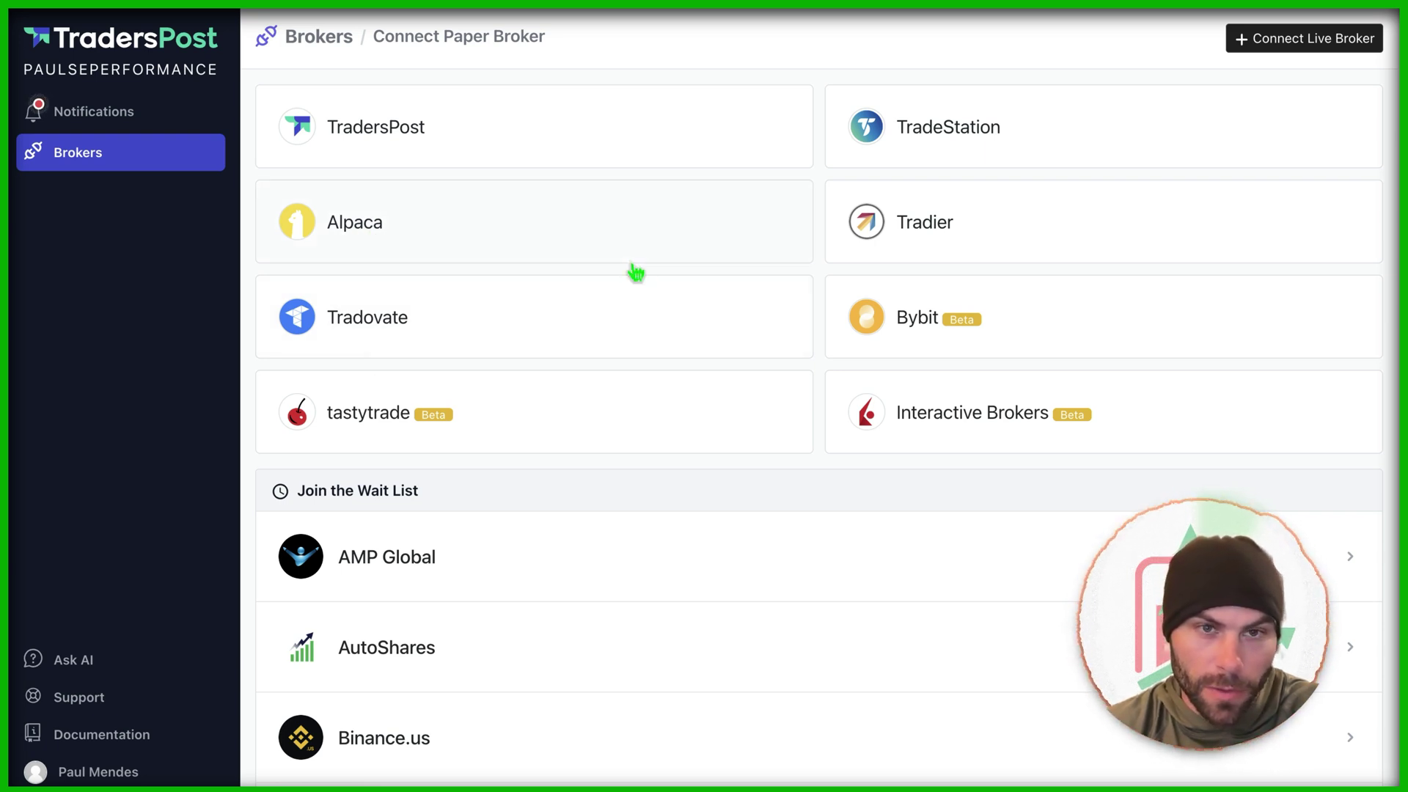
pyautogui.click(415, 126)
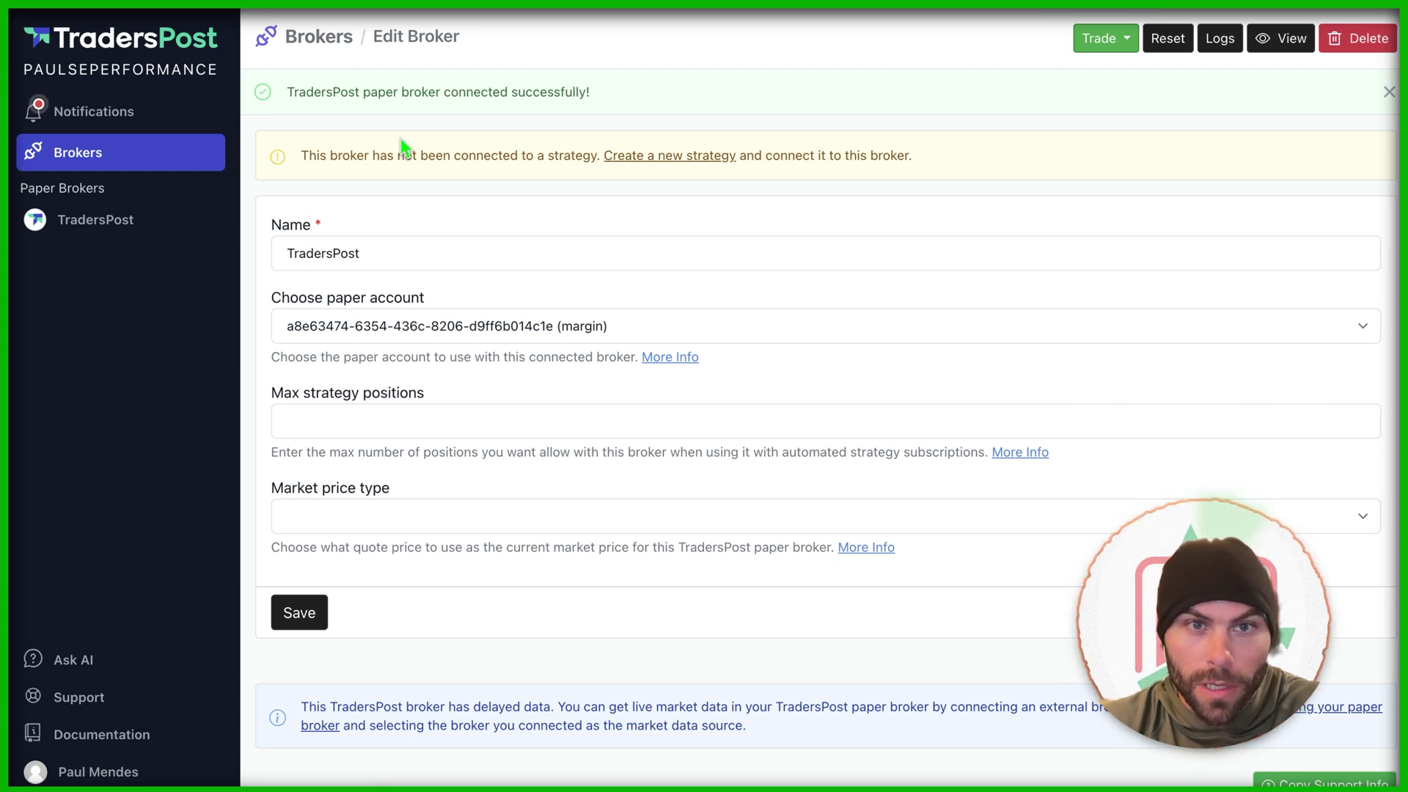
# Step: Rename the broker 'TradersPost Paper Broker', keep the margin paper account, and allow 1 strategy position
pyautogui.click(409, 257)
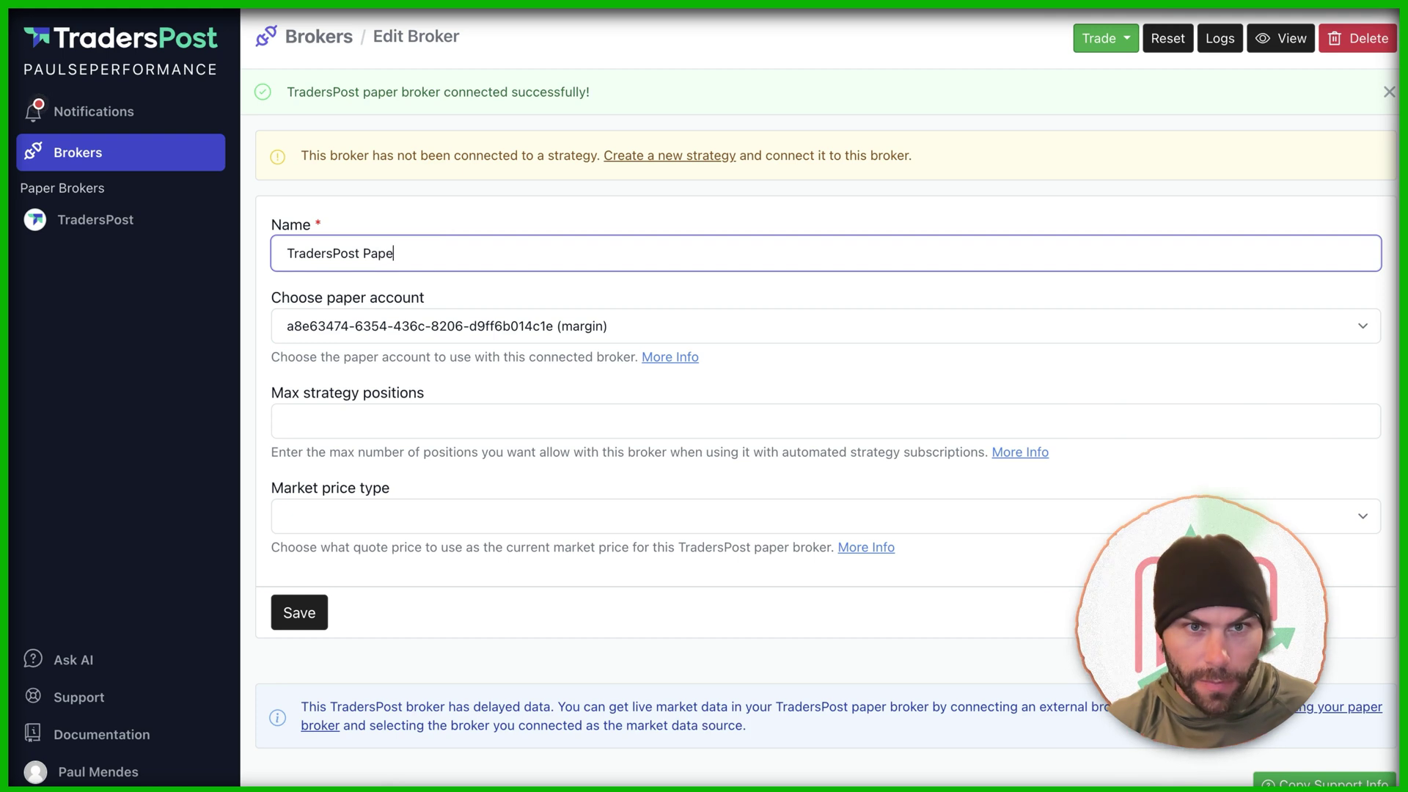
pyautogui.write('Broker')
pyautogui.click(389, 326)
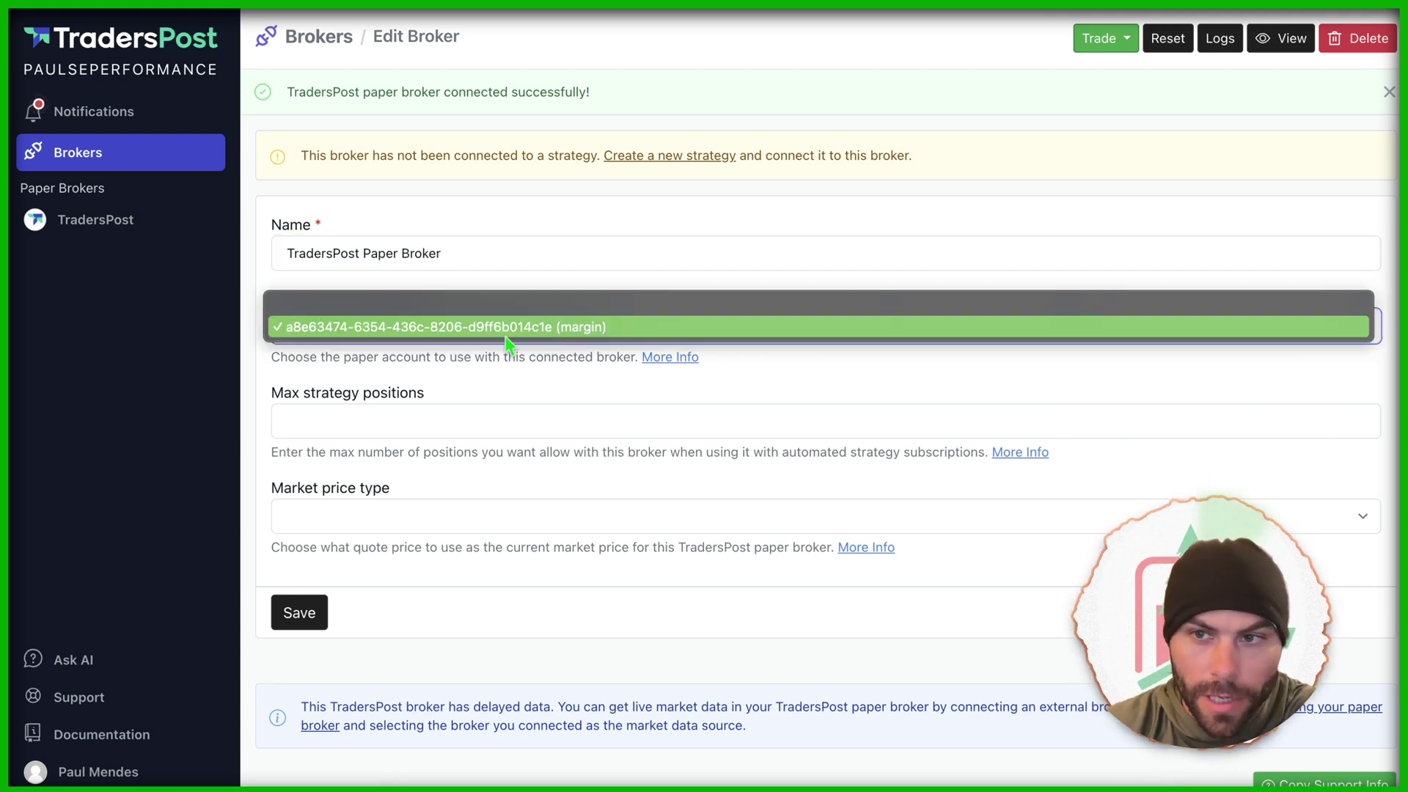
pyautogui.click(458, 371)
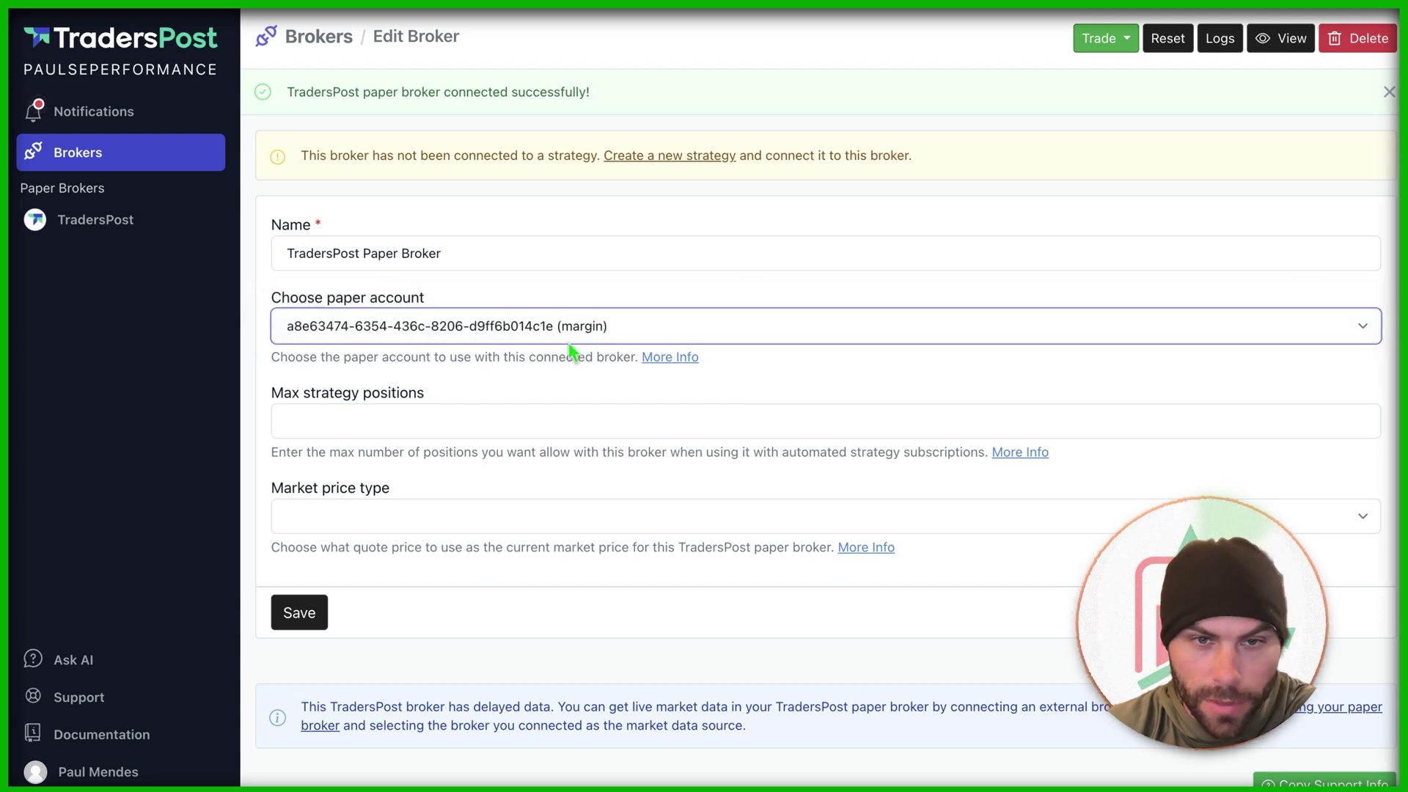
pyautogui.click(543, 431)
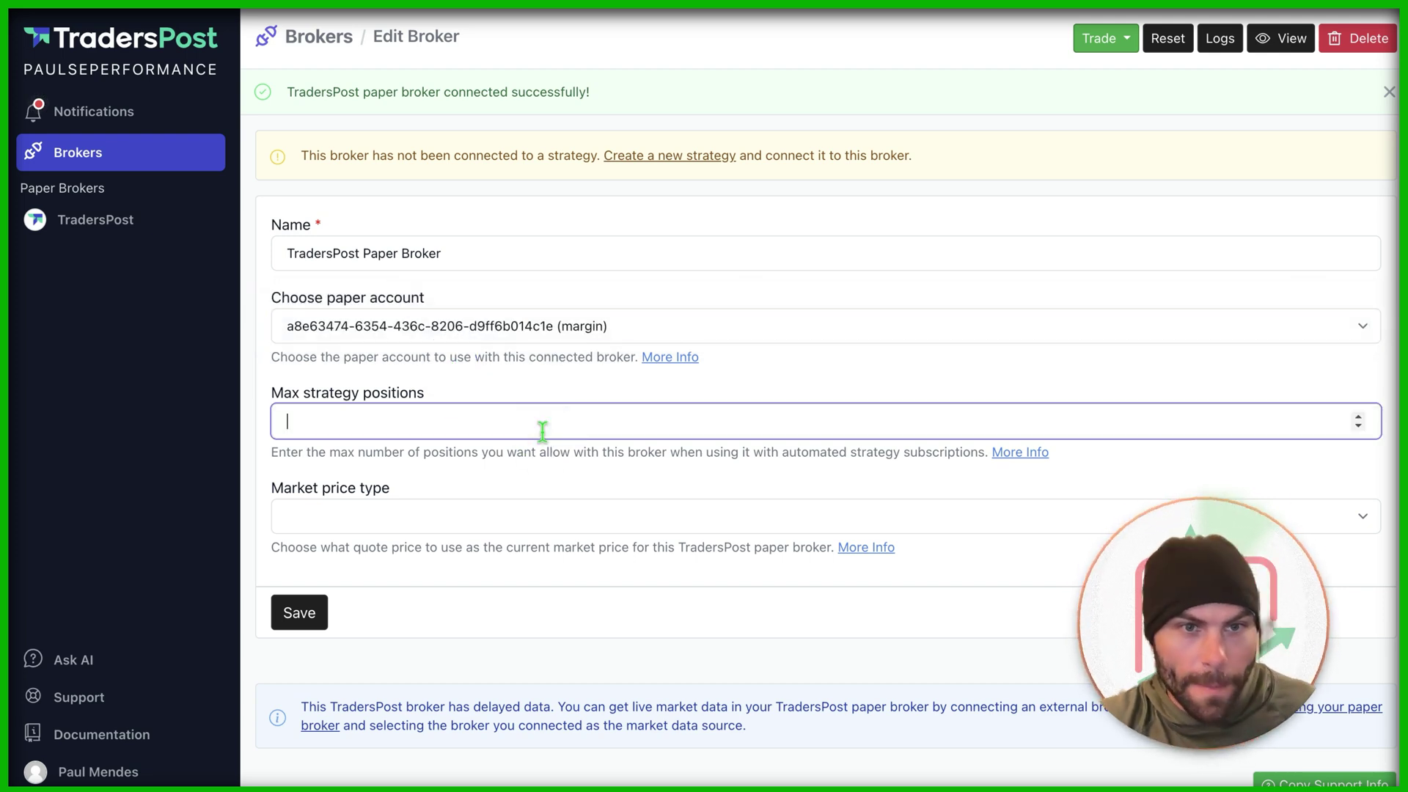
pyautogui.write('1')
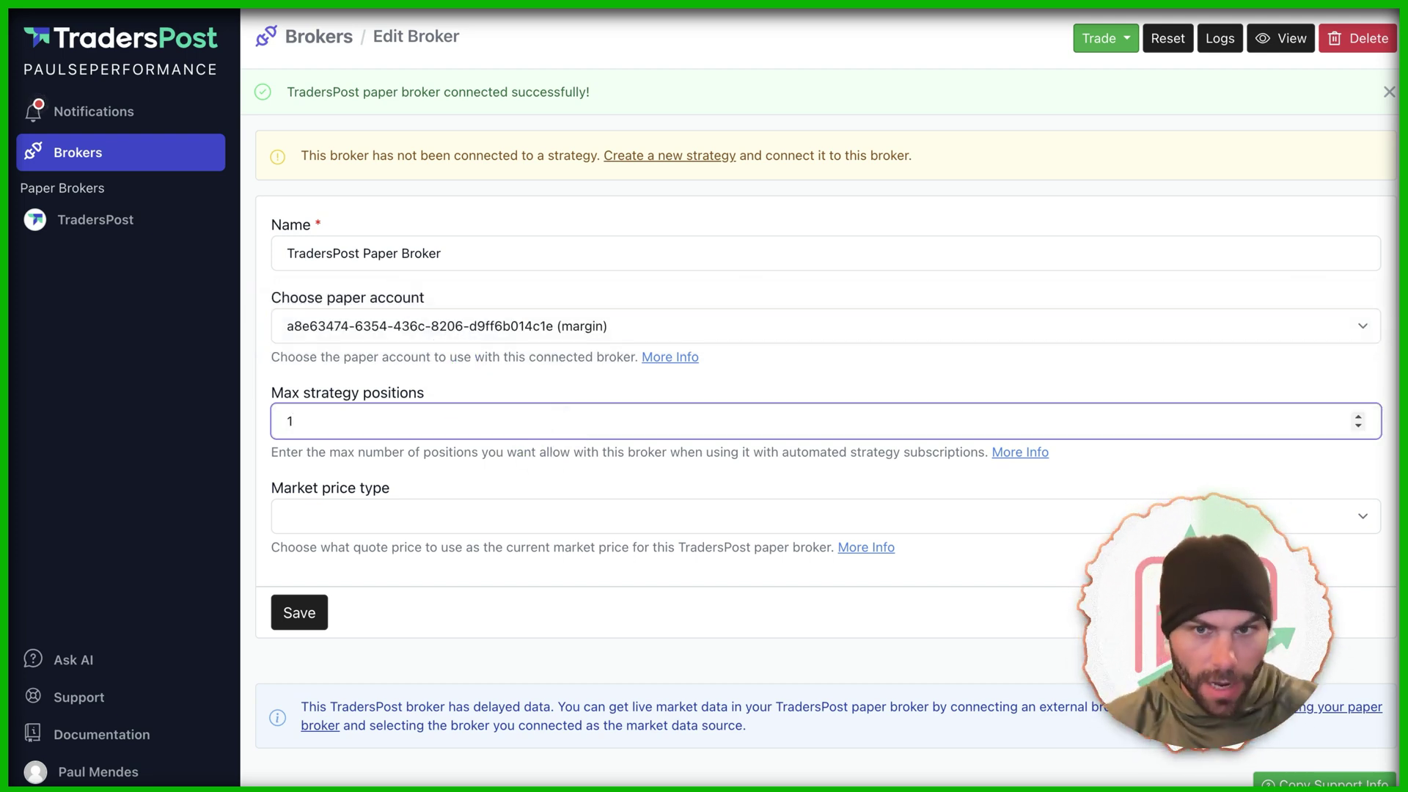
# Step: Set market price type to 'Use ask for buys and bid for sells' and save the broker
pyautogui.click(576, 491)
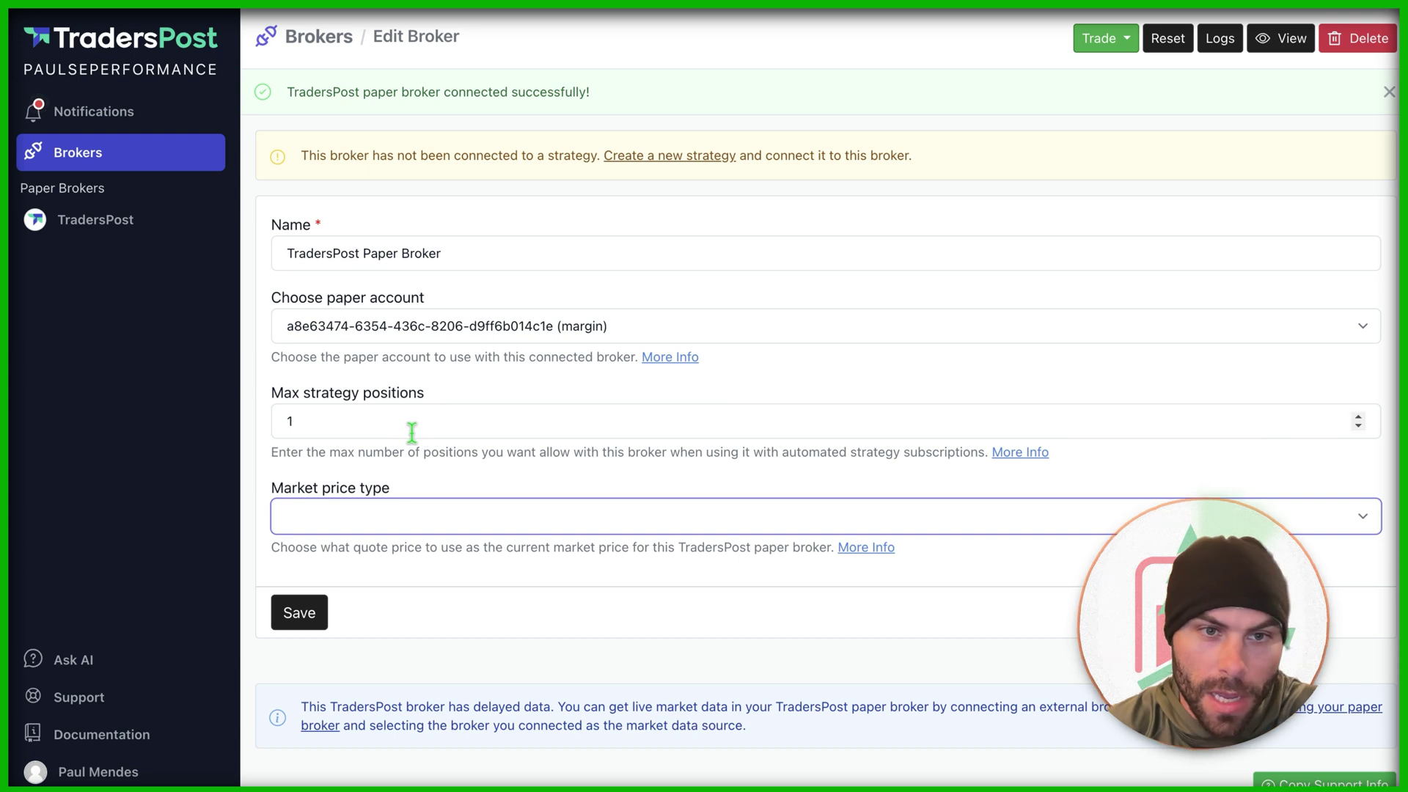
pyautogui.click(472, 503)
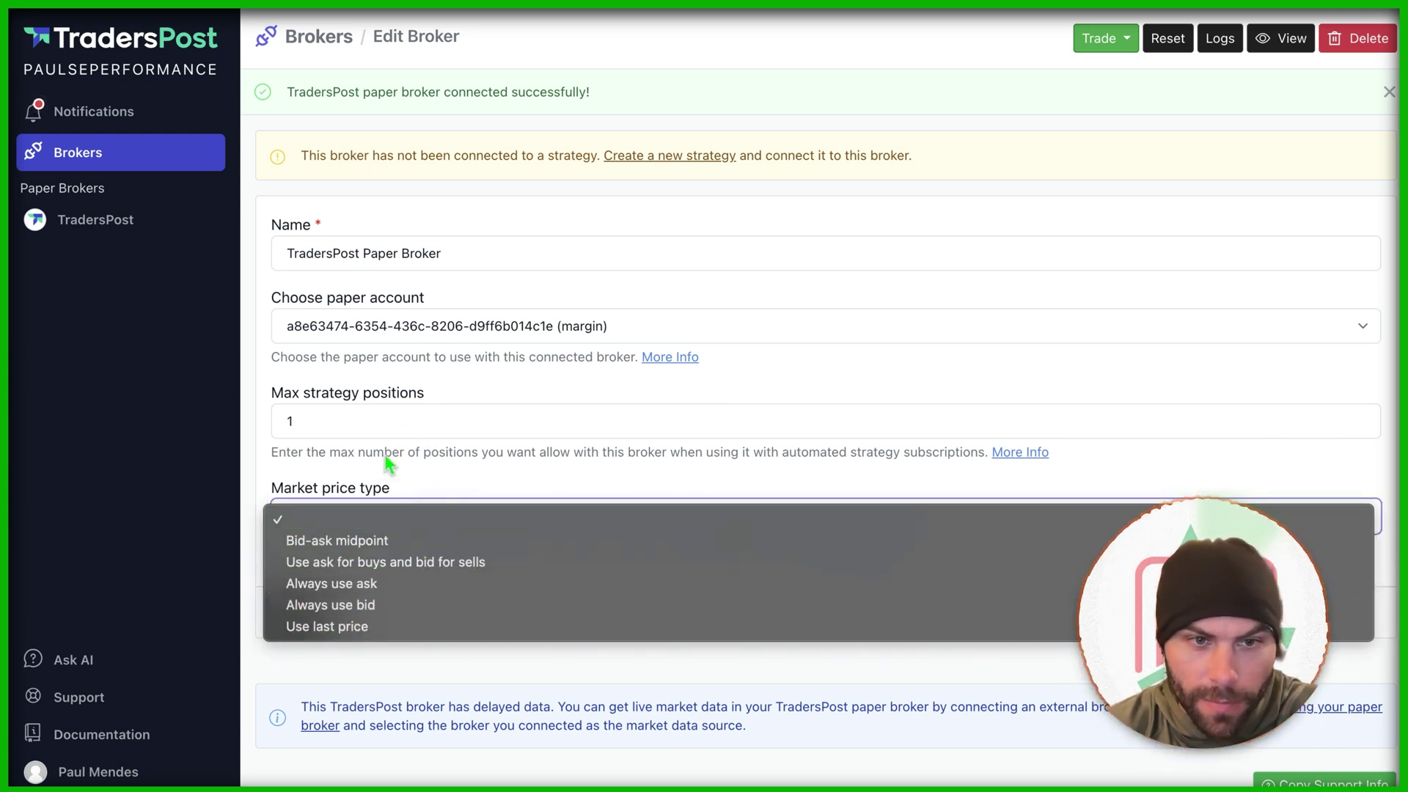
pyautogui.click(409, 464)
pyautogui.click(418, 517)
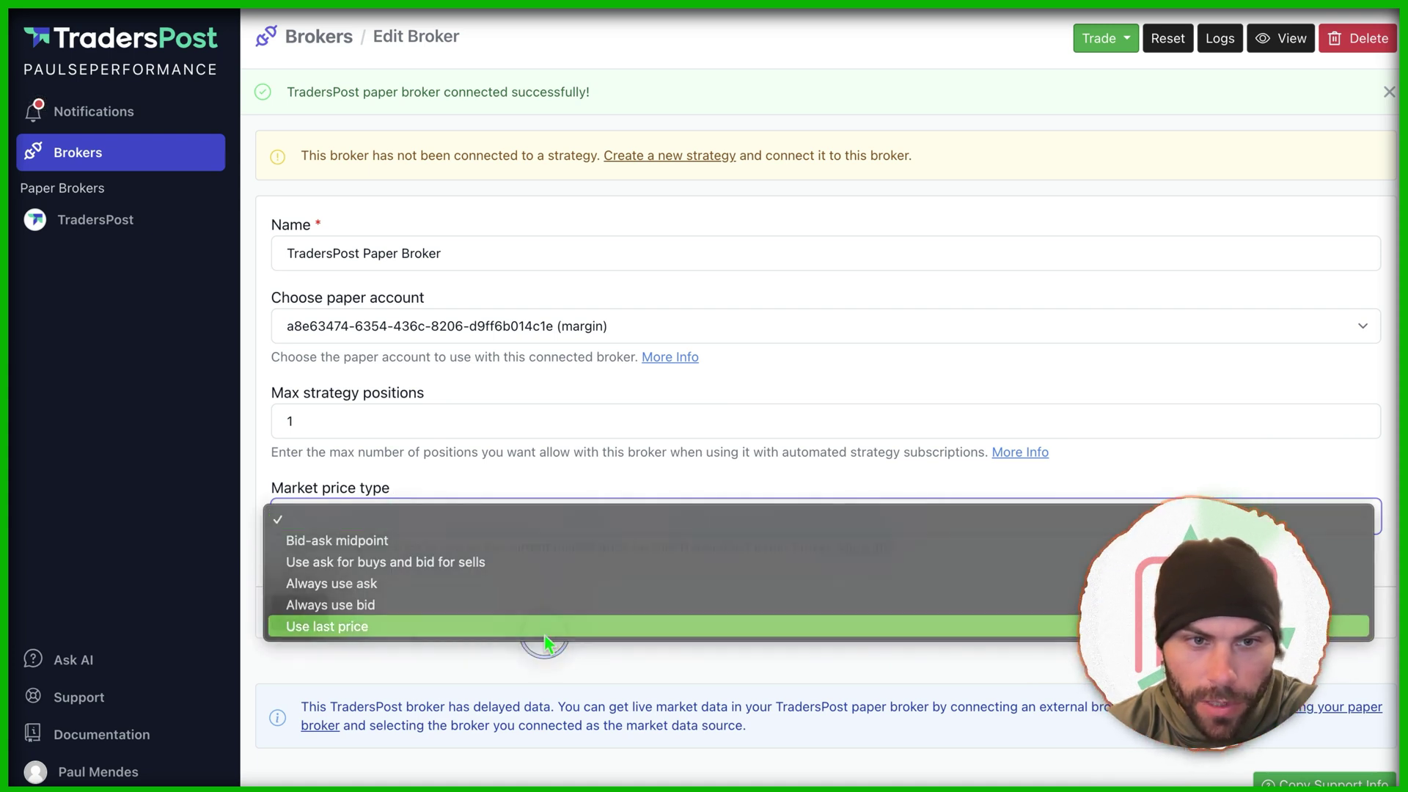
pyautogui.click(540, 629)
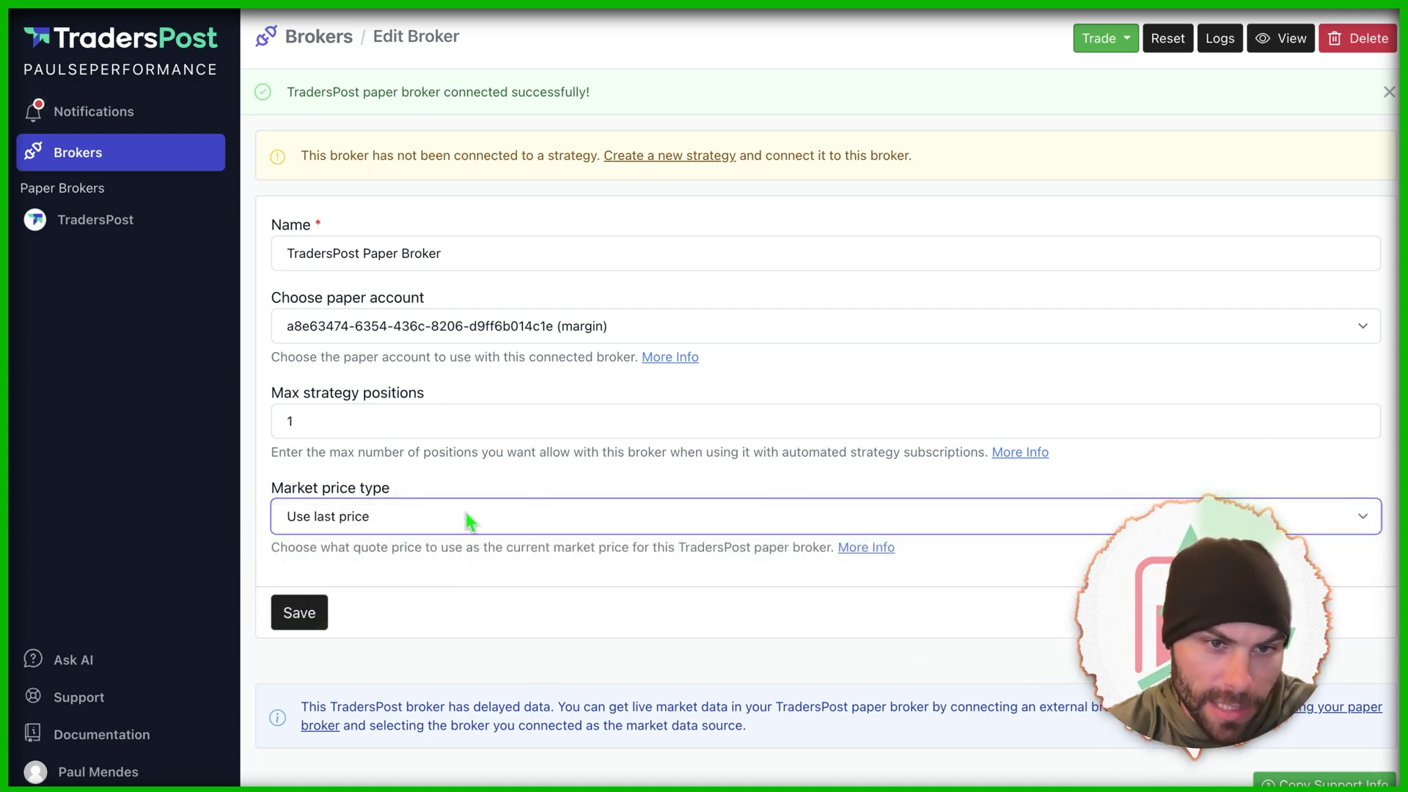
pyautogui.click(465, 519)
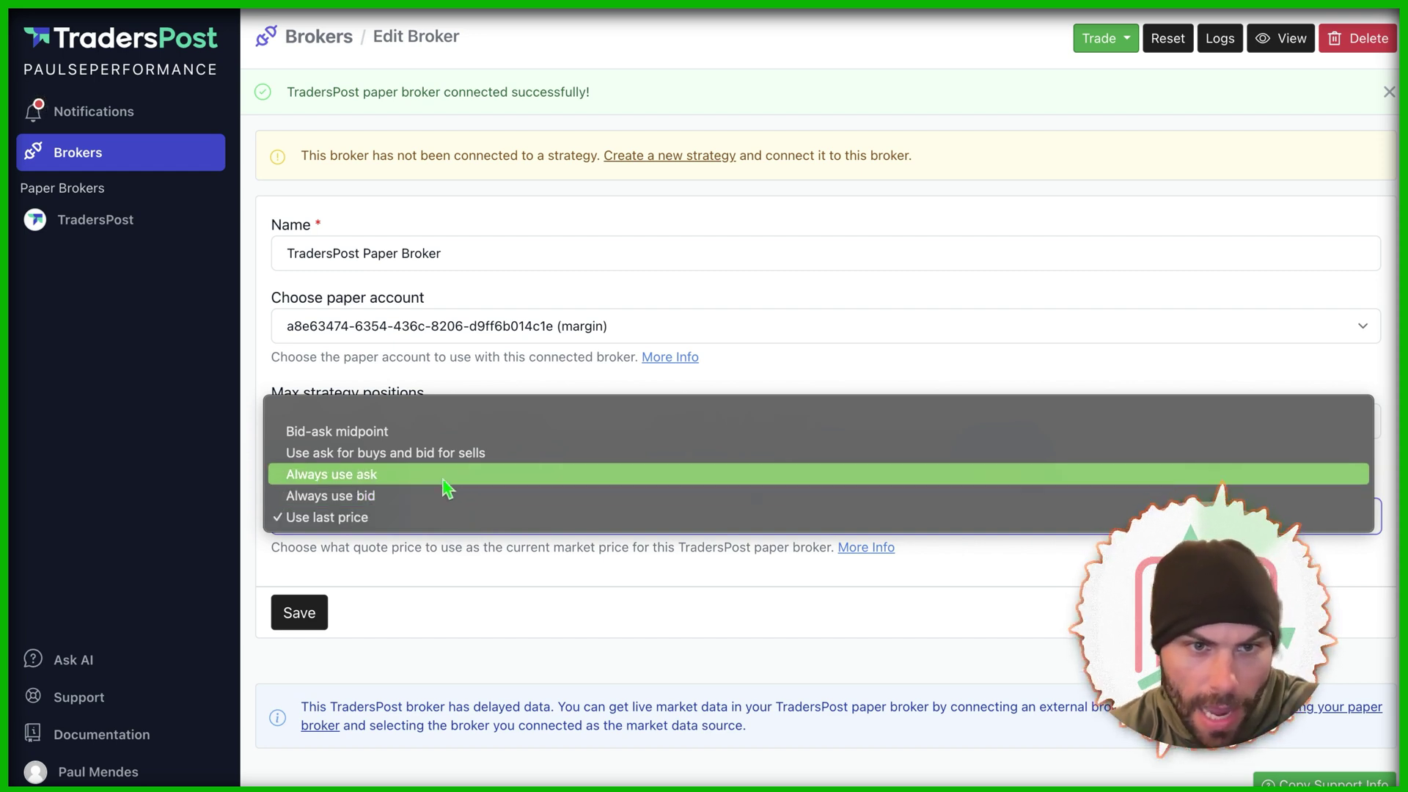
pyautogui.click(404, 468)
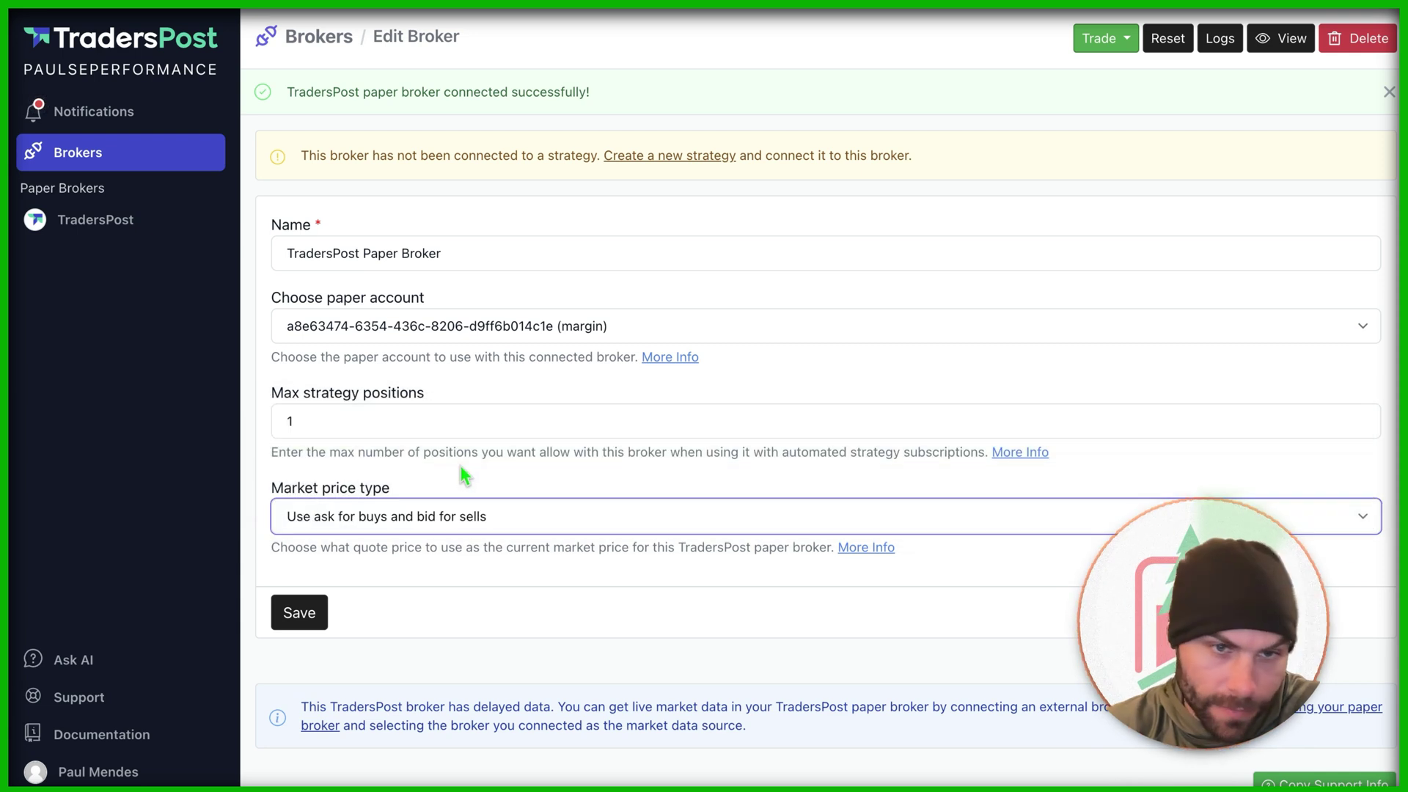
pyautogui.click(291, 609)
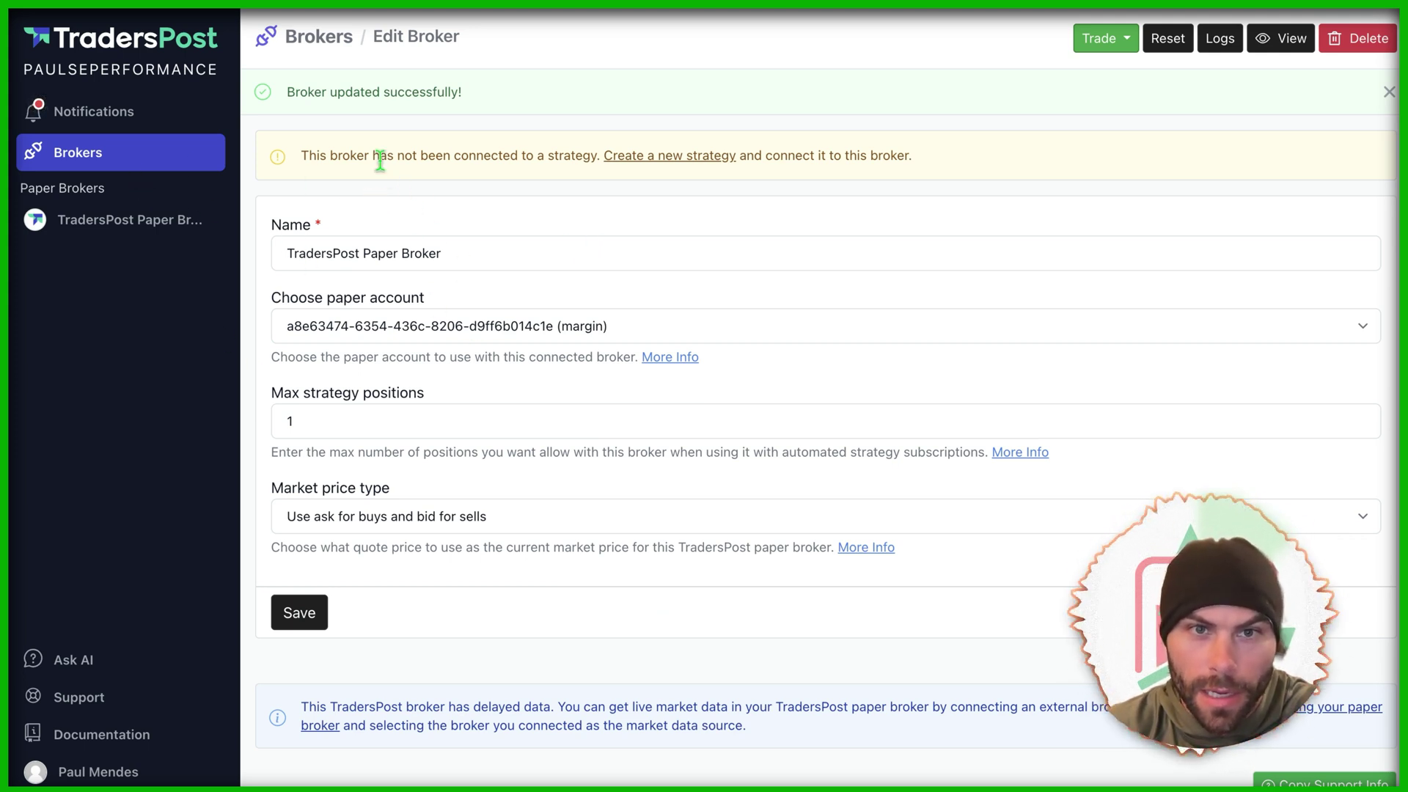
# Step: Start a new strategy for the broker and name it 'My new strategy Paper'
pyautogui.click(646, 162)
pyautogui.tripleClick(452, 188)
pyautogui.click(467, 191)
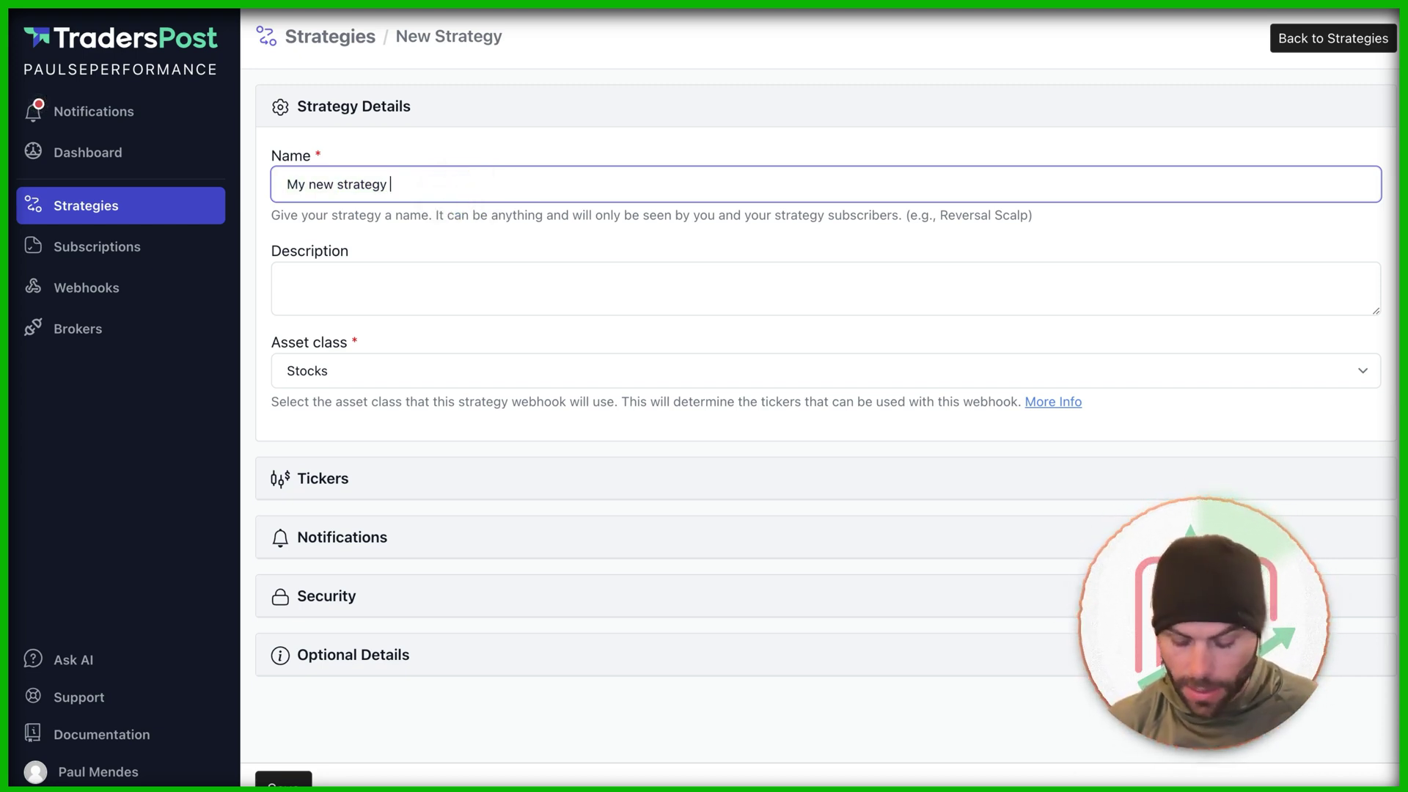
pyautogui.press('Tab')
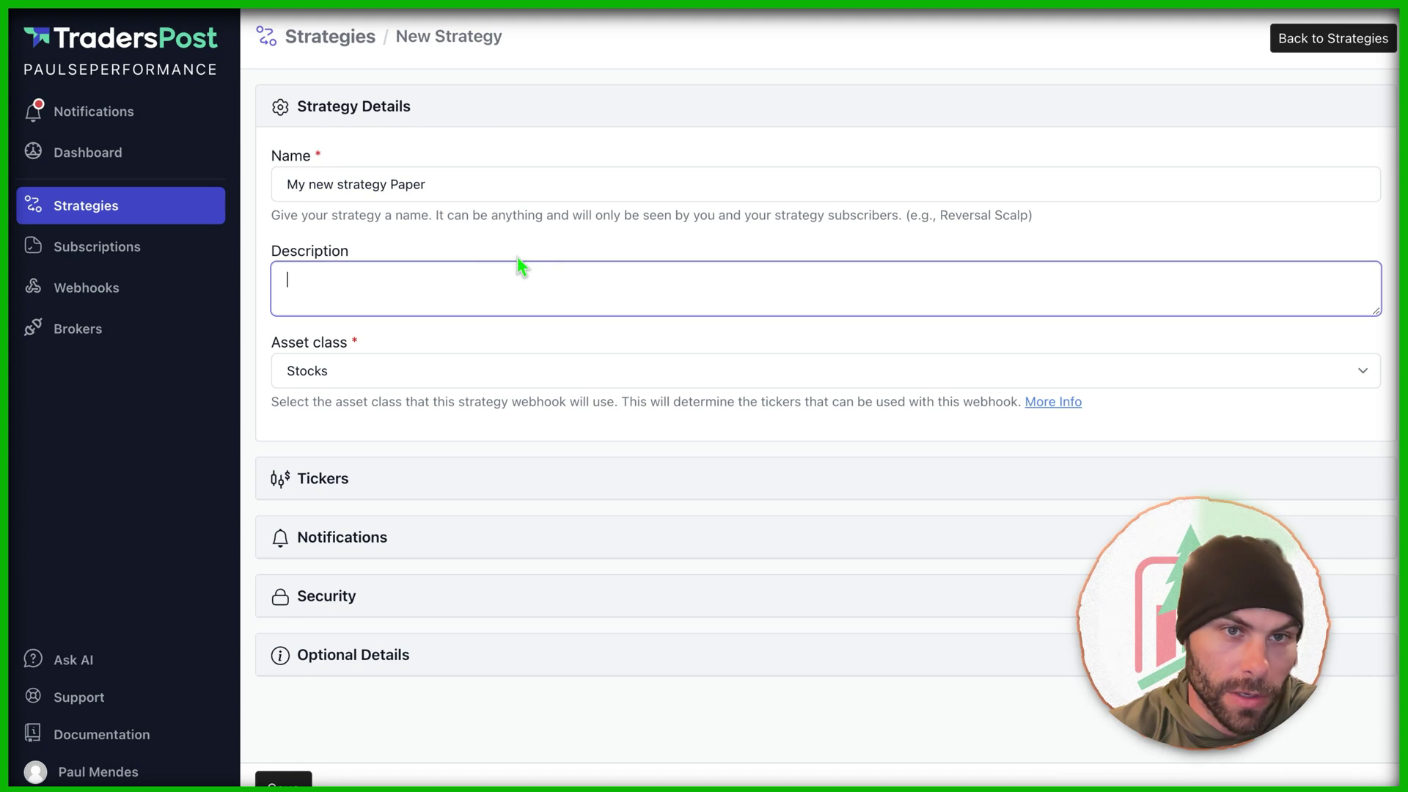
# Step: Review the Tickers, Notifications, Security and Optional Details sections, then save the strategy
pyautogui.click(469, 478)
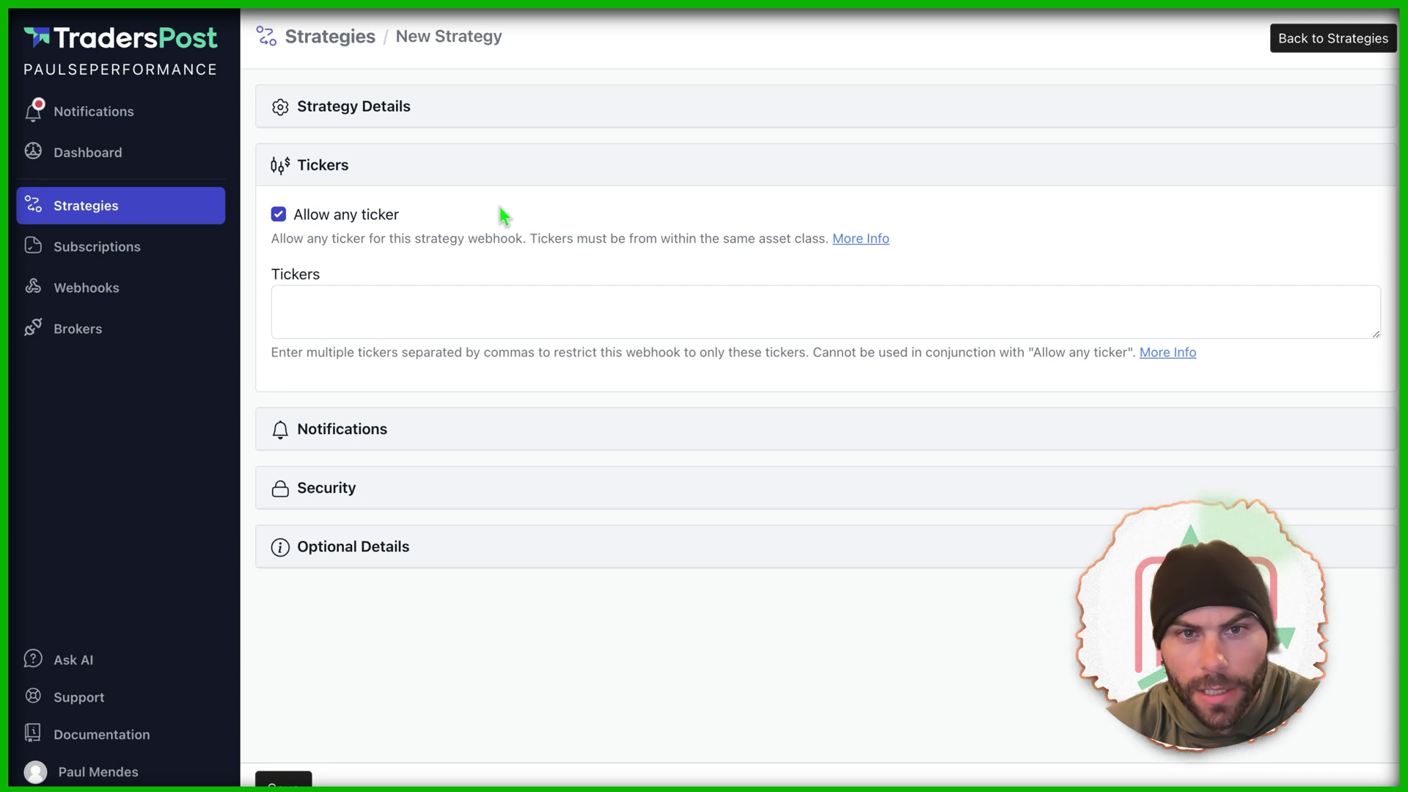
pyautogui.click(480, 431)
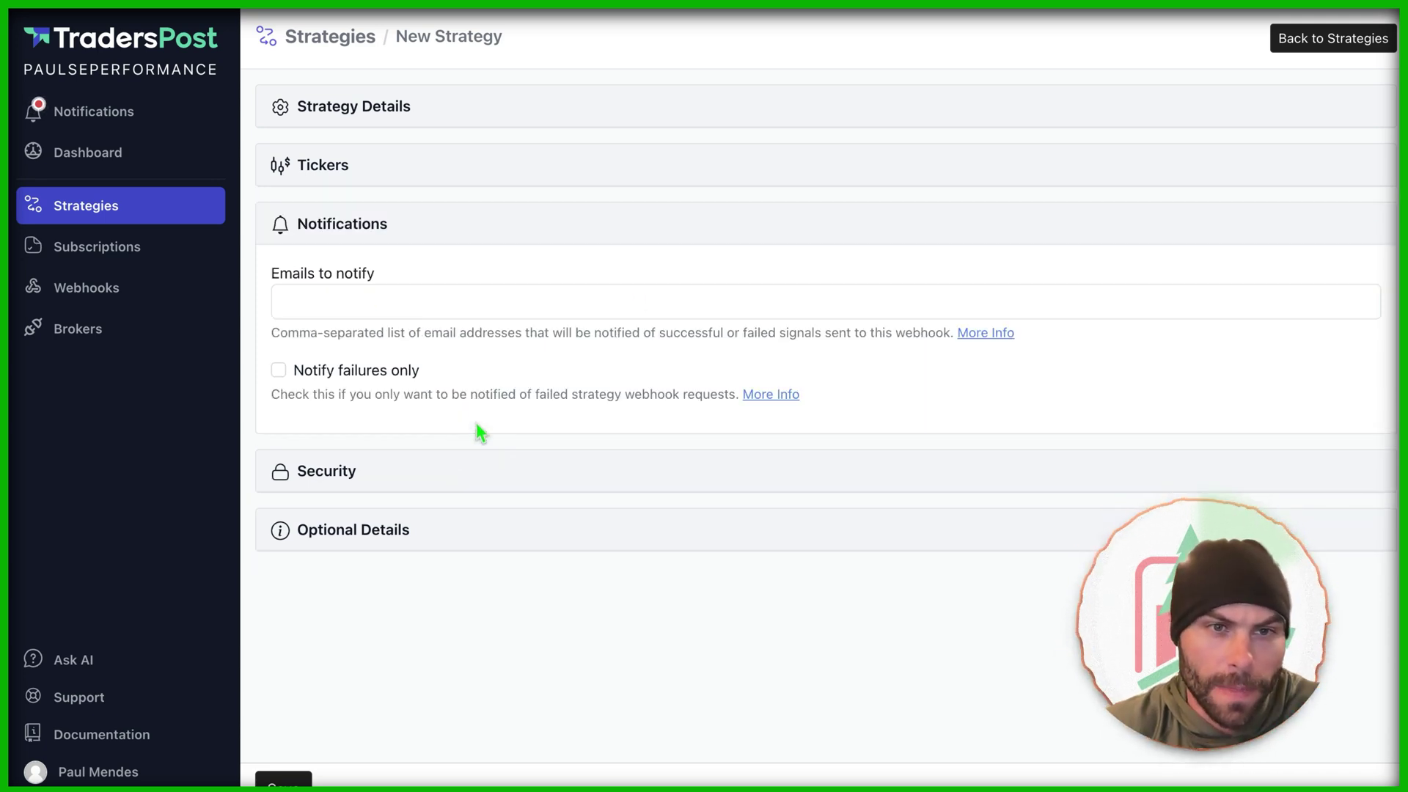
pyautogui.click(407, 477)
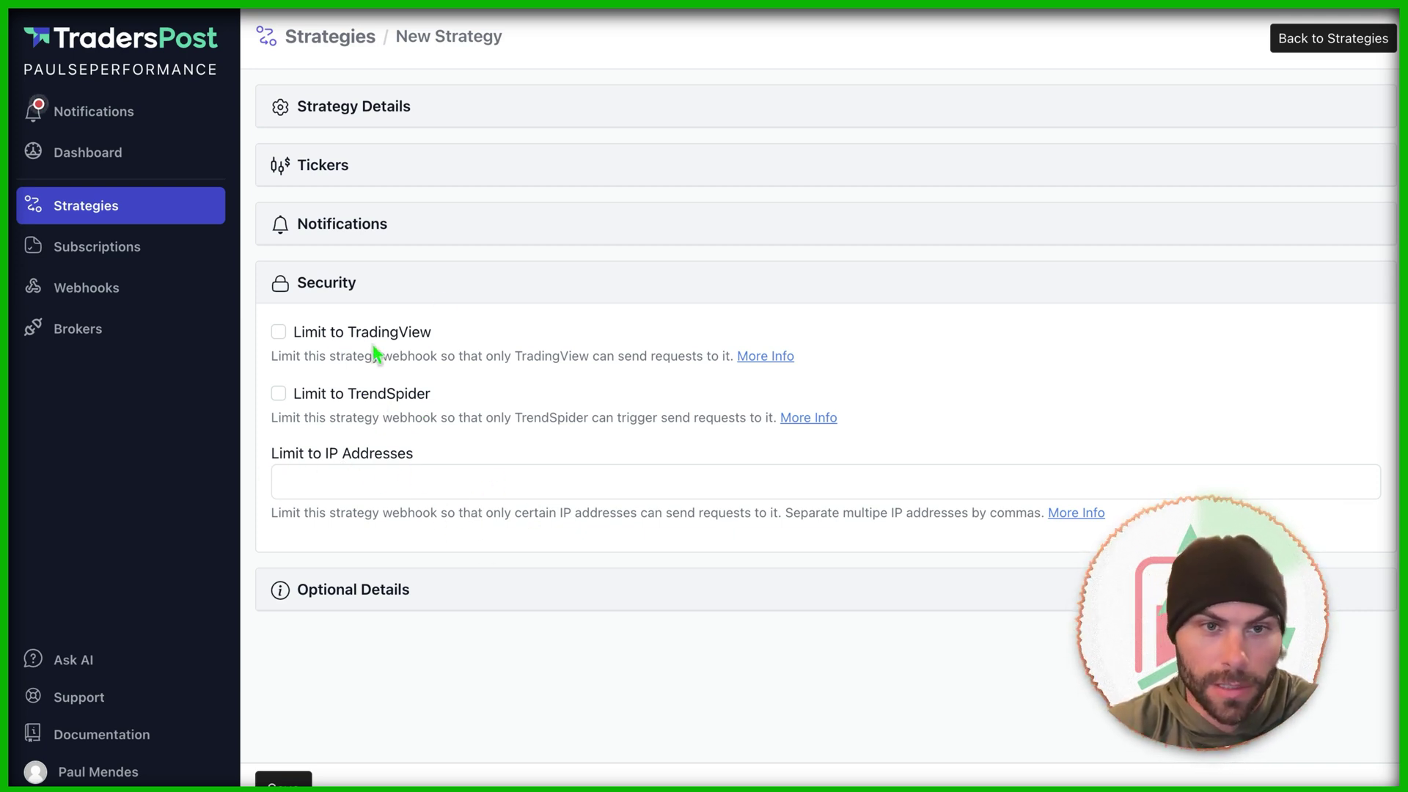
pyautogui.click(415, 595)
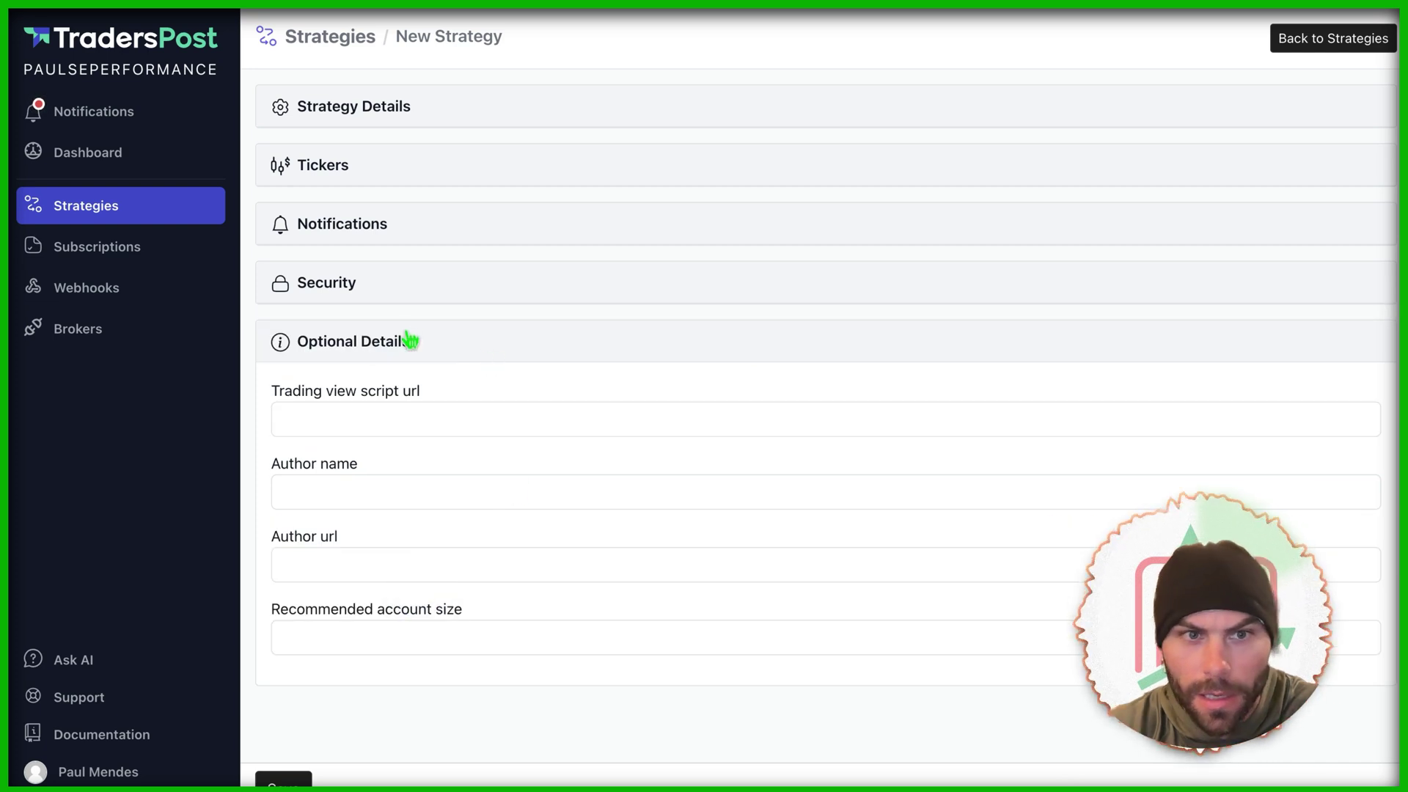
pyautogui.click(429, 347)
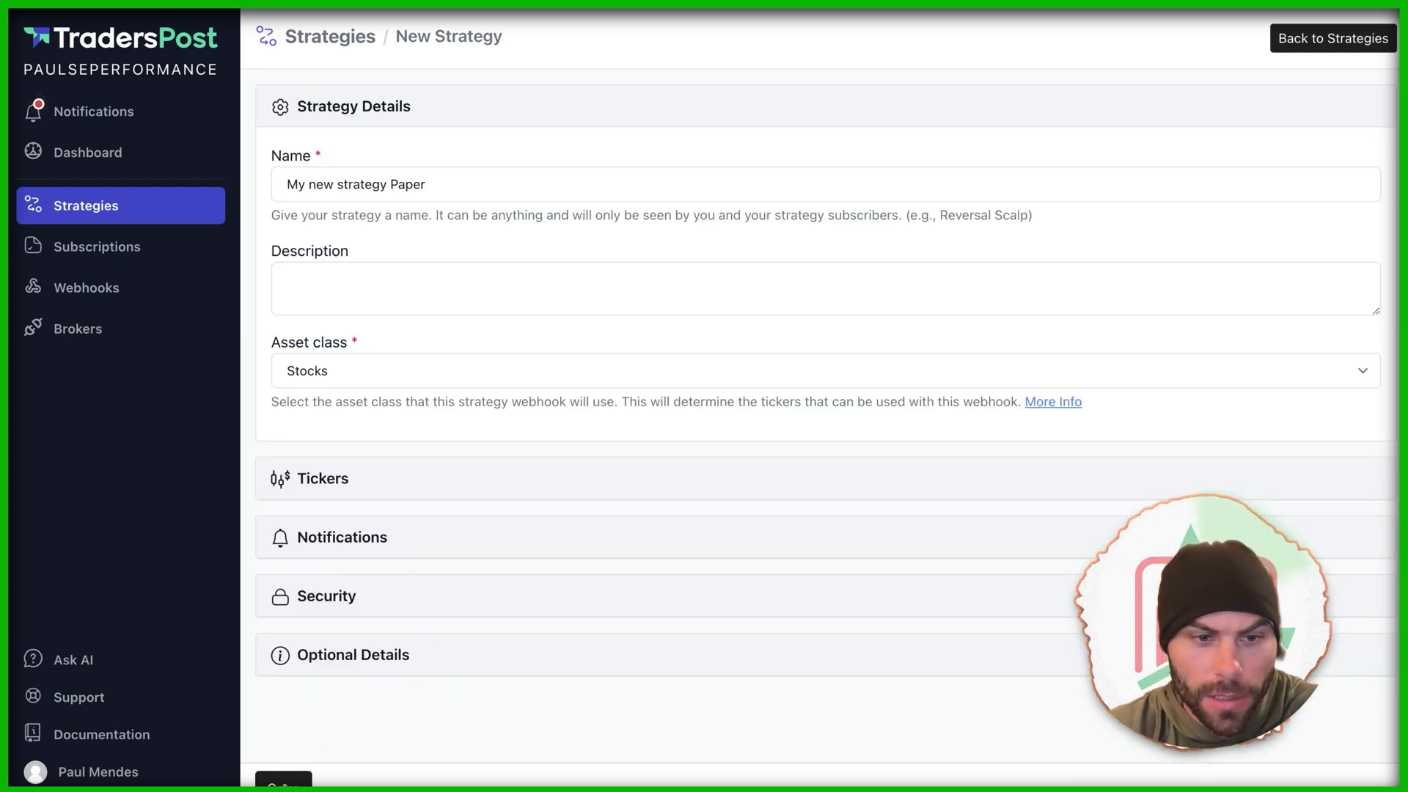
pyautogui.click(284, 779)
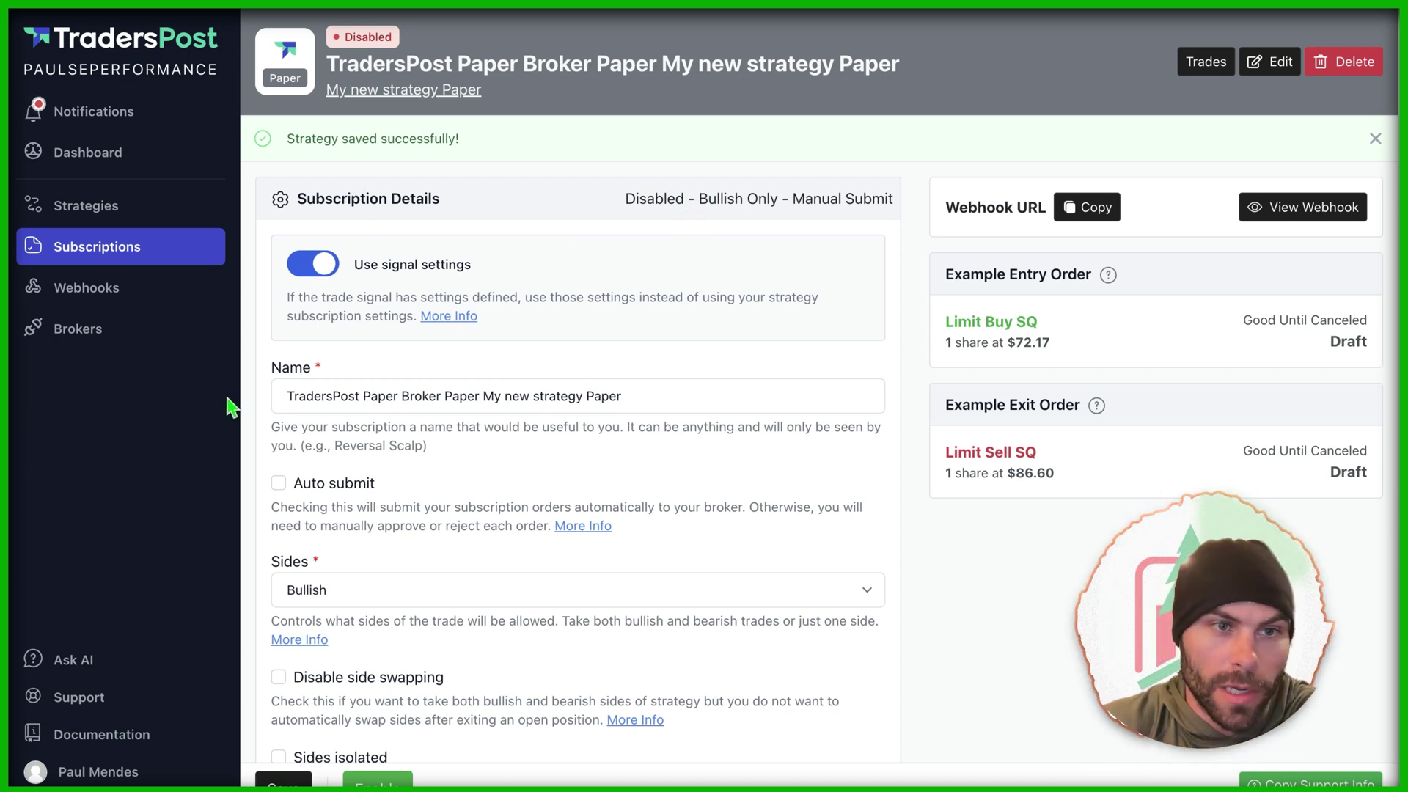
# Step: Open the 'My new strategy Paper' webhook's details from the Webhooks list
pyautogui.scroll(-1, 567, 424)
pyautogui.scroll(-5, 567, 424)
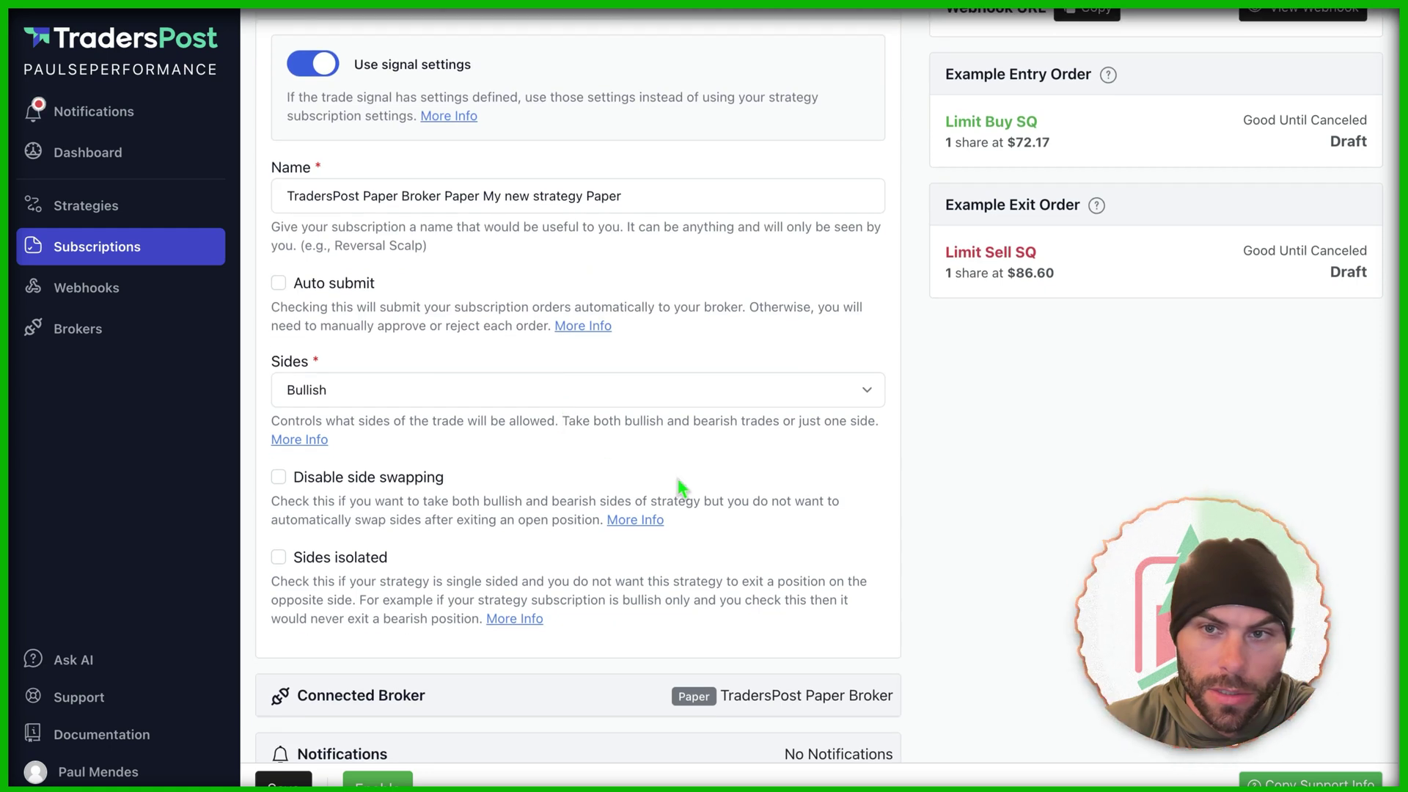
pyautogui.scroll(5, 682, 490)
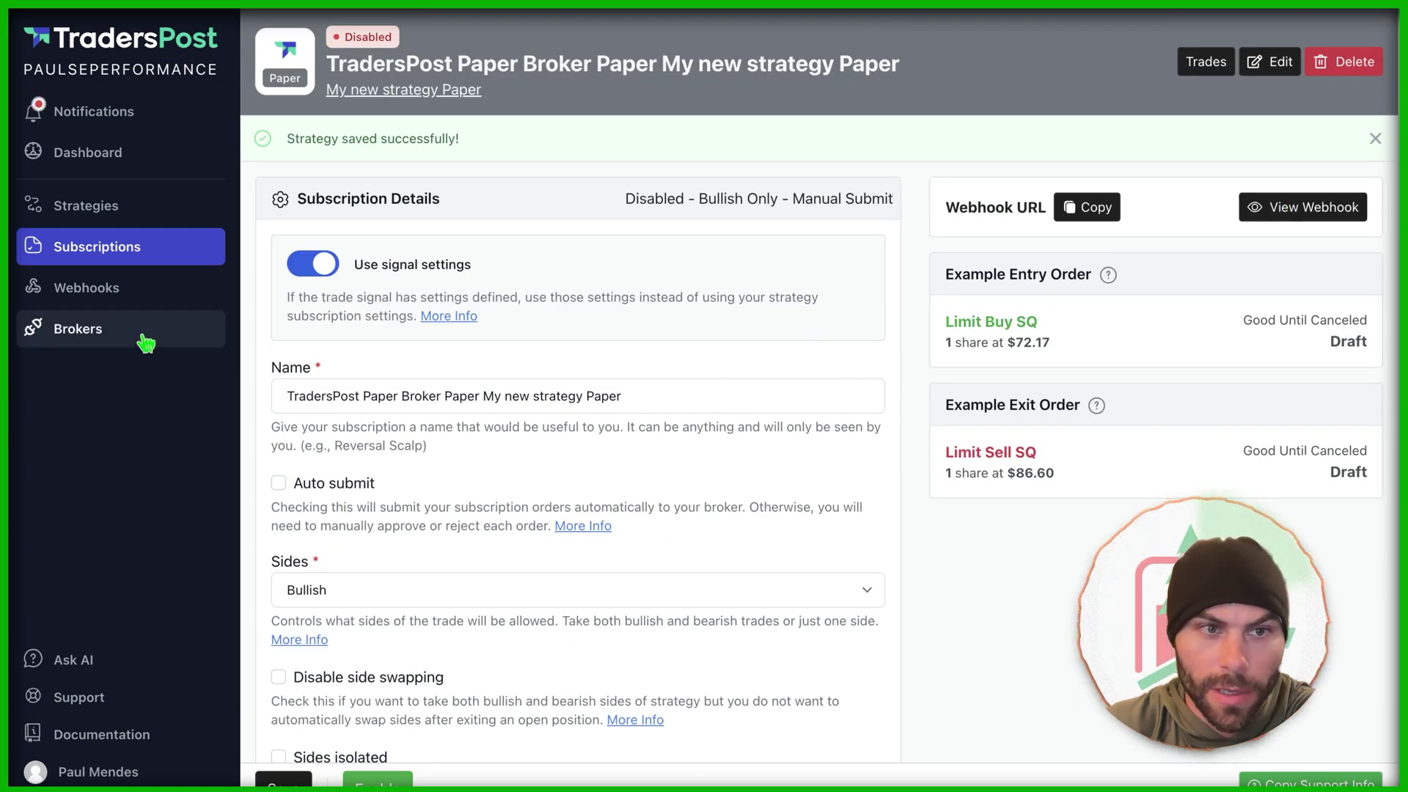
pyautogui.click(87, 287)
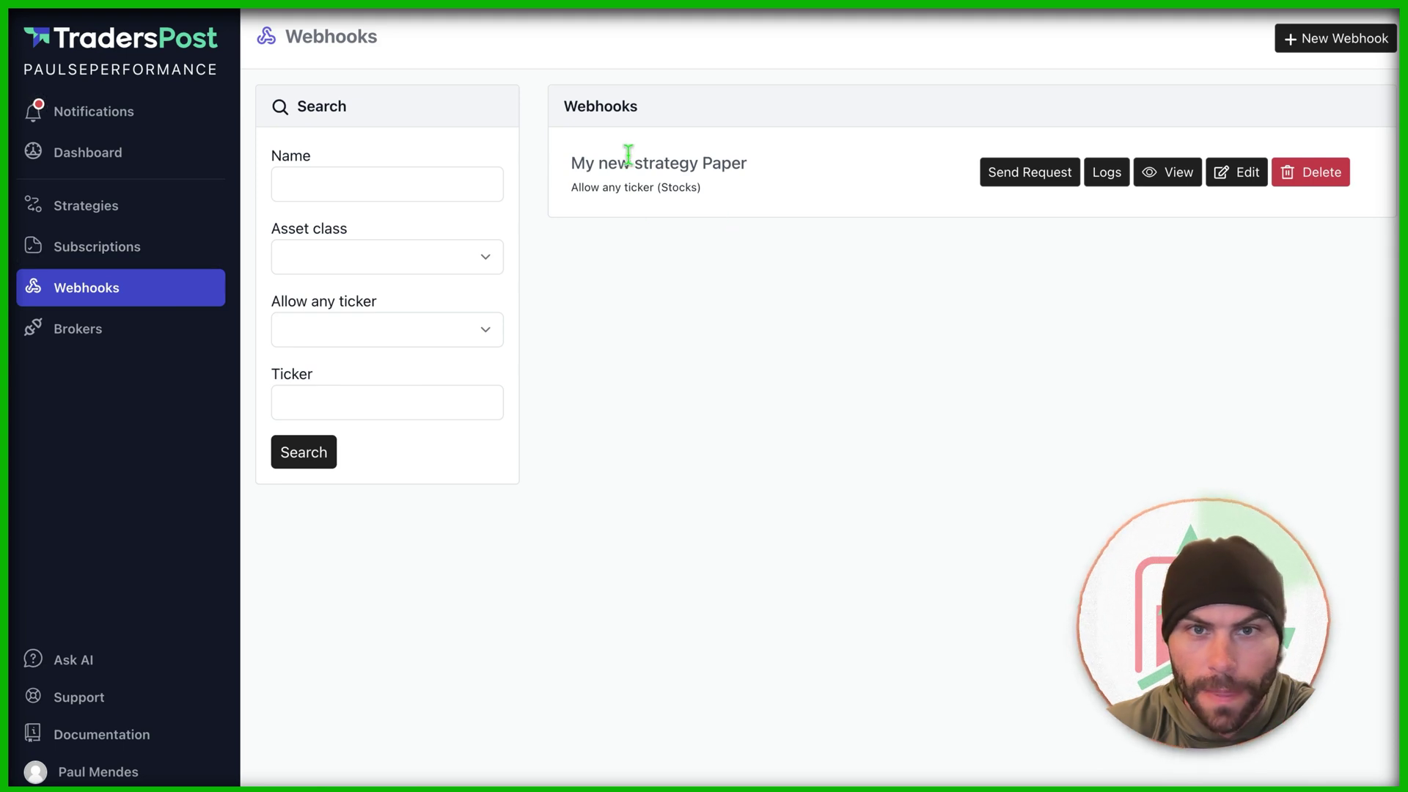
pyautogui.moveTo(574, 161); pyautogui.dragTo(740, 161)
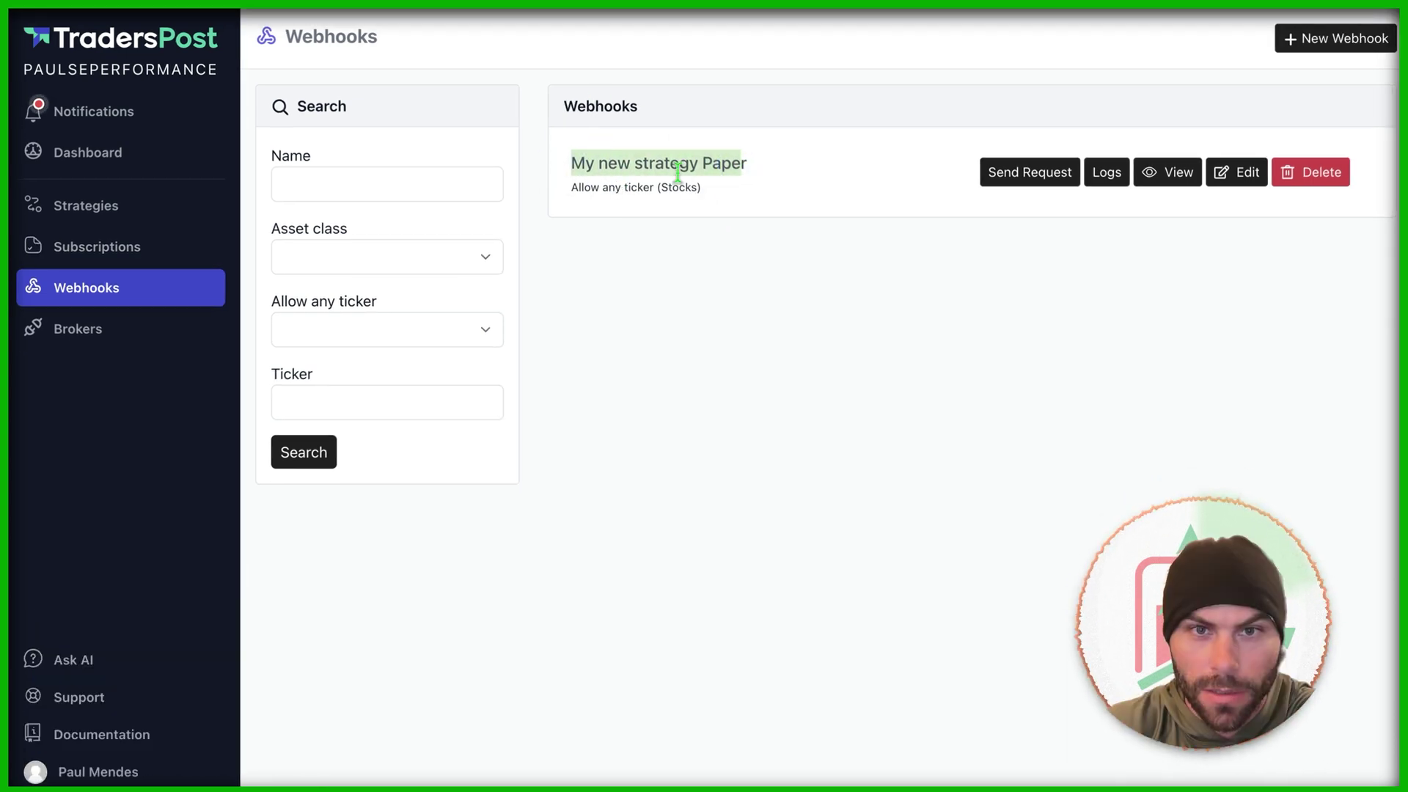
pyautogui.click(751, 203)
pyautogui.click(1165, 173)
# Step: Copy the webhook URL from the View Webhook page
pyautogui.scroll(-5, 383, 305)
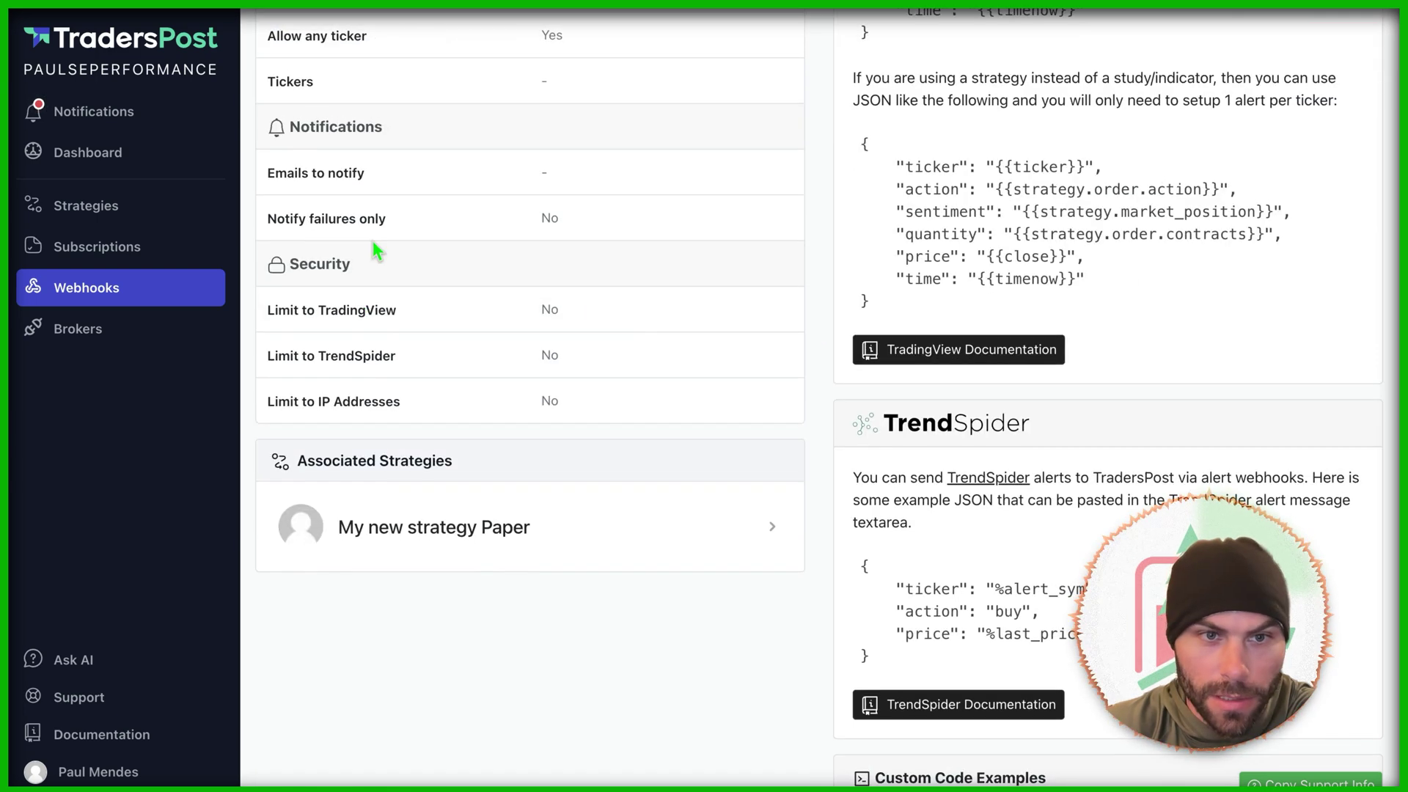
pyautogui.scroll(3, 387, 371)
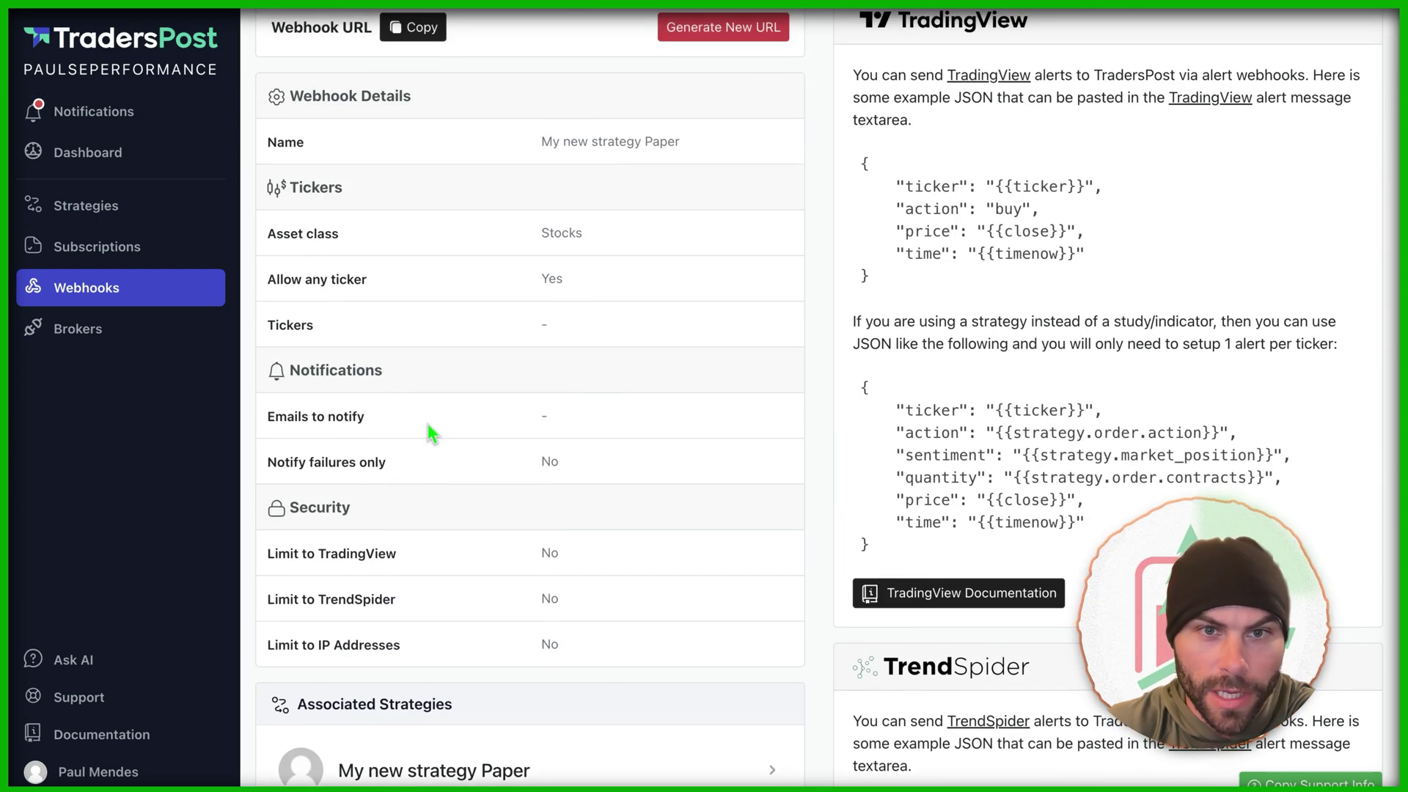
pyautogui.scroll(2, 424, 416)
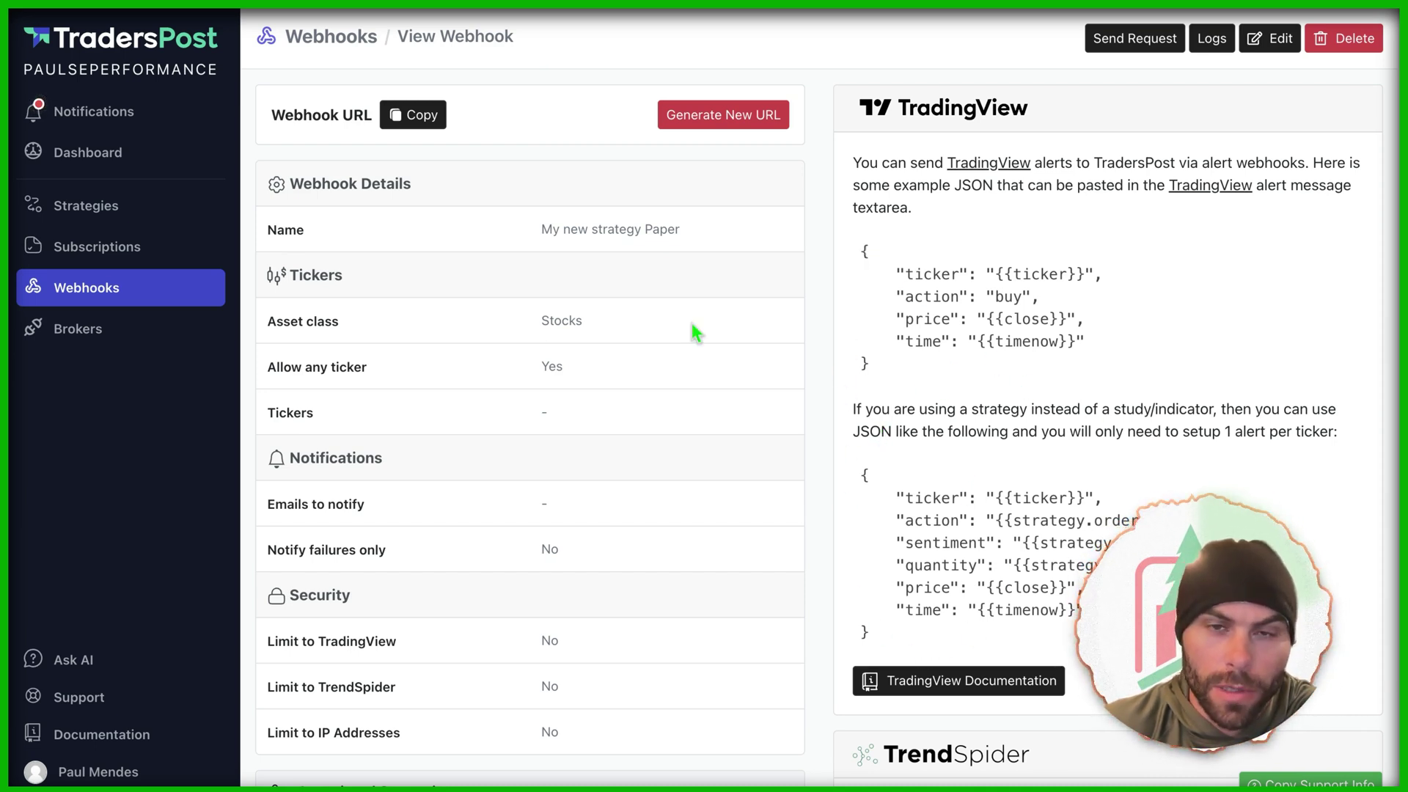
pyautogui.click(412, 114)
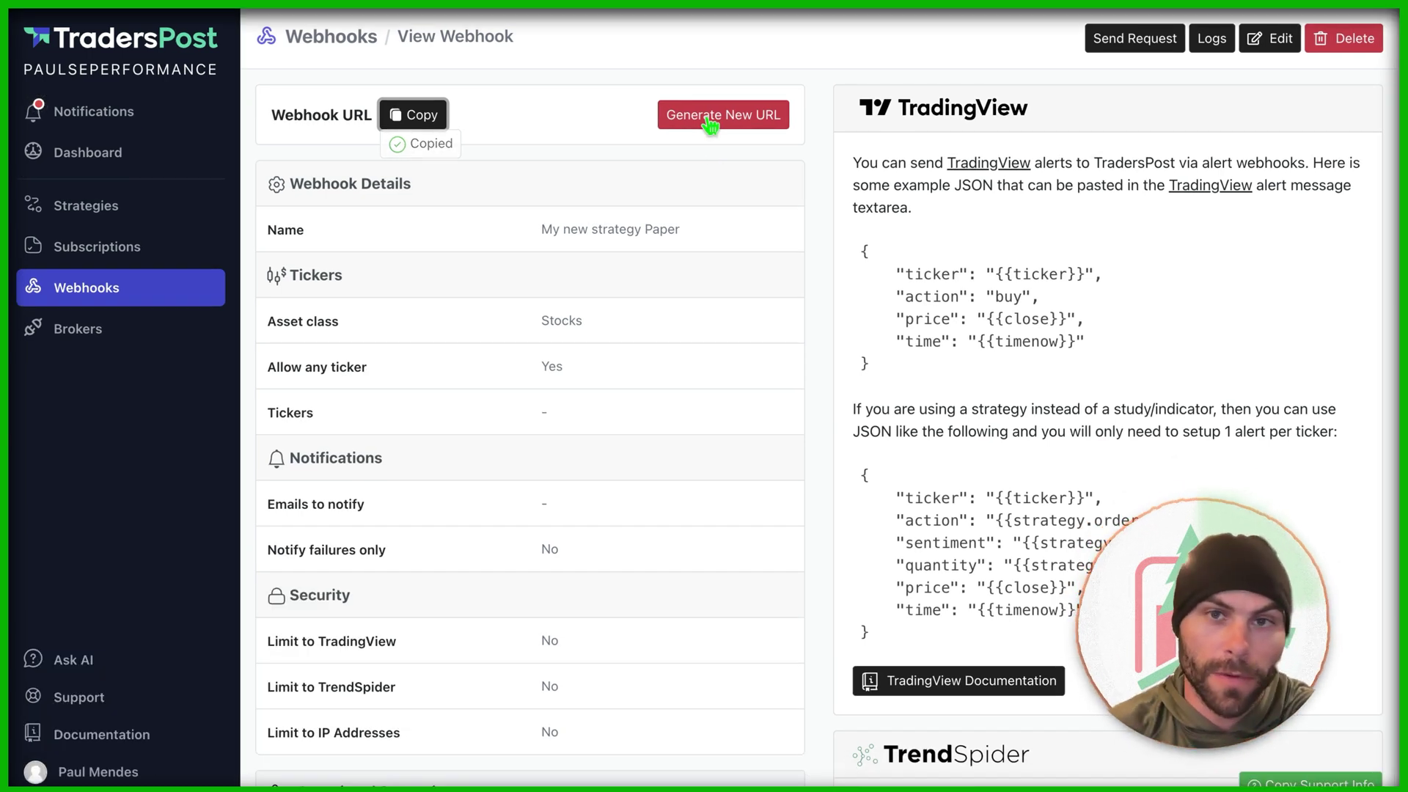
pyautogui.click(99, 246)
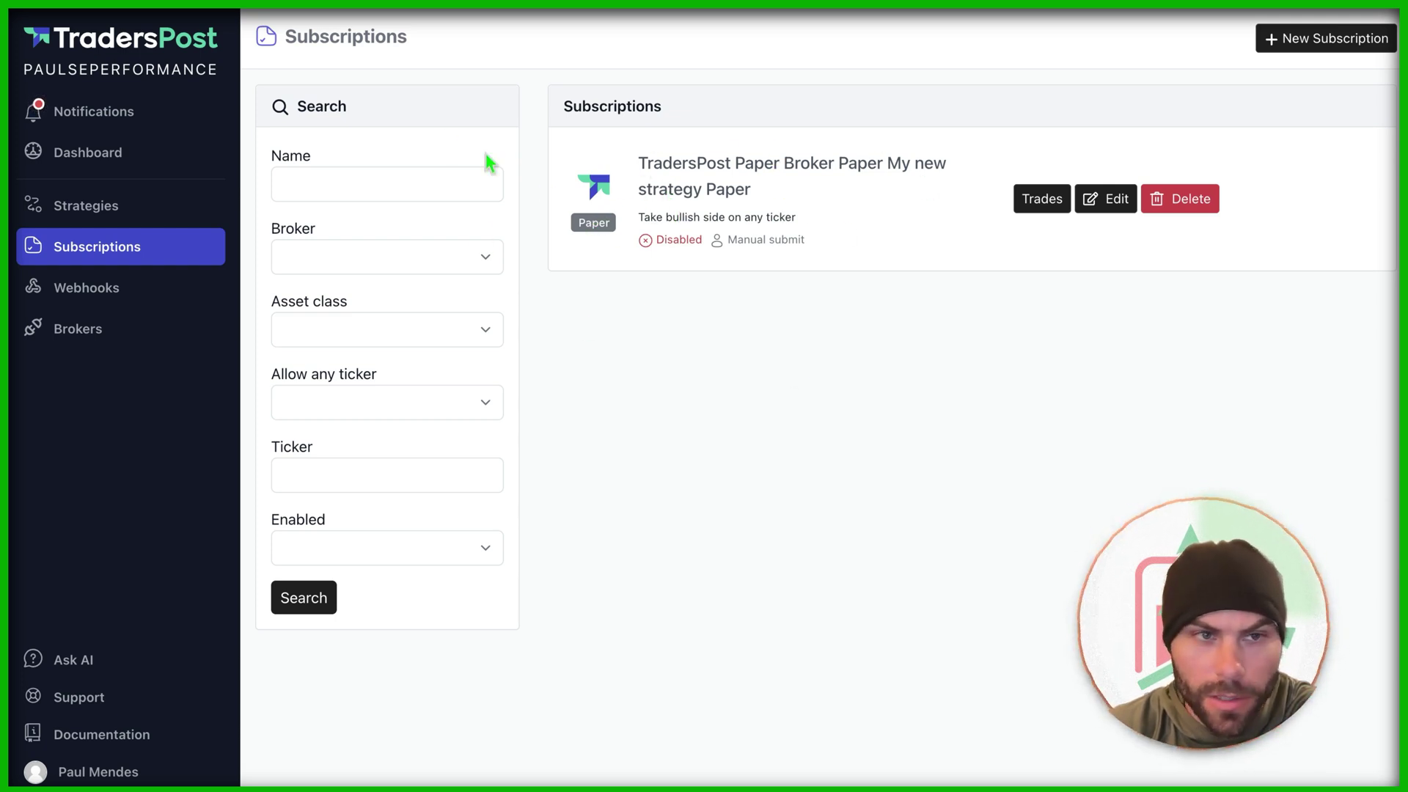
# Step: Open the paper broker's subscription and enable the strategy subscription
pyautogui.click(940, 214)
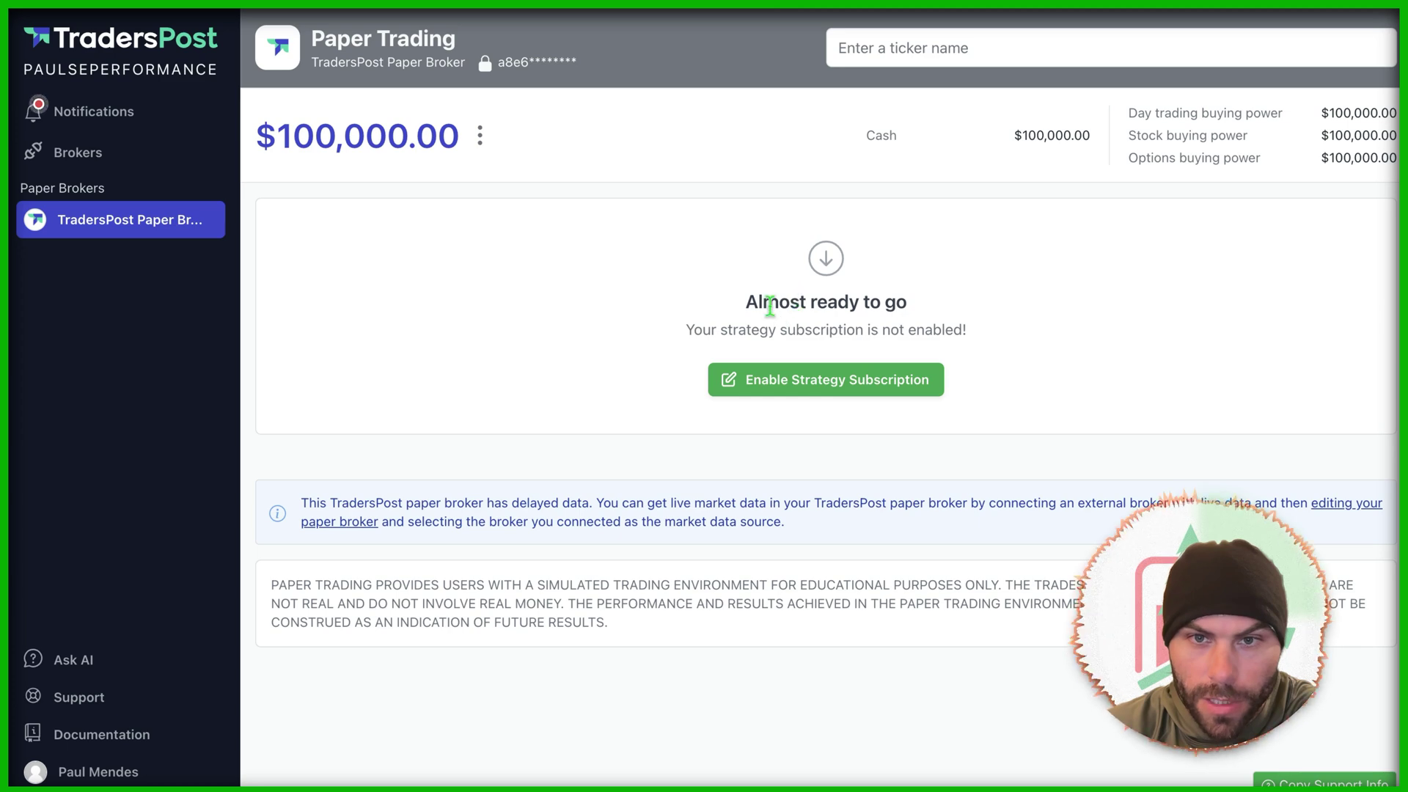
pyautogui.moveTo(700, 329); pyautogui.dragTo(967, 329)
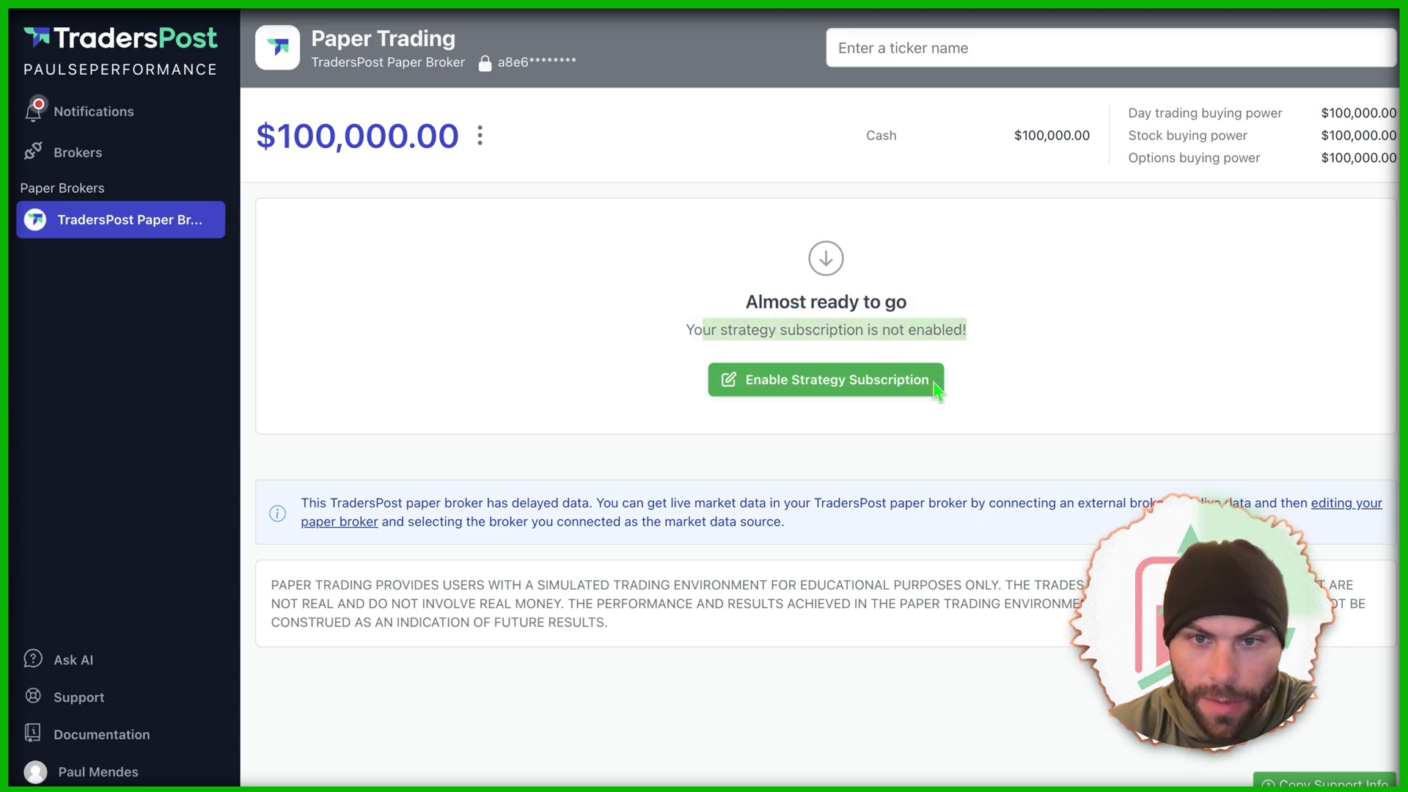
pyautogui.click(764, 393)
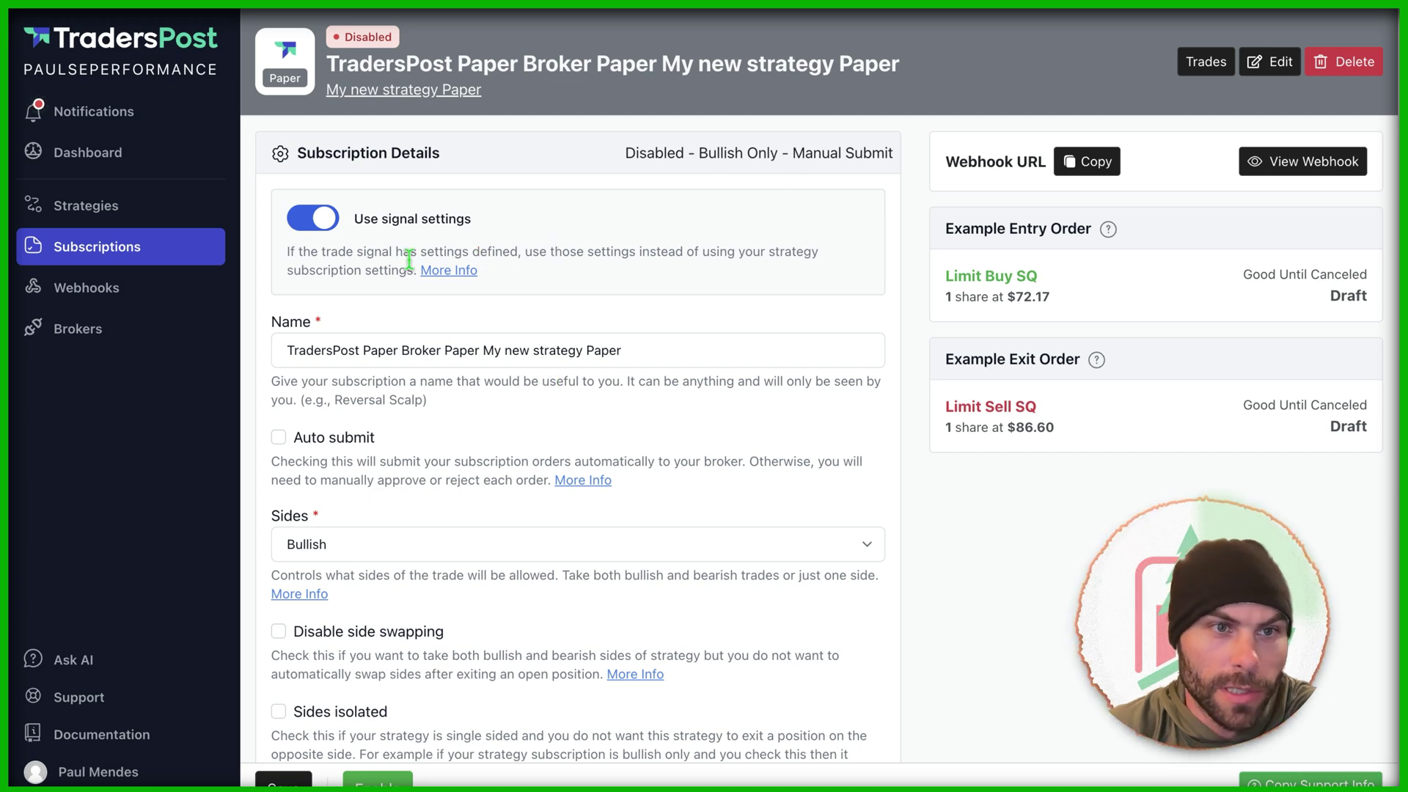
pyautogui.scroll(-1, 550, 297)
pyautogui.moveTo(621, 314); pyautogui.dragTo(357, 316)
pyautogui.click(358, 338)
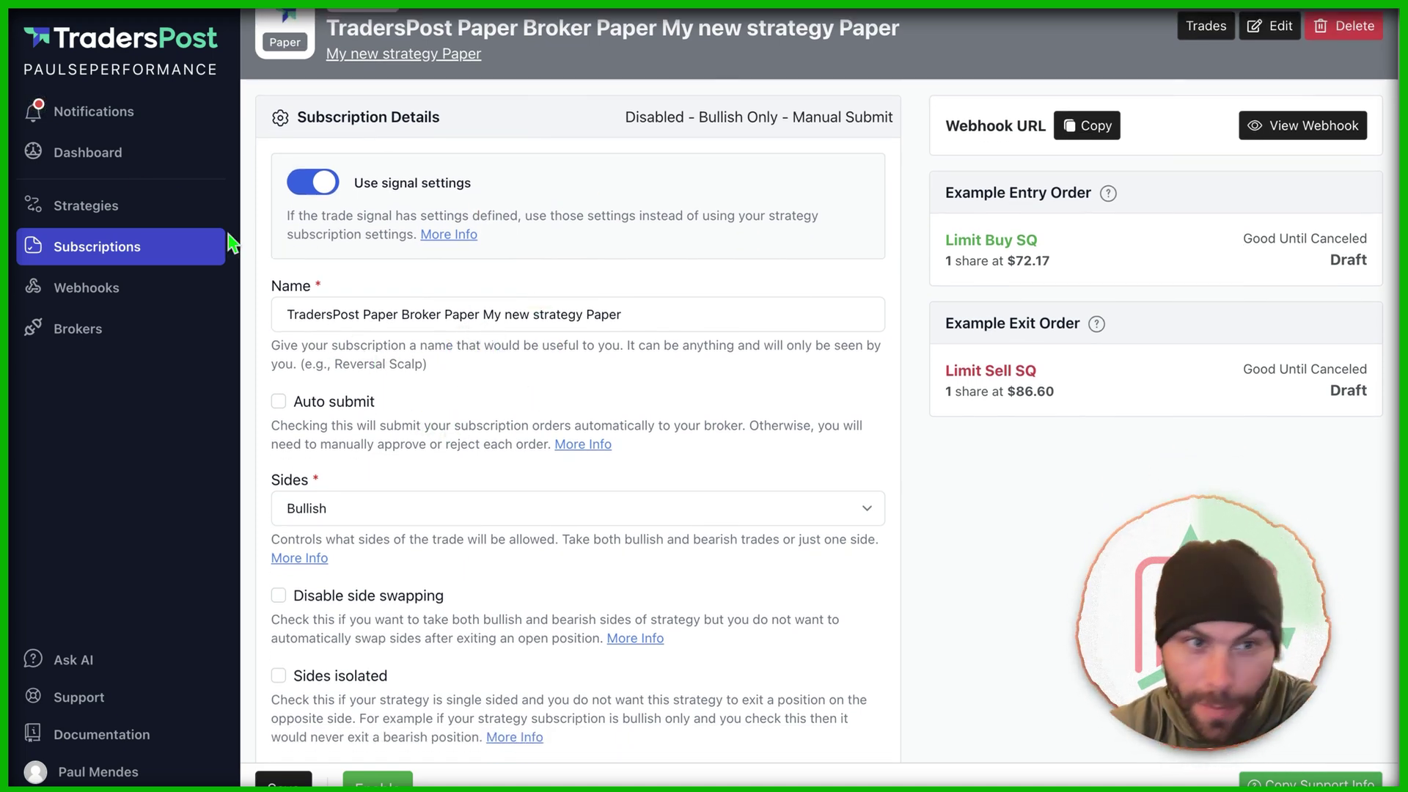
# Step: Turn on Auto submit and set Sides to Both (Bullish & Bearish)
pyautogui.scroll(-3, 396, 290)
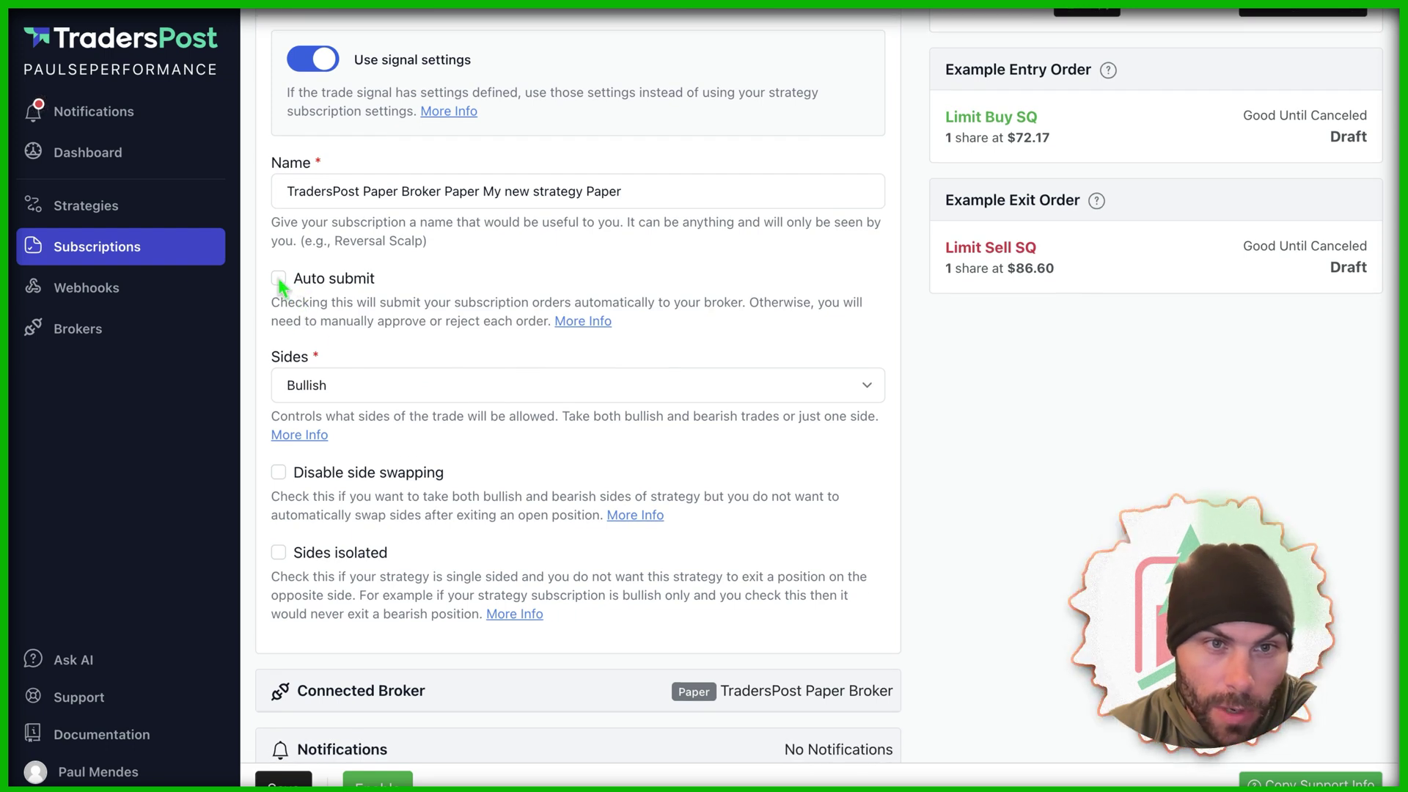
pyautogui.click(278, 277)
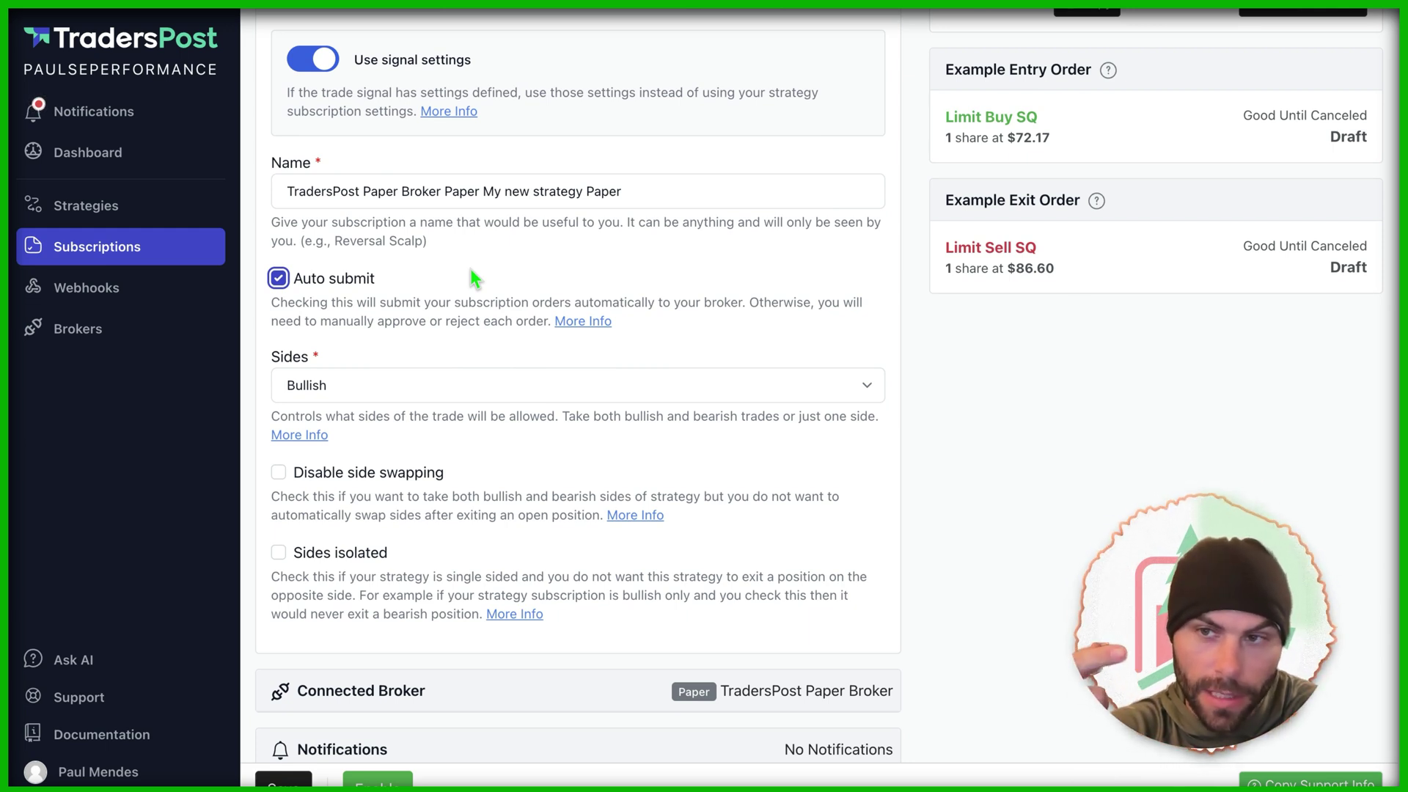
pyautogui.click(351, 286)
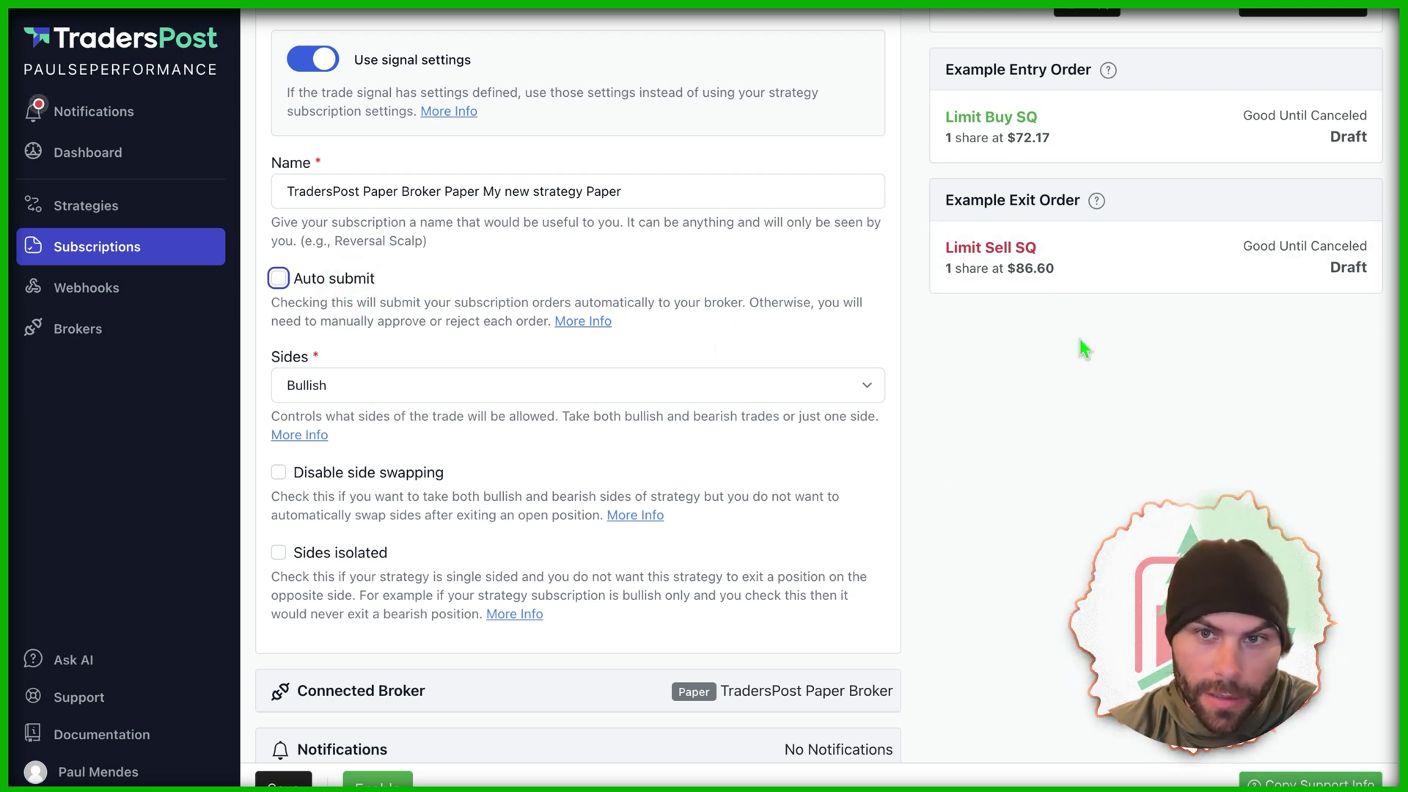
pyautogui.click(323, 283)
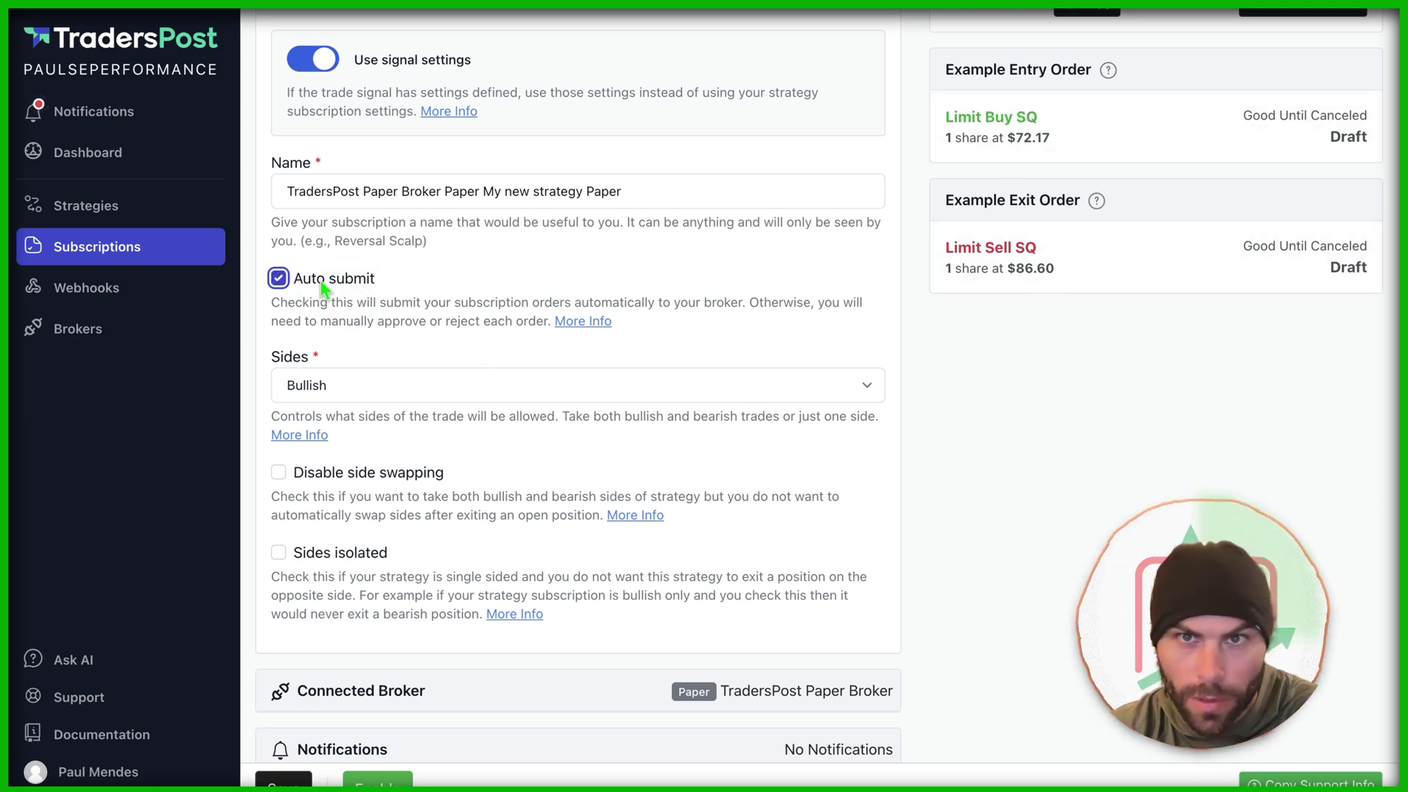
pyautogui.scroll(-3, 719, 253)
pyautogui.click(408, 220)
pyautogui.click(409, 203)
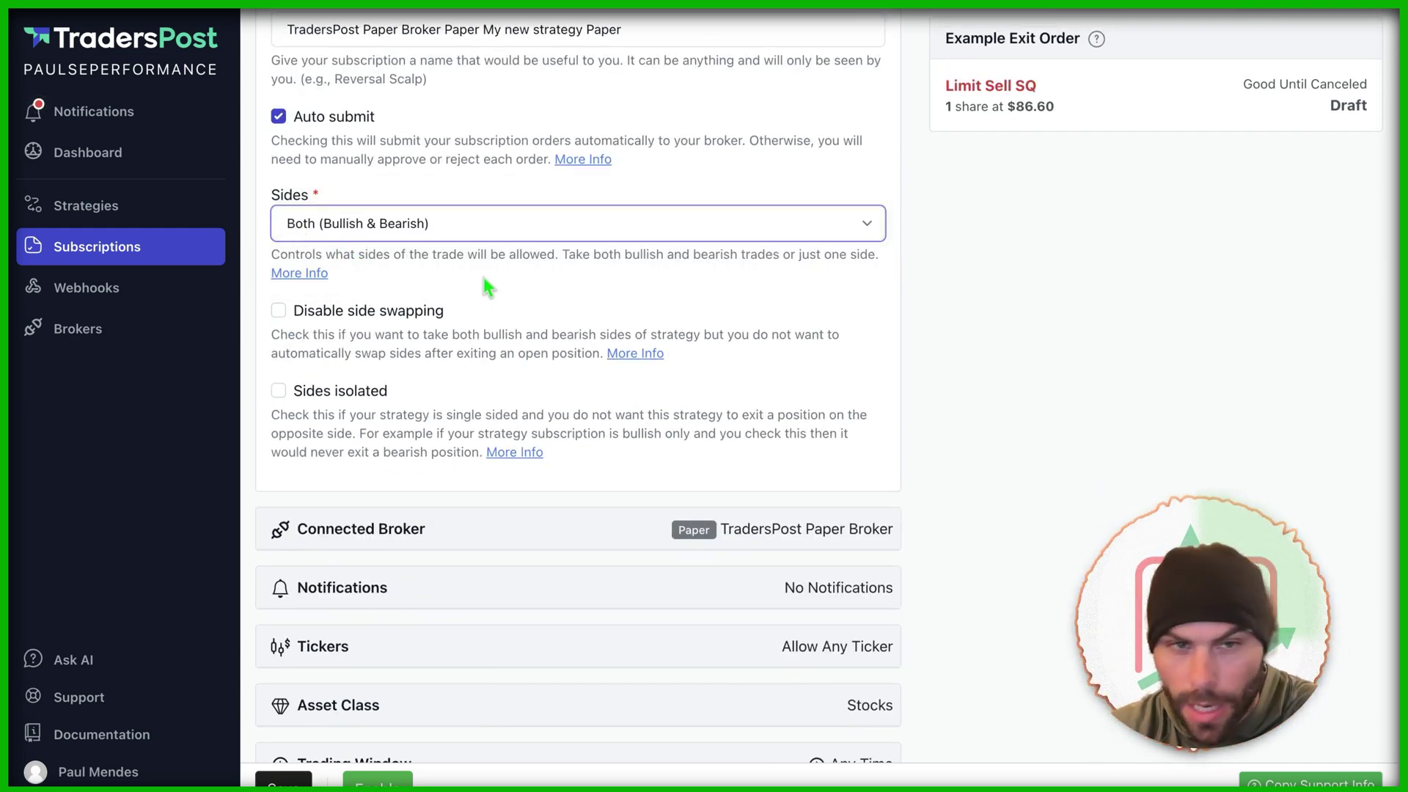
pyautogui.scroll(-1, 411, 287)
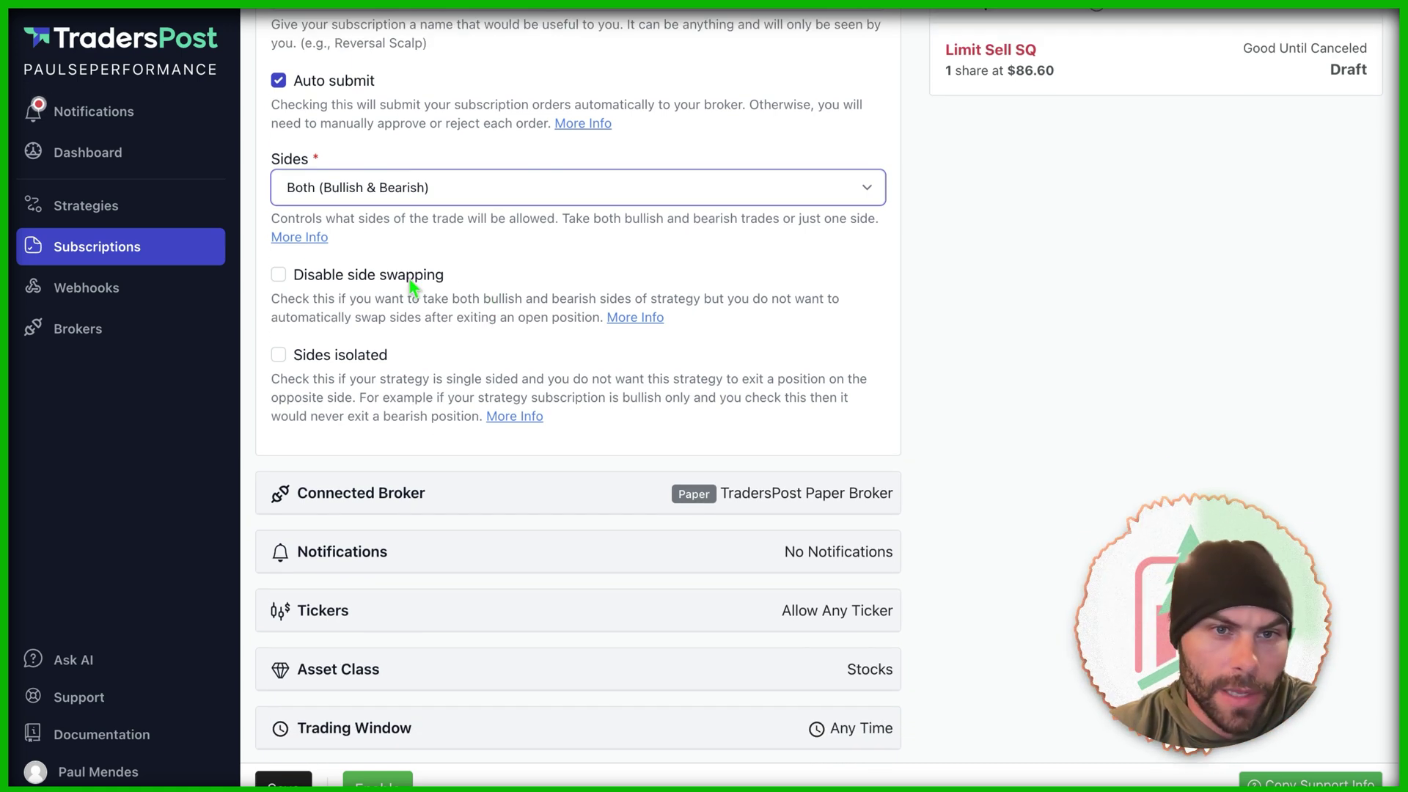
pyautogui.scroll(-5, 431, 193)
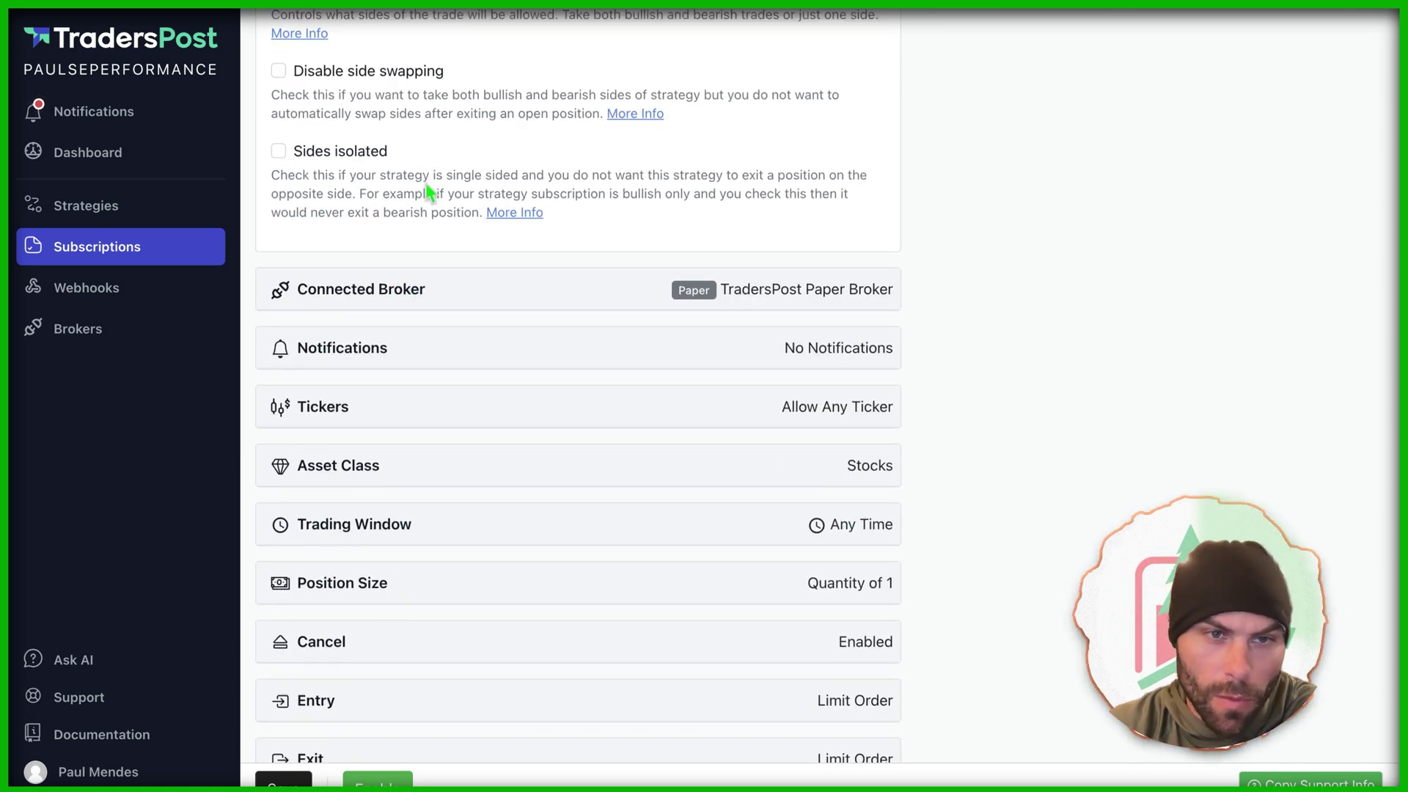
pyautogui.click(438, 286)
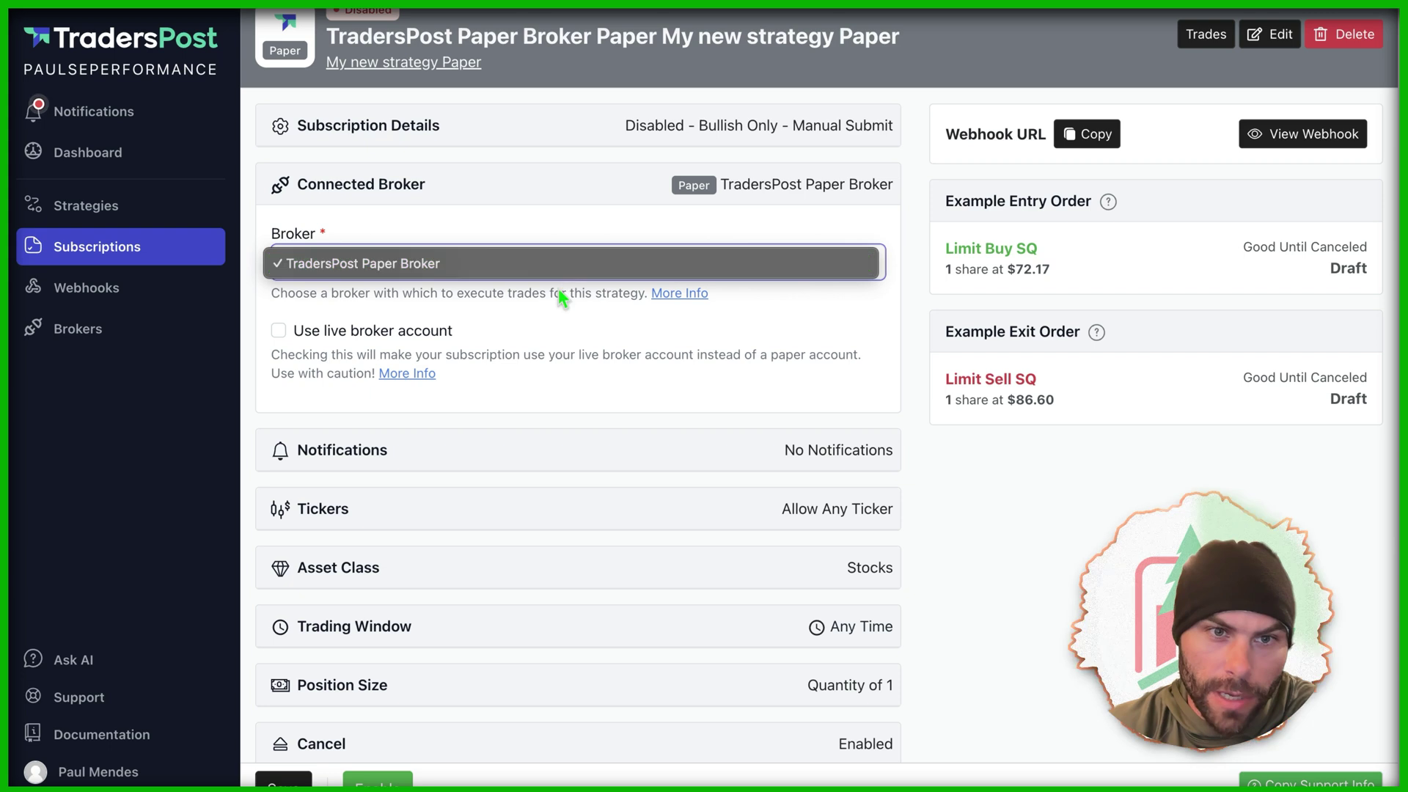
# Step: Leave Use live broker account off, keeping TradersPost Paper Broker as the connected broker
pyautogui.click(365, 332)
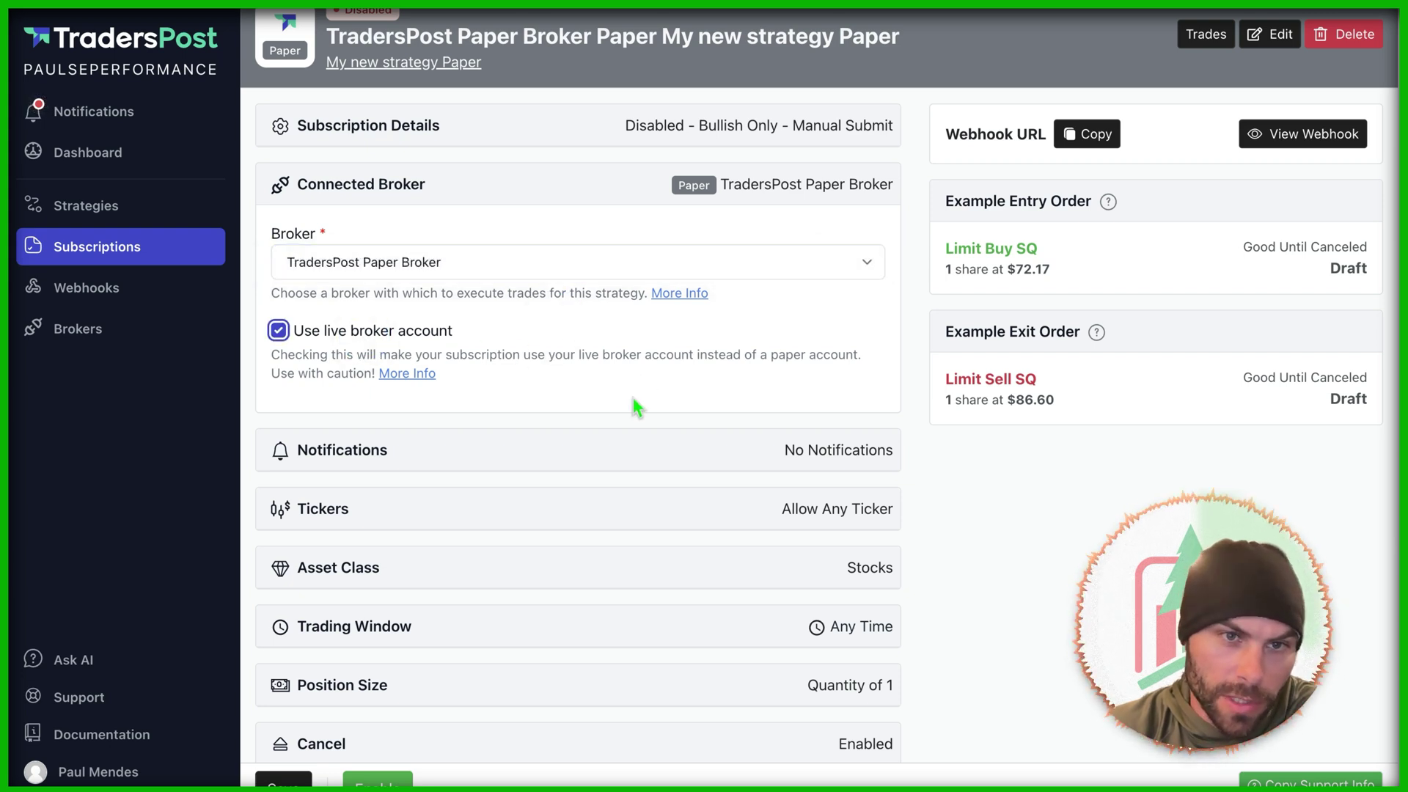
pyautogui.click(350, 331)
pyautogui.click(578, 275)
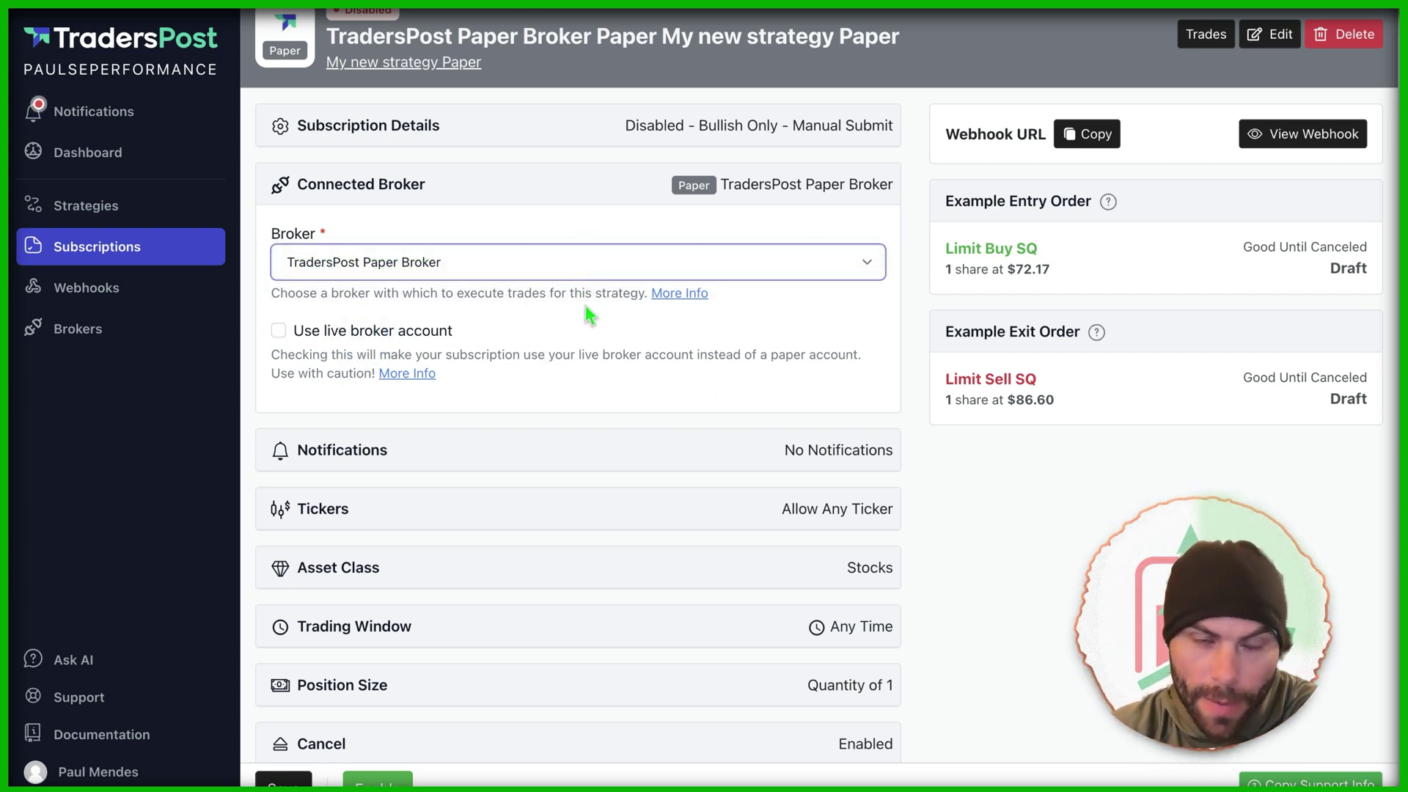
pyautogui.scroll(-4, 572, 367)
# Step: Check the Tickers, Asset Class (Stocks) and Trading Window settings without changing them
pyautogui.click(531, 296)
pyautogui.click(523, 293)
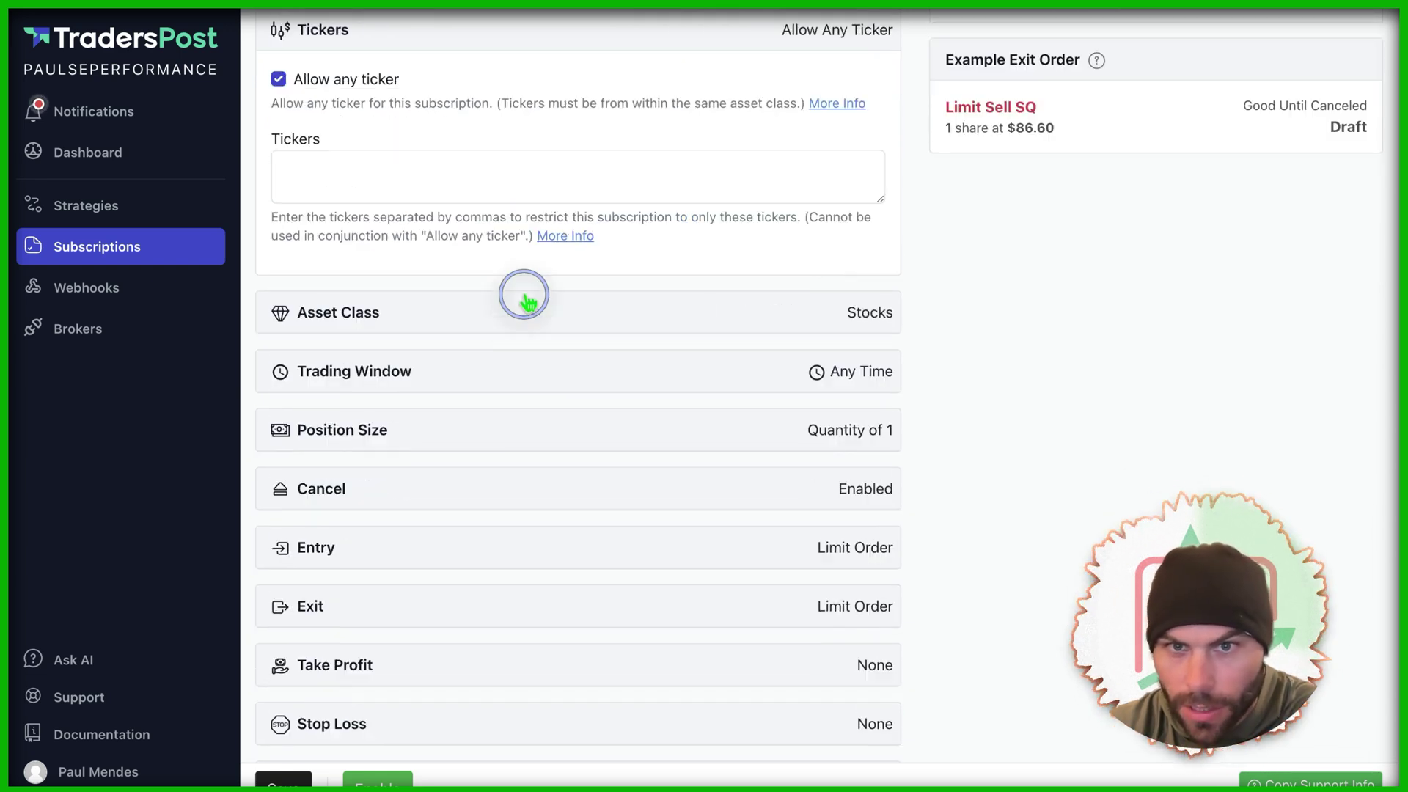
pyautogui.click(440, 323)
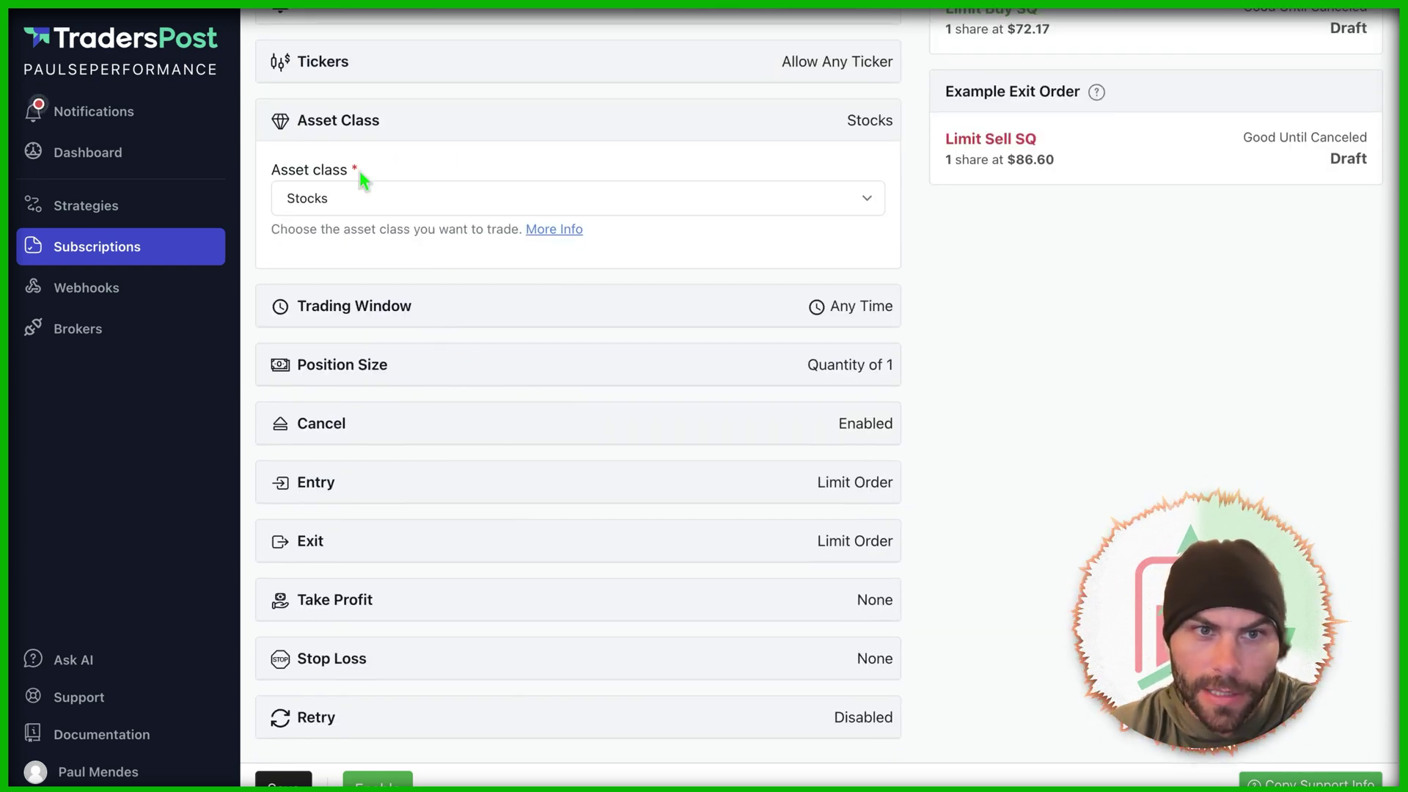
pyautogui.click(375, 201)
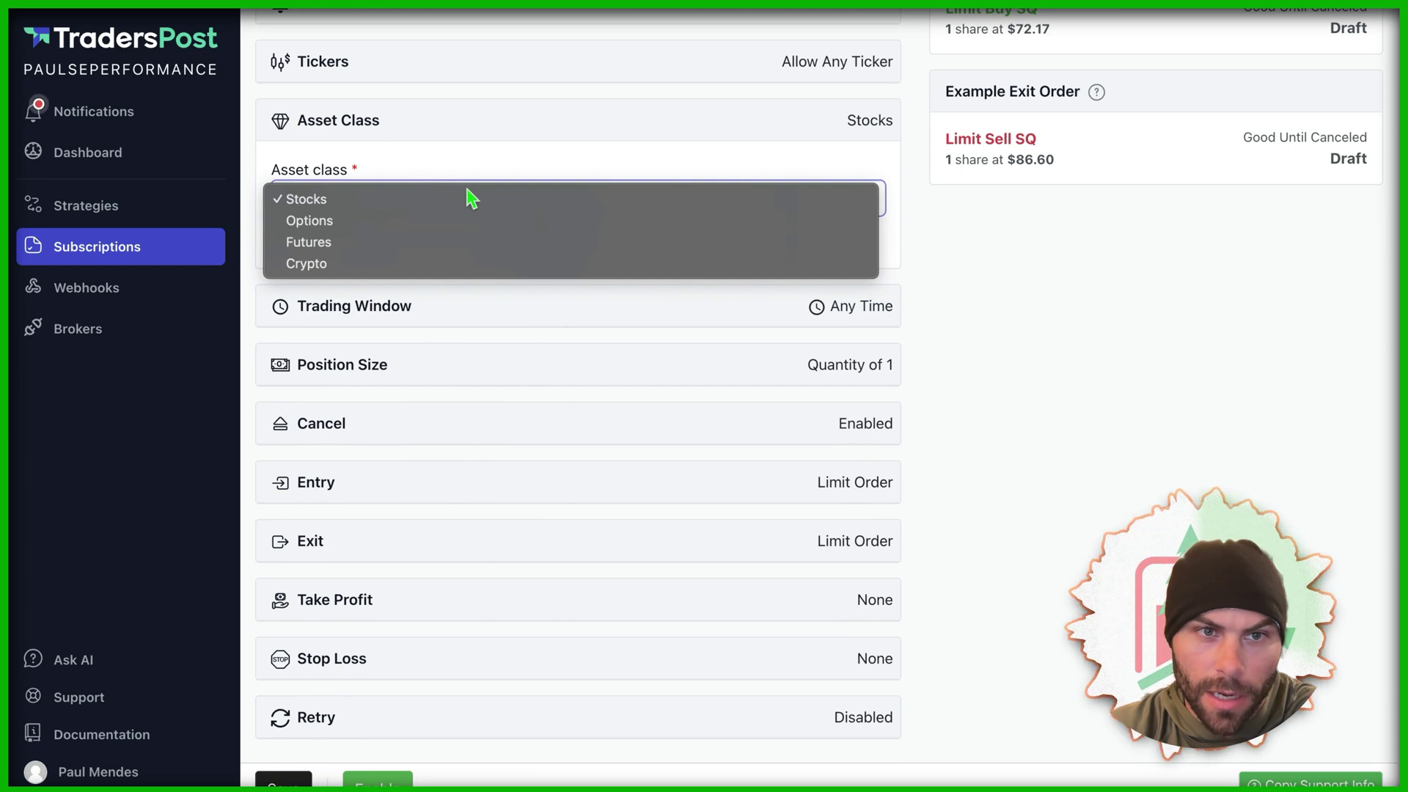
pyautogui.click(491, 149)
pyautogui.click(523, 317)
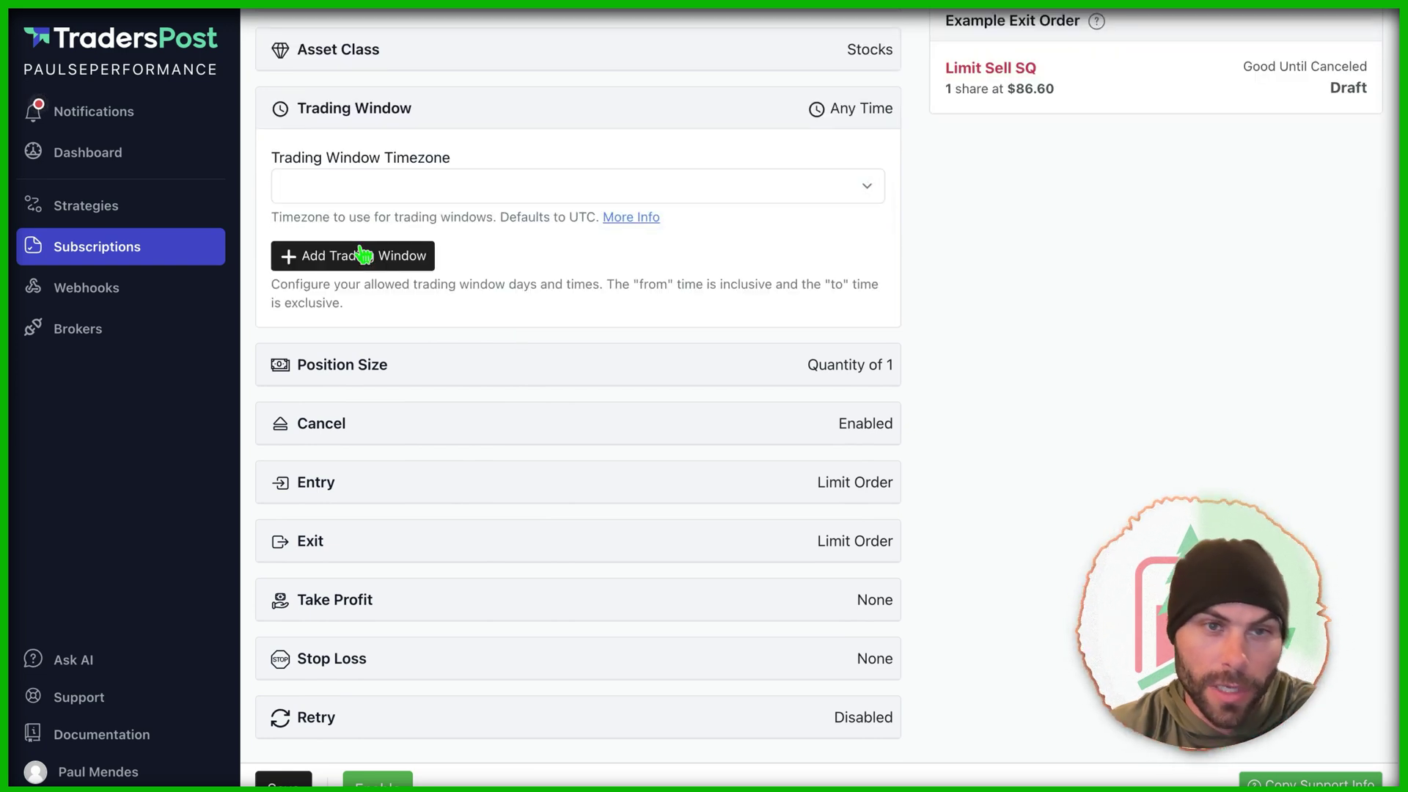
pyautogui.click(437, 192)
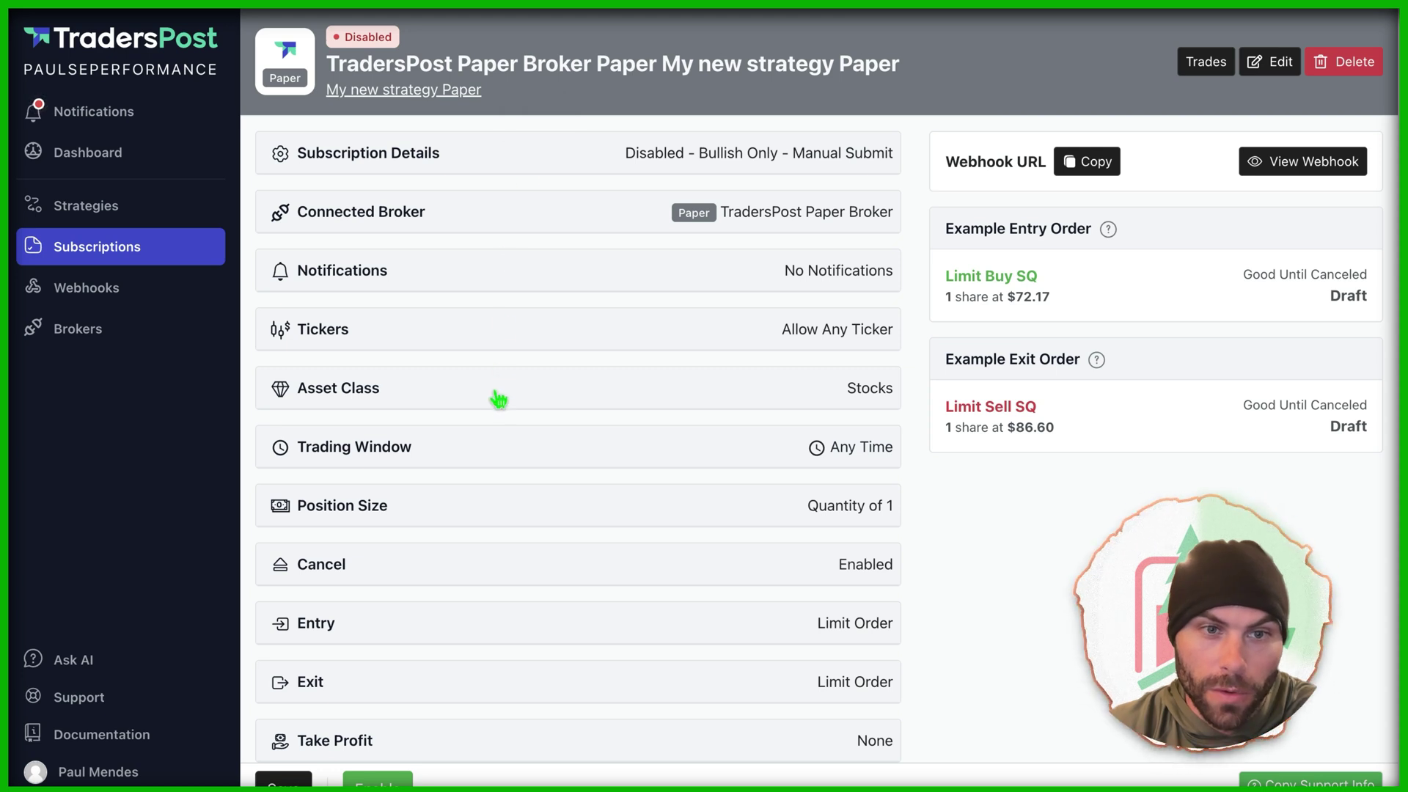
pyautogui.click(491, 108)
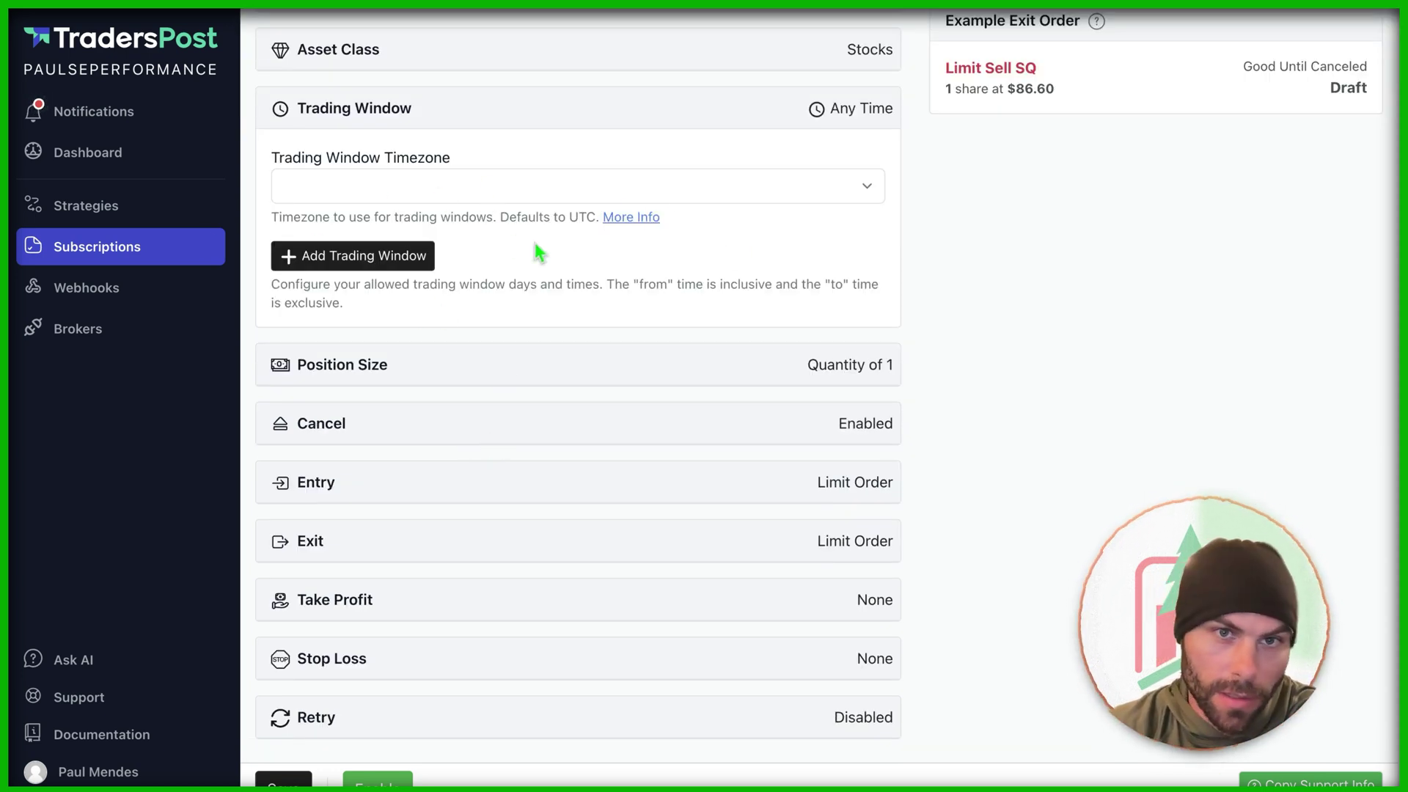
pyautogui.click(493, 380)
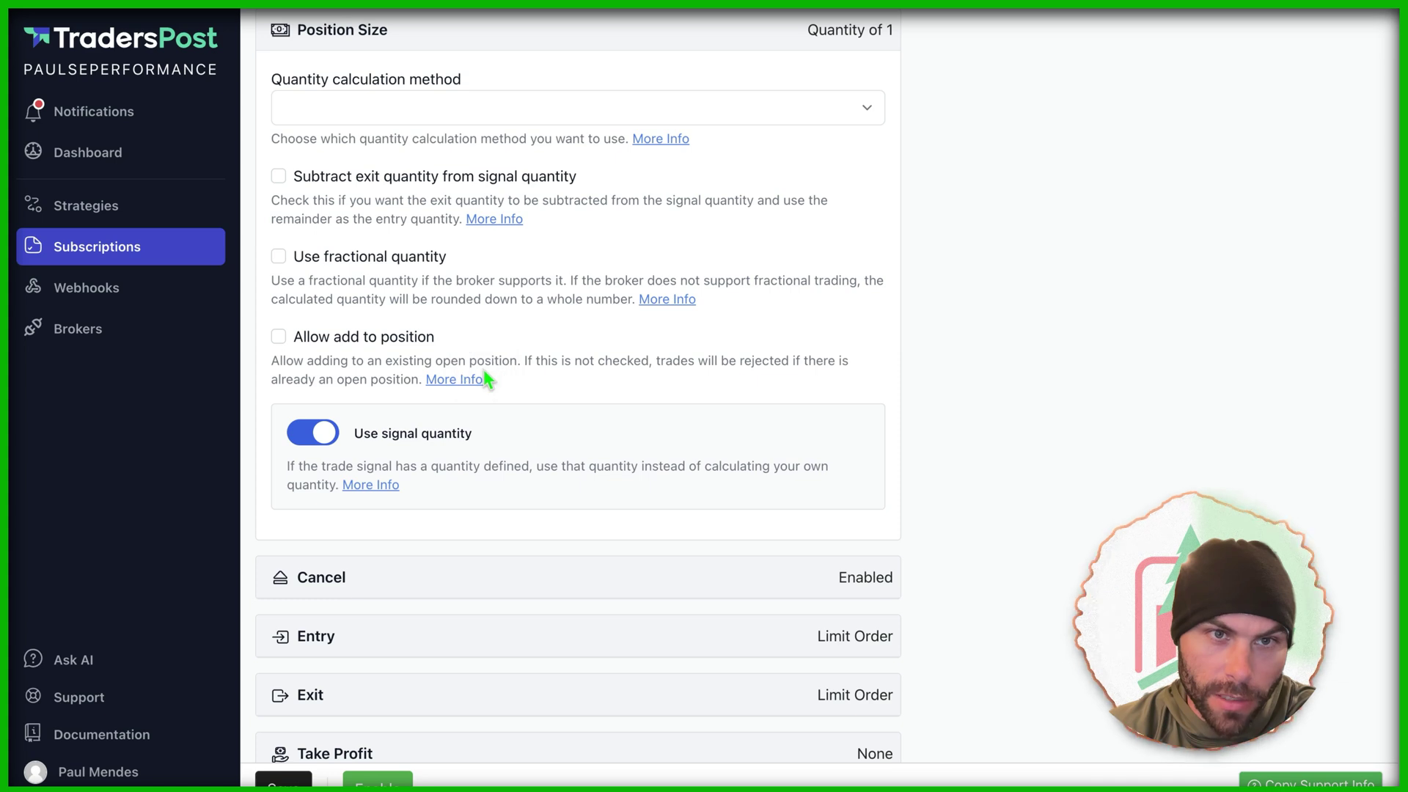
# Step: Switch the quantity calculation method to Percent of equity at 1 percent
pyautogui.click(414, 114)
pyautogui.click(423, 191)
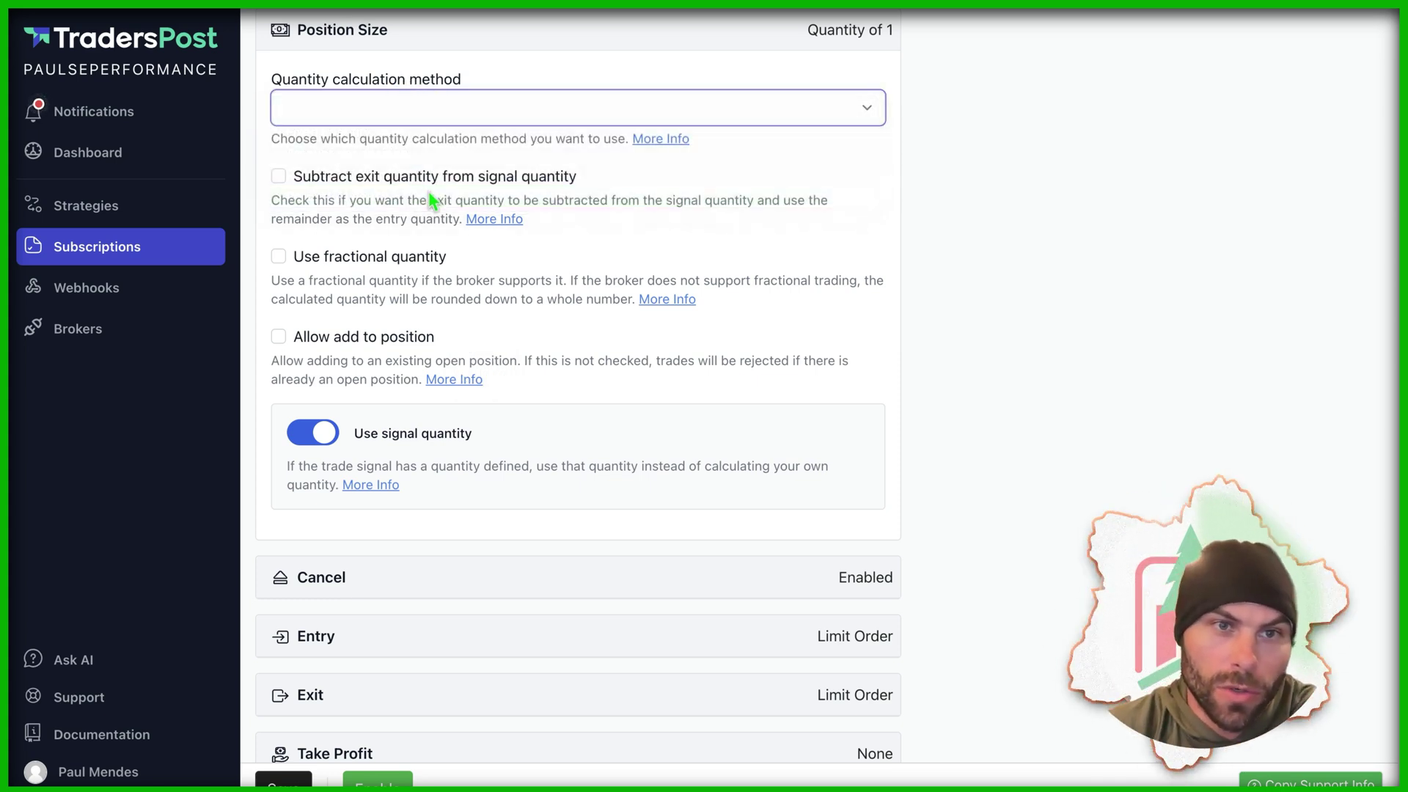
pyautogui.click(427, 191)
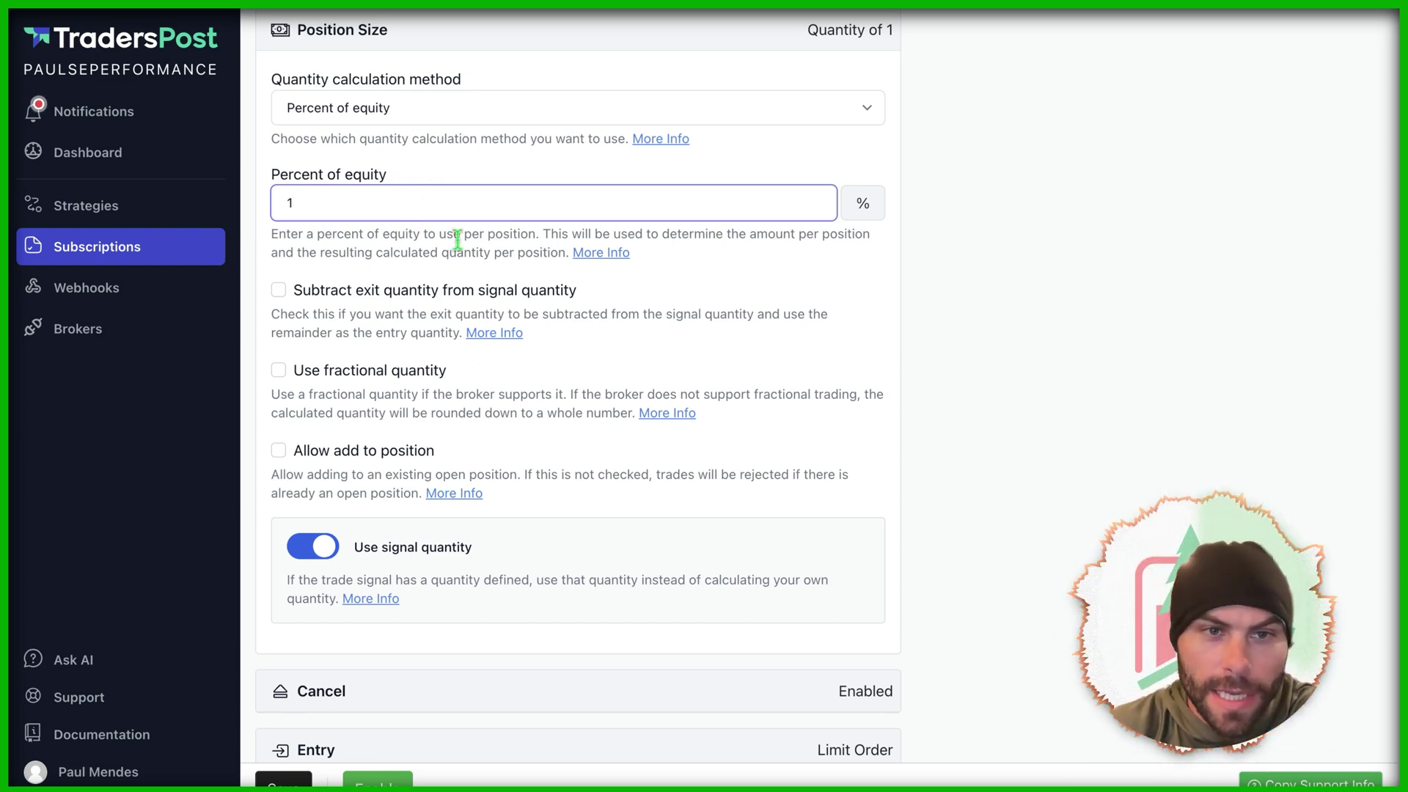
pyautogui.scroll(-1, 492, 311)
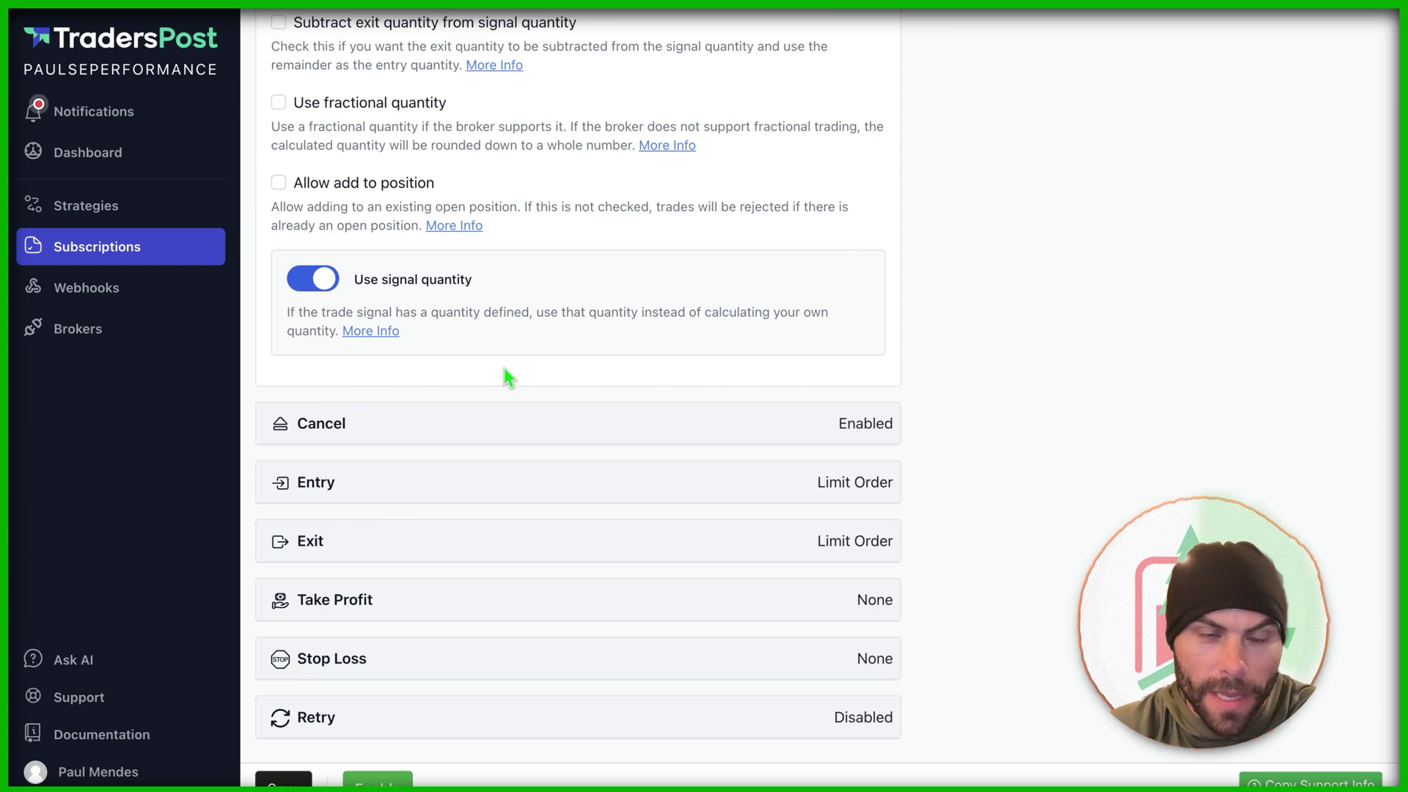
pyautogui.scroll(-3, 503, 377)
pyautogui.scroll(5, 431, 368)
pyautogui.scroll(-5, 477, 396)
pyautogui.click(528, 422)
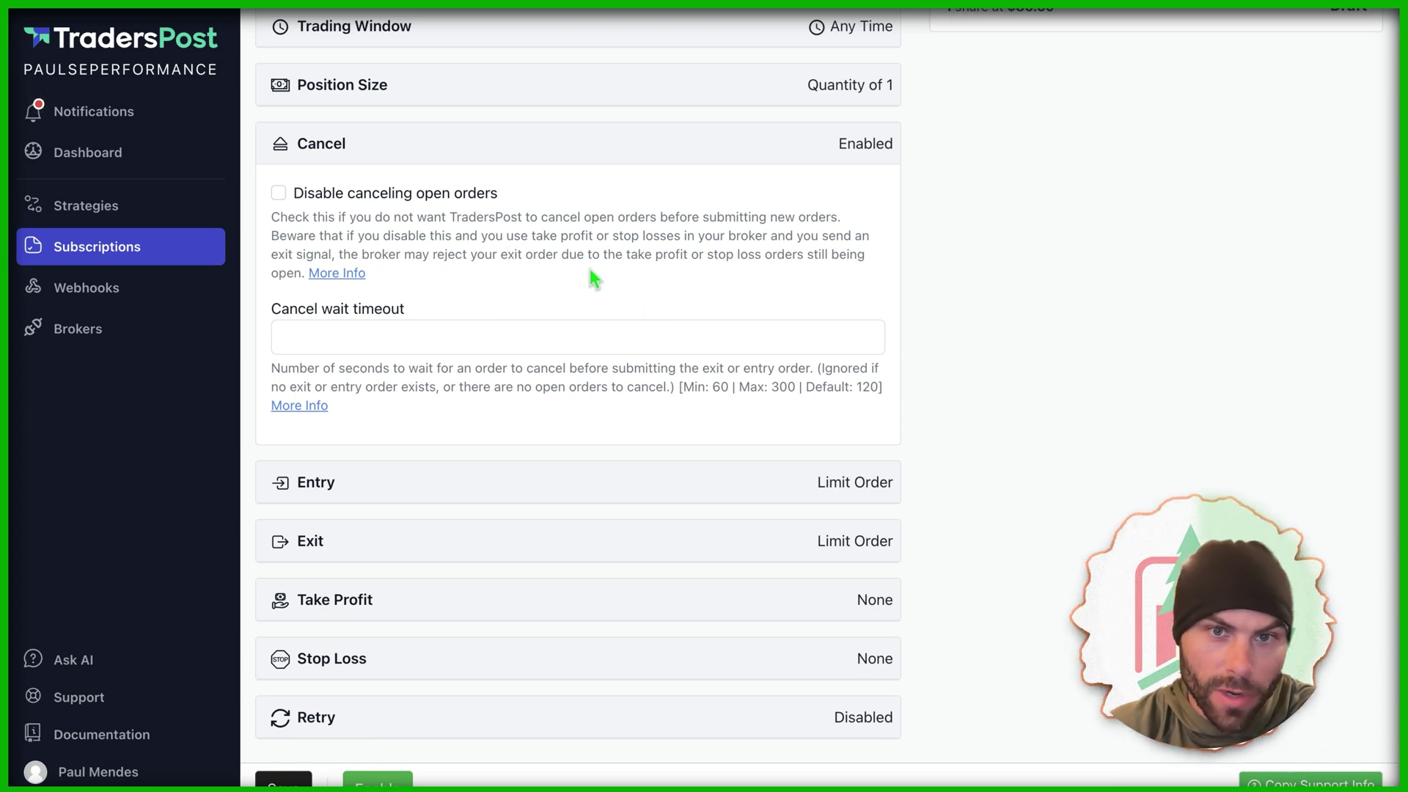
# Step: Keep open-order canceling on and change the entry order type from Limit to Market
pyautogui.click(279, 193)
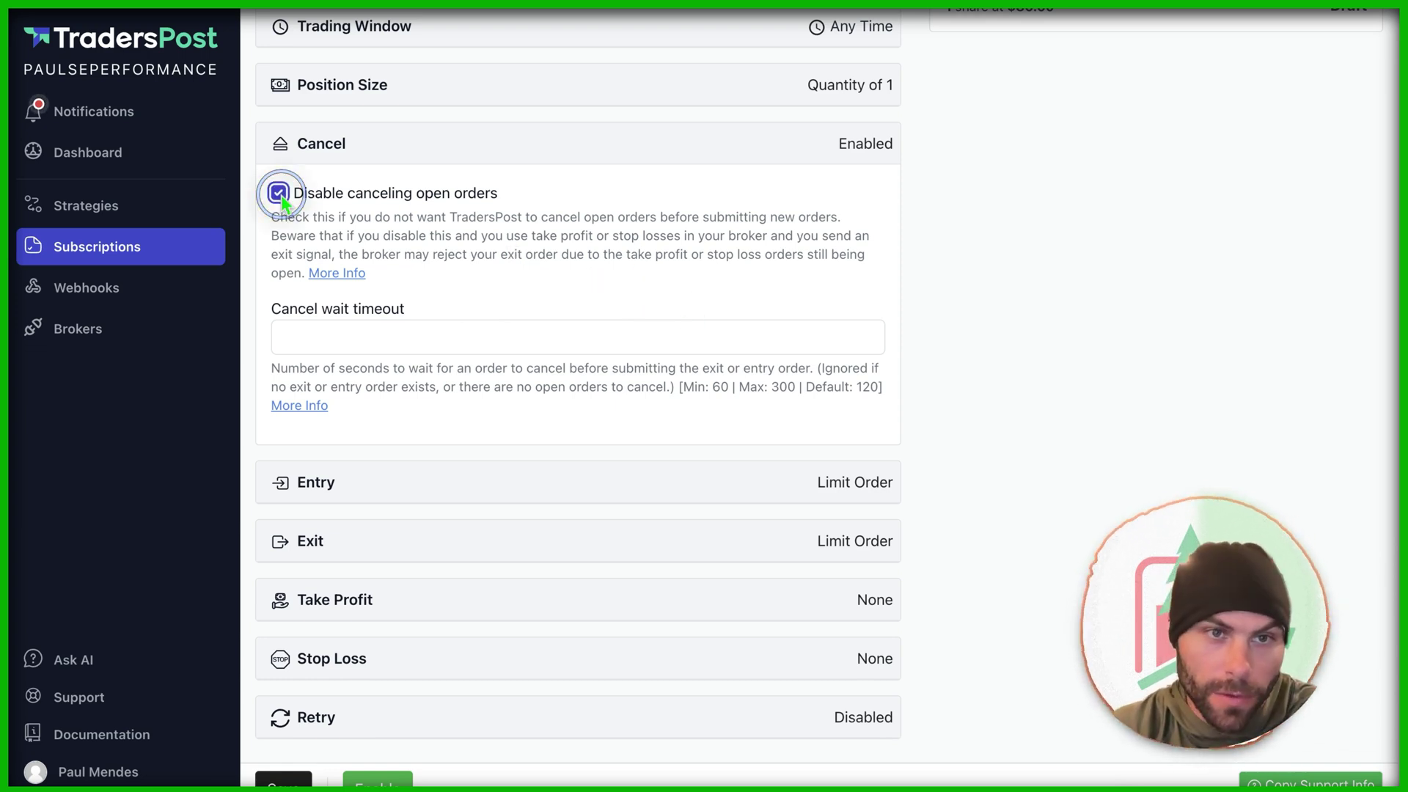
pyautogui.click(279, 193)
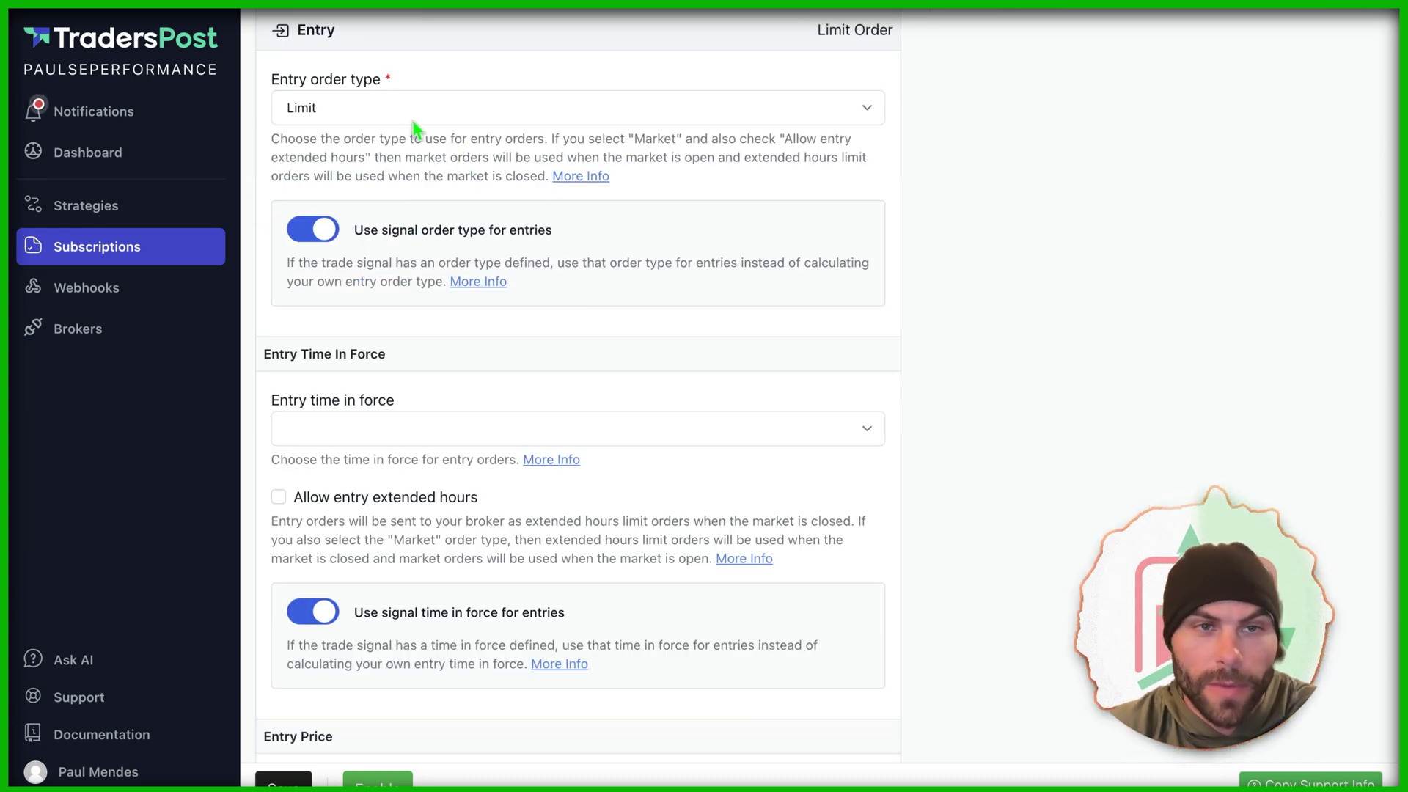
pyautogui.click(413, 123)
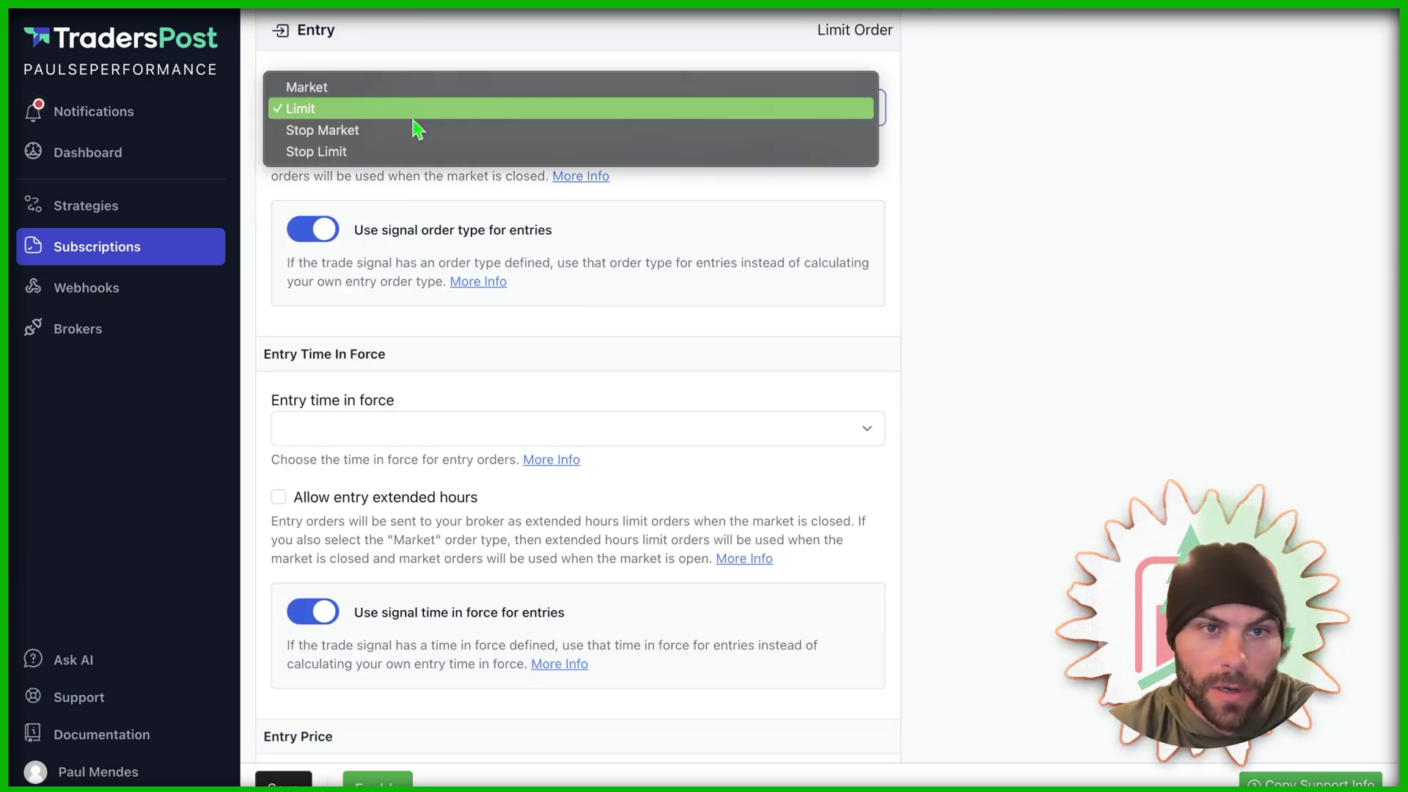
pyautogui.click(380, 87)
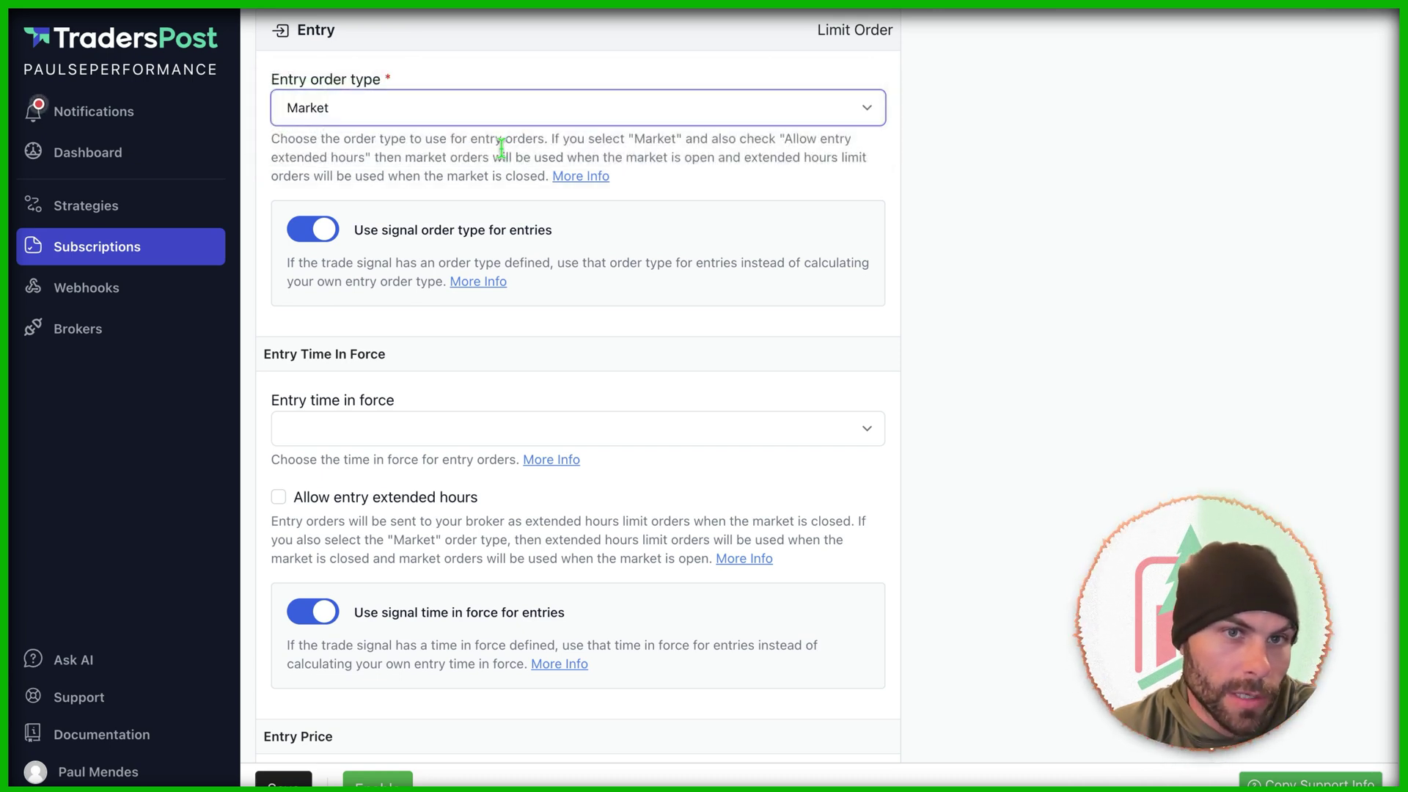
pyautogui.scroll(-1, 517, 154)
pyautogui.scroll(1, 455, 242)
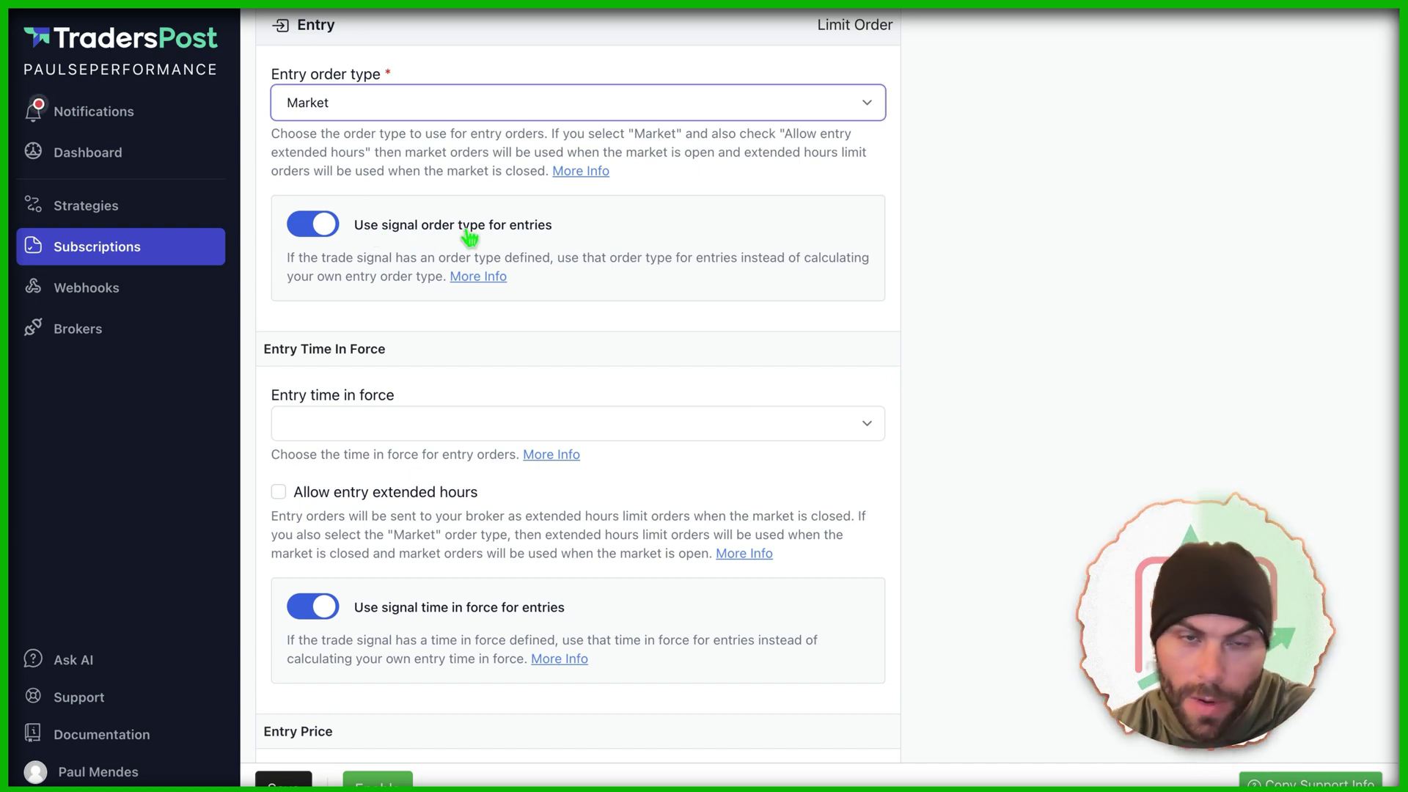
pyautogui.scroll(-7, 561, 249)
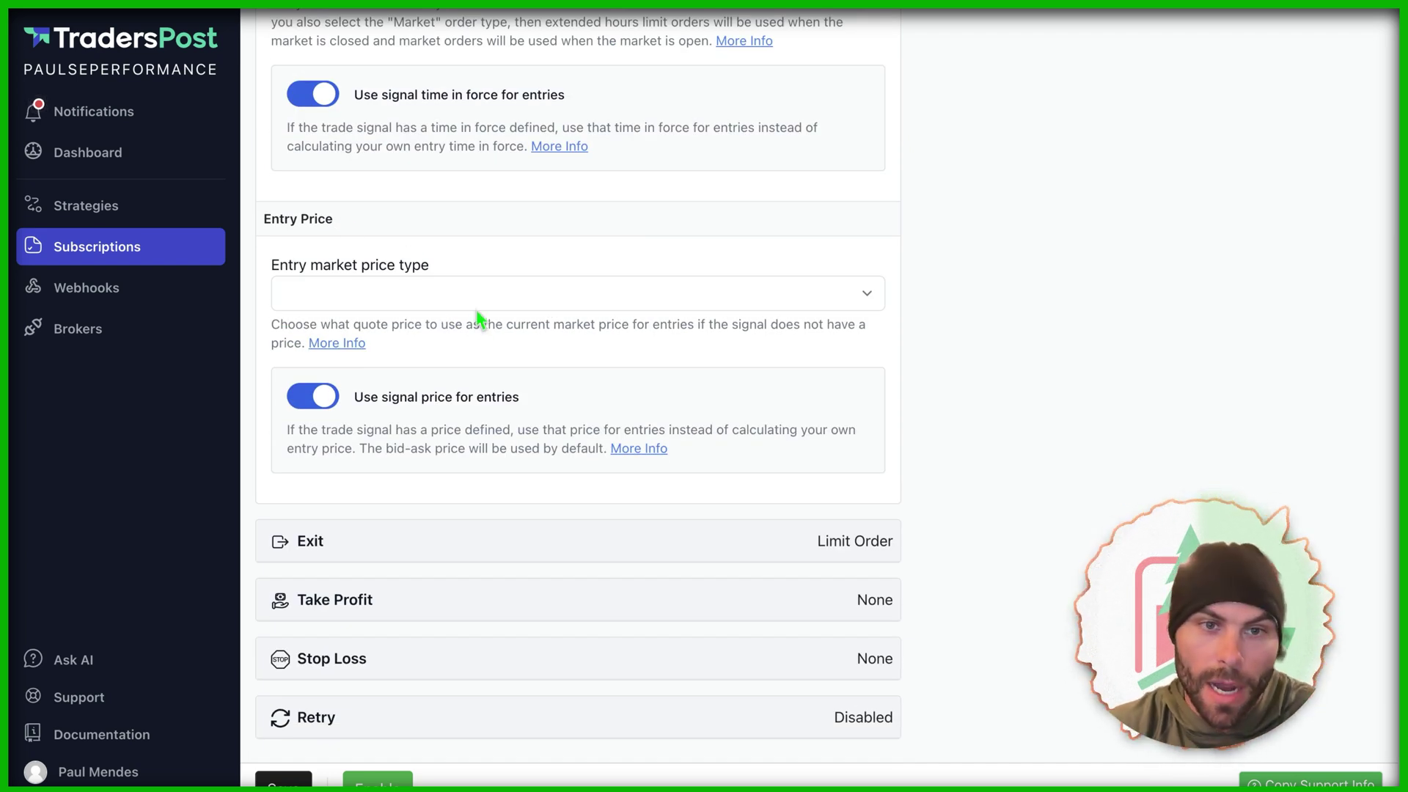
pyautogui.click(456, 543)
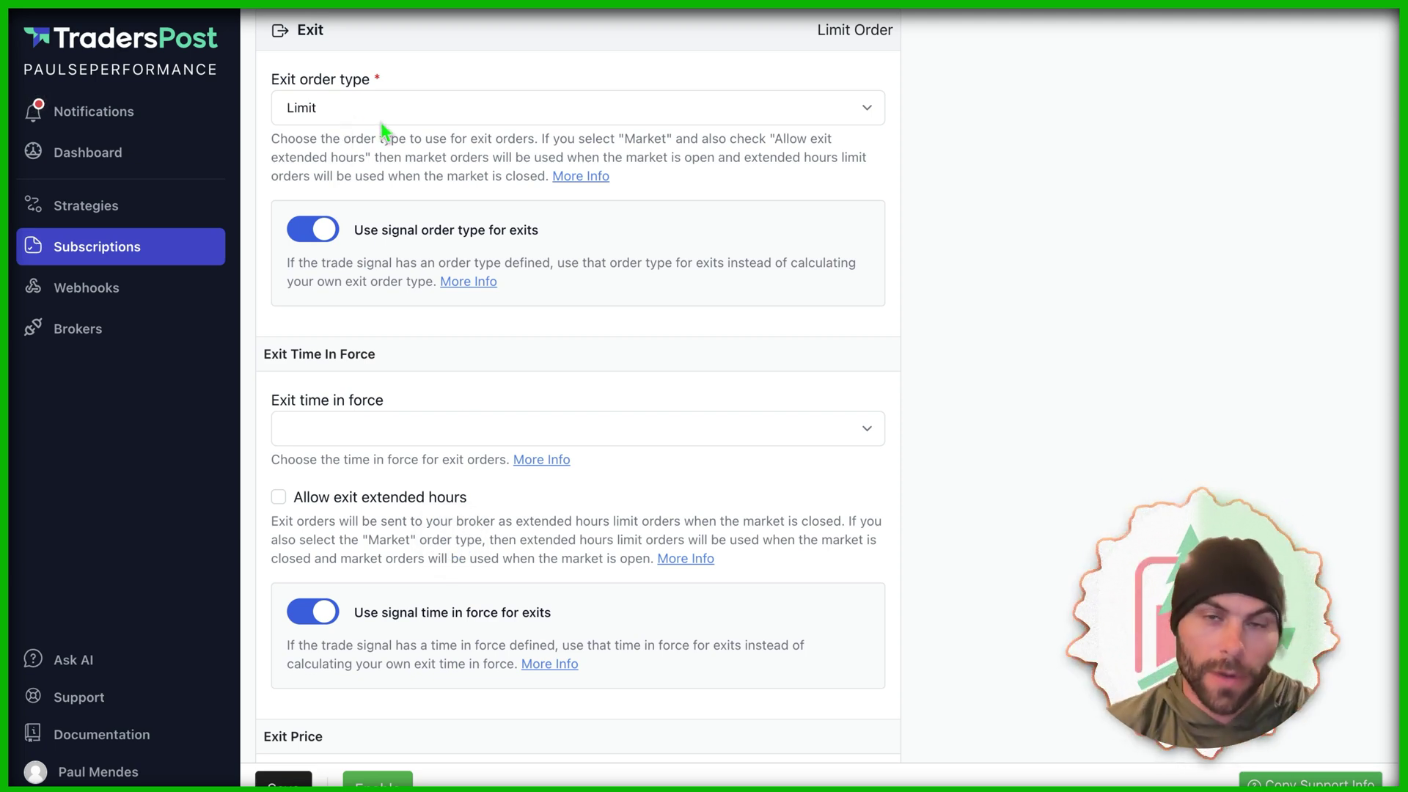
# Step: Set exit order type to Market and exit time in force to Good Until Canceled, market price type blank
pyautogui.click(406, 108)
pyautogui.click(424, 82)
pyautogui.scroll(-3, 494, 308)
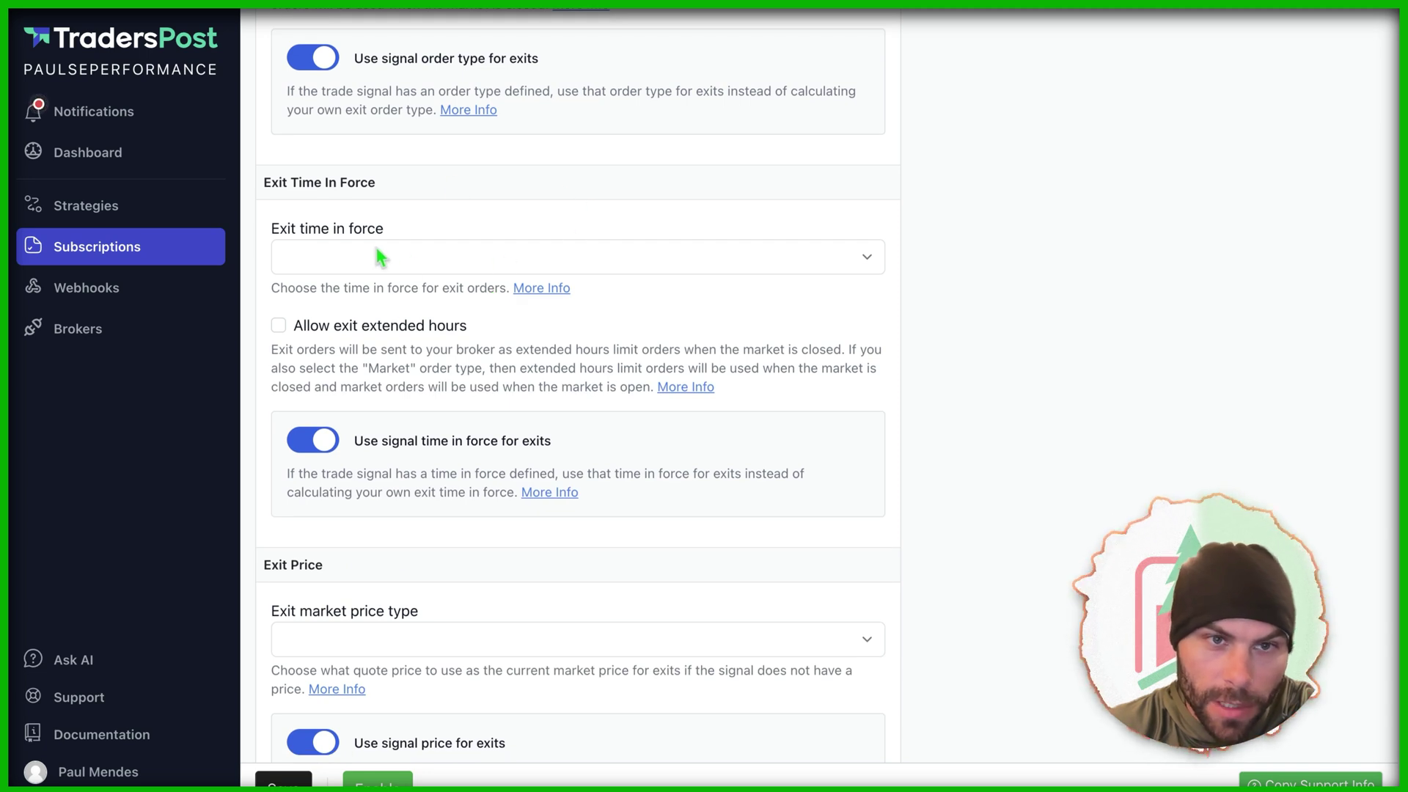
pyautogui.scroll(-2, 382, 260)
pyautogui.click(442, 146)
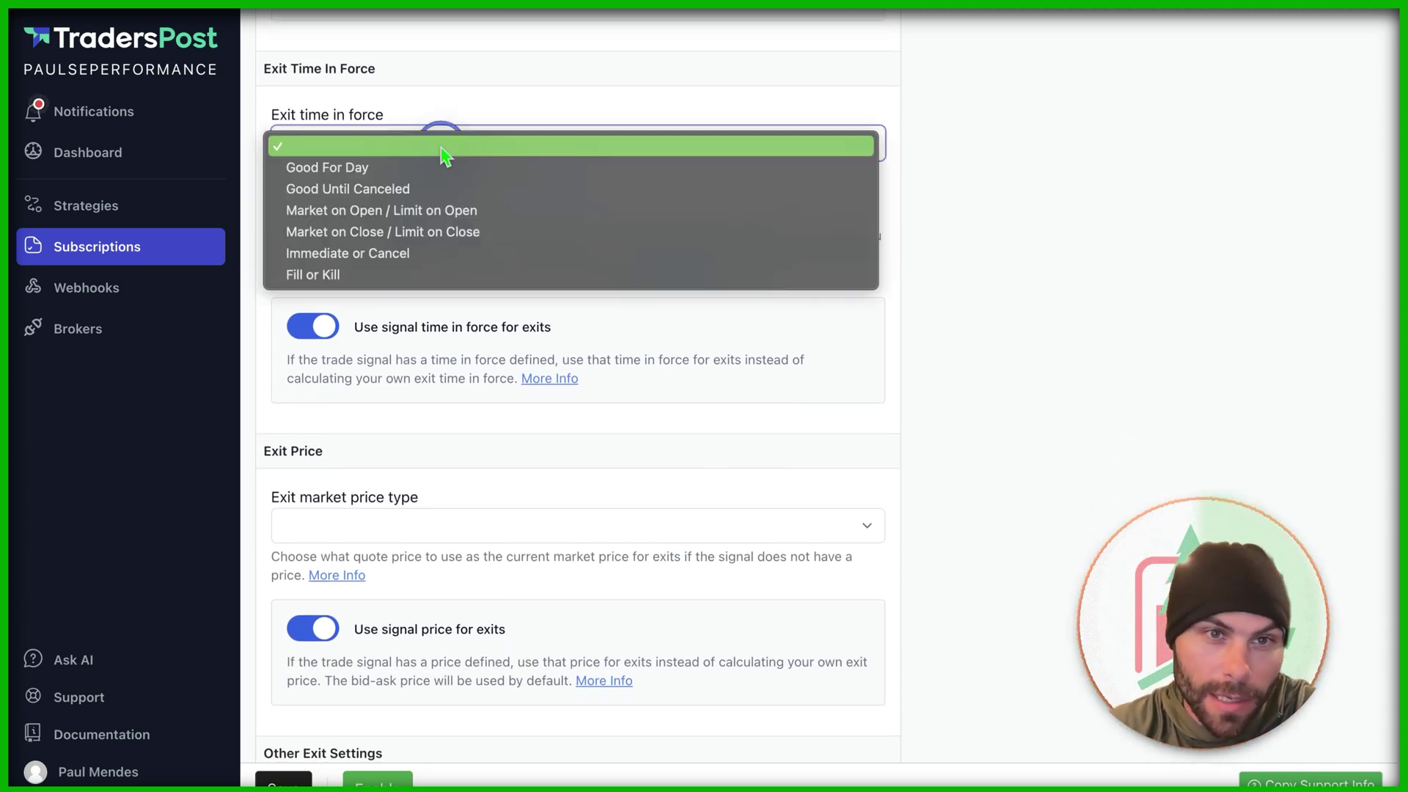
pyautogui.click(456, 105)
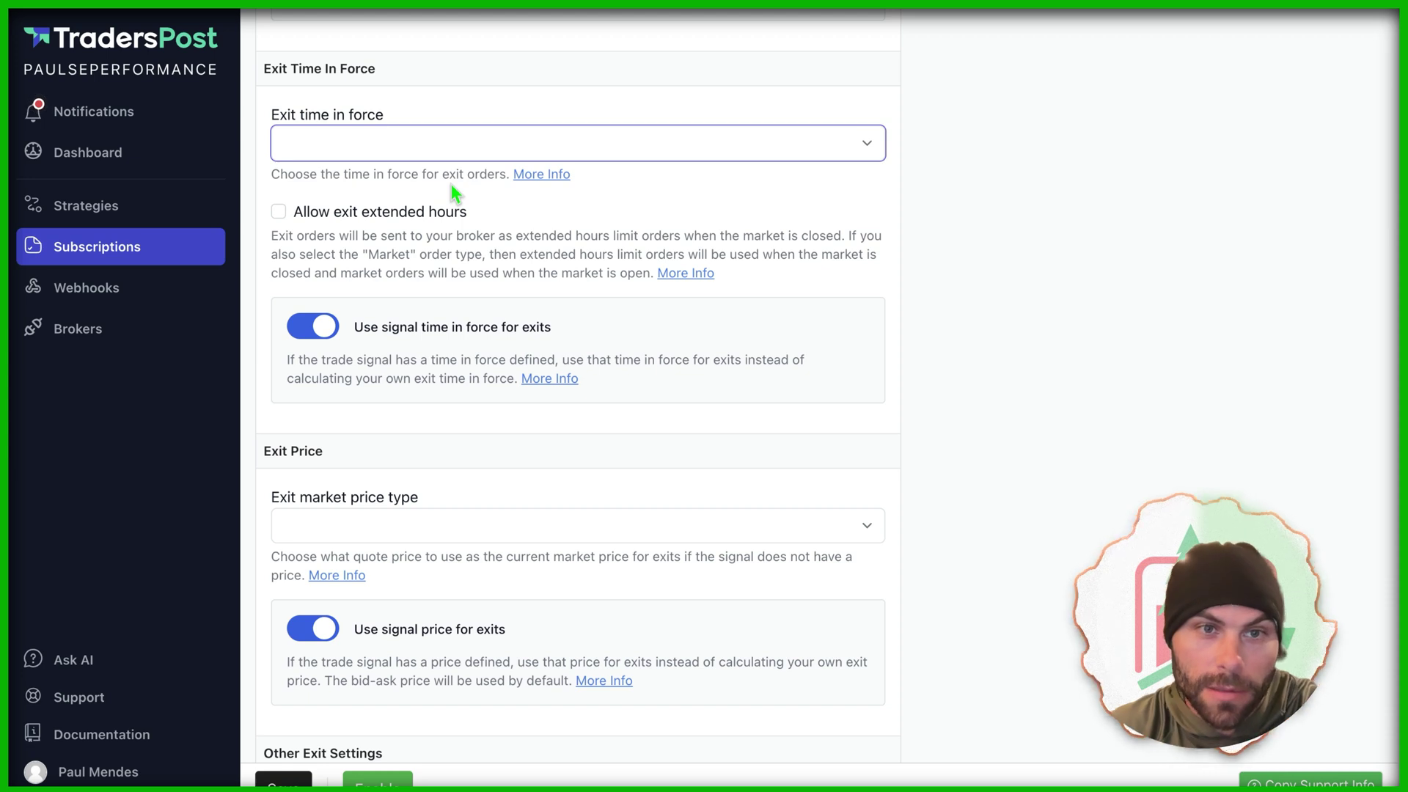
pyautogui.press('g')
pyautogui.scroll(-4, 436, 220)
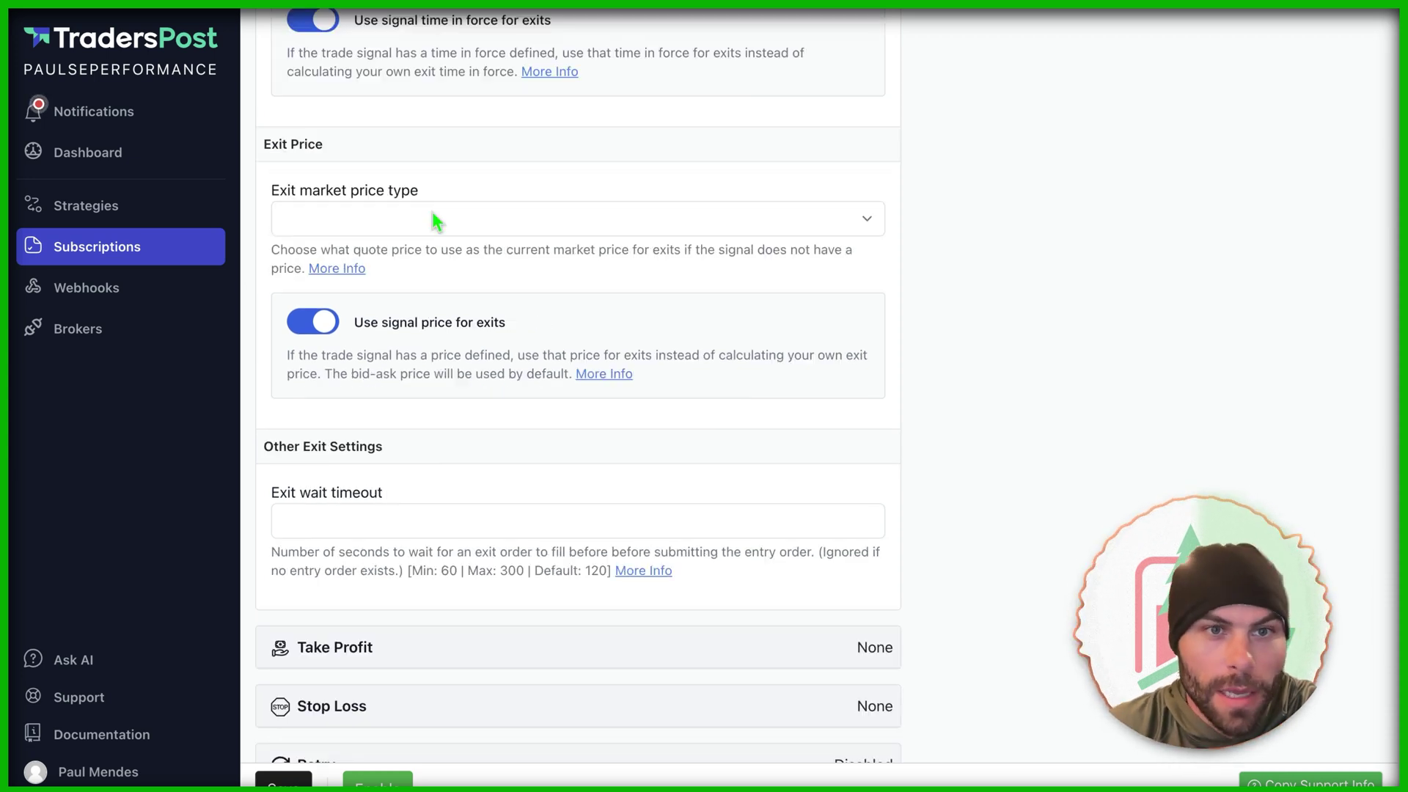
pyautogui.click(445, 228)
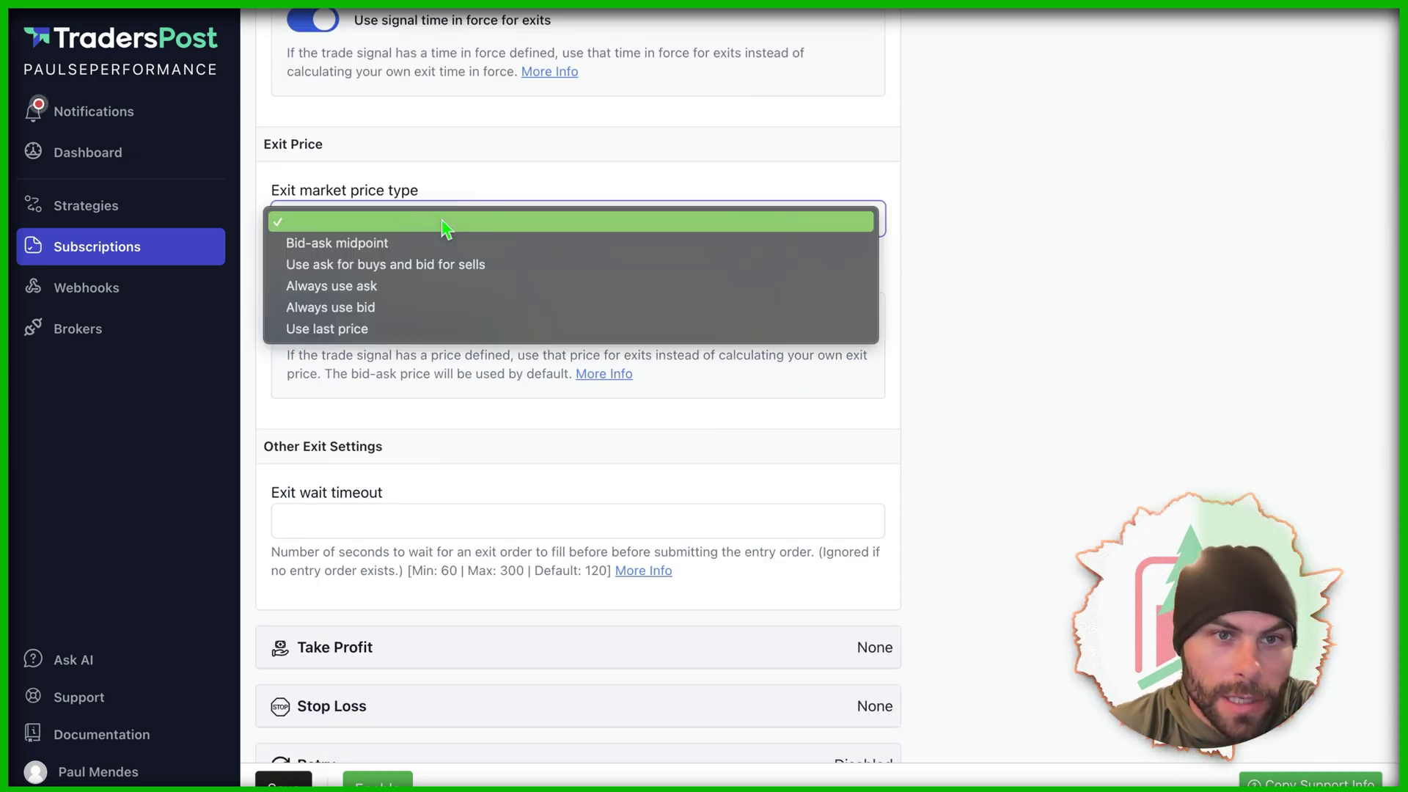
pyautogui.click(471, 182)
pyautogui.scroll(-1, 465, 194)
pyautogui.scroll(-1, 466, 194)
# Step: Enter a take profit of 5 percent
pyautogui.click(443, 601)
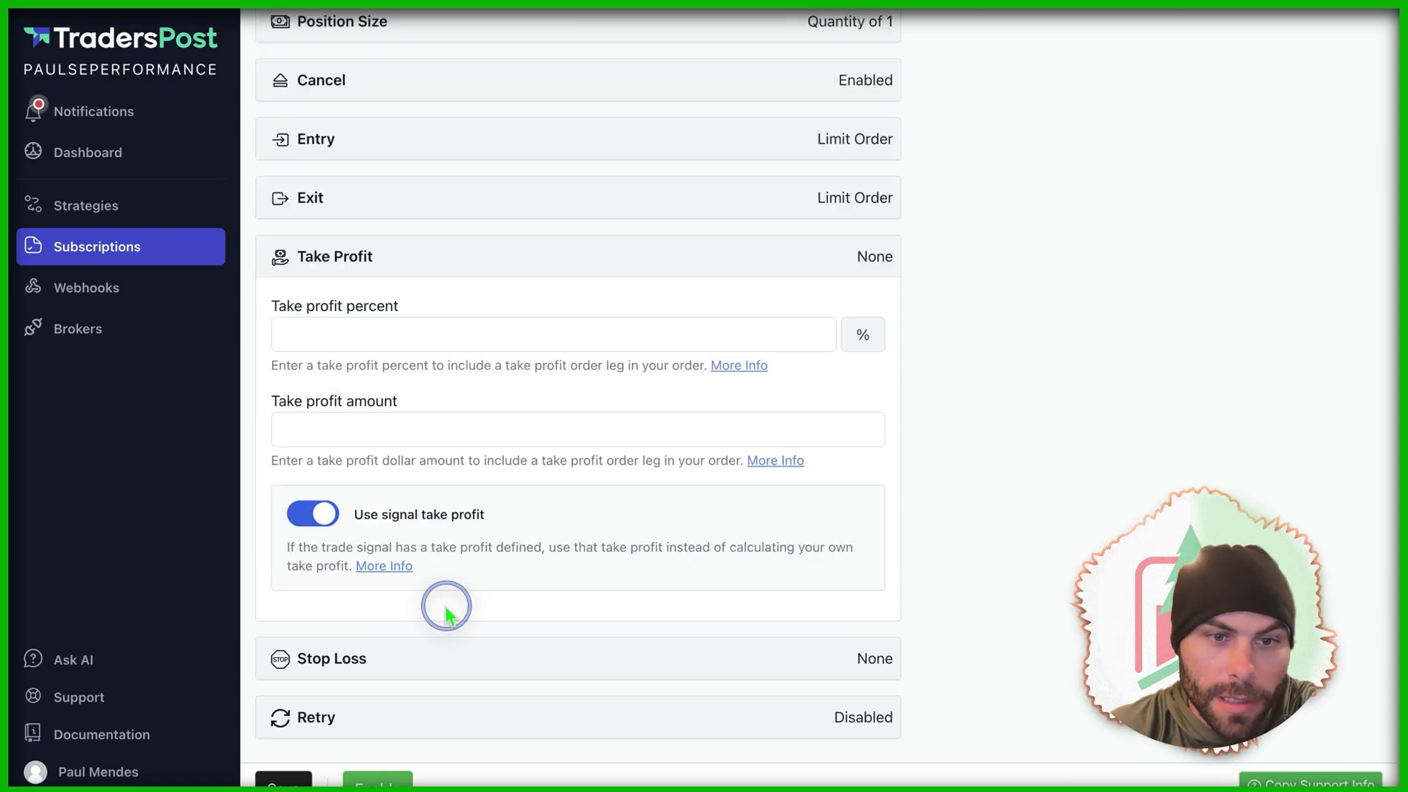
pyautogui.click(510, 336)
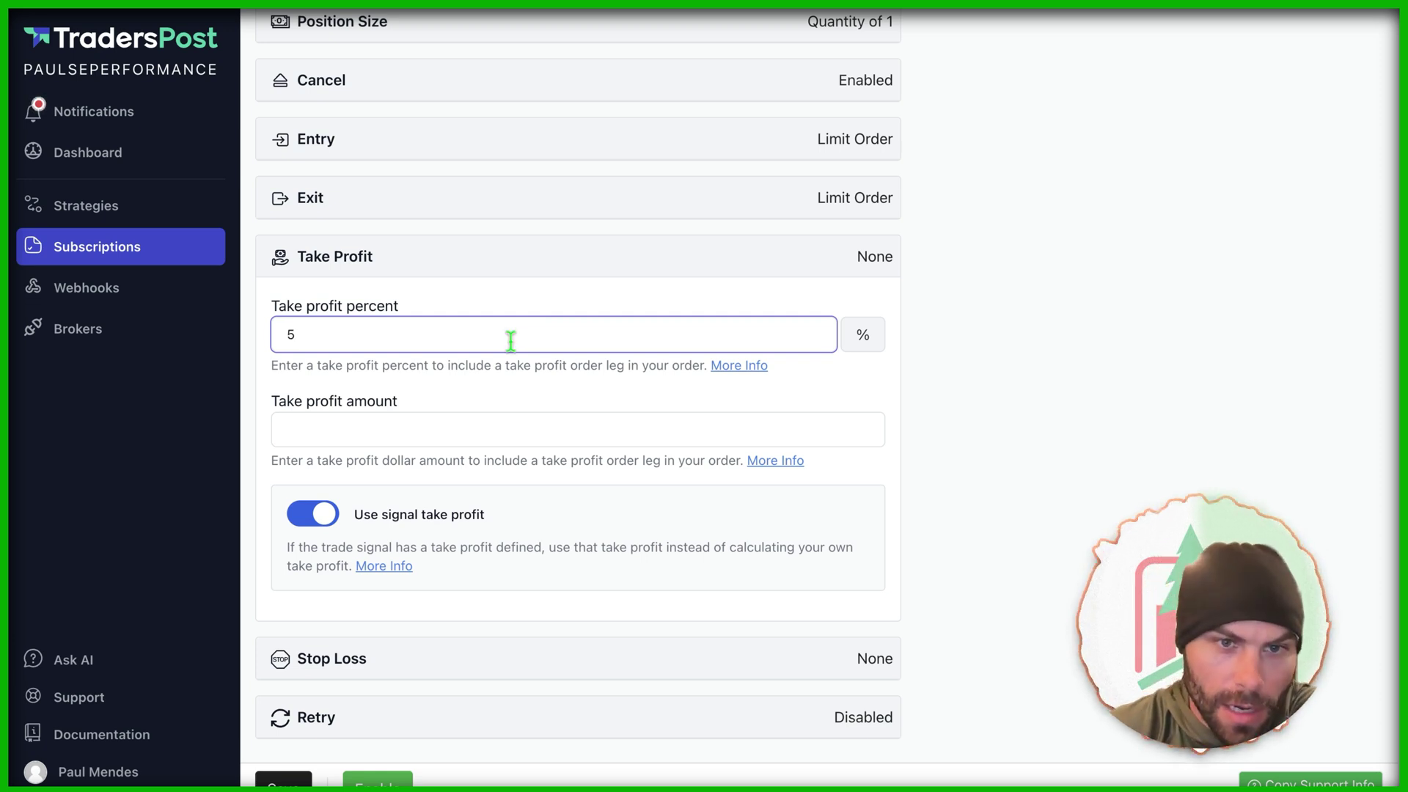
pyautogui.write('5')
# Step: Add a 5 percent stop loss with Stop Market as the stop loss type
pyautogui.click(535, 658)
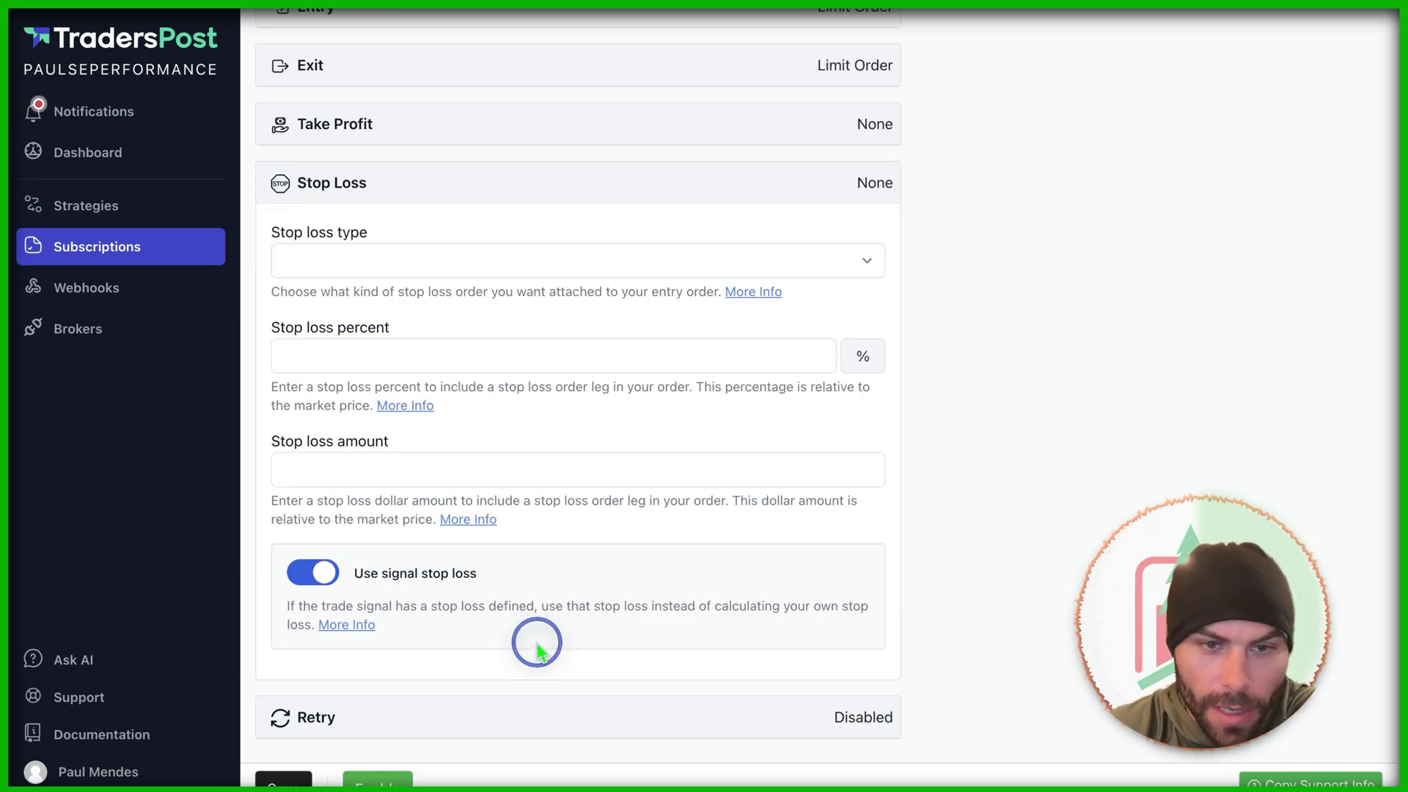
pyautogui.click(457, 267)
pyautogui.click(471, 226)
pyautogui.click(437, 359)
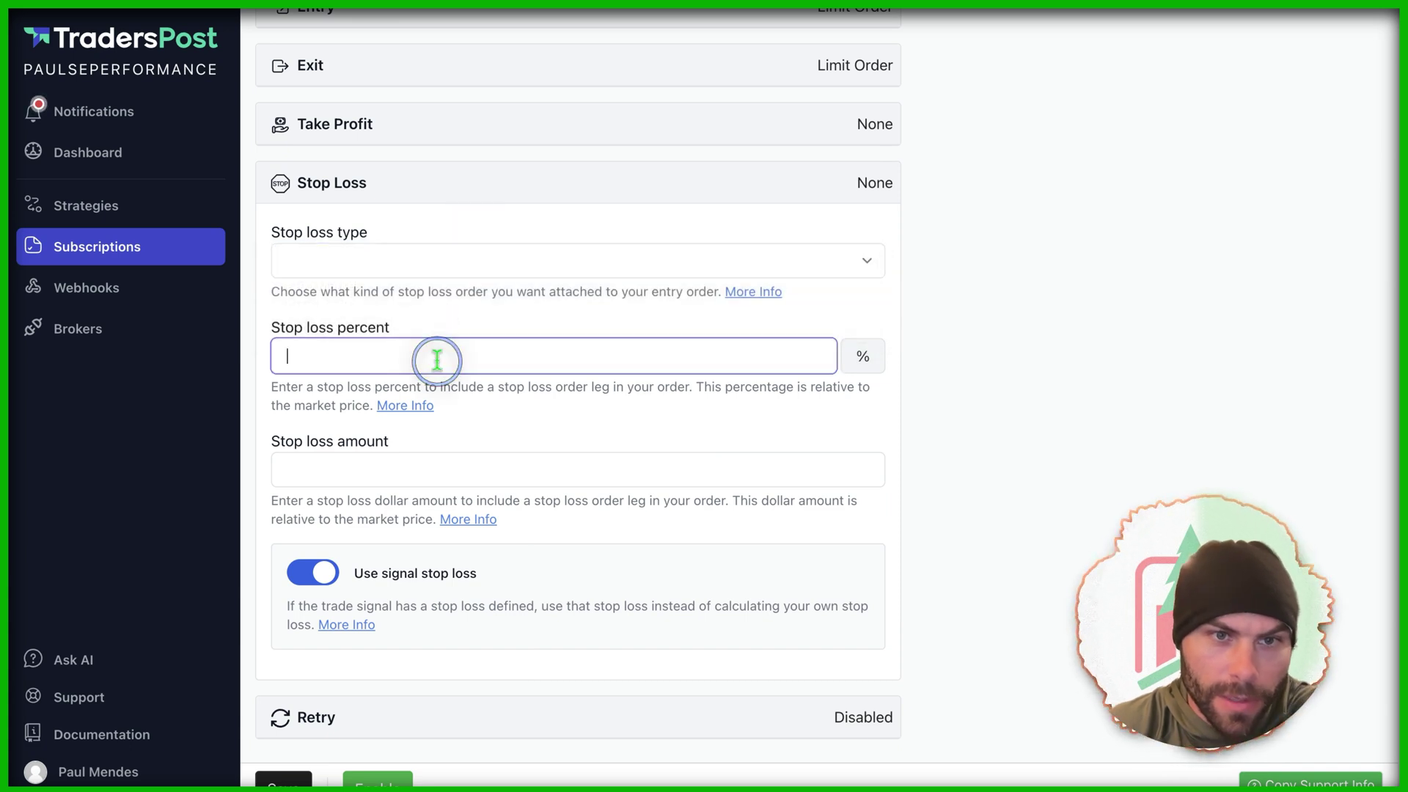
pyautogui.click(496, 268)
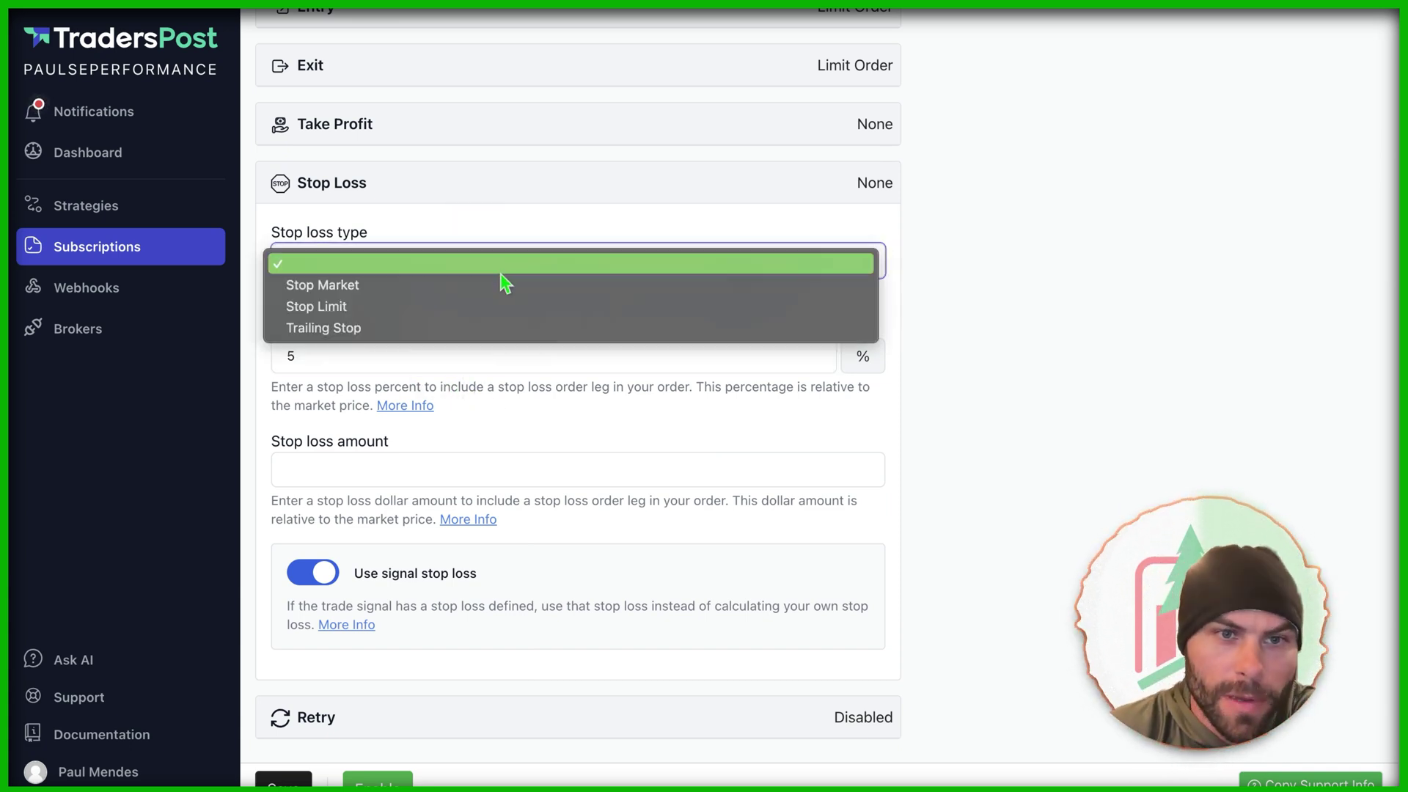
pyautogui.click(517, 323)
pyautogui.click(465, 268)
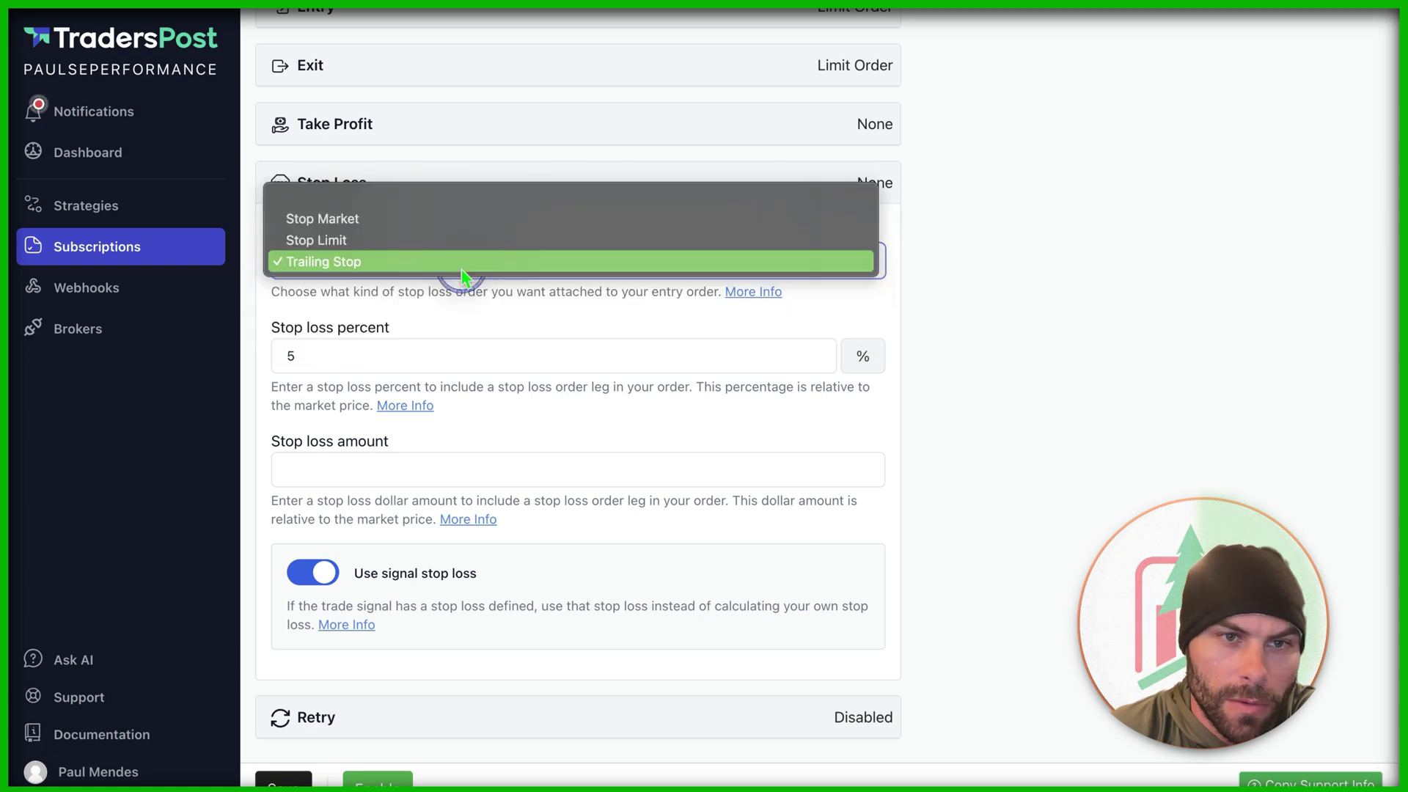
pyautogui.click(457, 220)
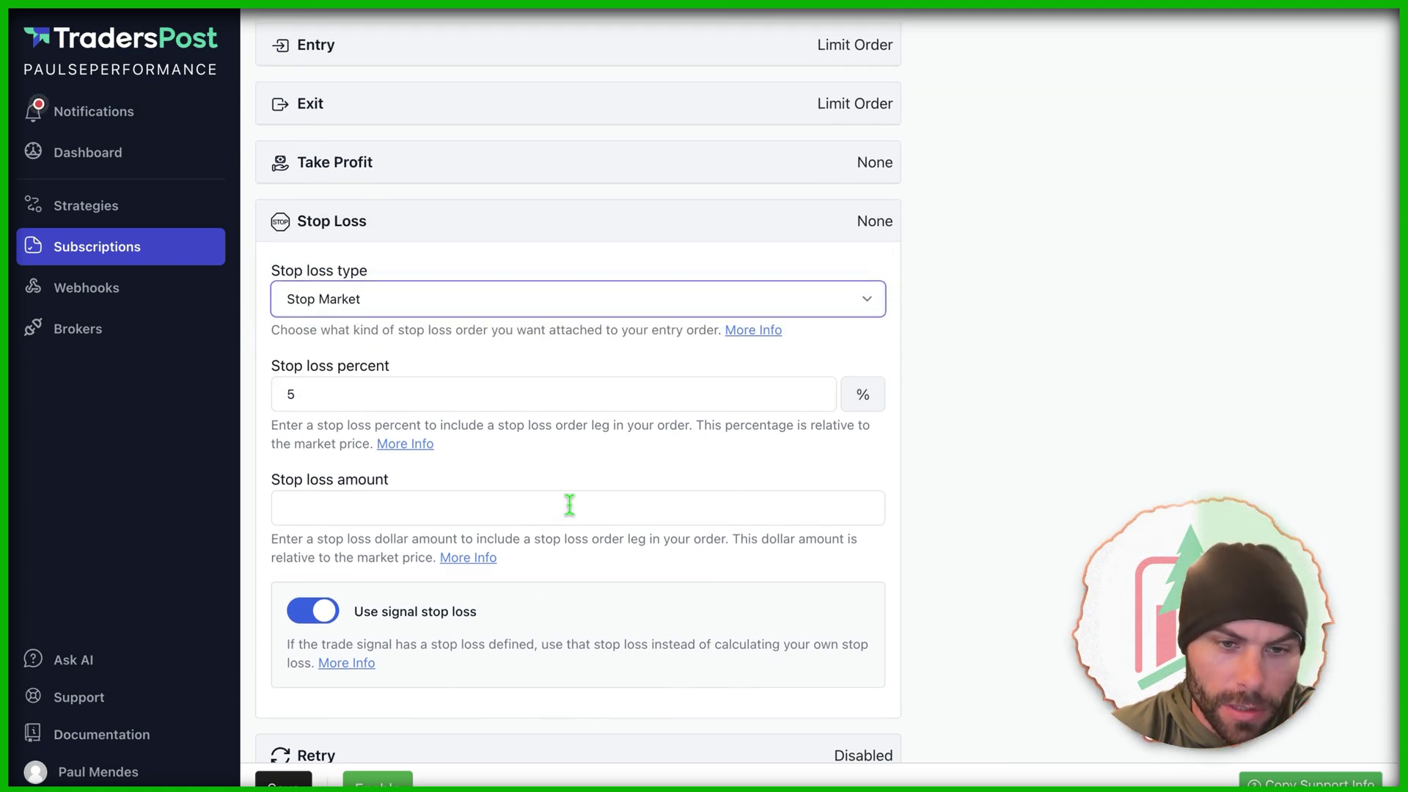
pyautogui.click(484, 716)
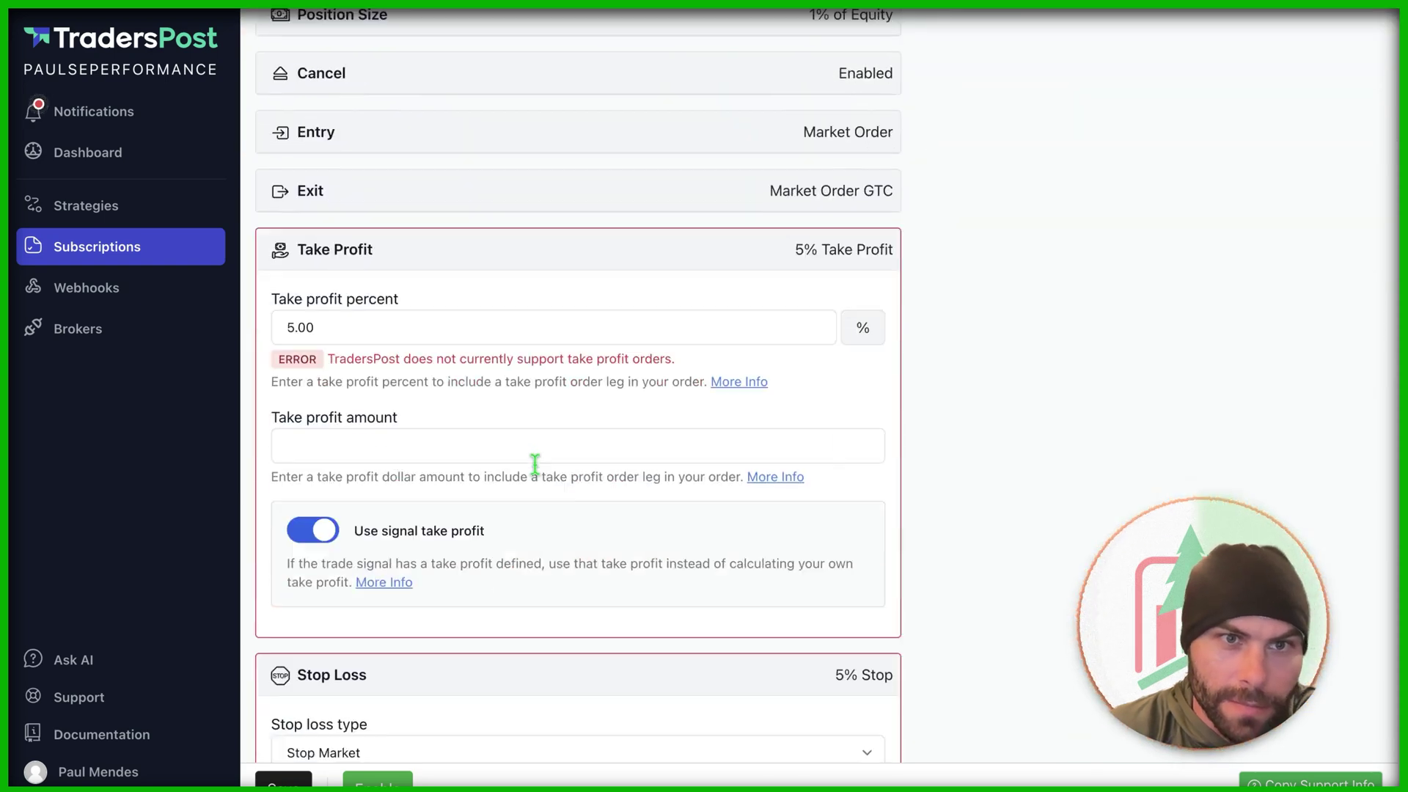
# Step: Clear the 5.00 take profit percent from the subscription settings
pyautogui.scroll(-3, 534, 464)
pyautogui.scroll(10, 461, 139)
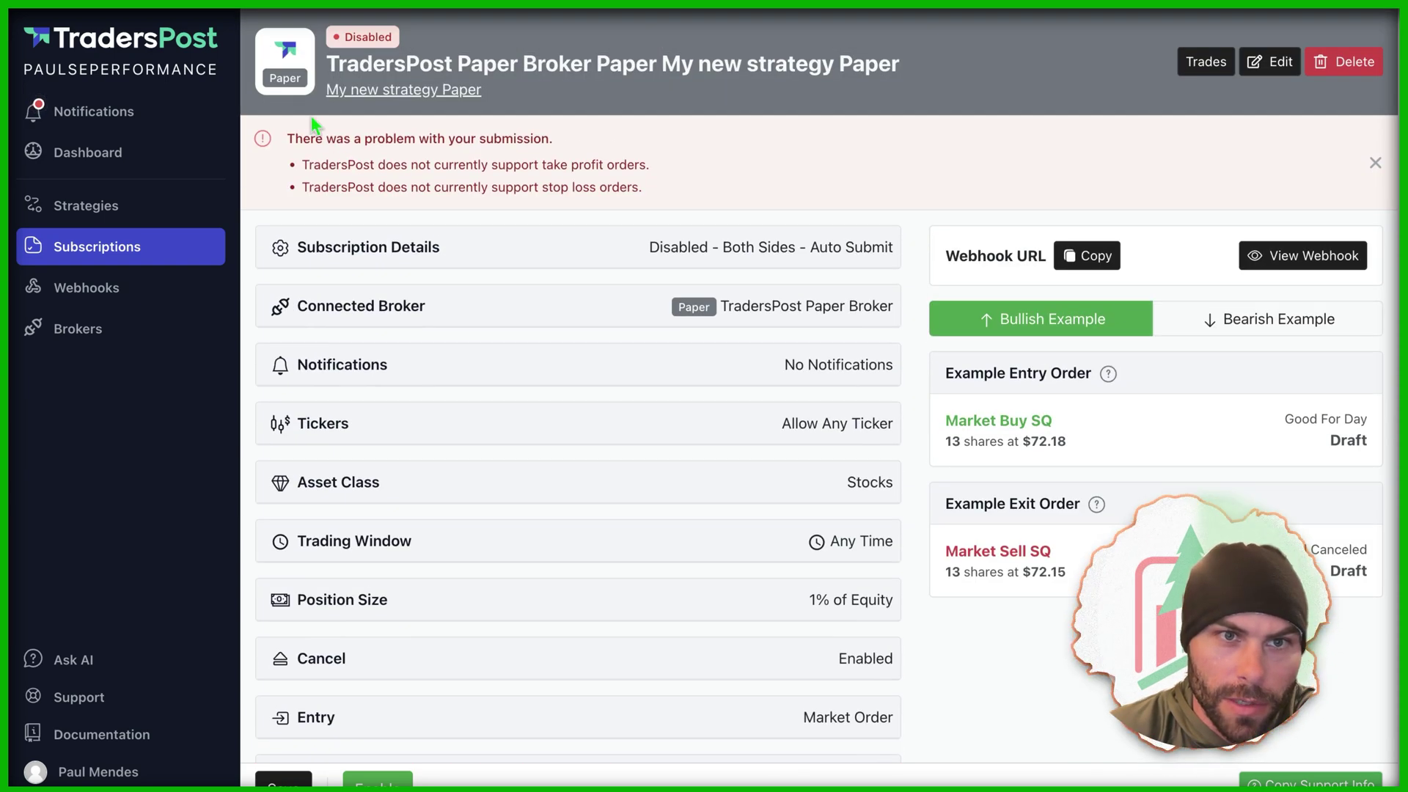
pyautogui.scroll(-7, 459, 445)
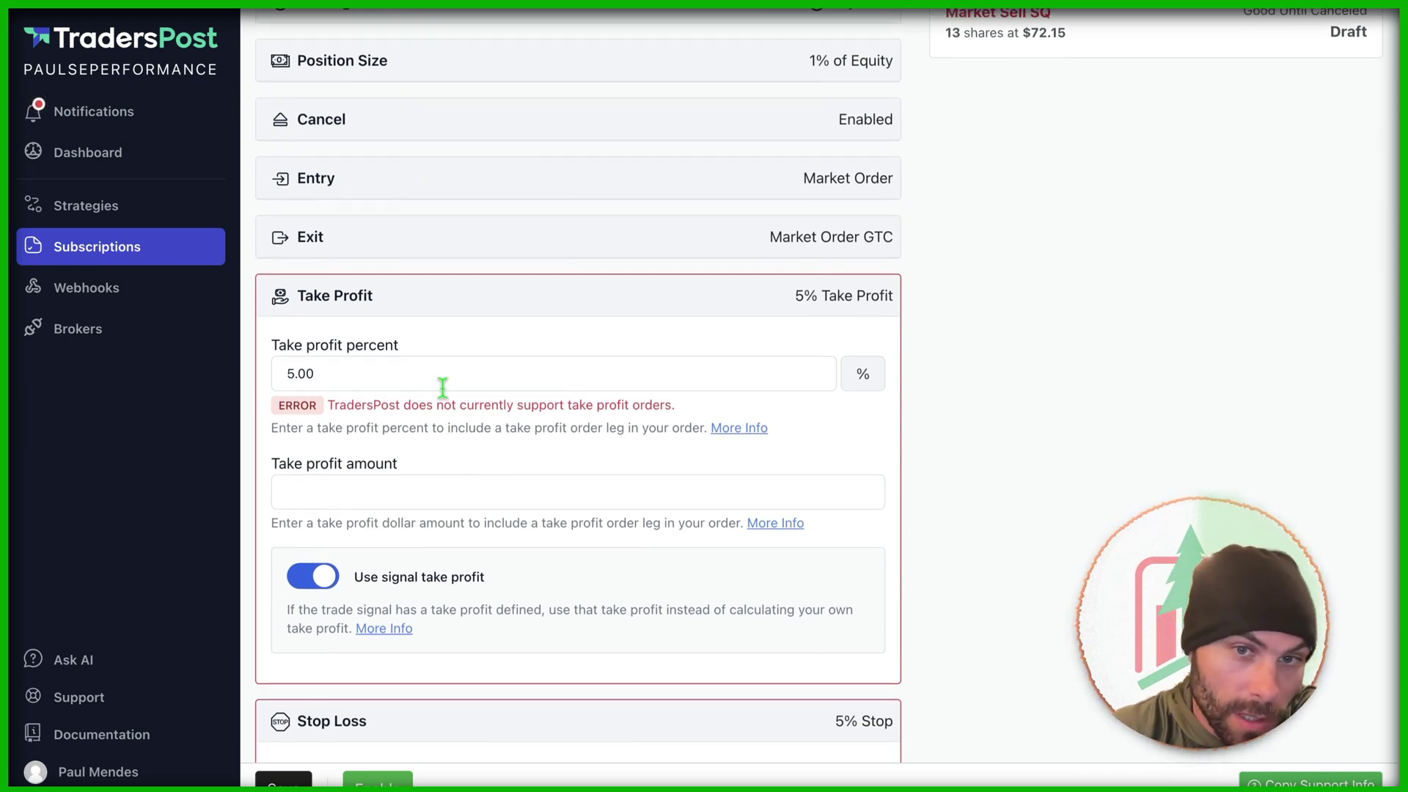
pyautogui.click(443, 375)
pyautogui.doubleClick(443, 375)
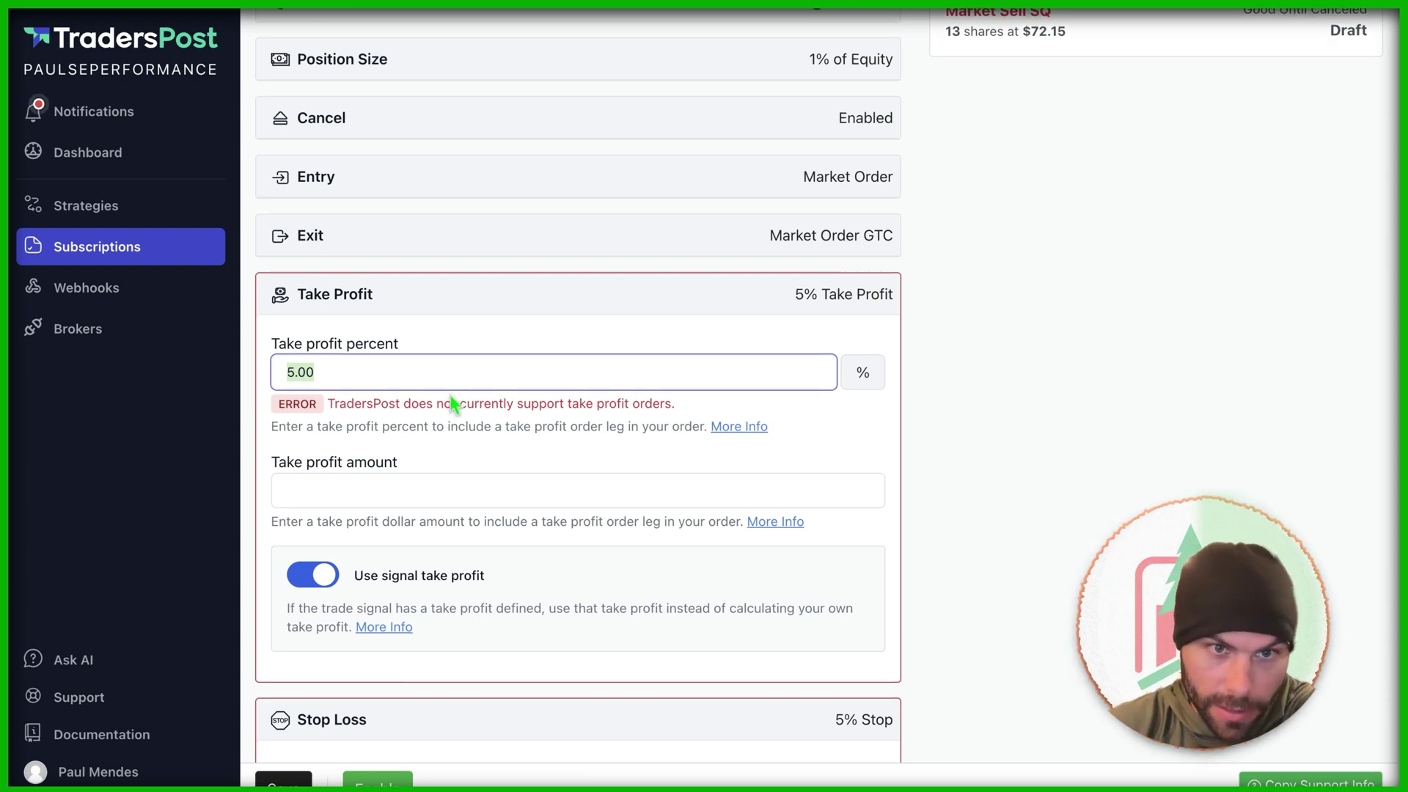
pyautogui.scroll(-2, 443, 407)
pyautogui.press('BackSpace')
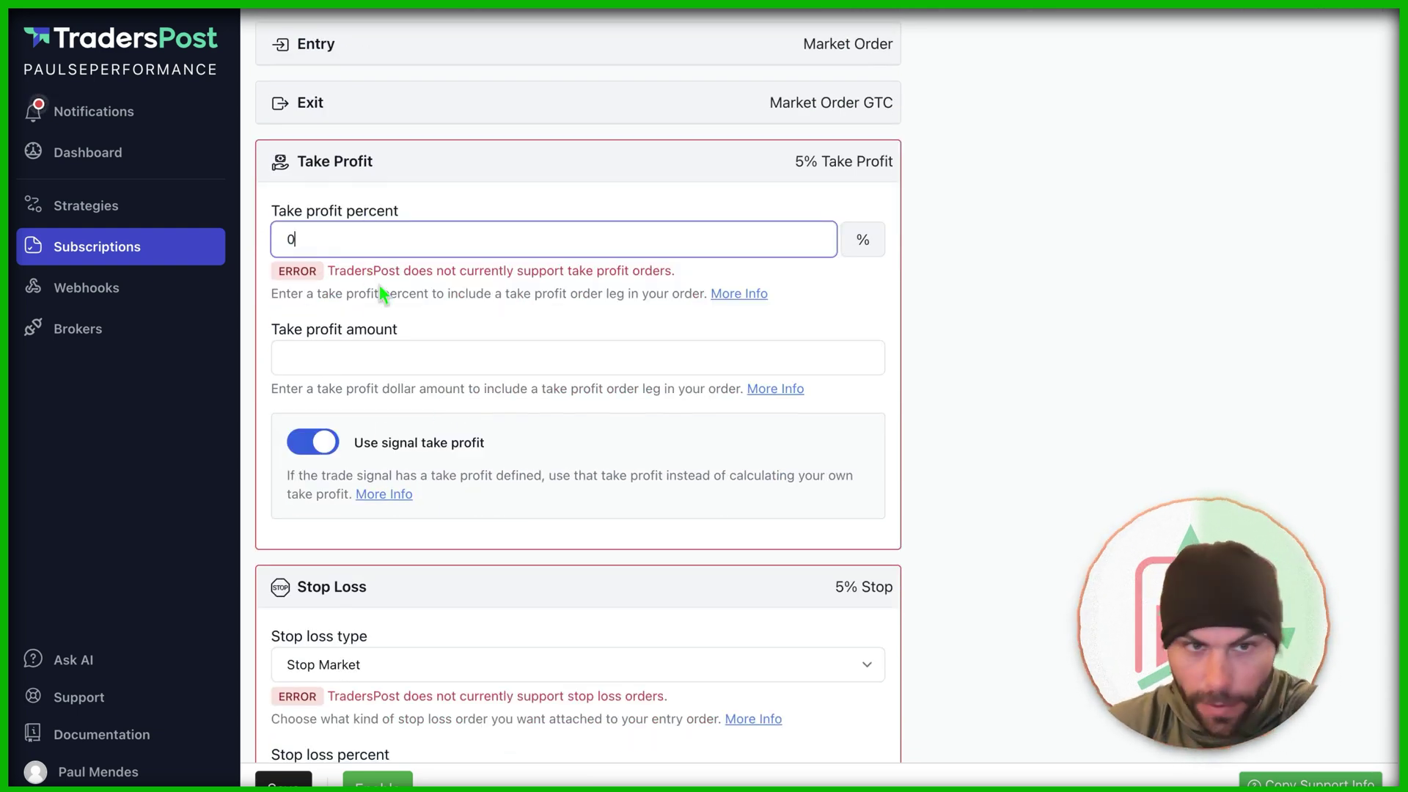
# Step: Save the subscription without take profit or stop loss, then enable it
pyautogui.scroll(-6, 384, 293)
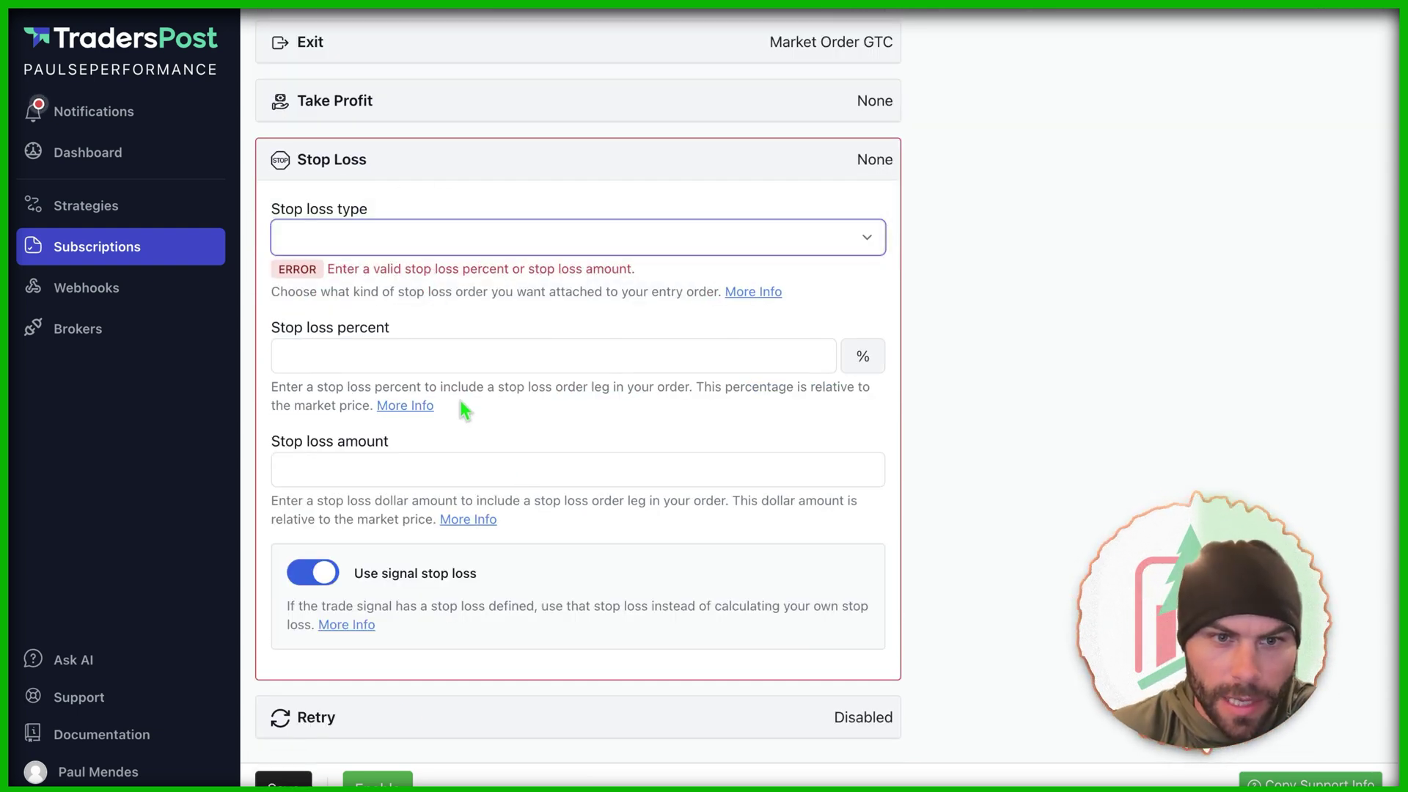
pyautogui.click(293, 779)
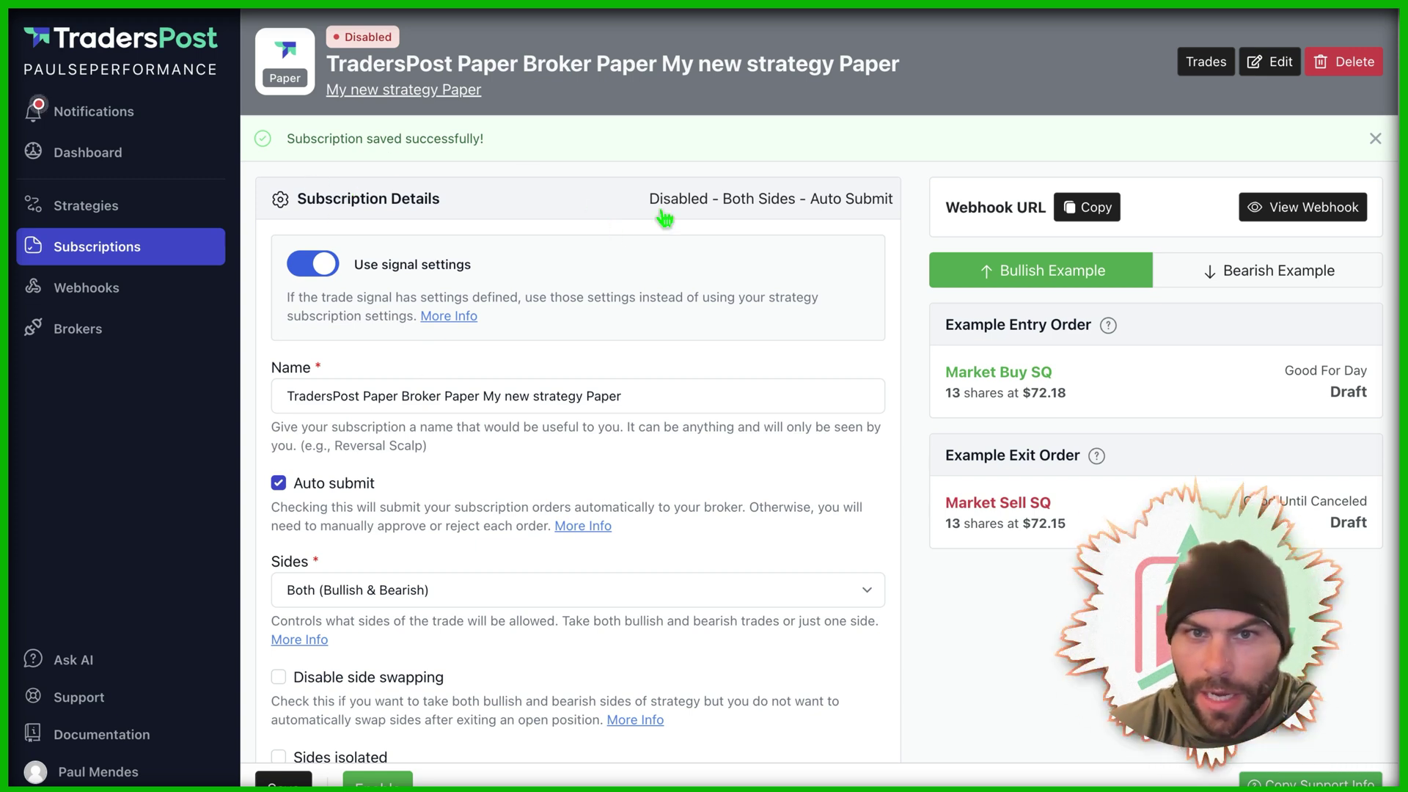
pyautogui.click(378, 778)
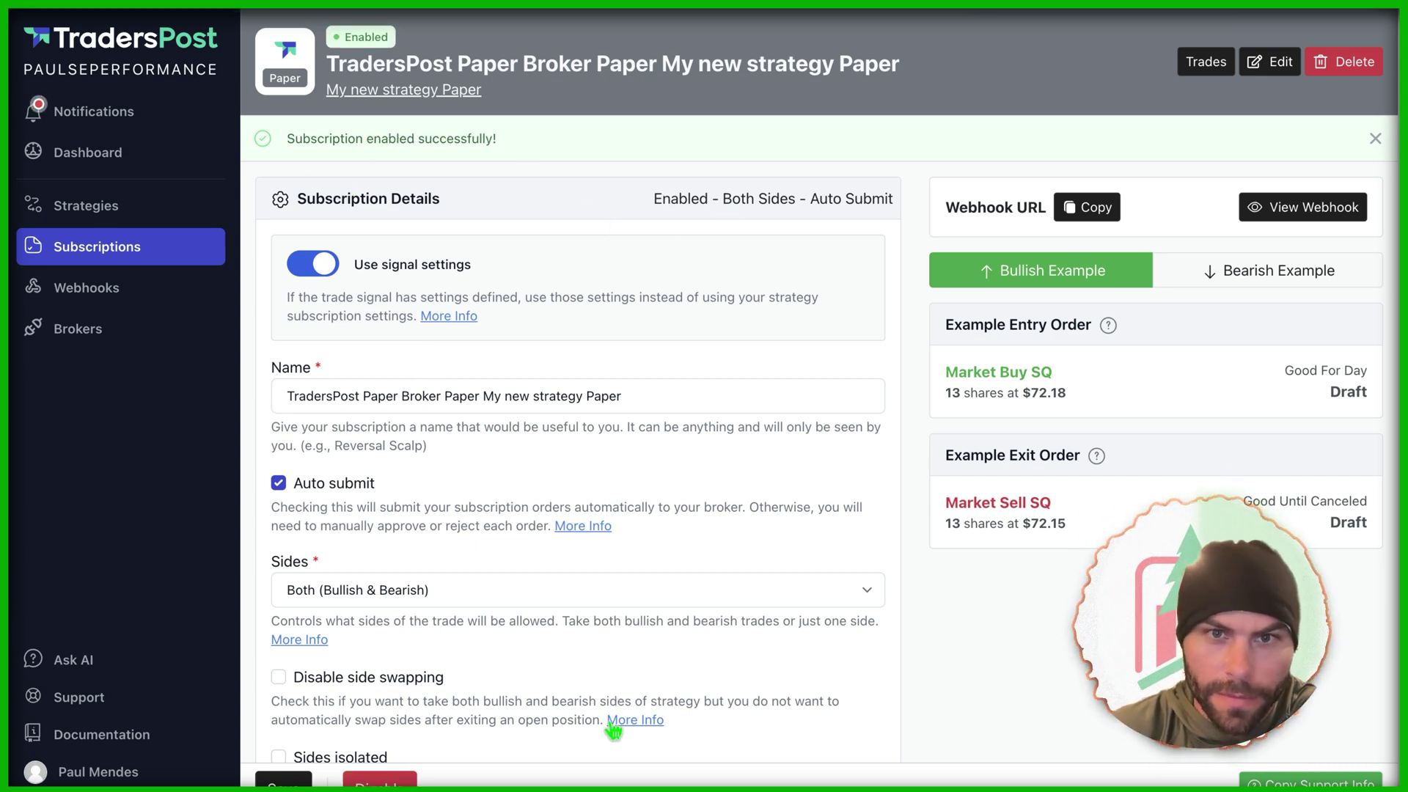
# Step: Copy the webhook URL from the My new strategy Paper webhook's View page
pyautogui.click(129, 214)
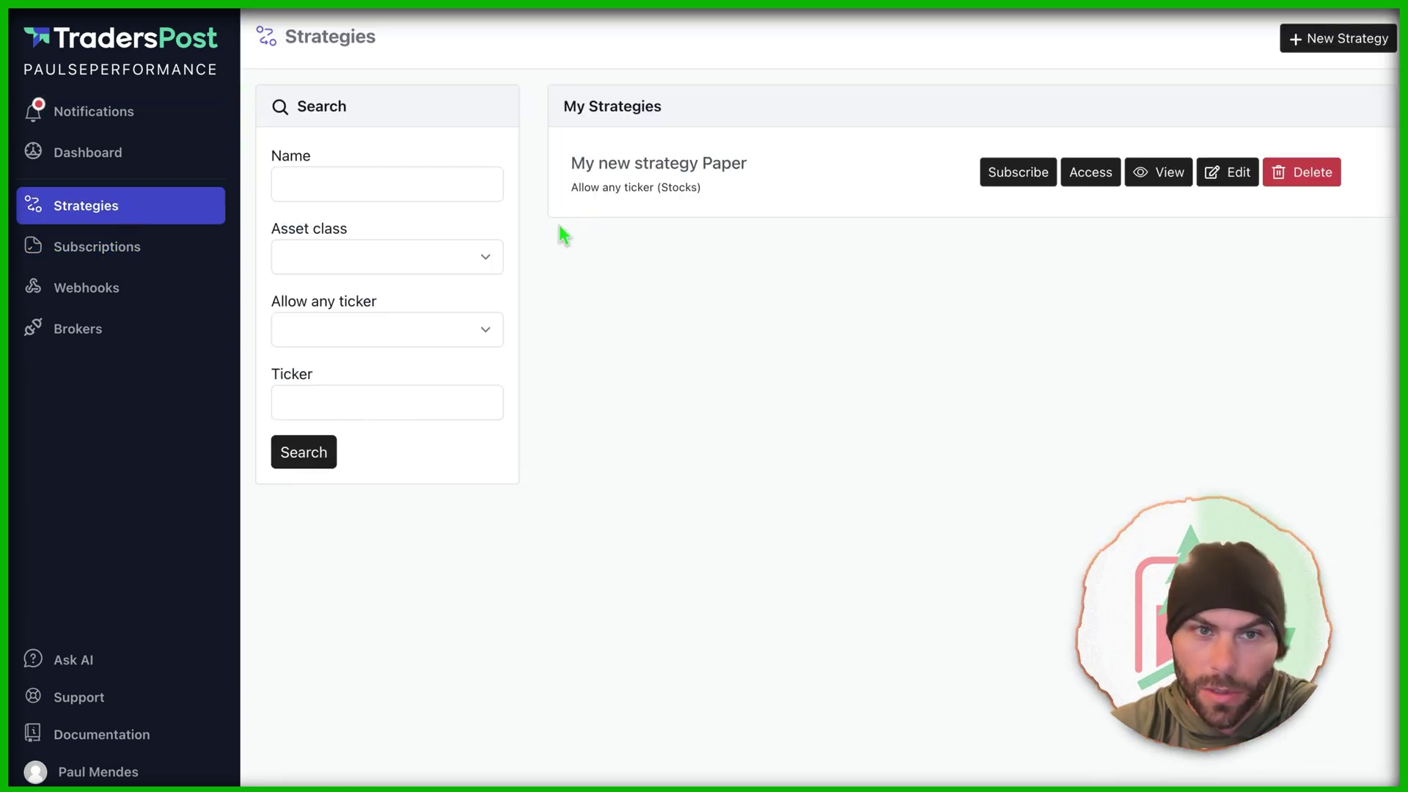
pyautogui.click(48, 258)
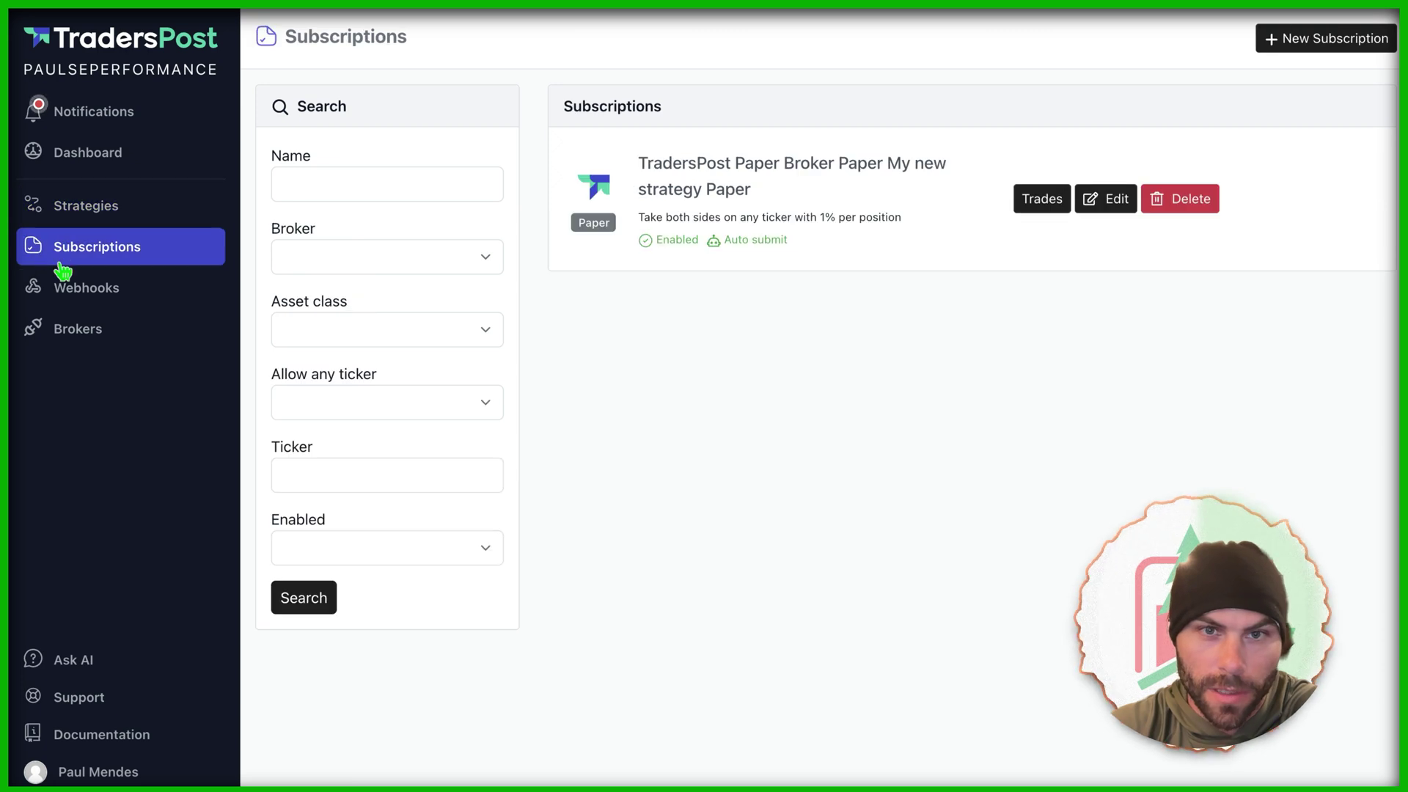
pyautogui.click(120, 300)
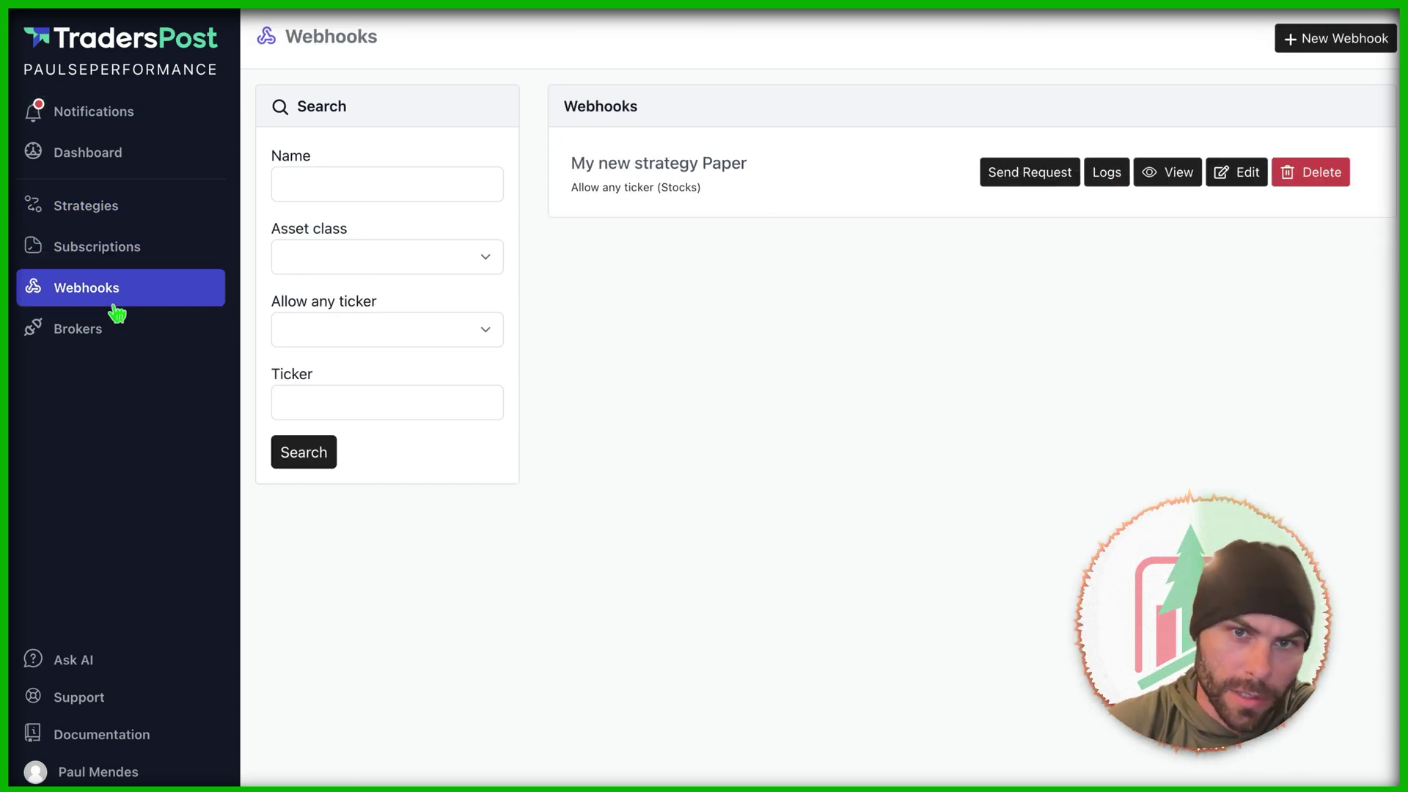
pyautogui.click(1171, 175)
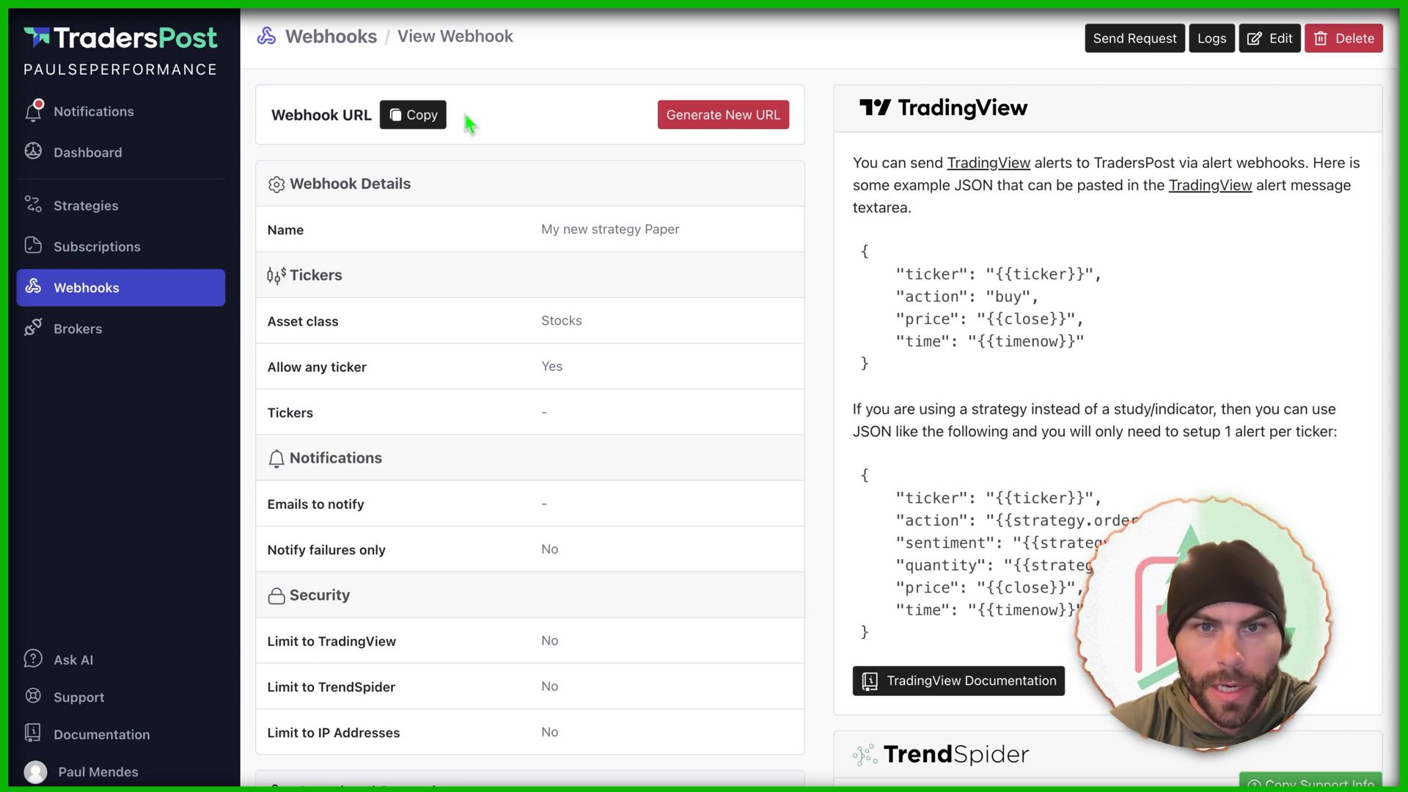
pyautogui.click(420, 116)
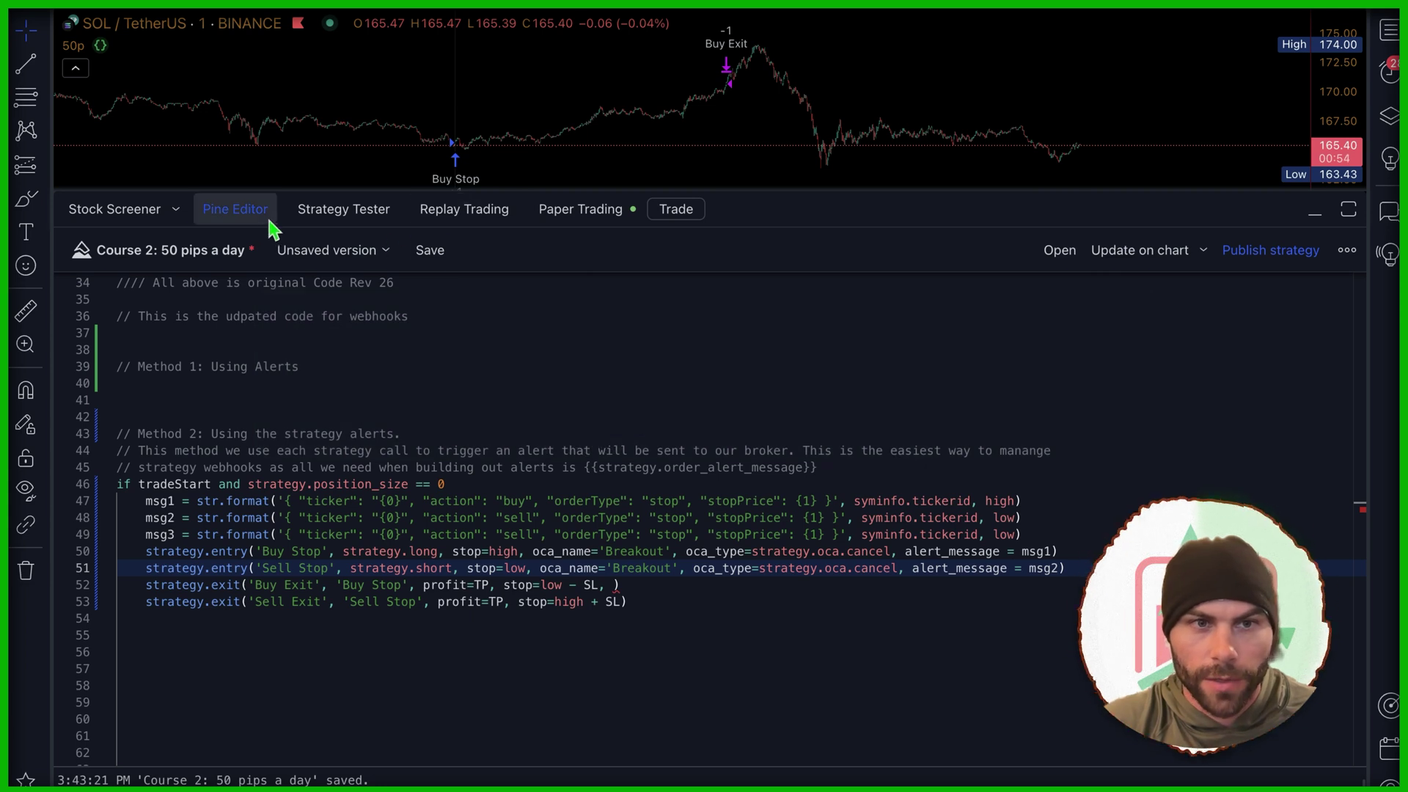
# Step: Uncomment the original entry and exit lines 26–30 in the Pine Editor strategy code
pyautogui.click(242, 208)
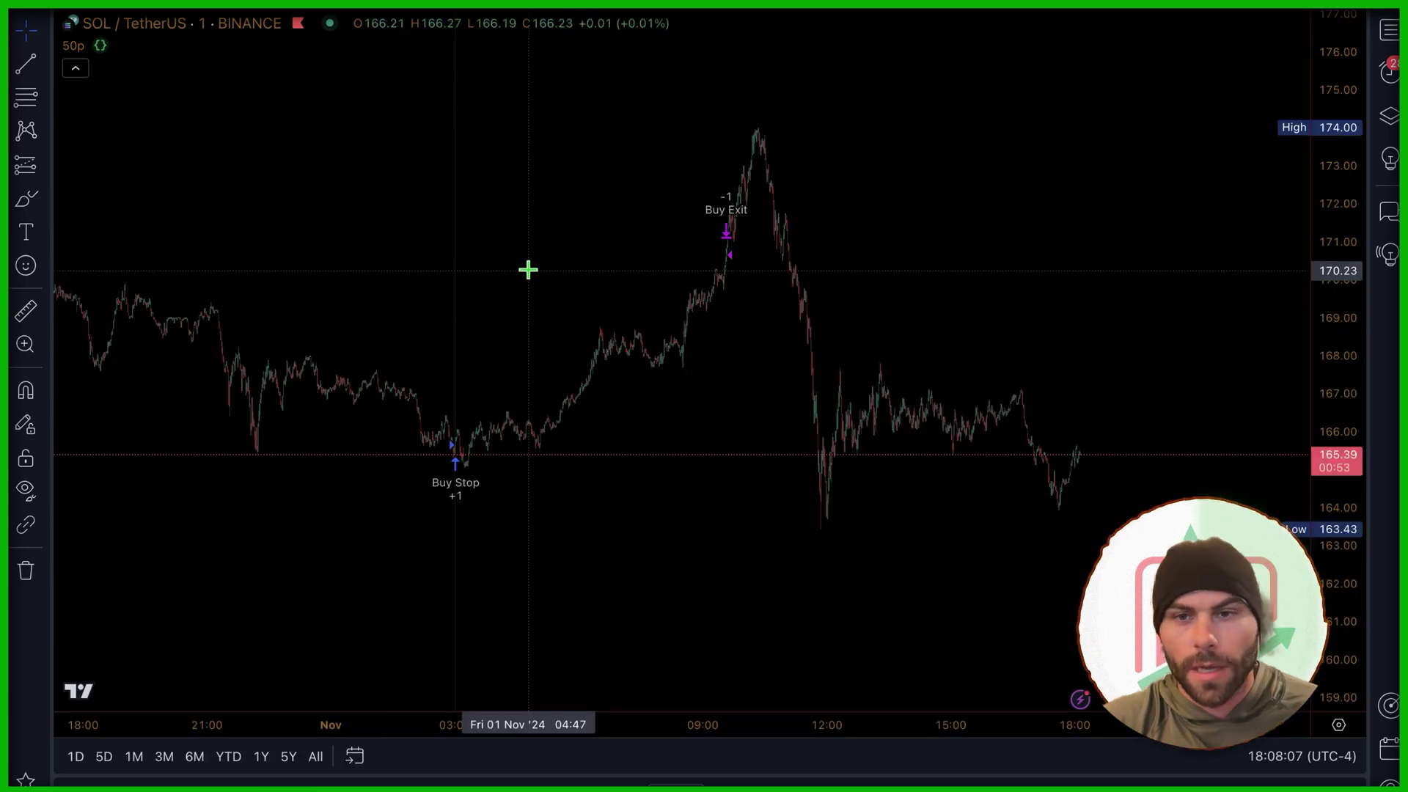
pyautogui.hscroll(-3, 486, 264)
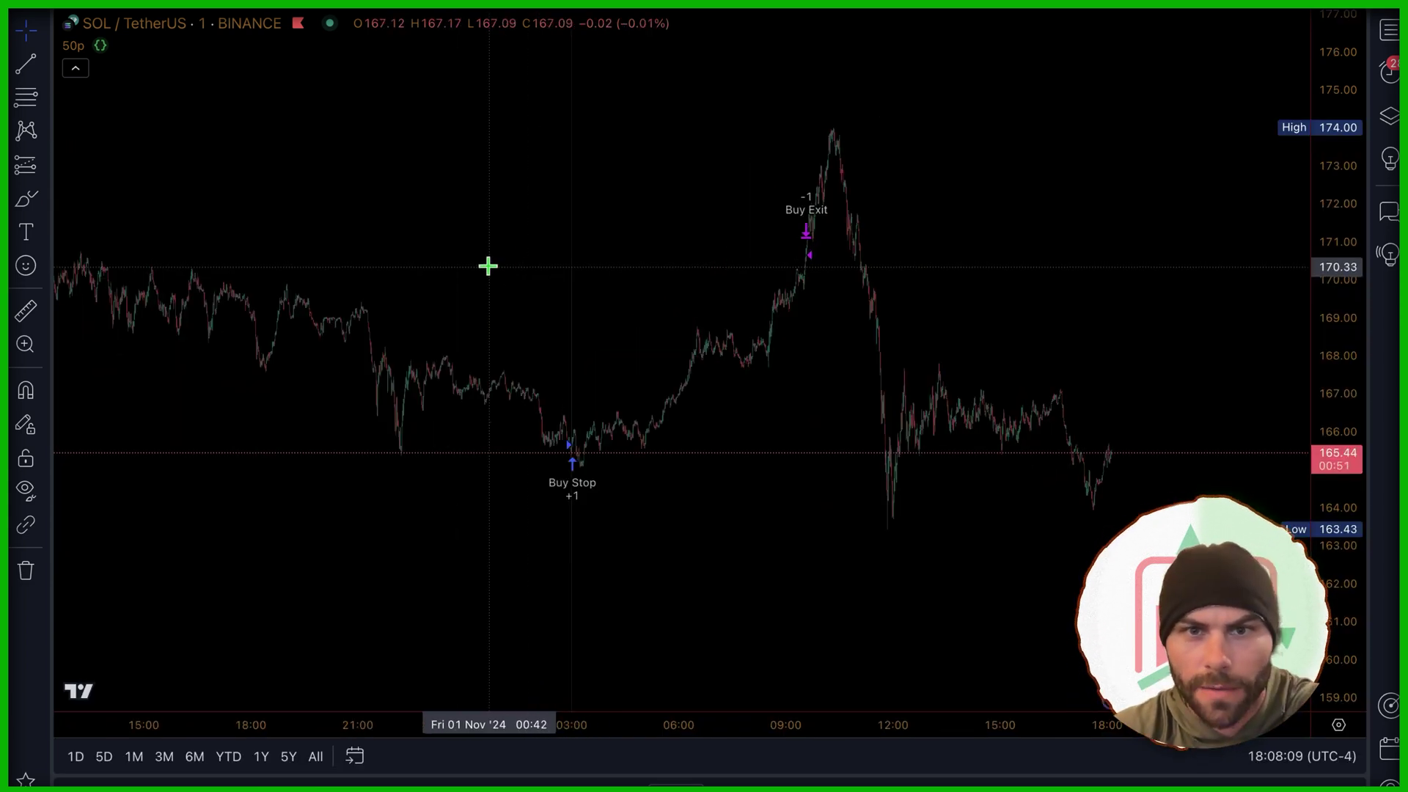
pyautogui.click(227, 781)
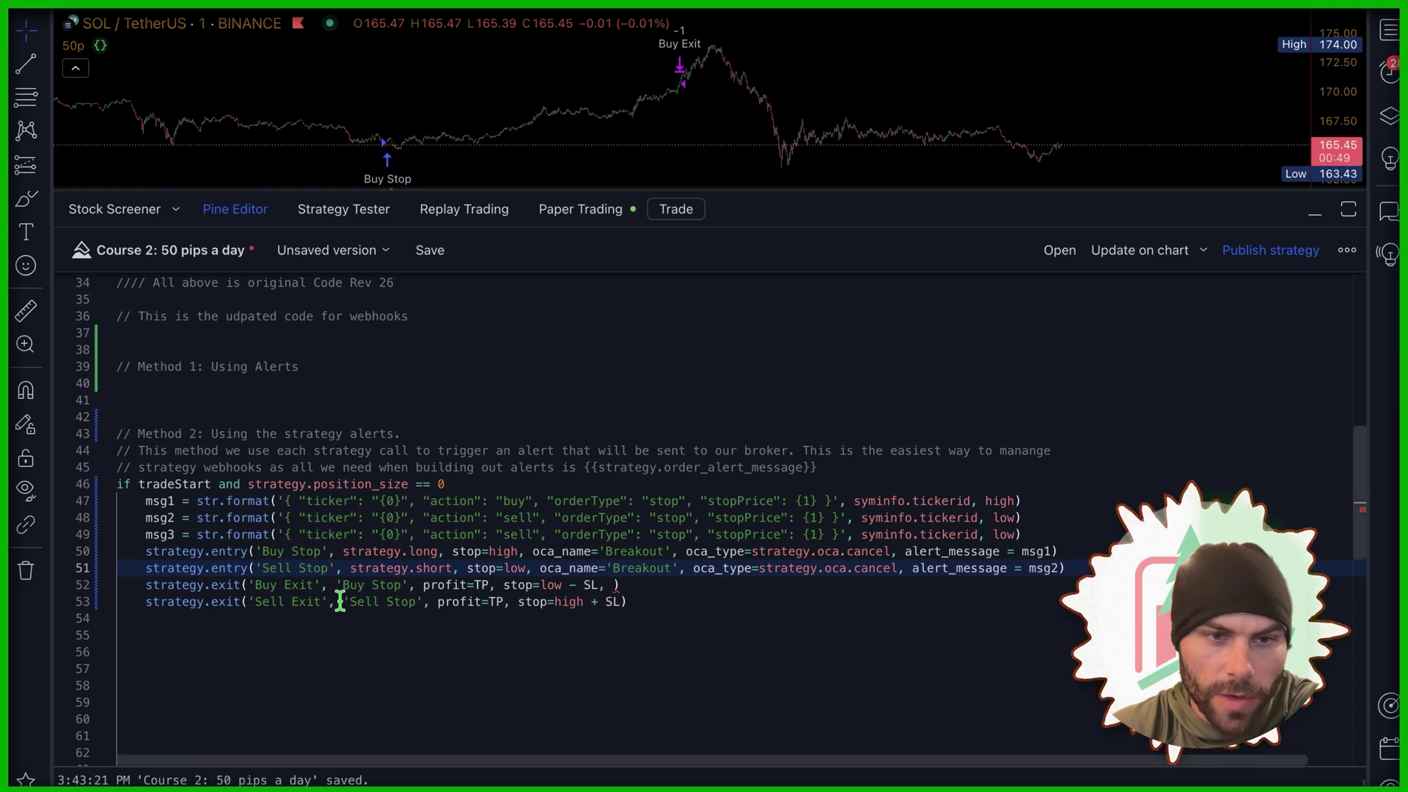
pyautogui.scroll(5, 363, 550)
pyautogui.scroll(-5, 402, 582)
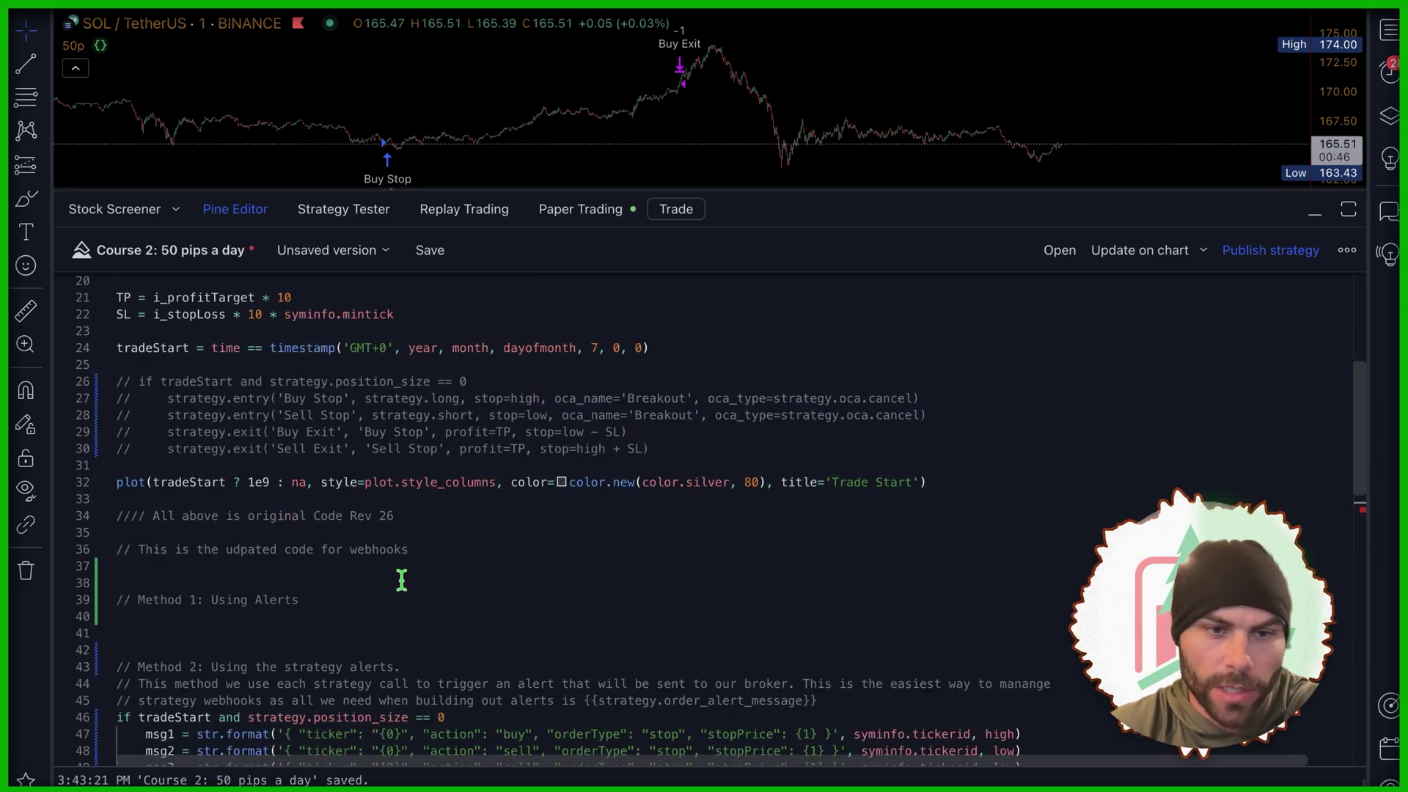
pyautogui.click(716, 641)
pyautogui.moveTo(716, 642); pyautogui.dragTo(105, 540)
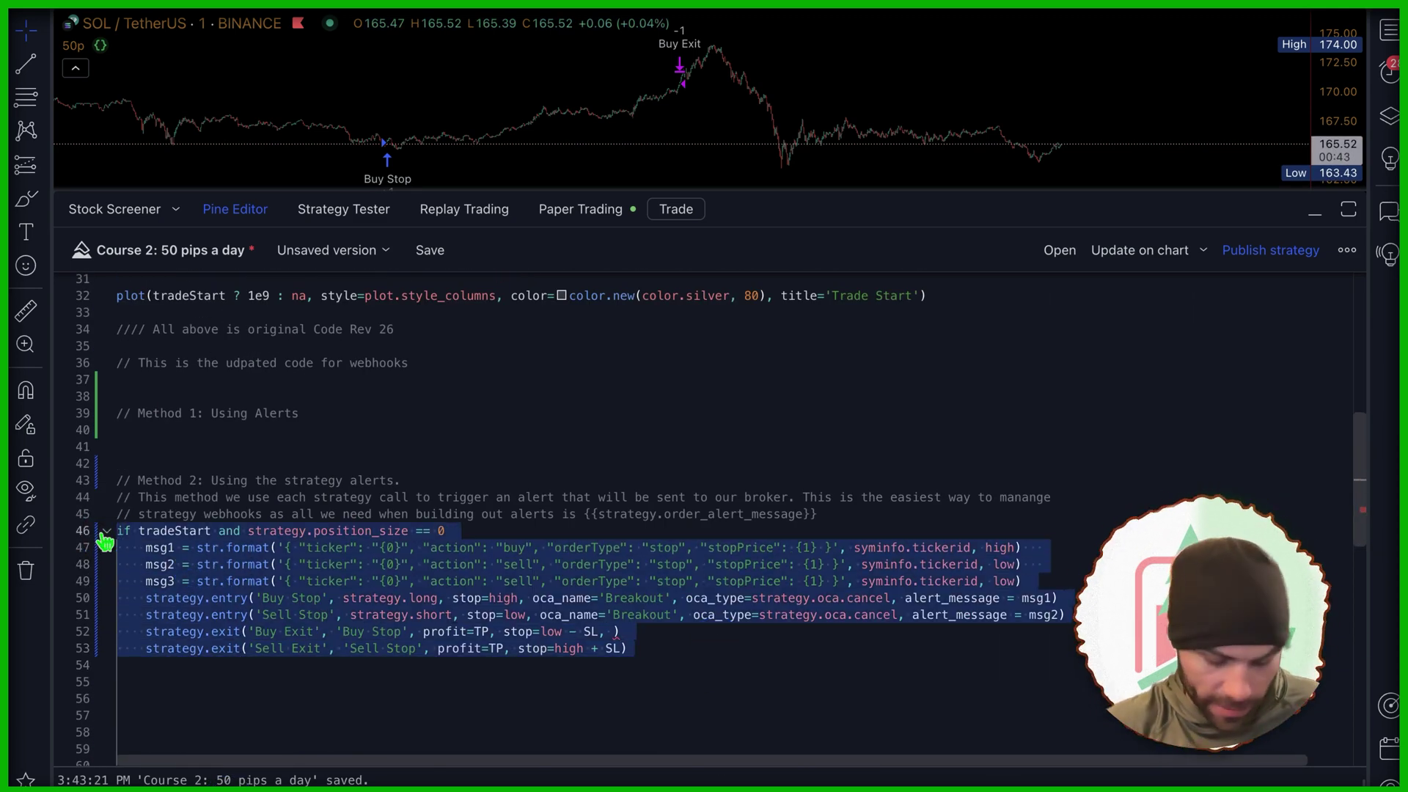
pyautogui.hotkey('ctrl', 'z')
pyautogui.hotkey('ctrl', 'z')
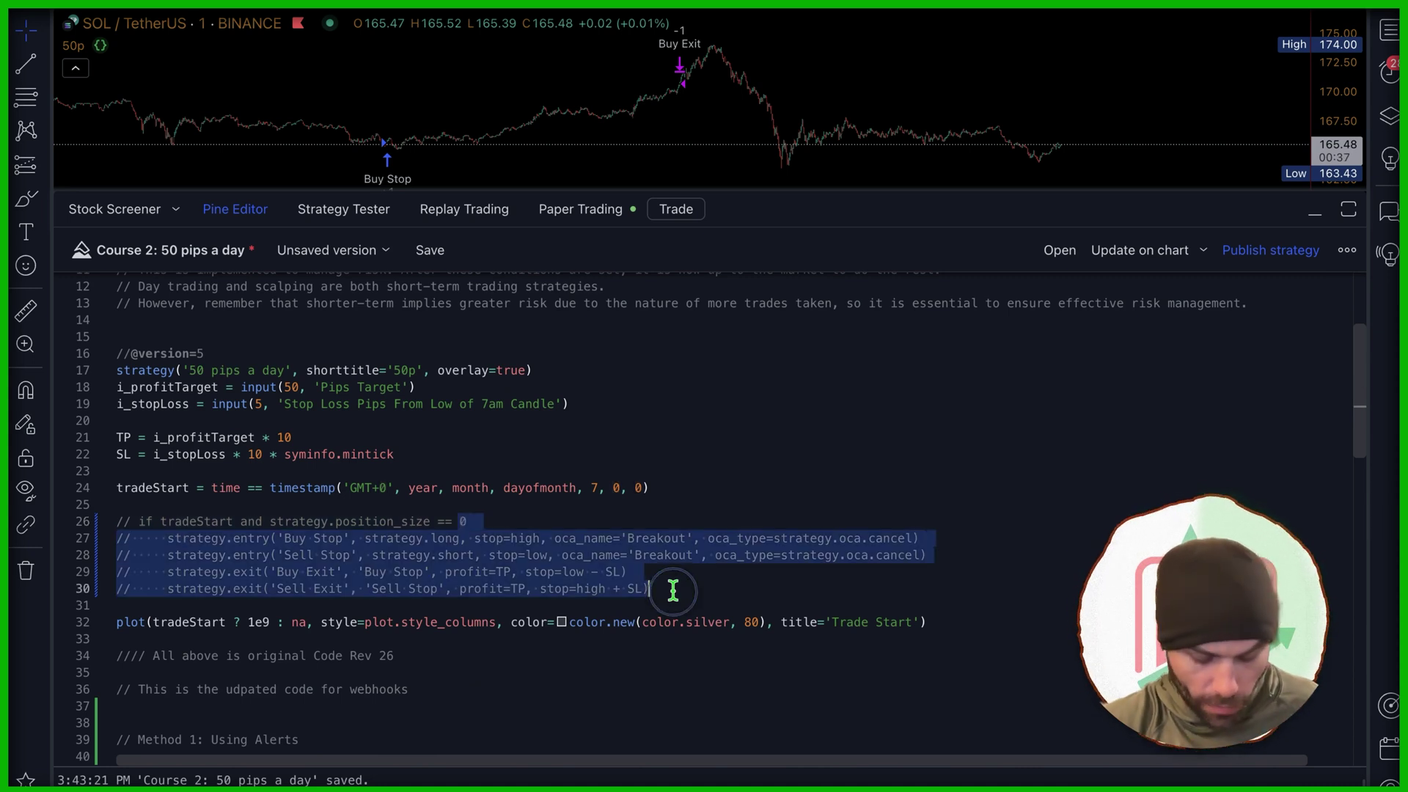
pyautogui.hotkey('ctrl', 'z')
pyautogui.click(579, 463)
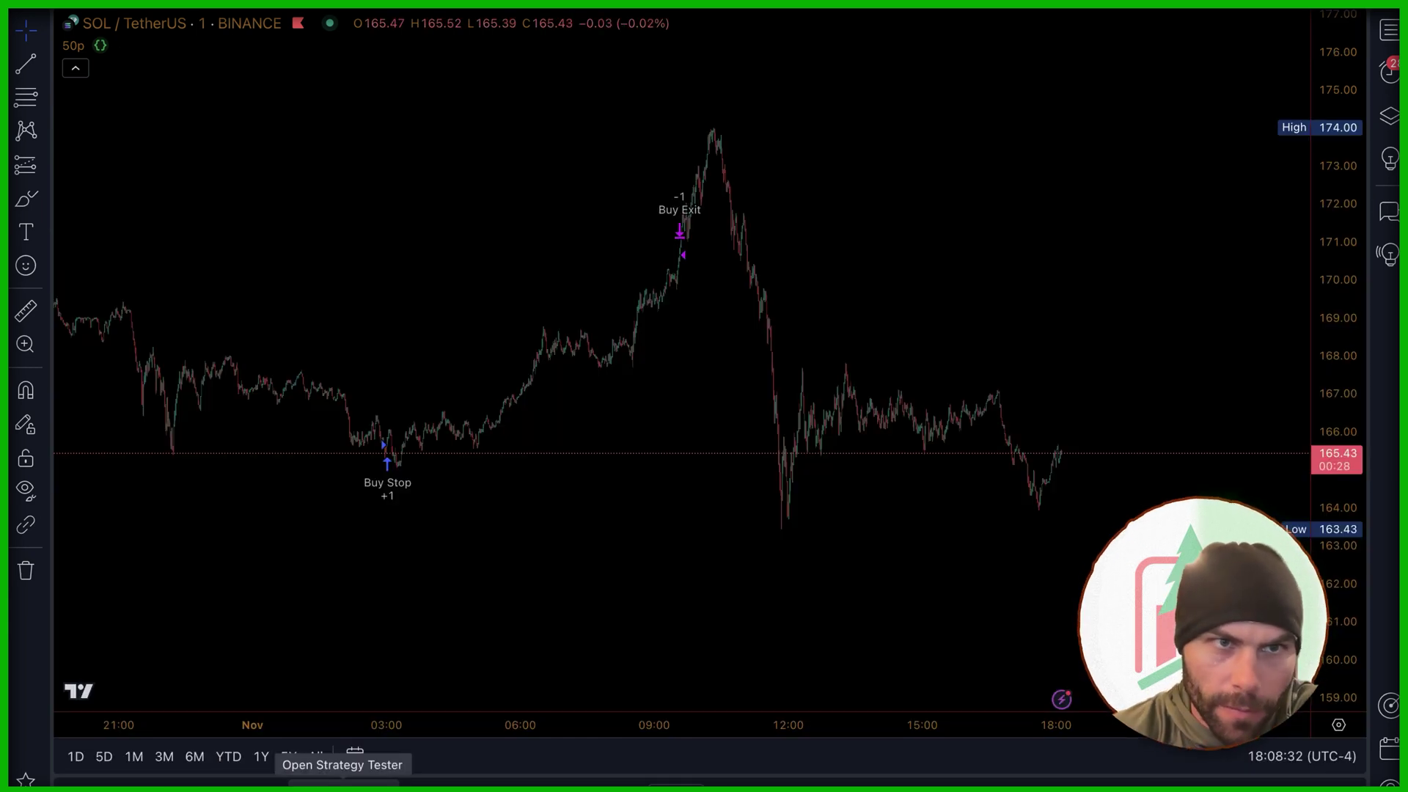
# Step: Check the Strategy Tester results and the line 26 entry condition, then return to the chart
pyautogui.click(343, 781)
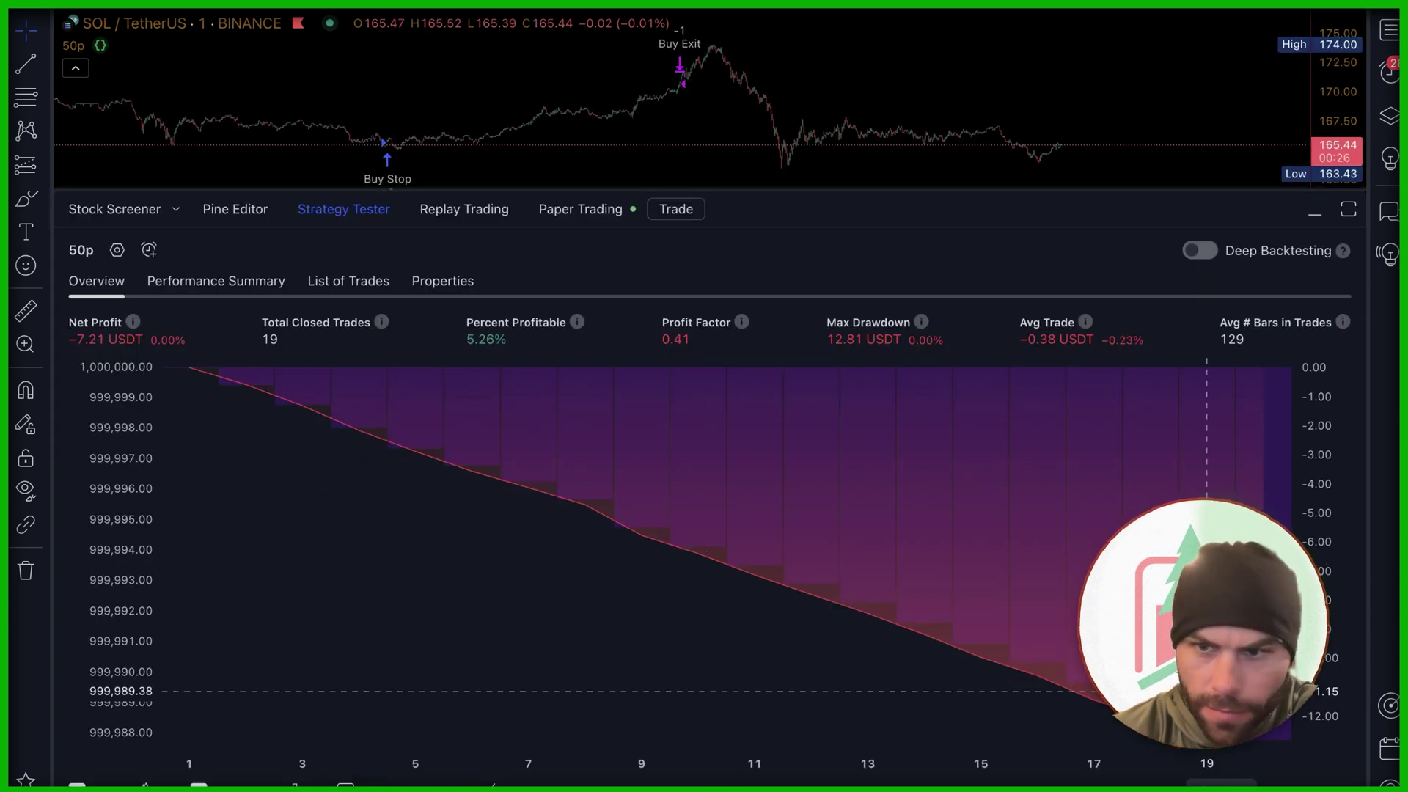
pyautogui.click(332, 211)
pyautogui.scroll(1, 675, 393)
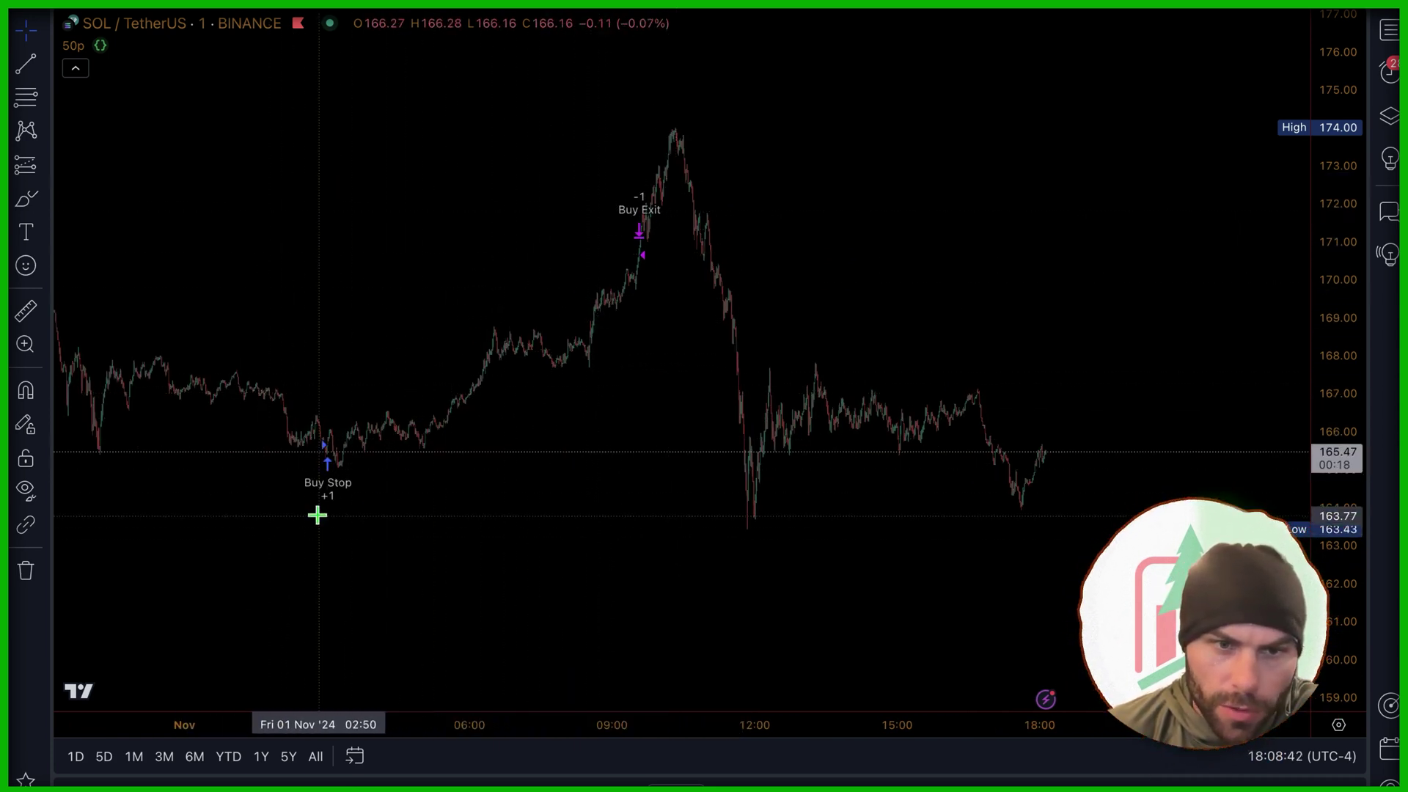
pyautogui.hotkey('shift', 'Escape')
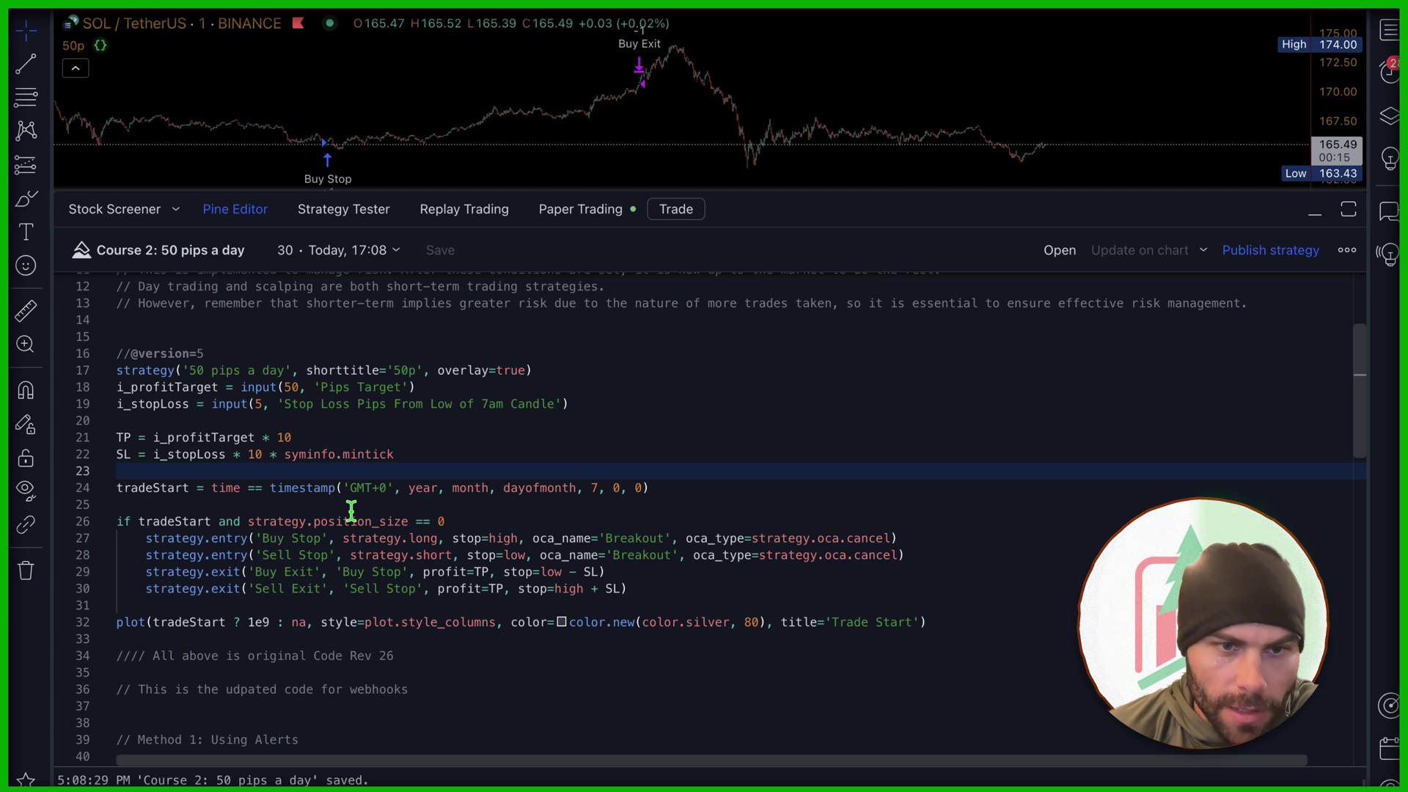
pyautogui.click(248, 521)
pyautogui.scroll(-2, 266, 541)
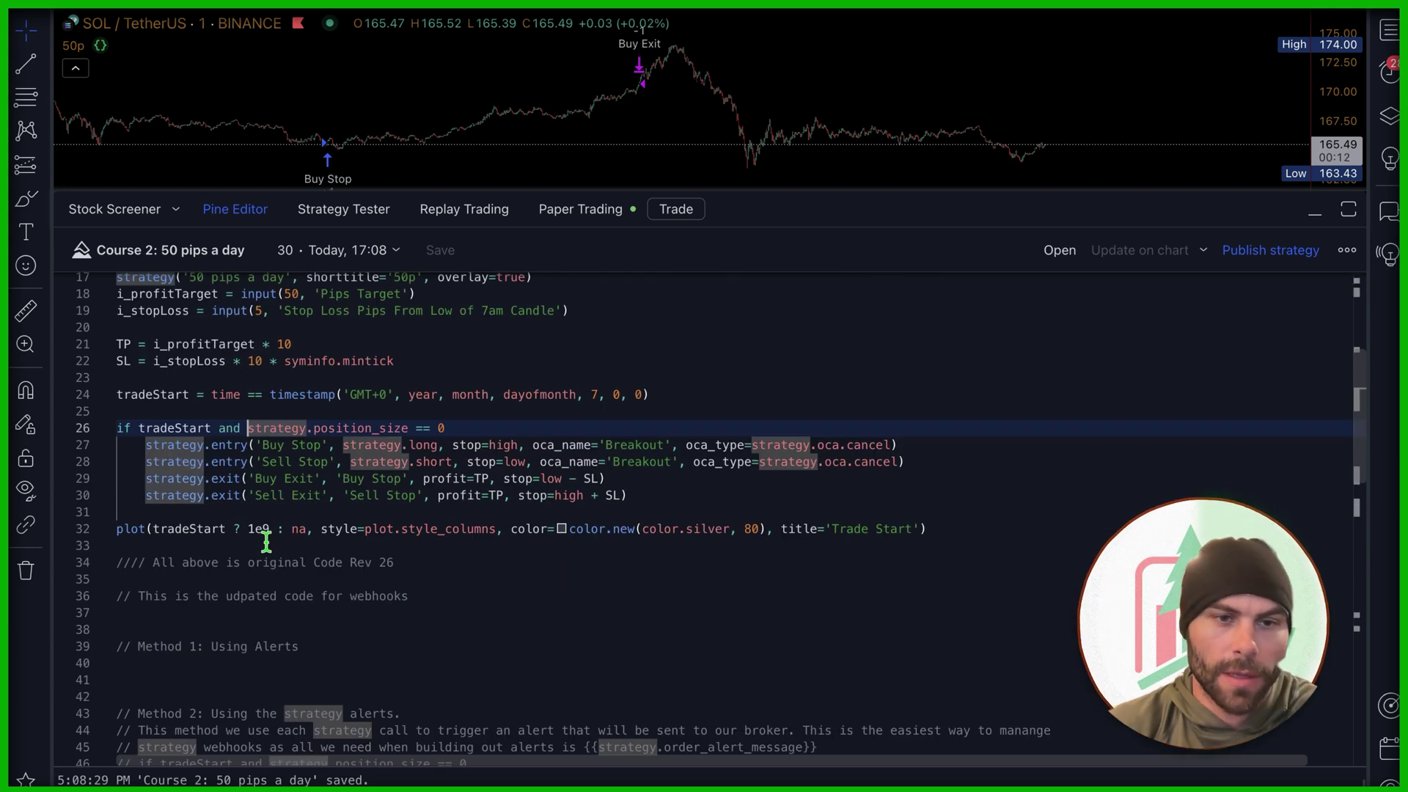
pyautogui.click(248, 211)
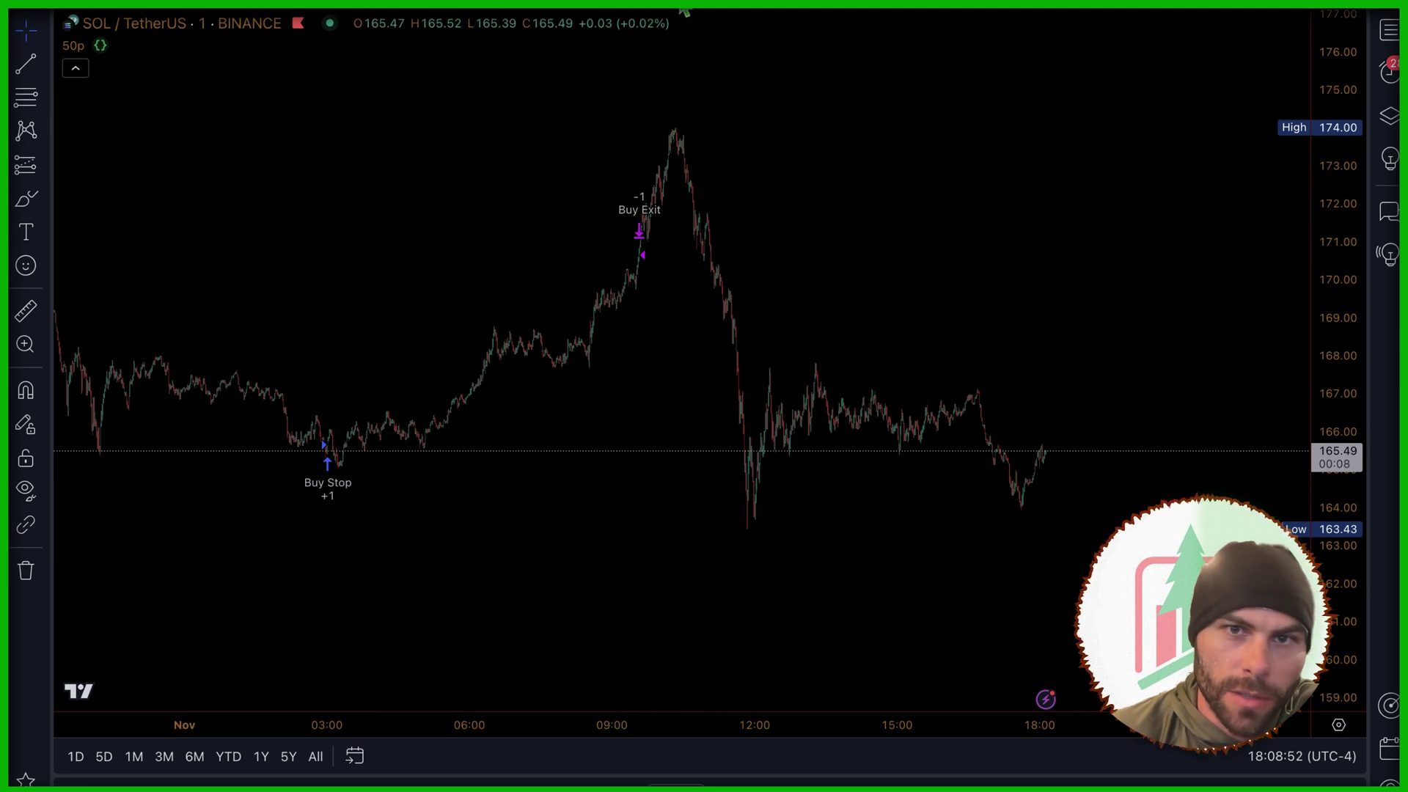
pyautogui.hotkey('alt', 'a')
# Step: Create the SOLUSDT crossing 165.49 alert, notifying the newly pasted TradersPost webhook URL
pyautogui.click(749, 150)
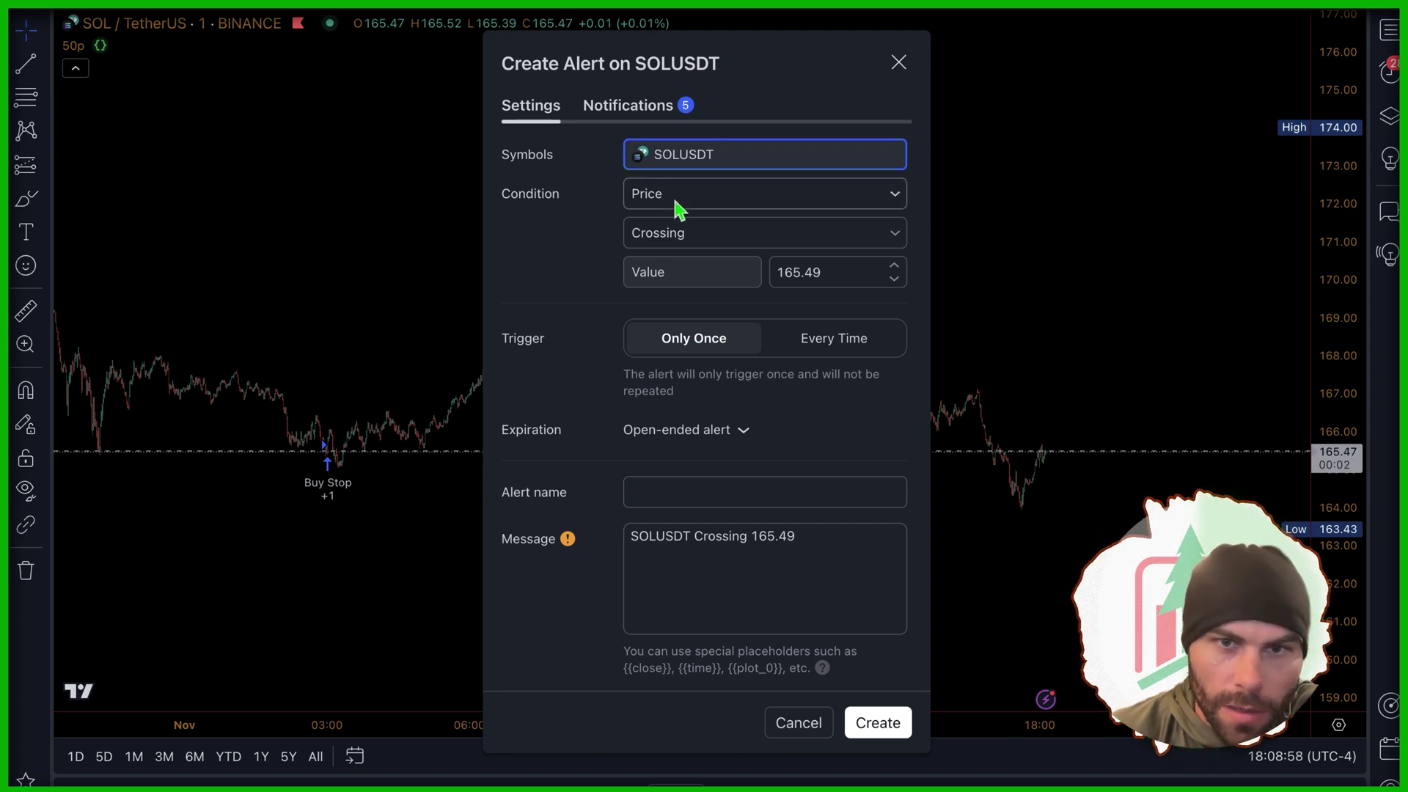
pyautogui.click(551, 206)
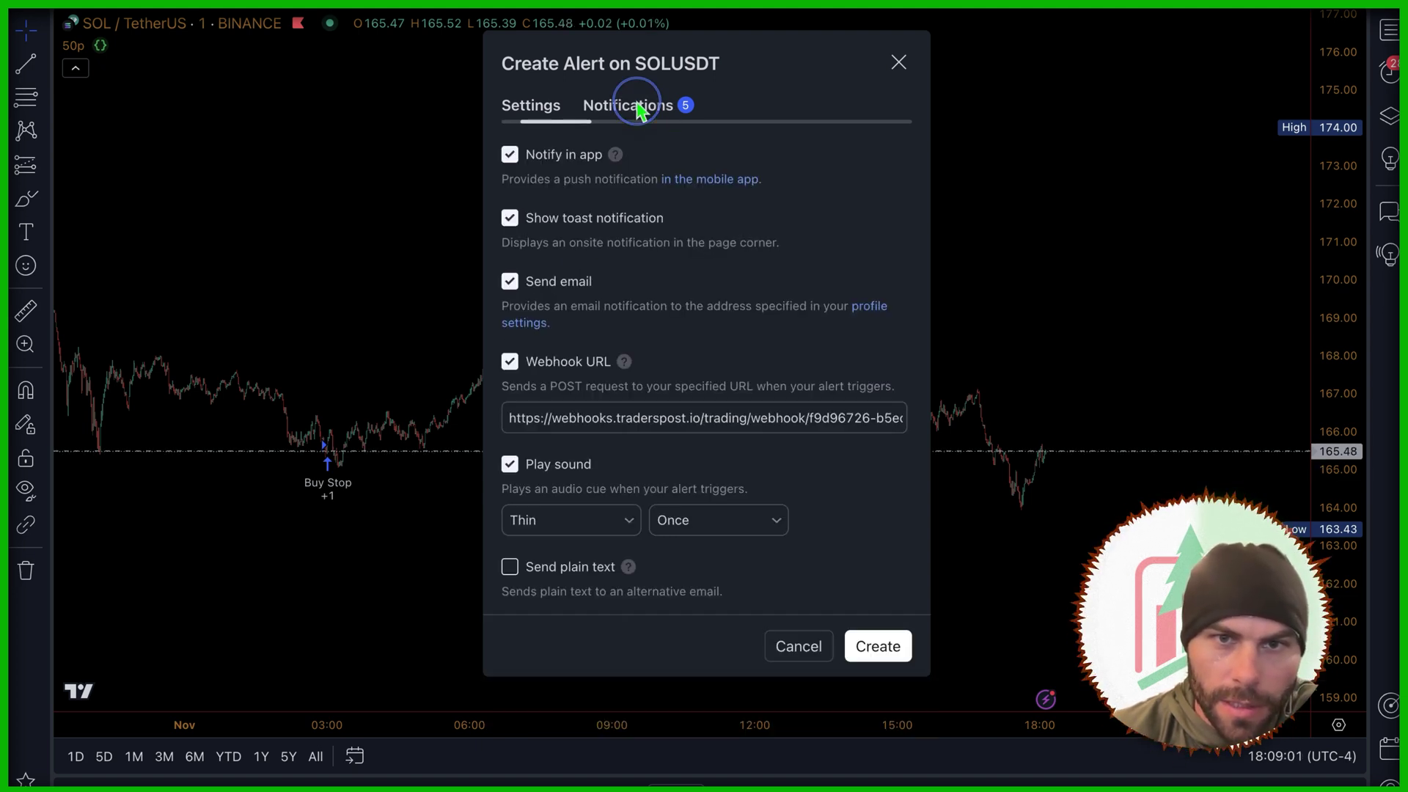
pyautogui.tripleClick(577, 417)
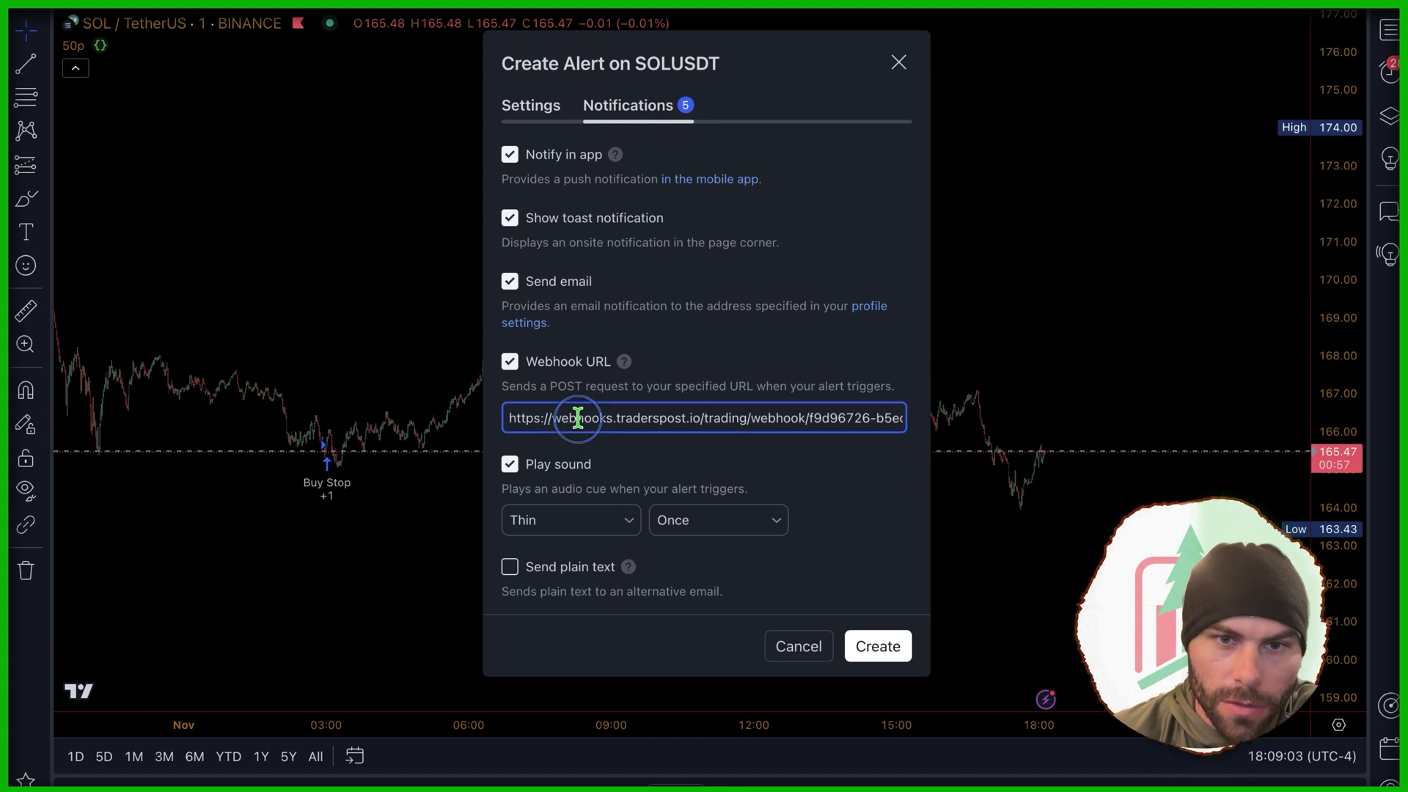
pyautogui.hotkey('ctrl', 'v')
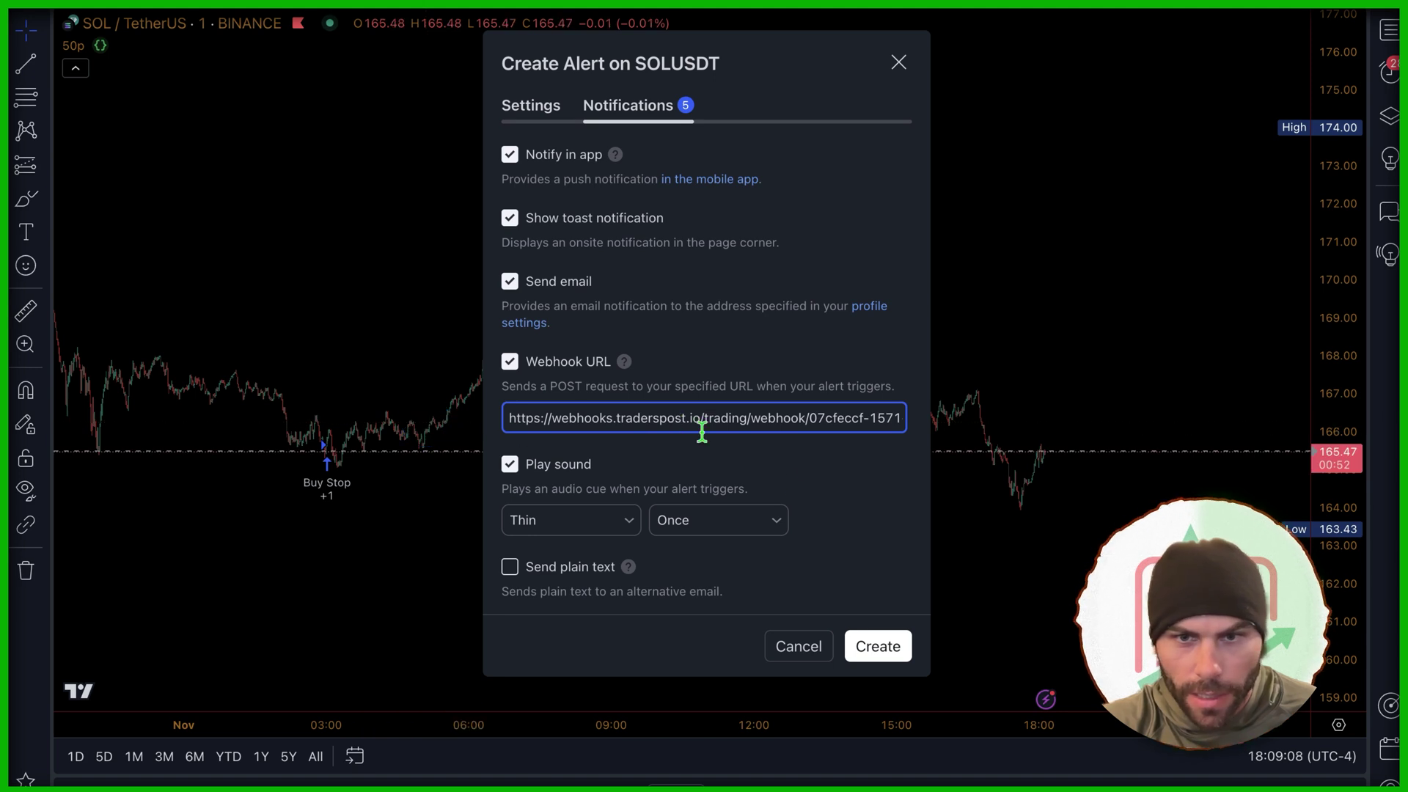
pyautogui.click(877, 646)
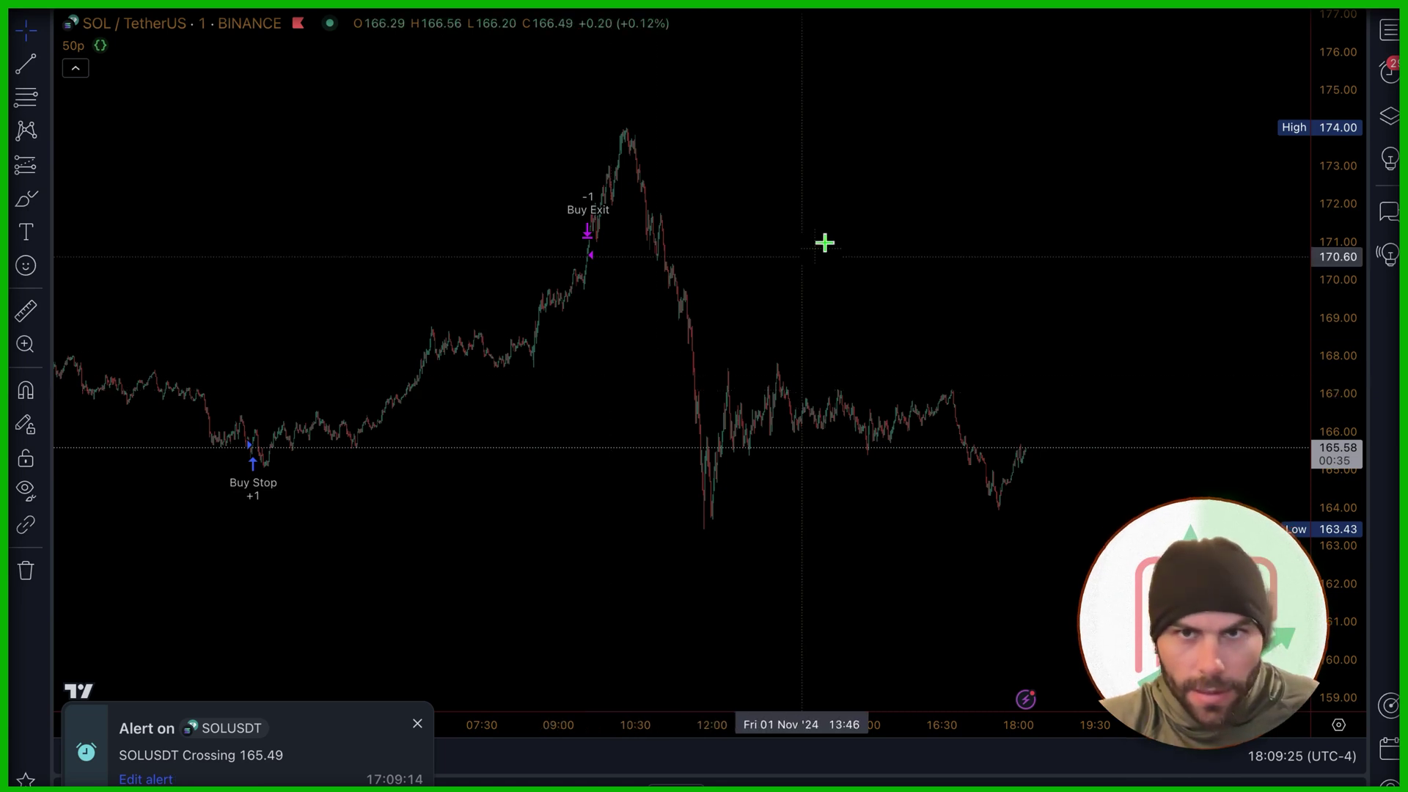
pyautogui.press('super+Tab')
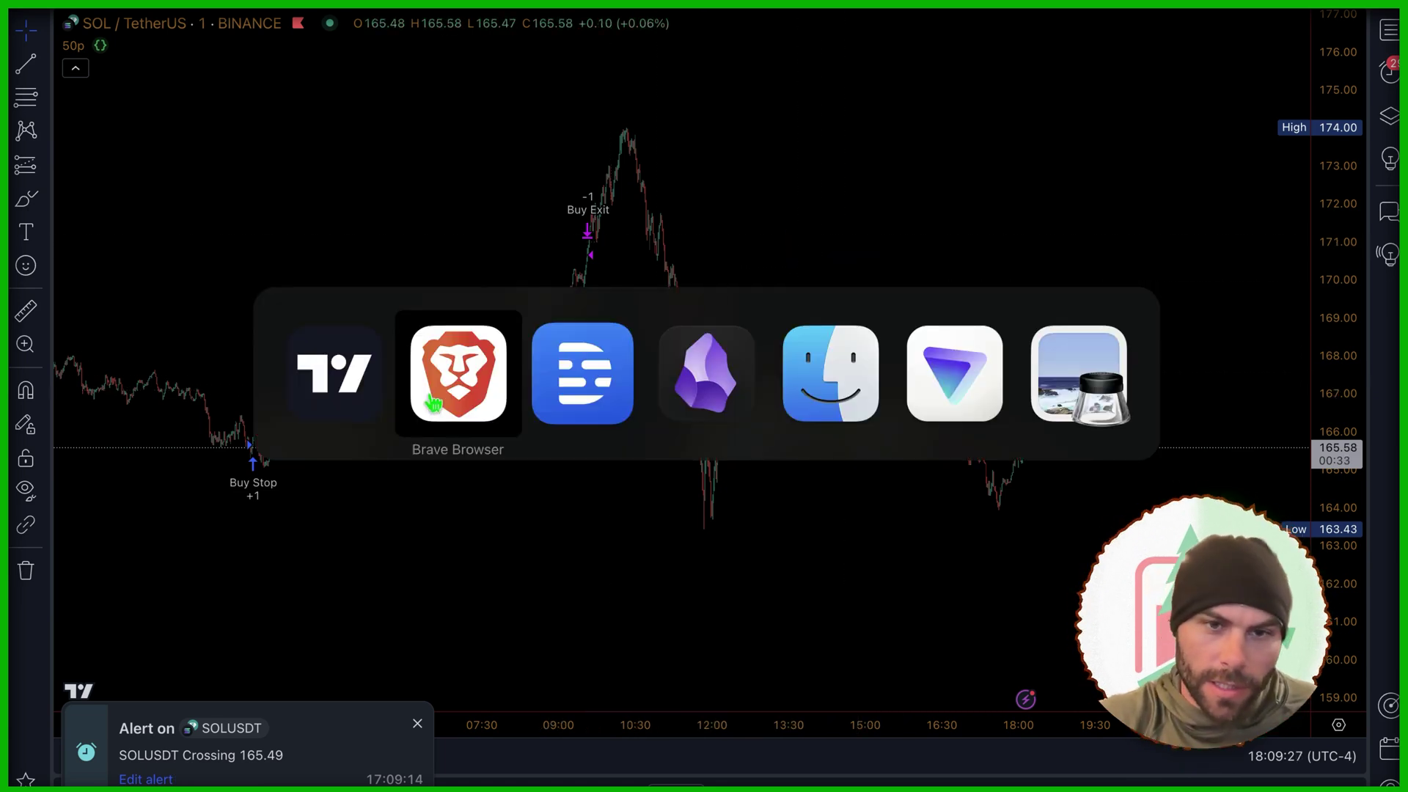
# Step: Copy the strategy JSON example from the View Webhook page and go to Subscriptions
pyautogui.click(434, 403)
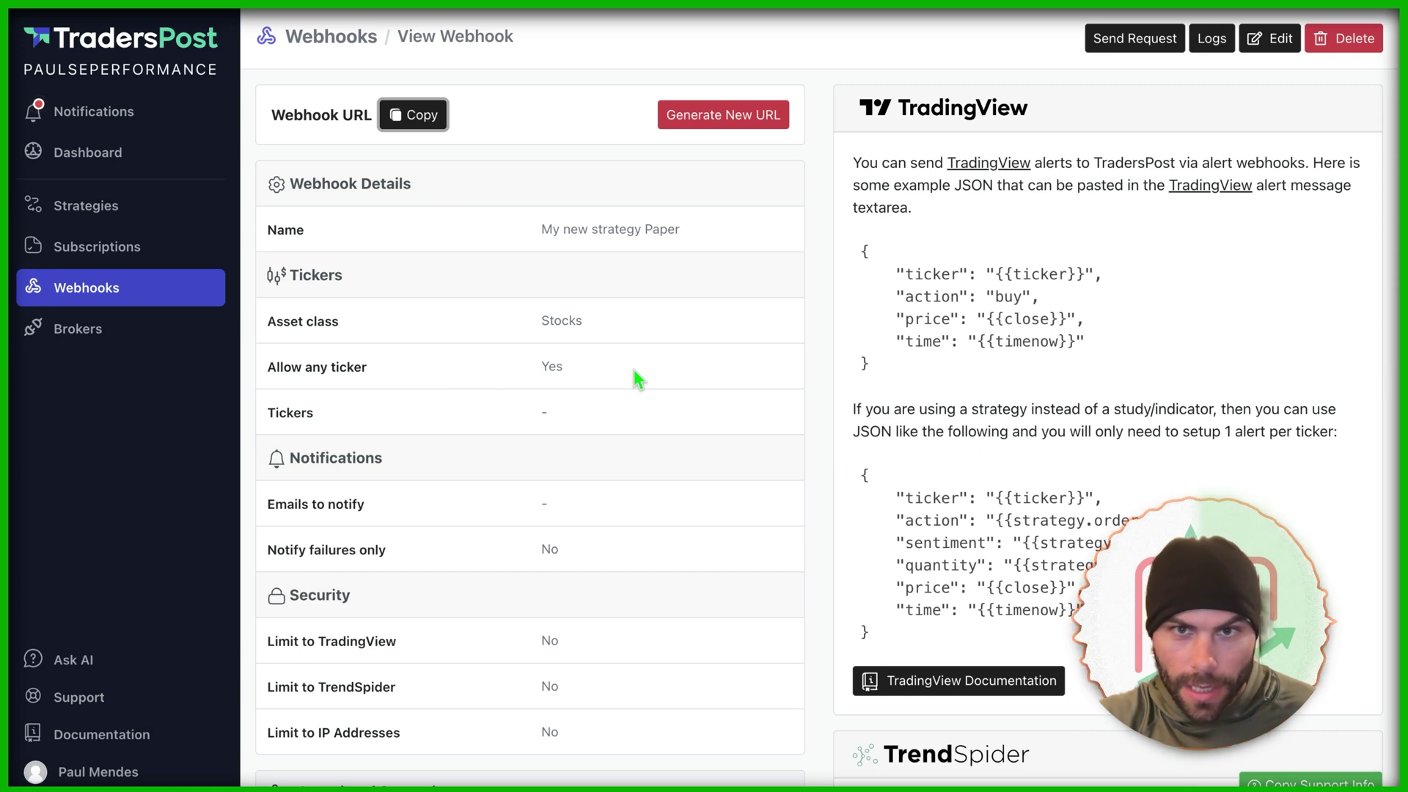
pyautogui.moveTo(867, 623); pyautogui.dragTo(903, 495)
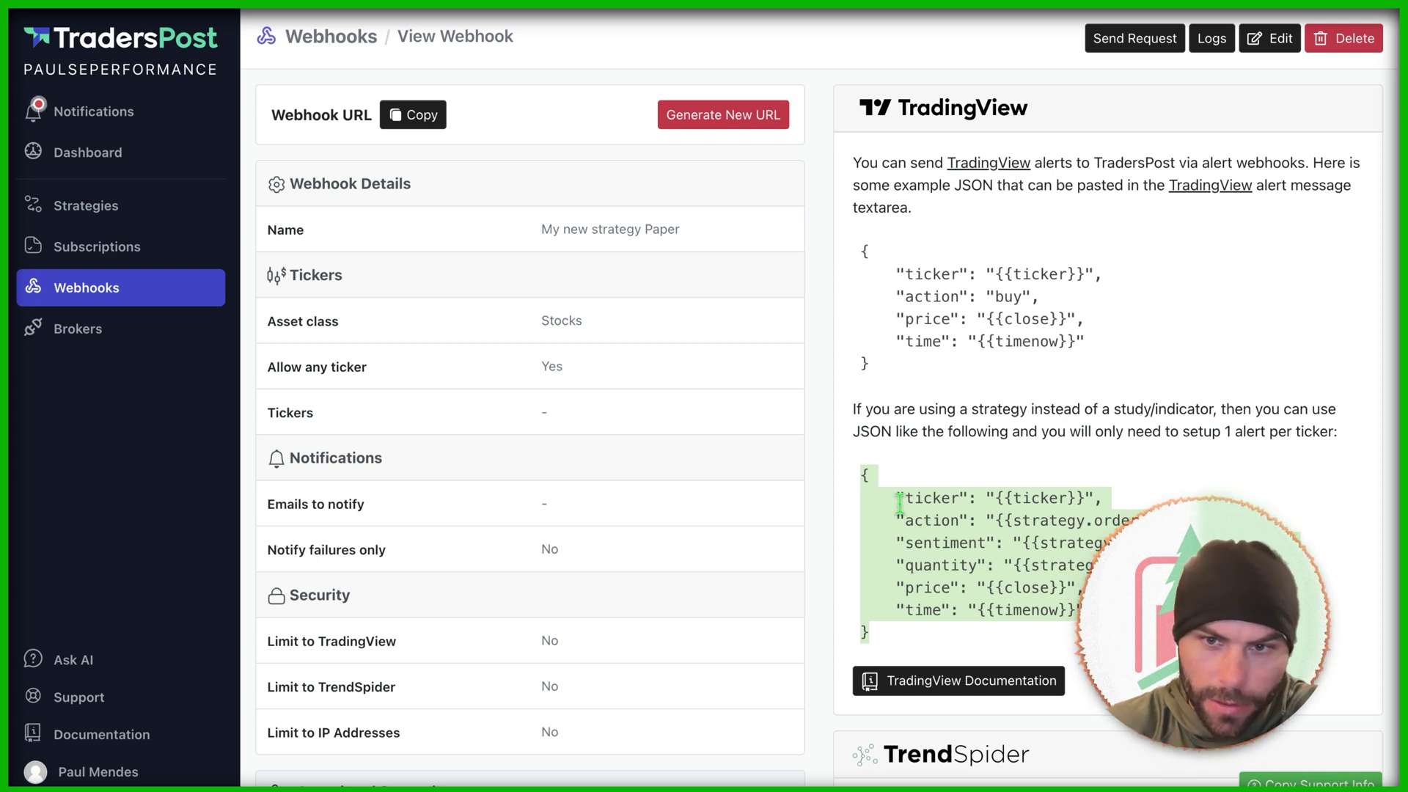
pyautogui.click(900, 505)
pyautogui.moveTo(889, 631); pyautogui.dragTo(823, 455)
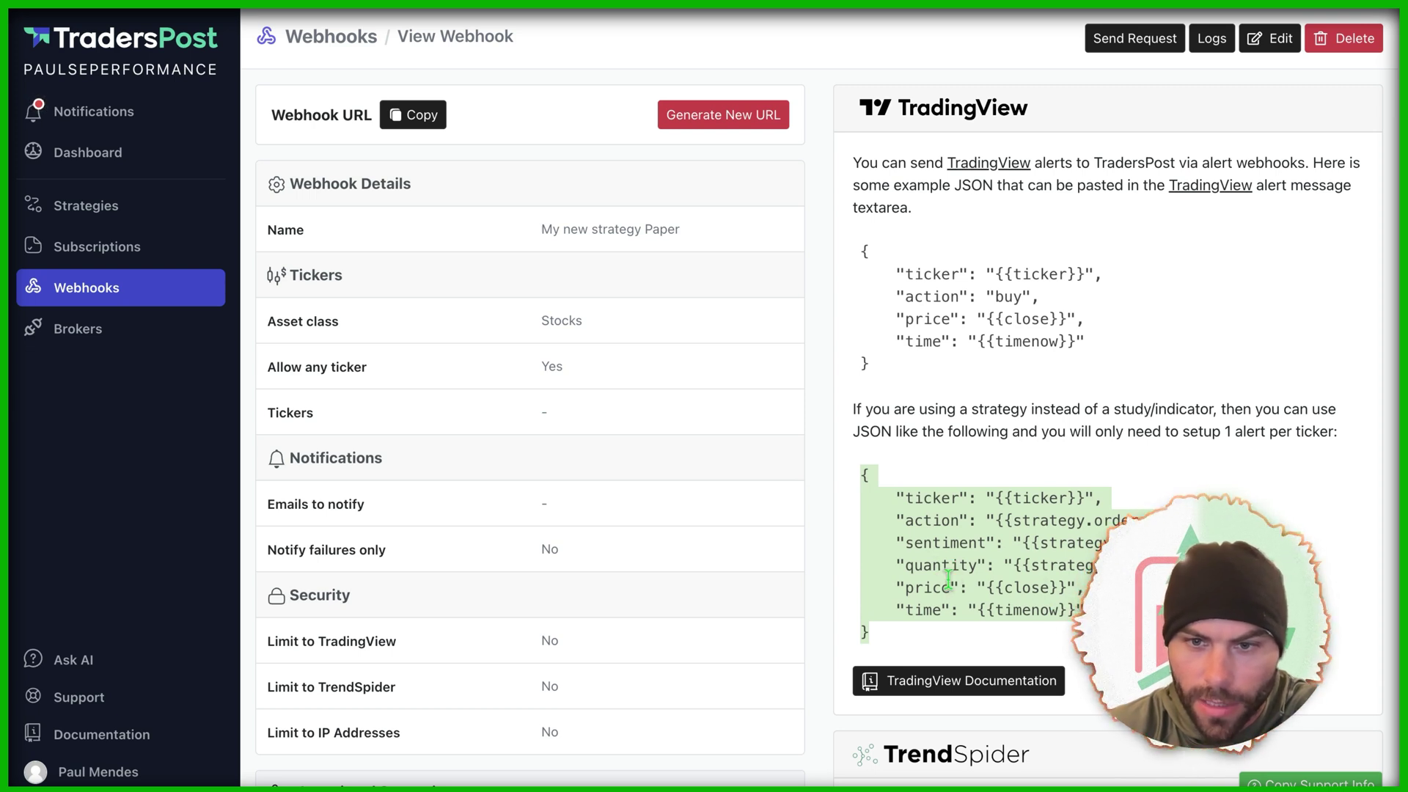
pyautogui.rightClick(948, 580)
pyautogui.click(956, 581)
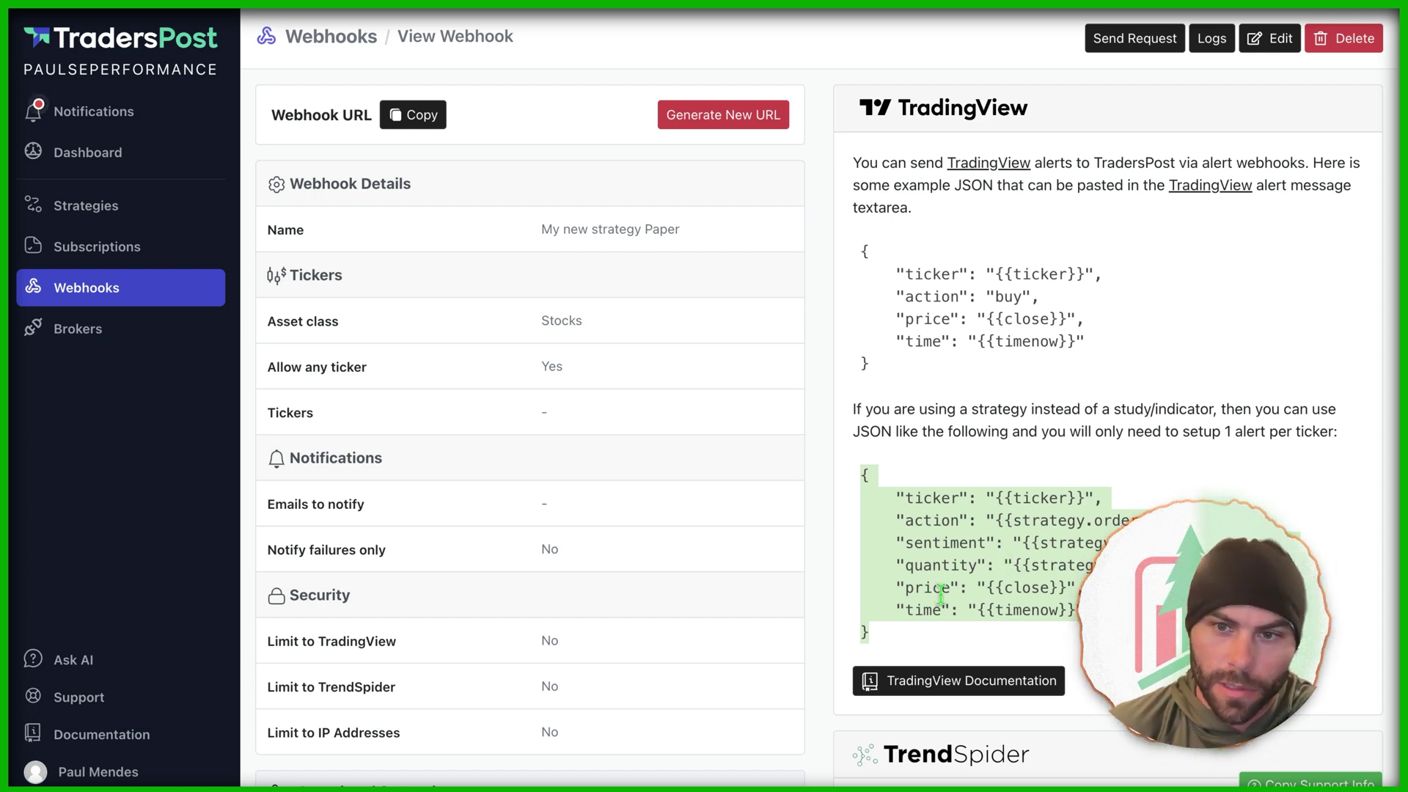
pyautogui.click(193, 253)
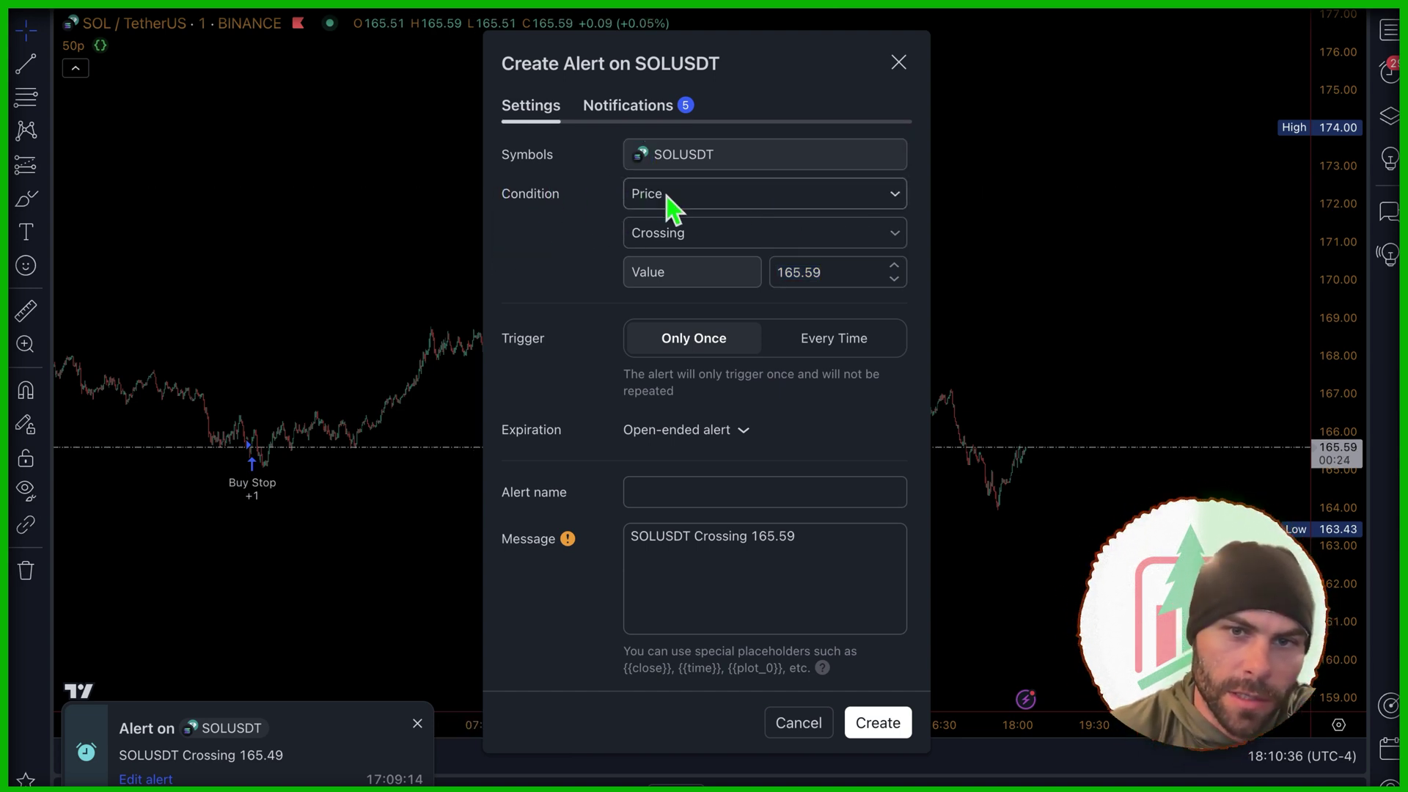
# Step: Set the alert condition to the 50p (50, 5) strategy and replace the message with the JSON template
pyautogui.click(689, 193)
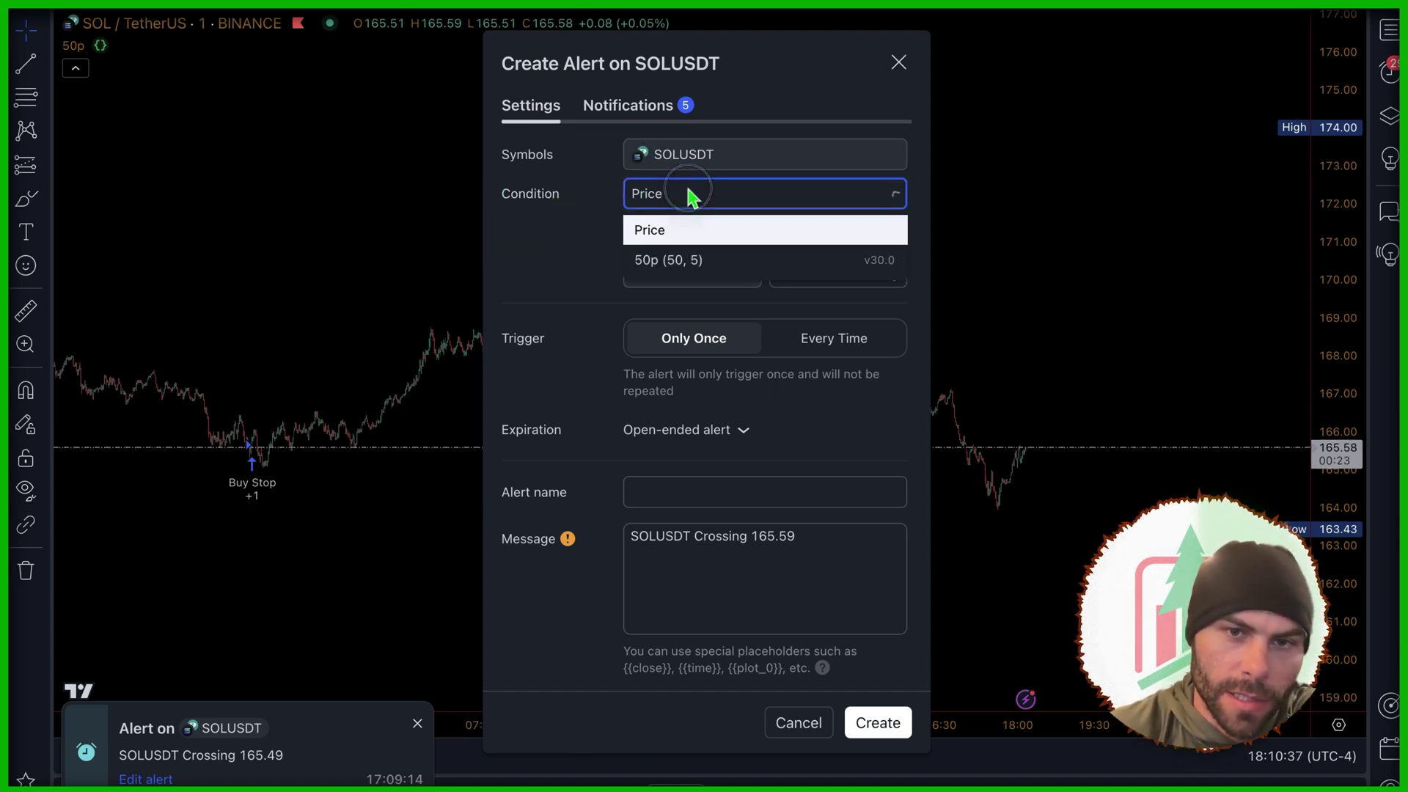
pyautogui.click(686, 264)
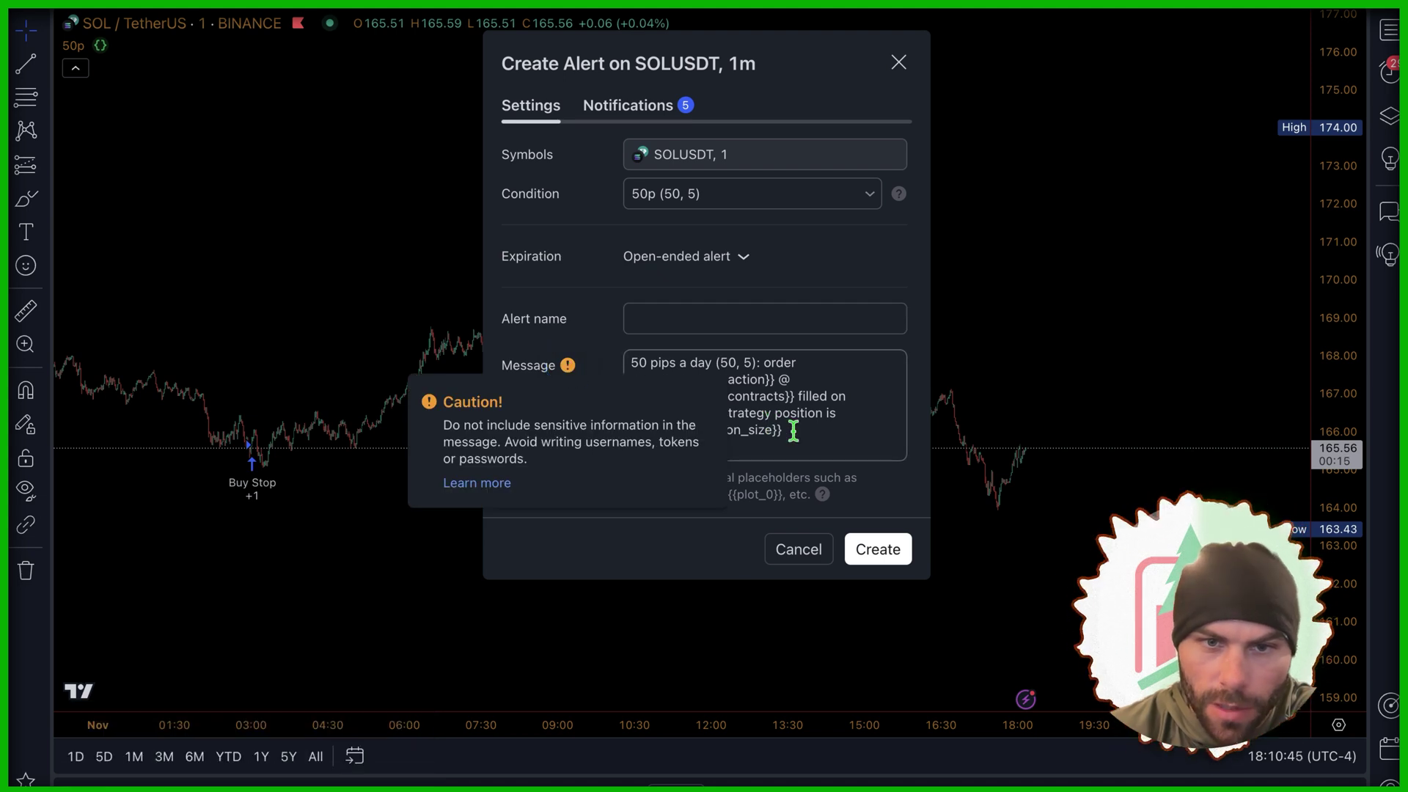
pyautogui.click(542, 374)
pyautogui.hotkey('ctrl', 'a')
pyautogui.press('BackSpace')
pyautogui.hotkey('ctrl', 'v')
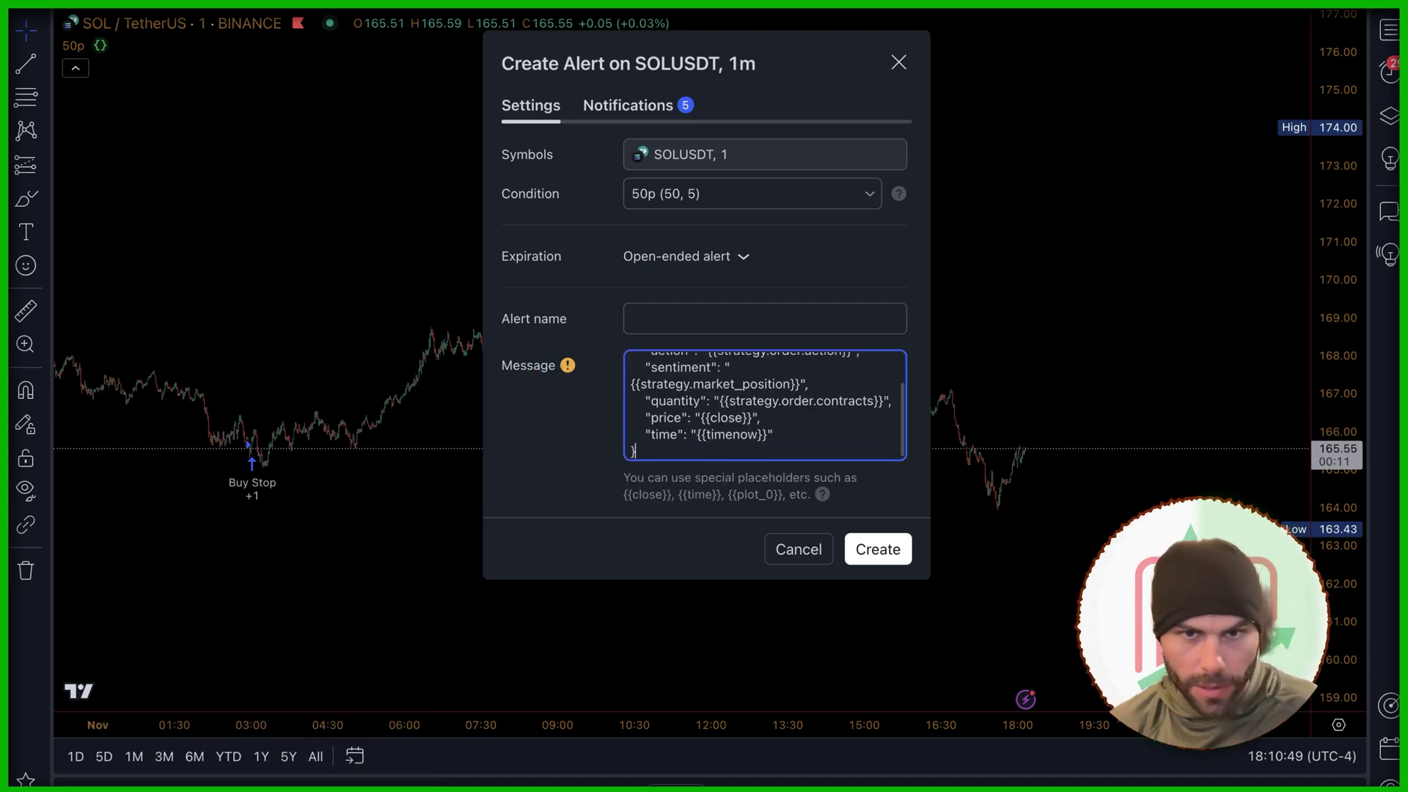
pyautogui.scroll(2, 716, 371)
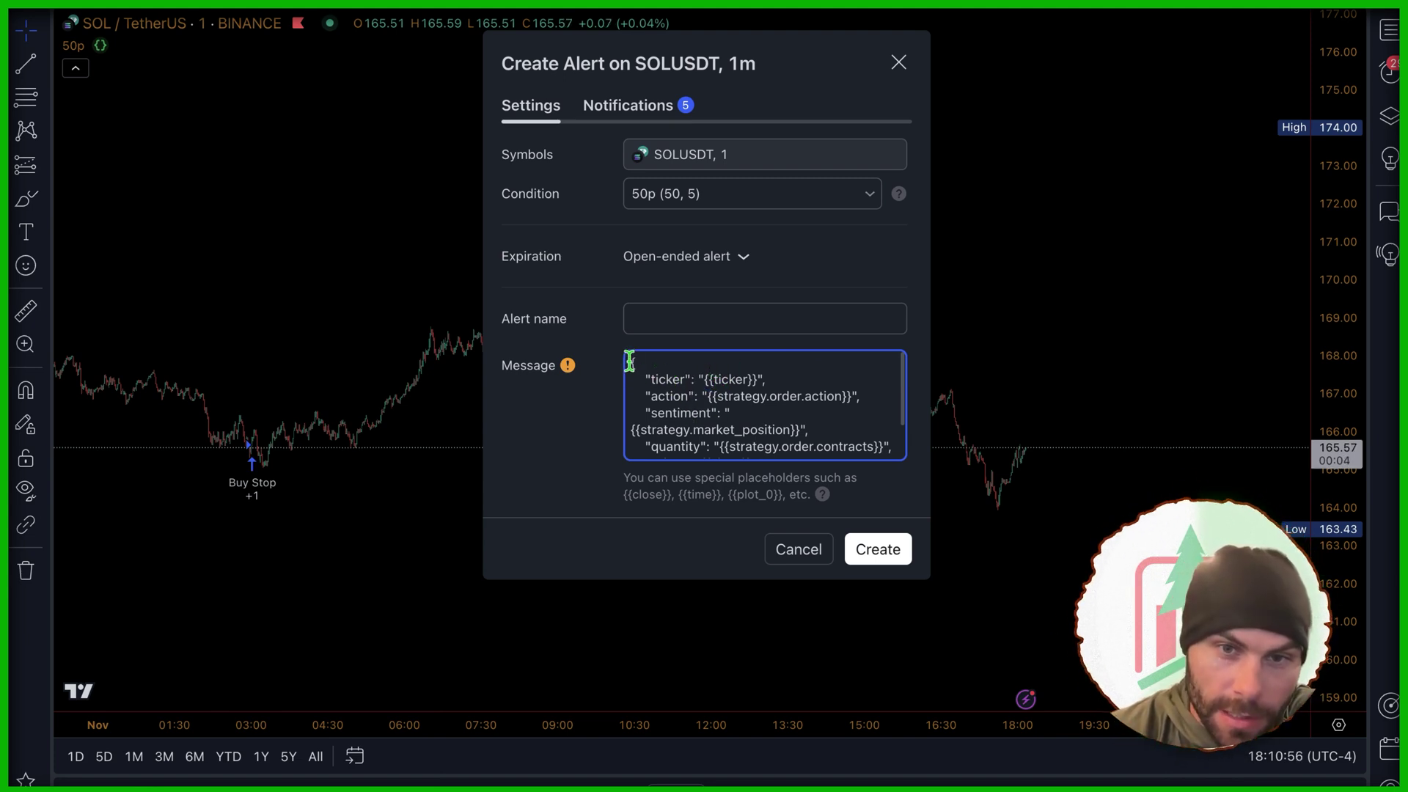
pyautogui.scroll(-1, 785, 396)
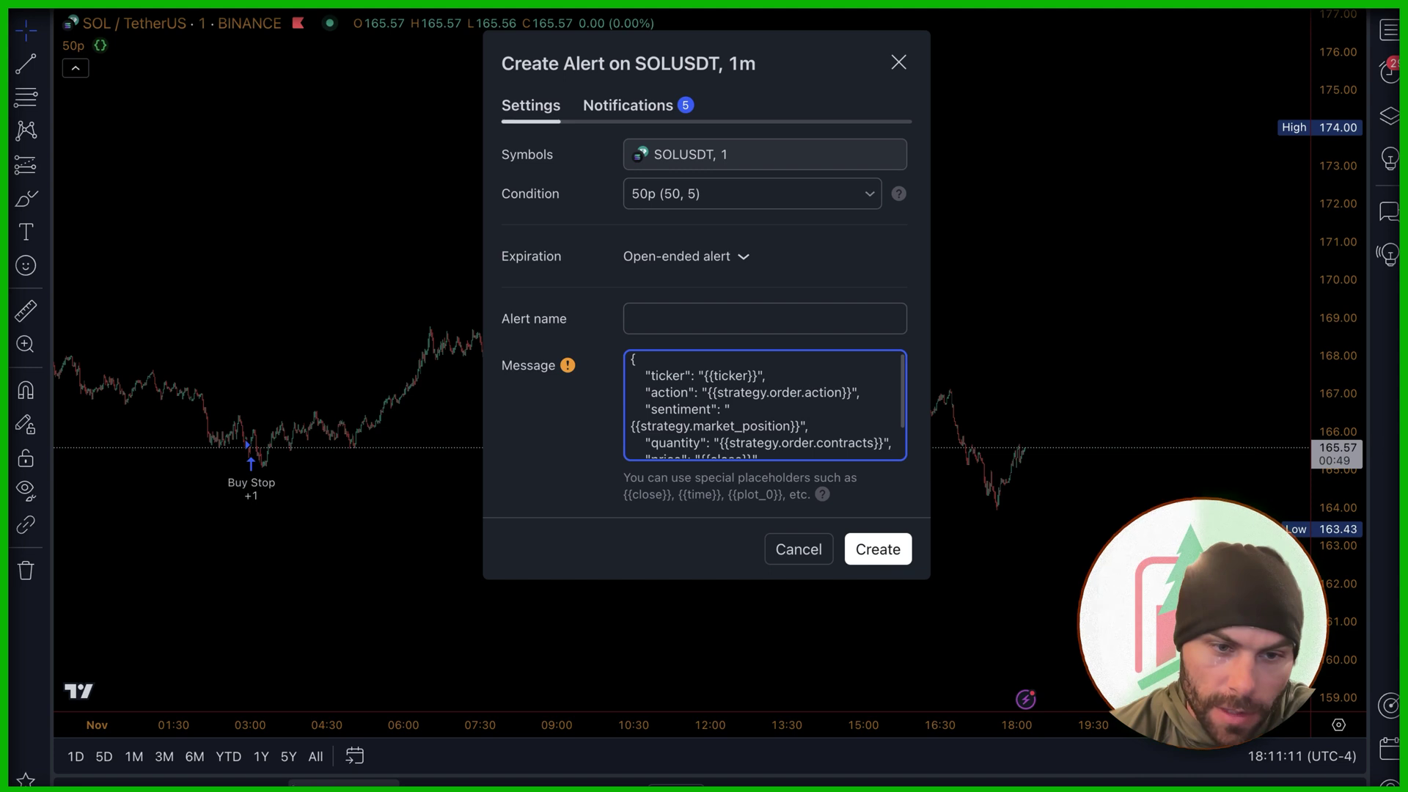
# Step: Compare the action, market_position, contracts, close and timenow placeholders with the strategy, then create the alert
pyautogui.click(235, 781)
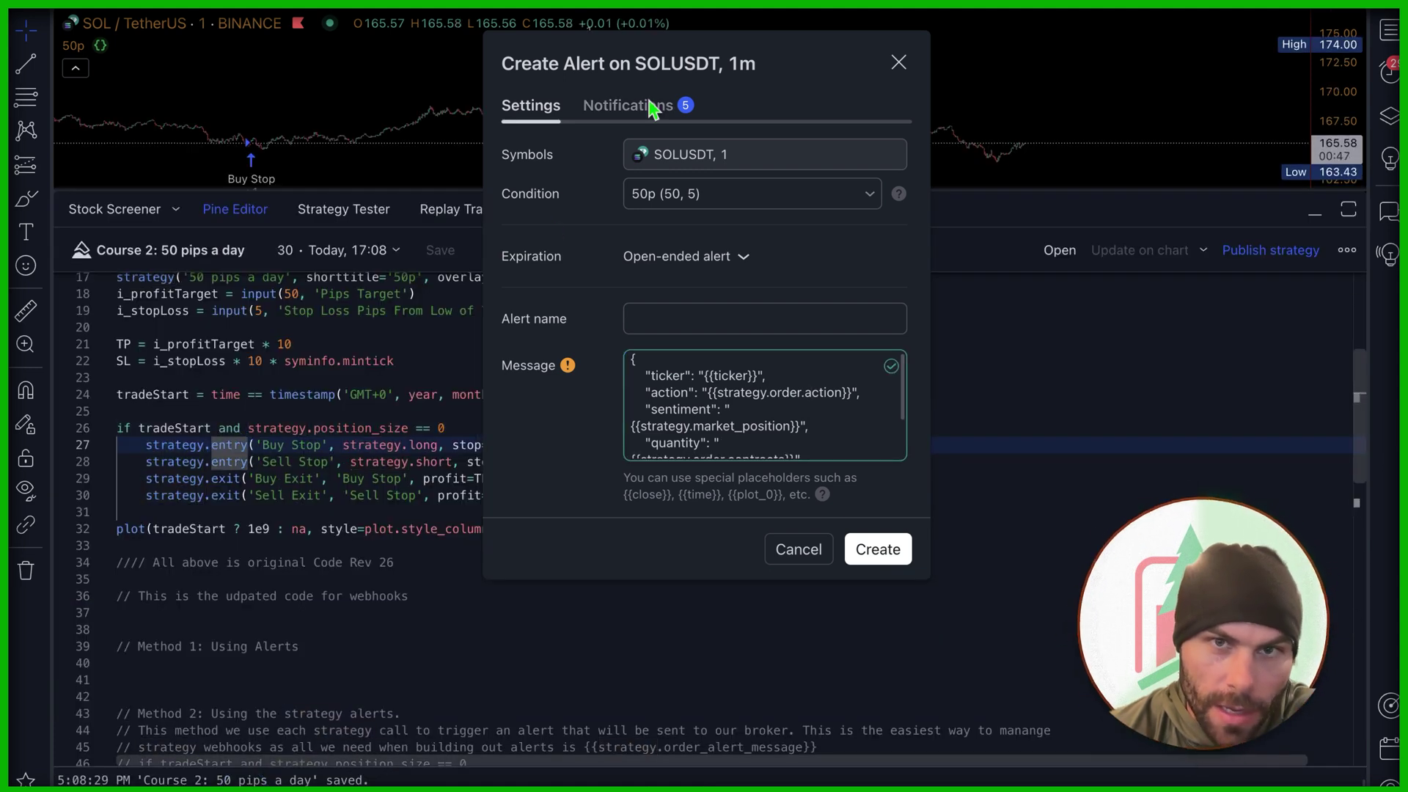
pyautogui.moveTo(665, 68); pyautogui.dragTo(1012, 38)
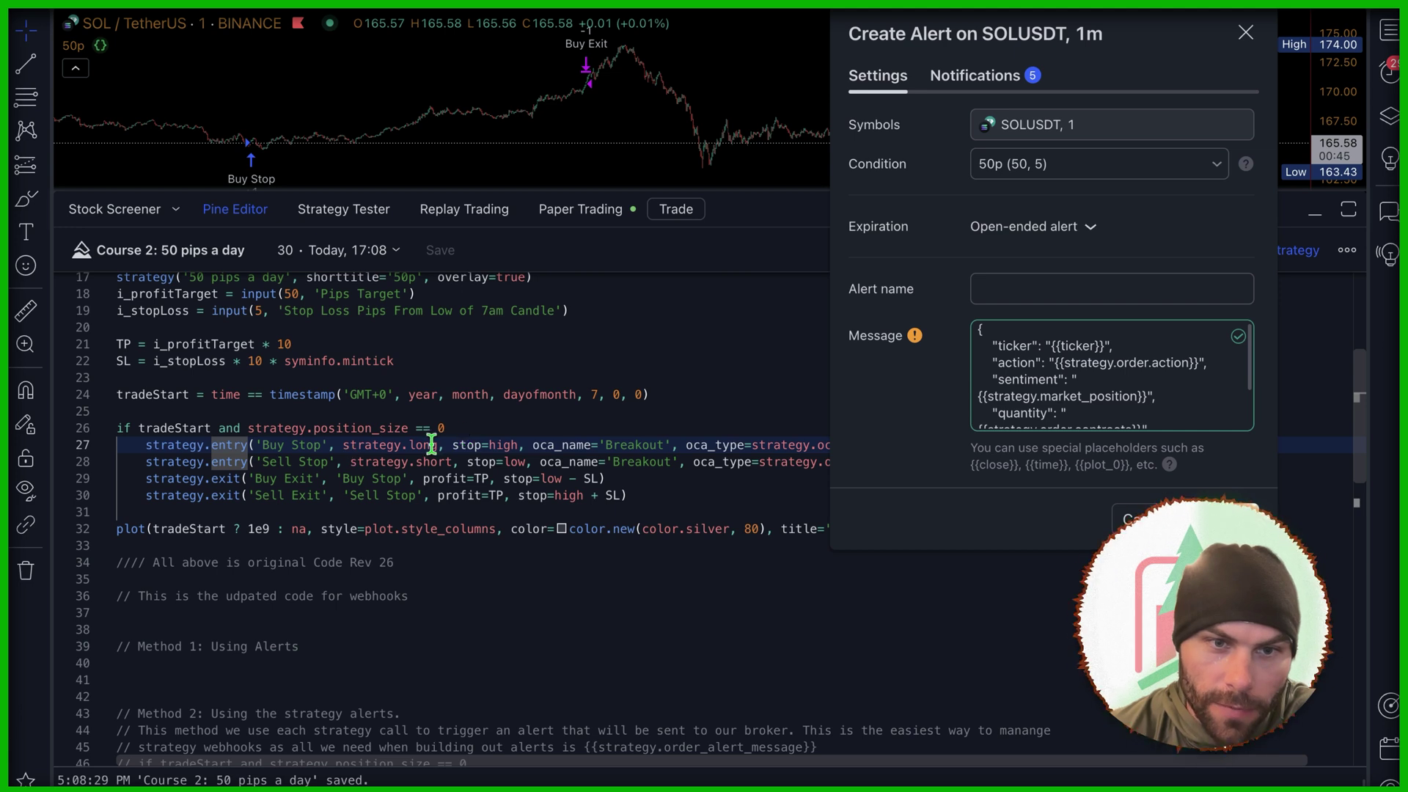
pyautogui.doubleClick(1166, 362)
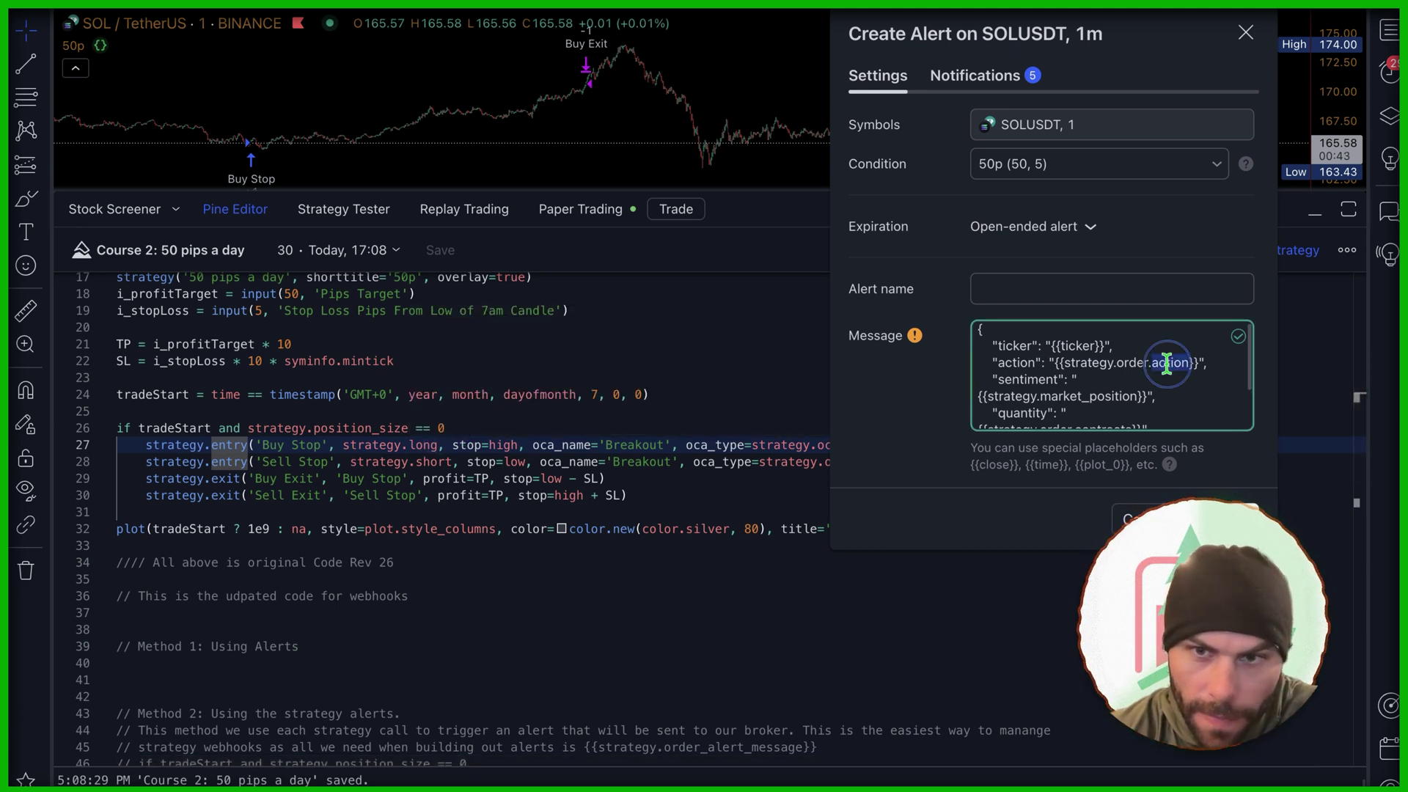
pyautogui.doubleClick(1097, 398)
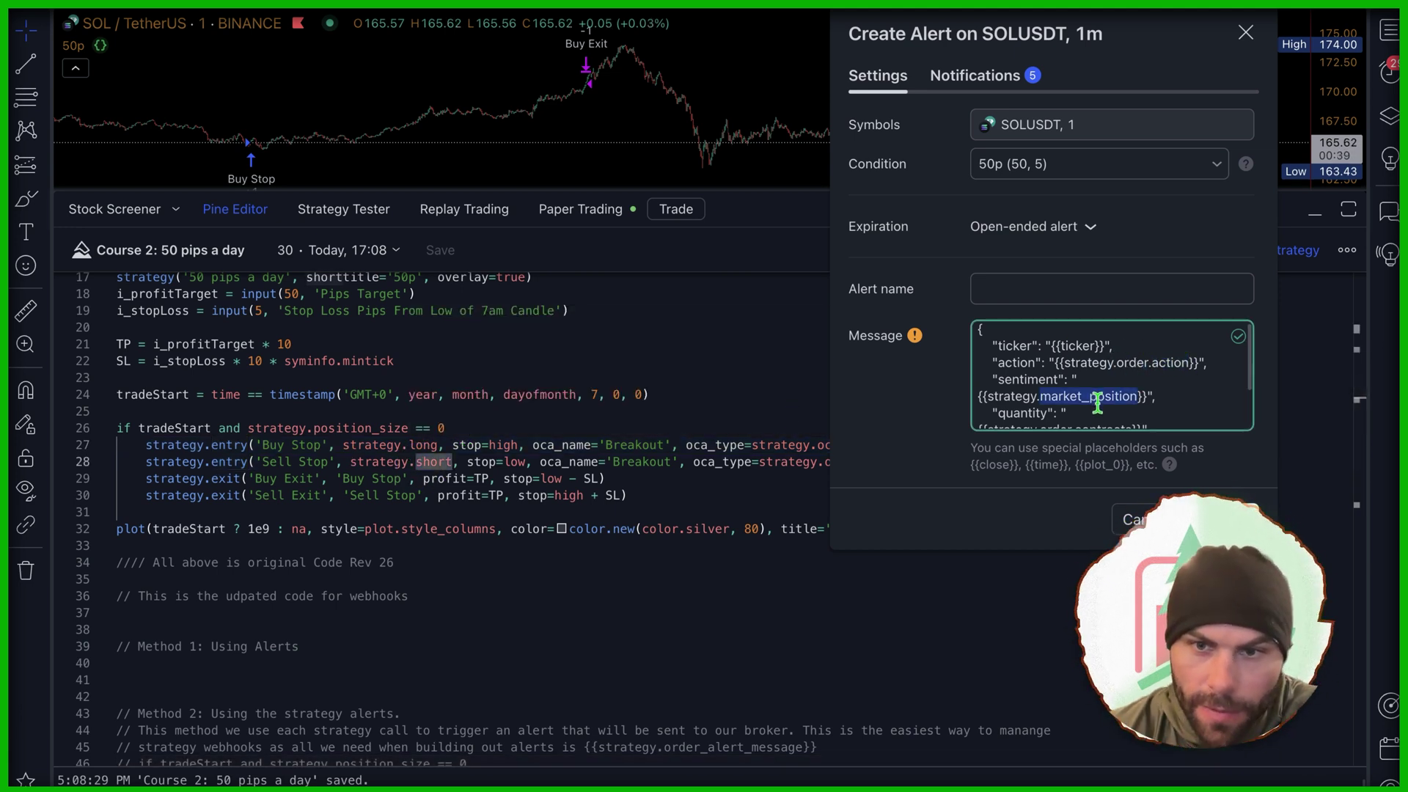
pyautogui.scroll(-3, 1094, 402)
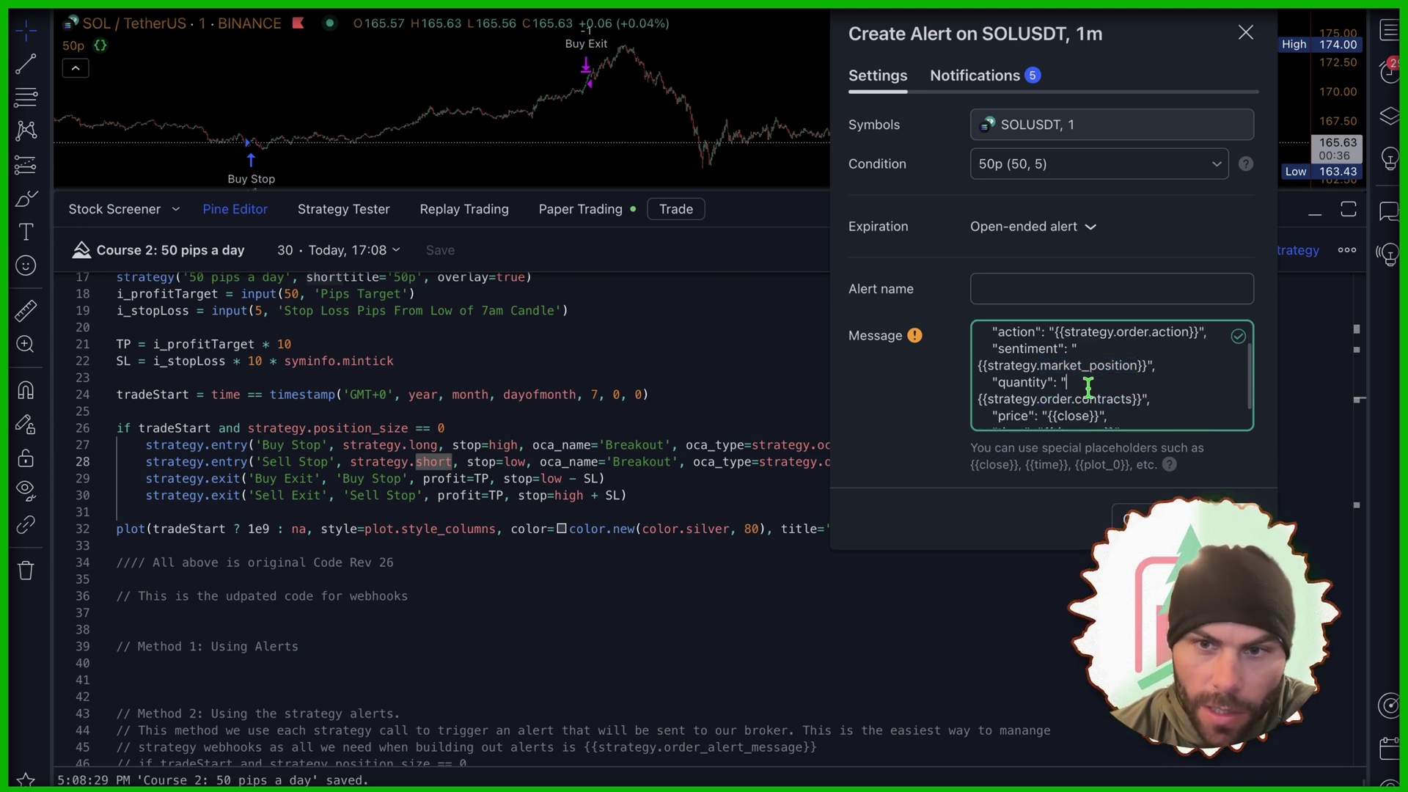
pyautogui.doubleClick(1091, 369)
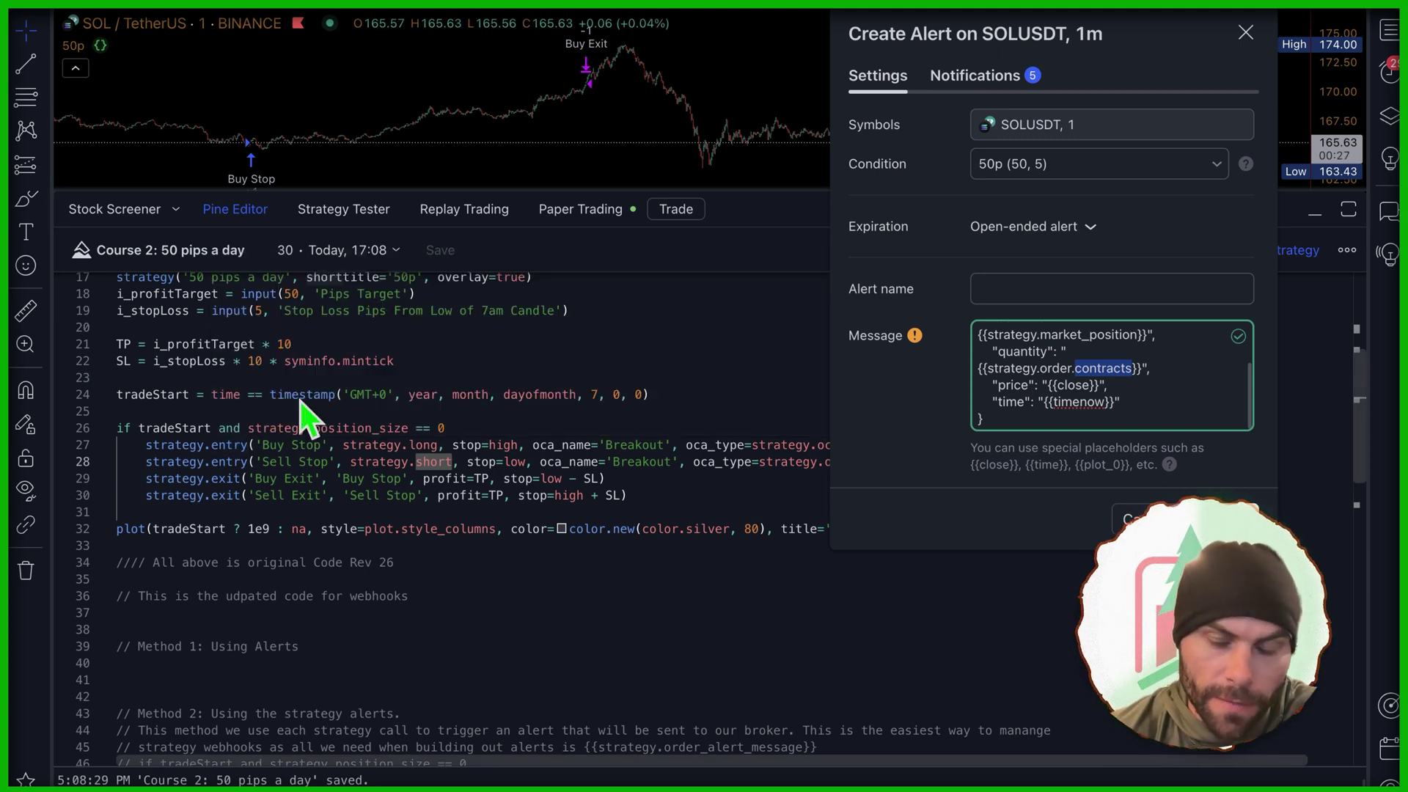
pyautogui.doubleClick(1064, 385)
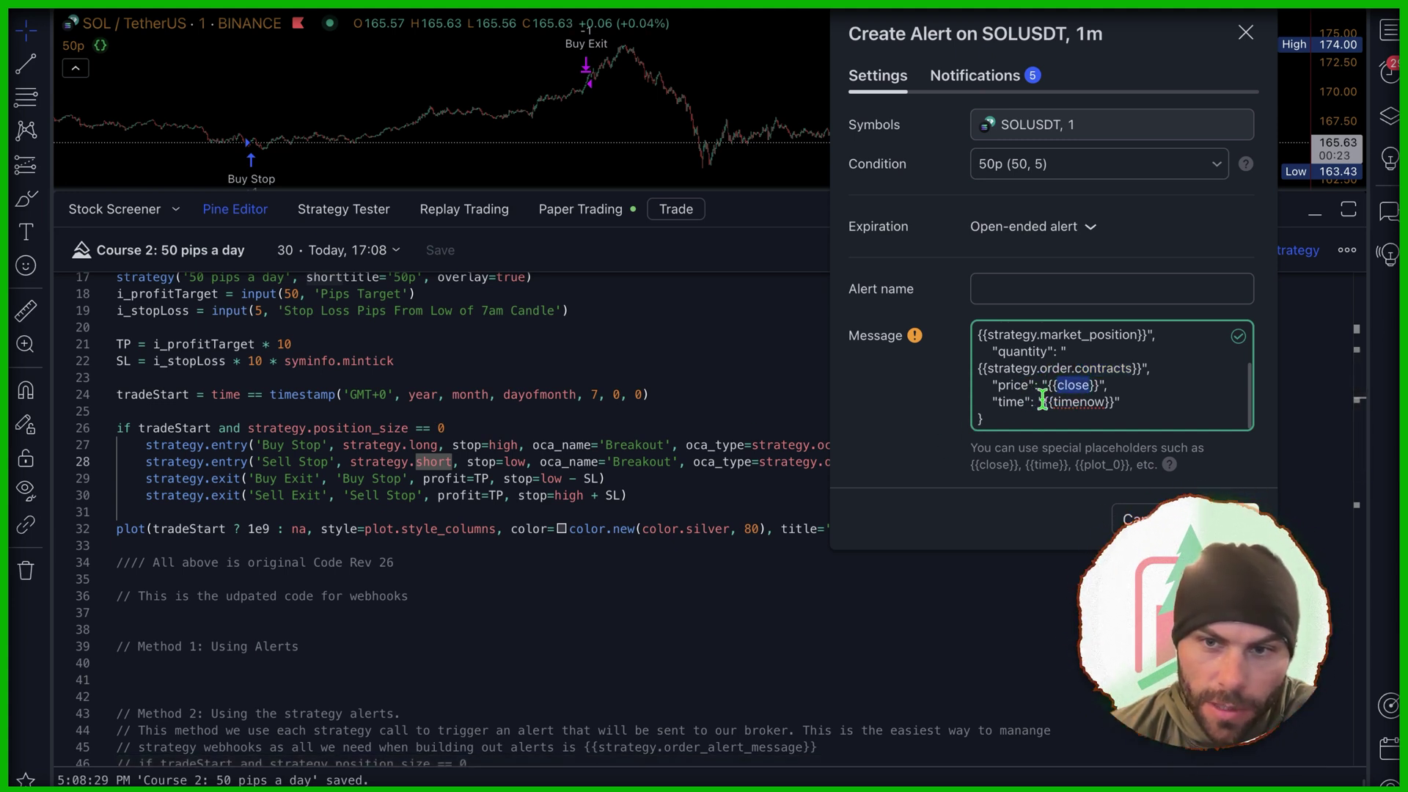
pyautogui.doubleClick(1089, 403)
pyautogui.press('Escape')
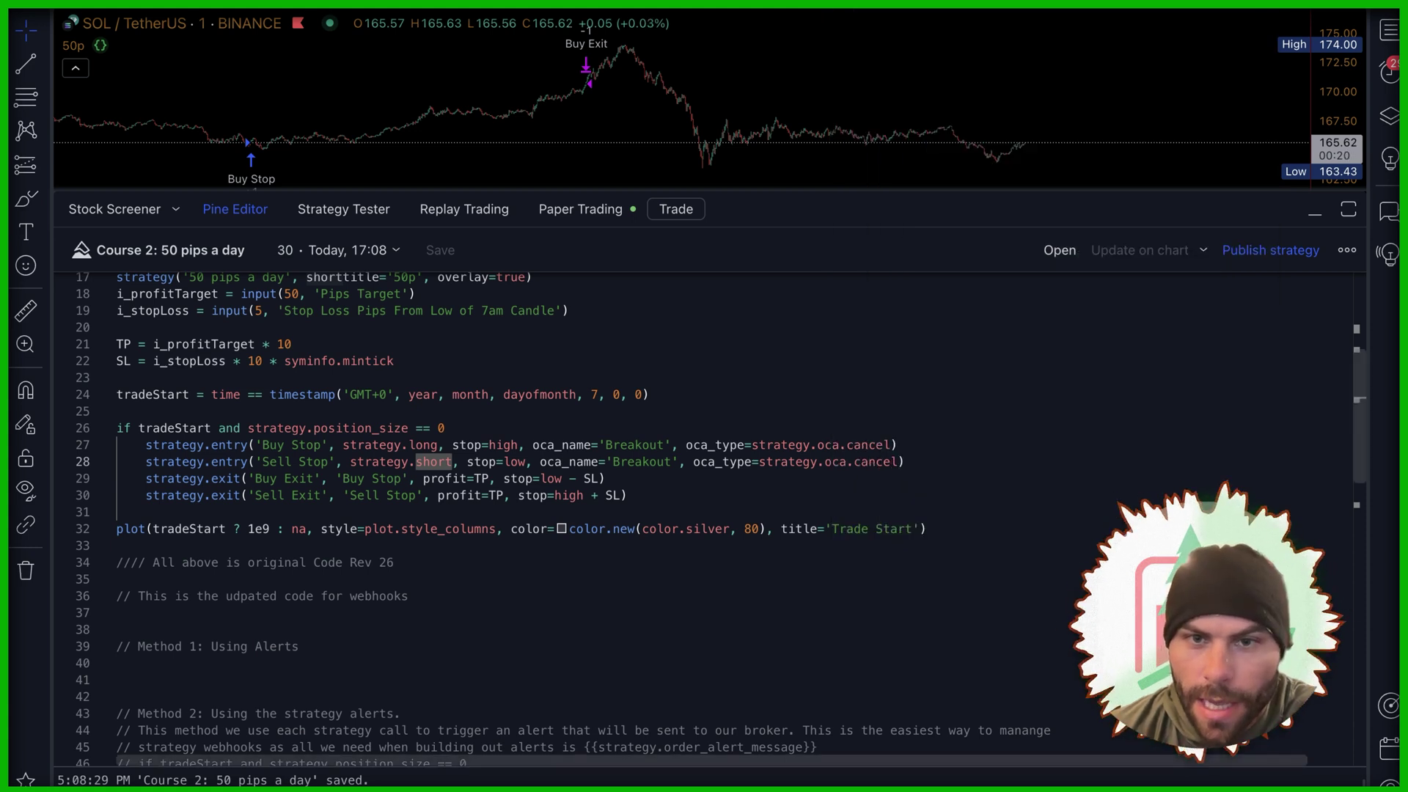
pyautogui.click(1390, 71)
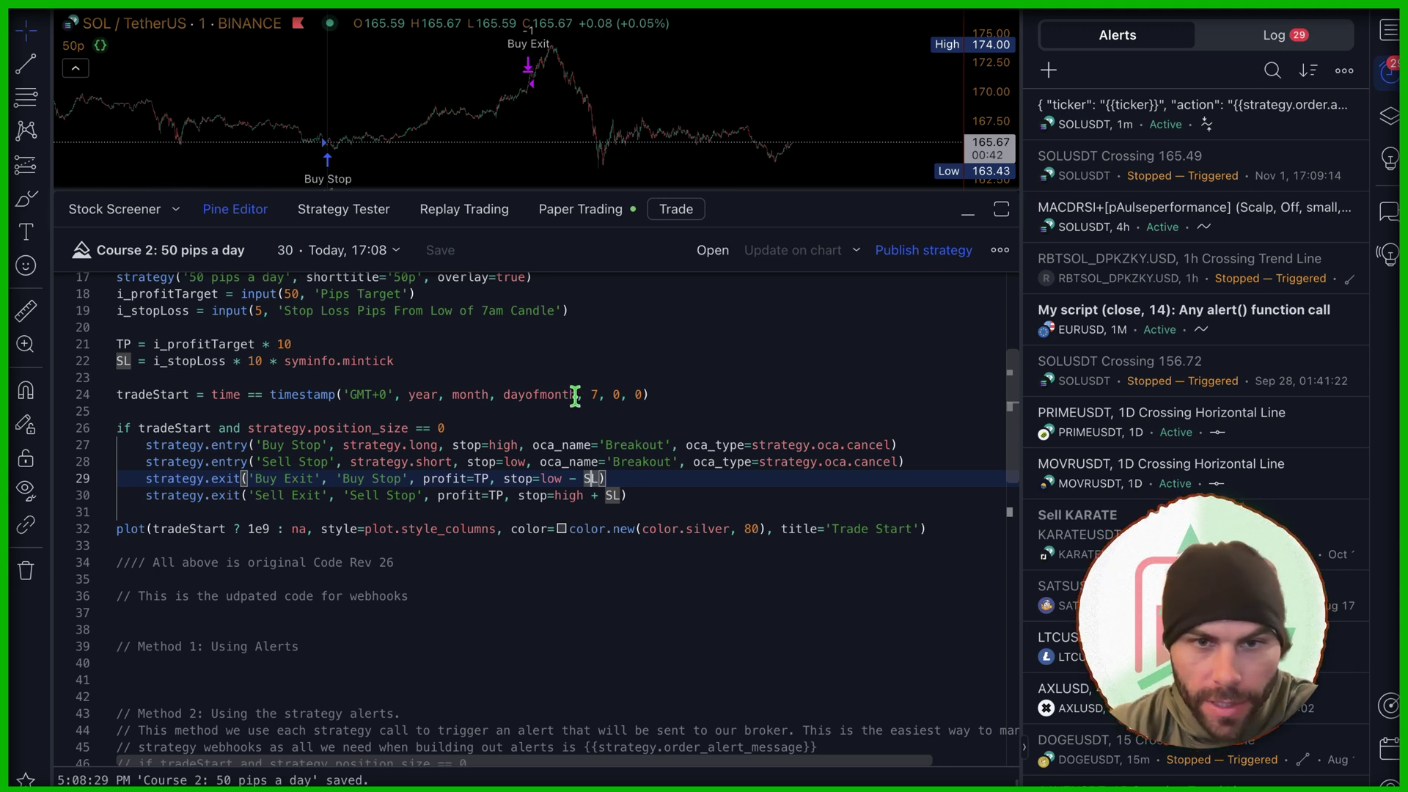
# Step: Highlight every use of tradeStart in the script and pan the chart to the Buy Stop entry
pyautogui.doubleClick(158, 394)
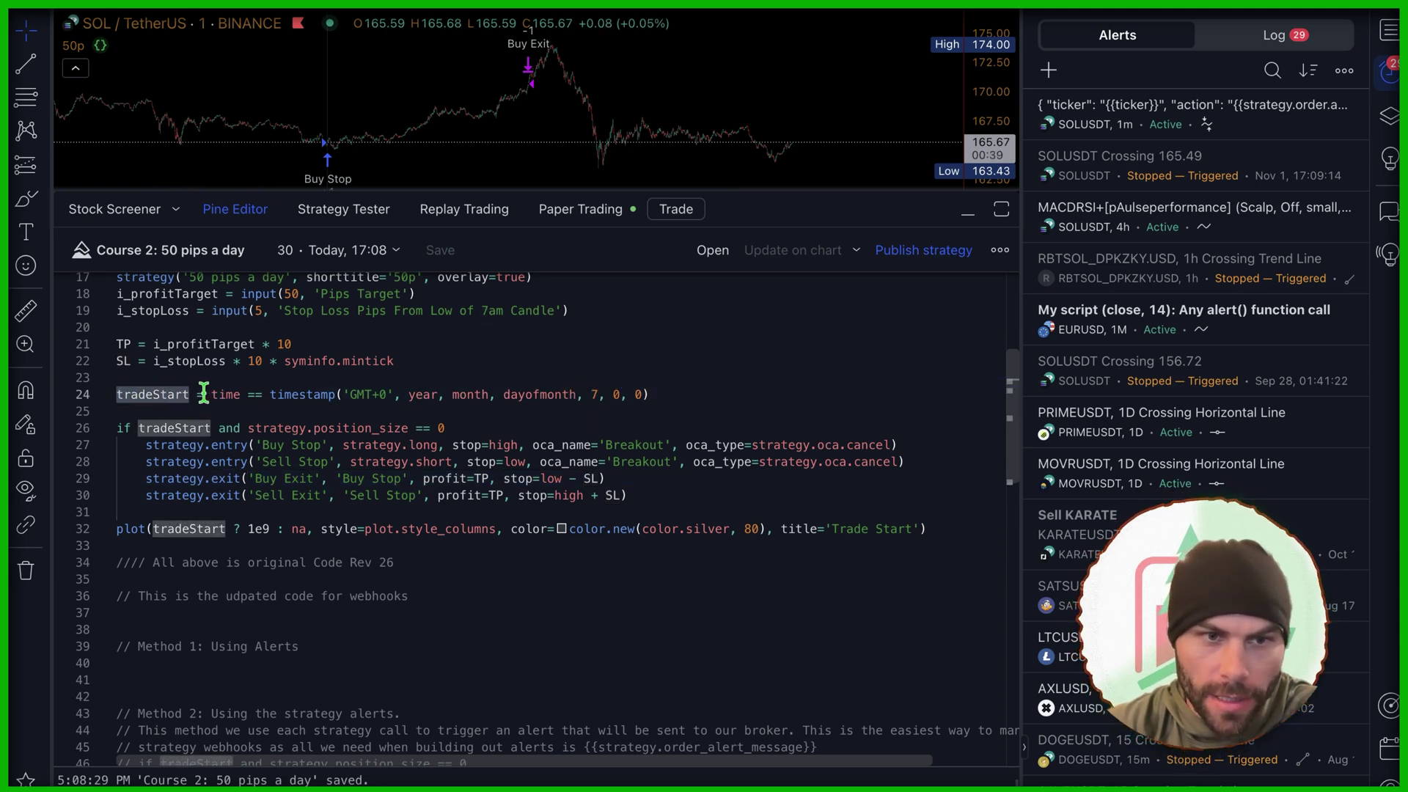
pyautogui.click(595, 394)
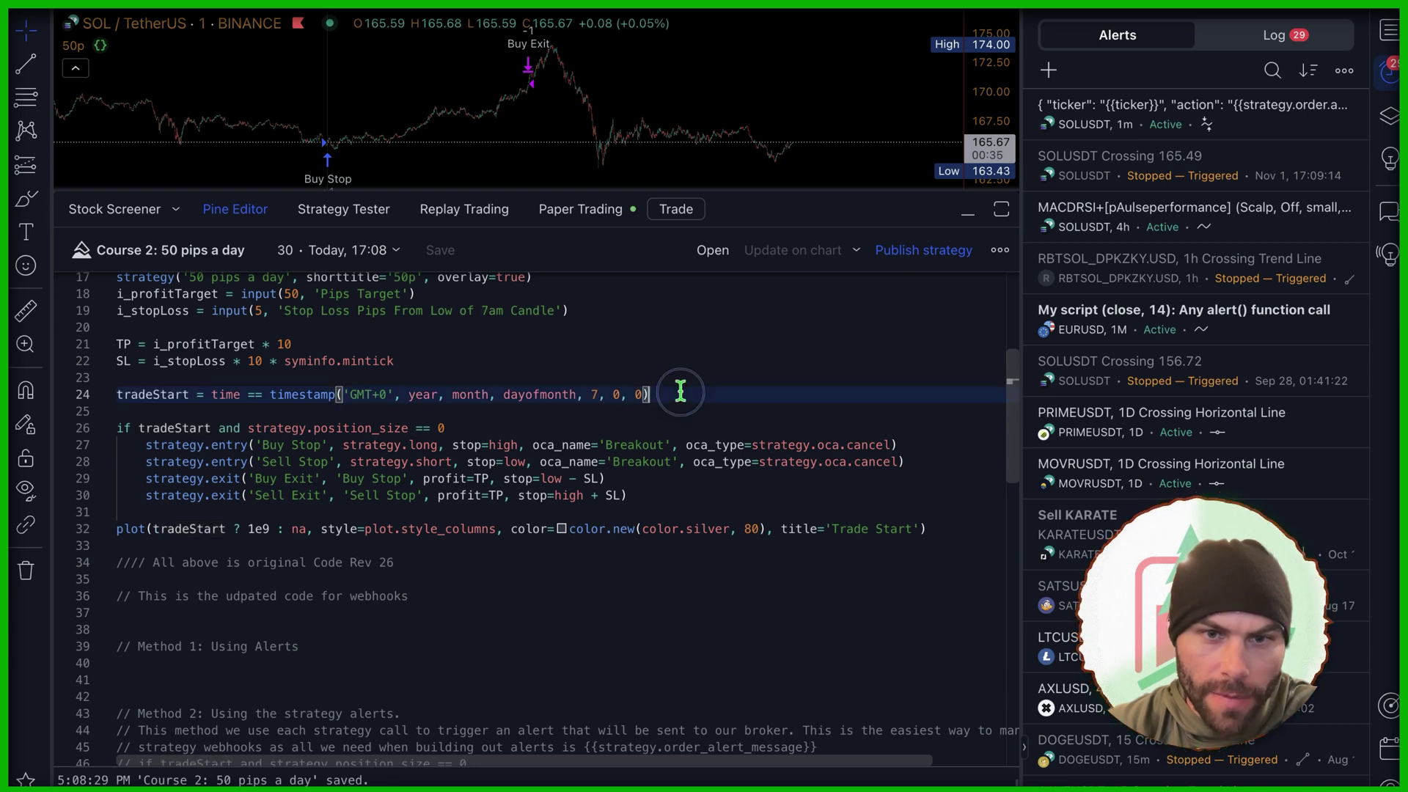
pyautogui.scroll(3, 370, 153)
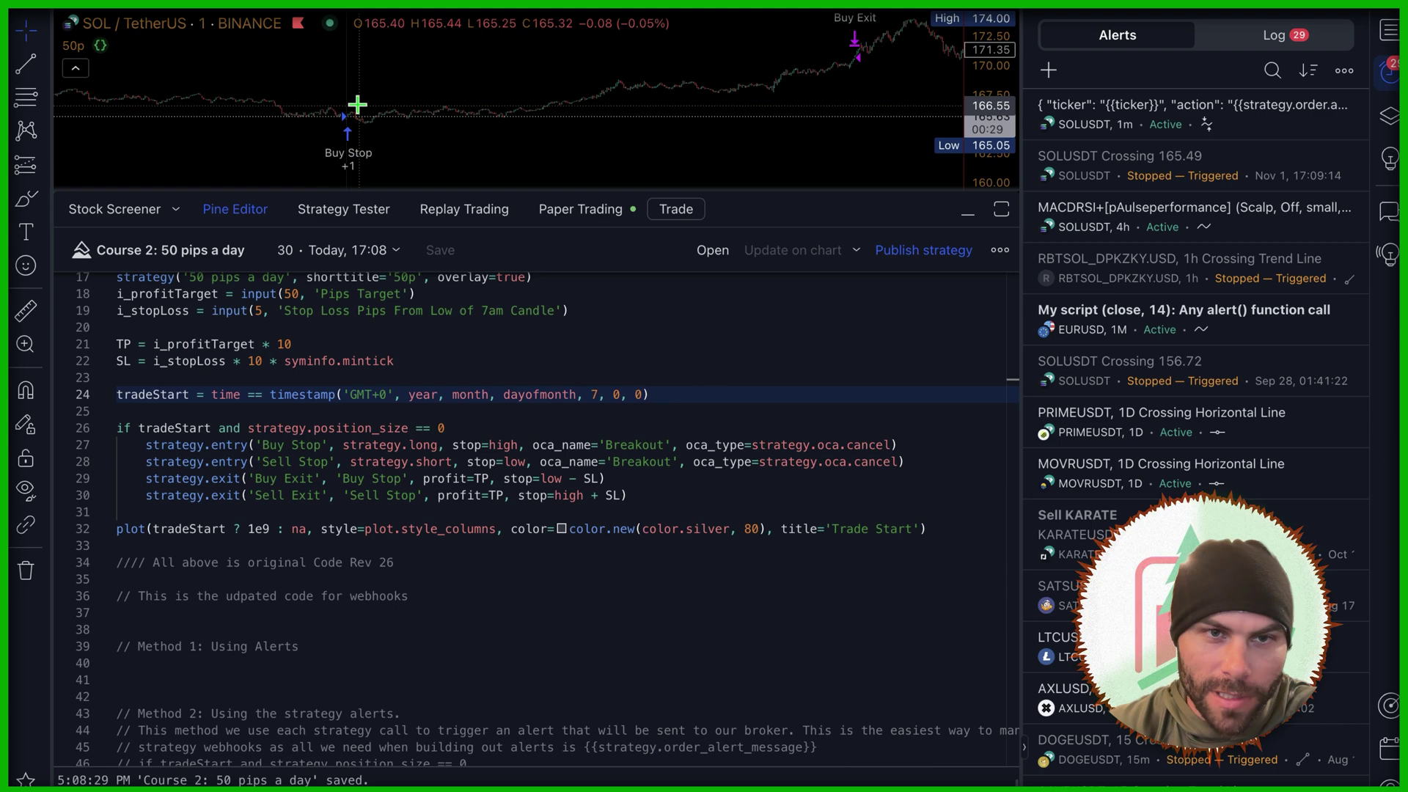
pyautogui.moveTo(355, 104); pyautogui.dragTo(154, 140)
pyautogui.scroll(-3, 308, 147)
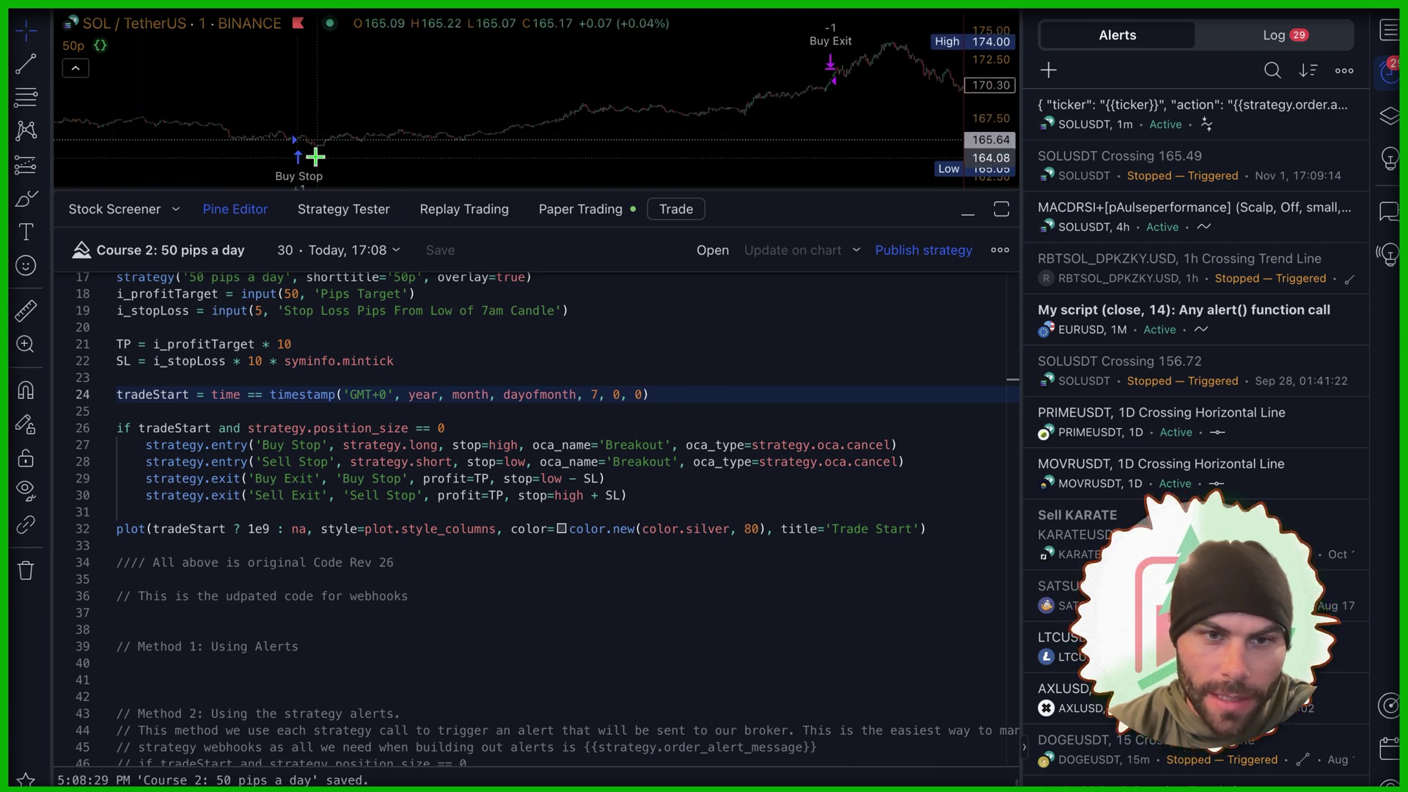
pyautogui.scroll(-1, 509, 141)
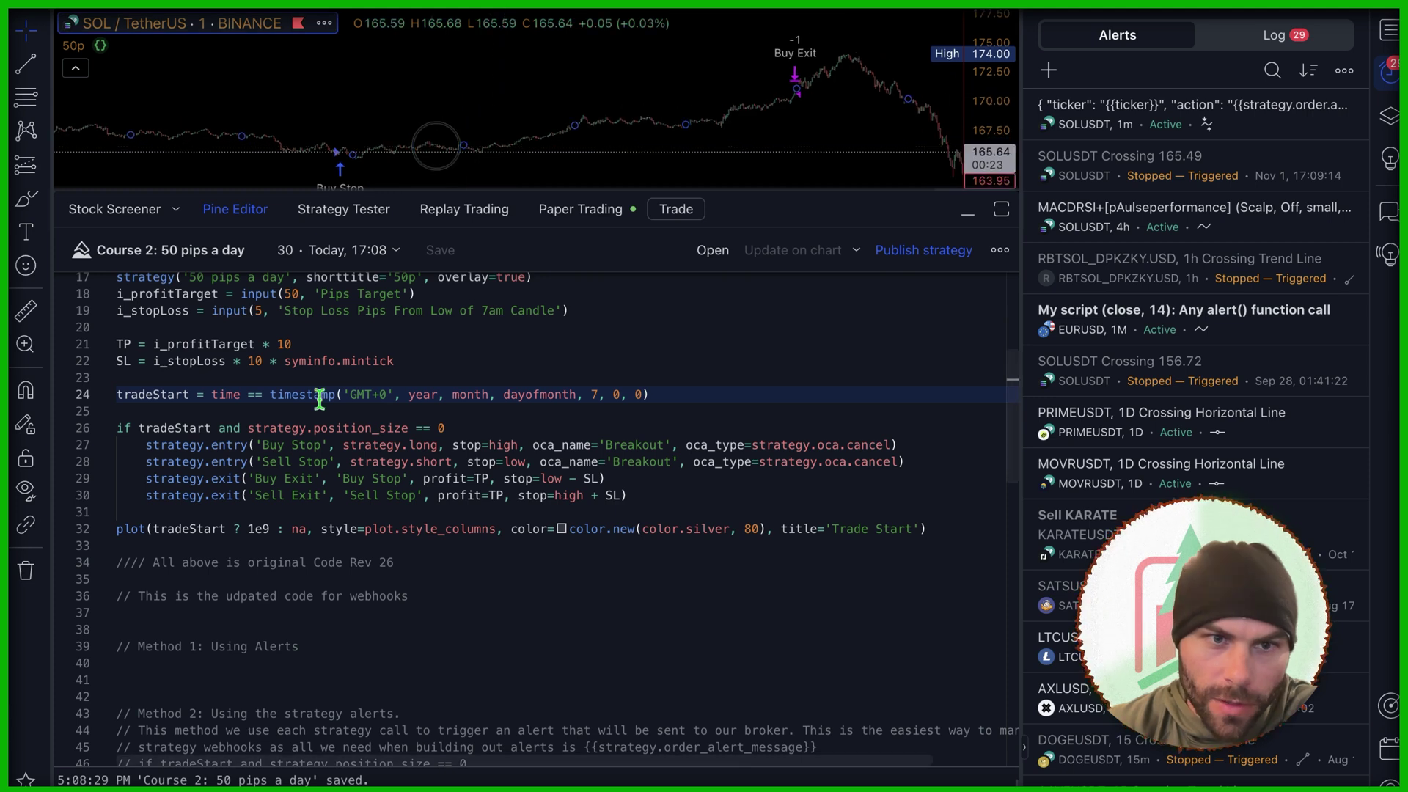
# Step: Duplicate line 26, comment out the original, drop 'tradeStart and' from the copy, and save
pyautogui.click(246, 428)
pyautogui.hotkey('shift', 'alt', 'Up')
pyautogui.hotkey('ctrl', '/')
pyautogui.press('Down')
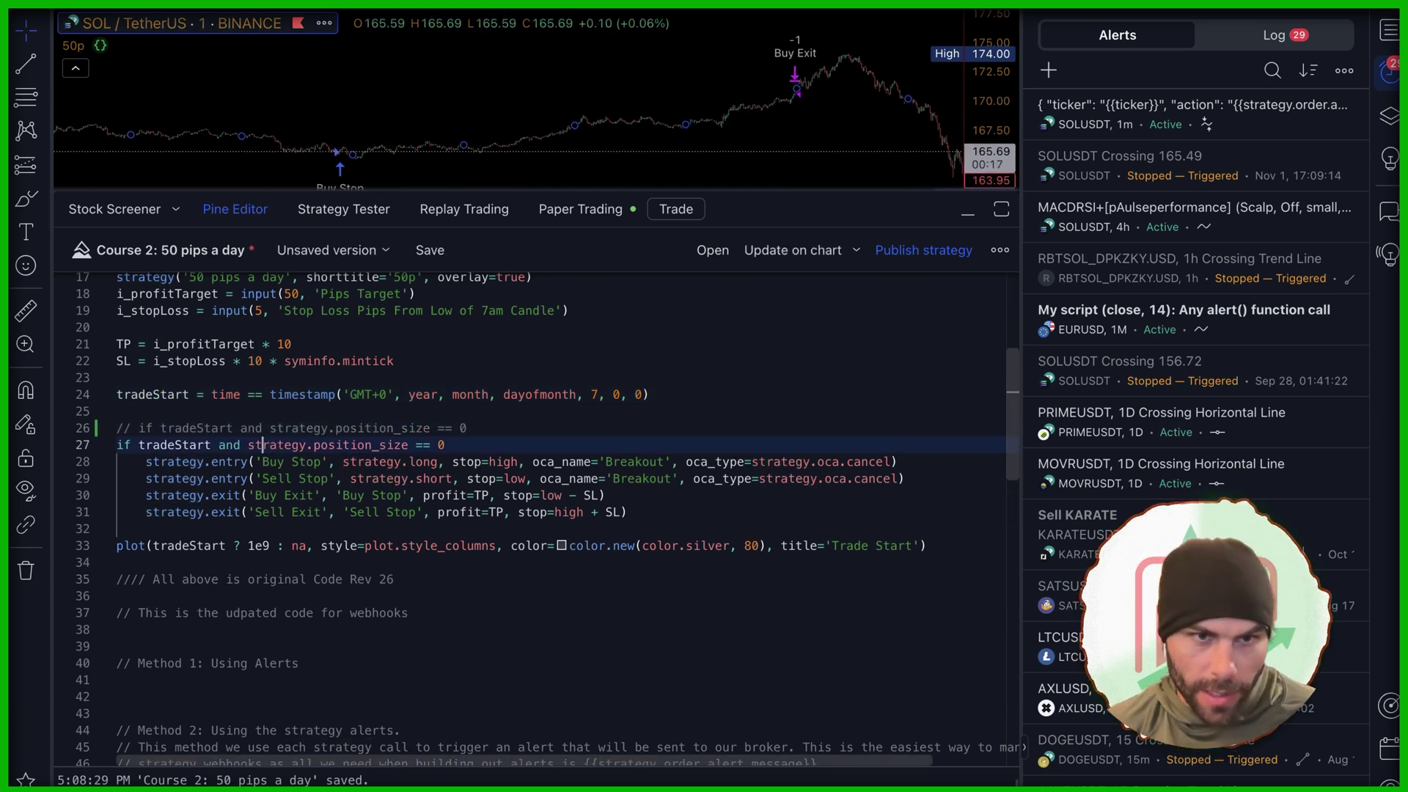
pyautogui.hotkey('ctrl', 'BackSpace')
pyautogui.hotkey('ctrl', 'BackSpace')
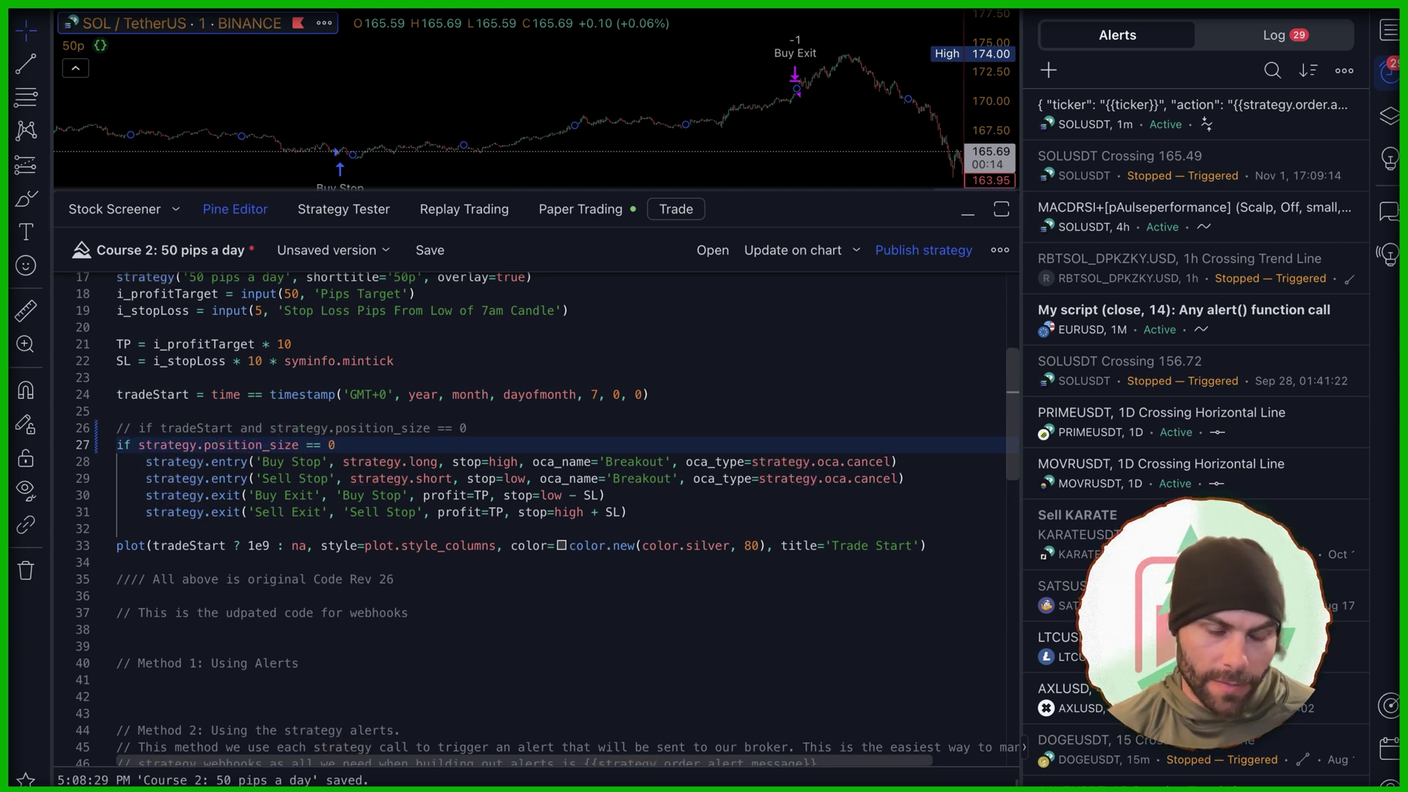
pyautogui.hotkey('ctrl', 's')
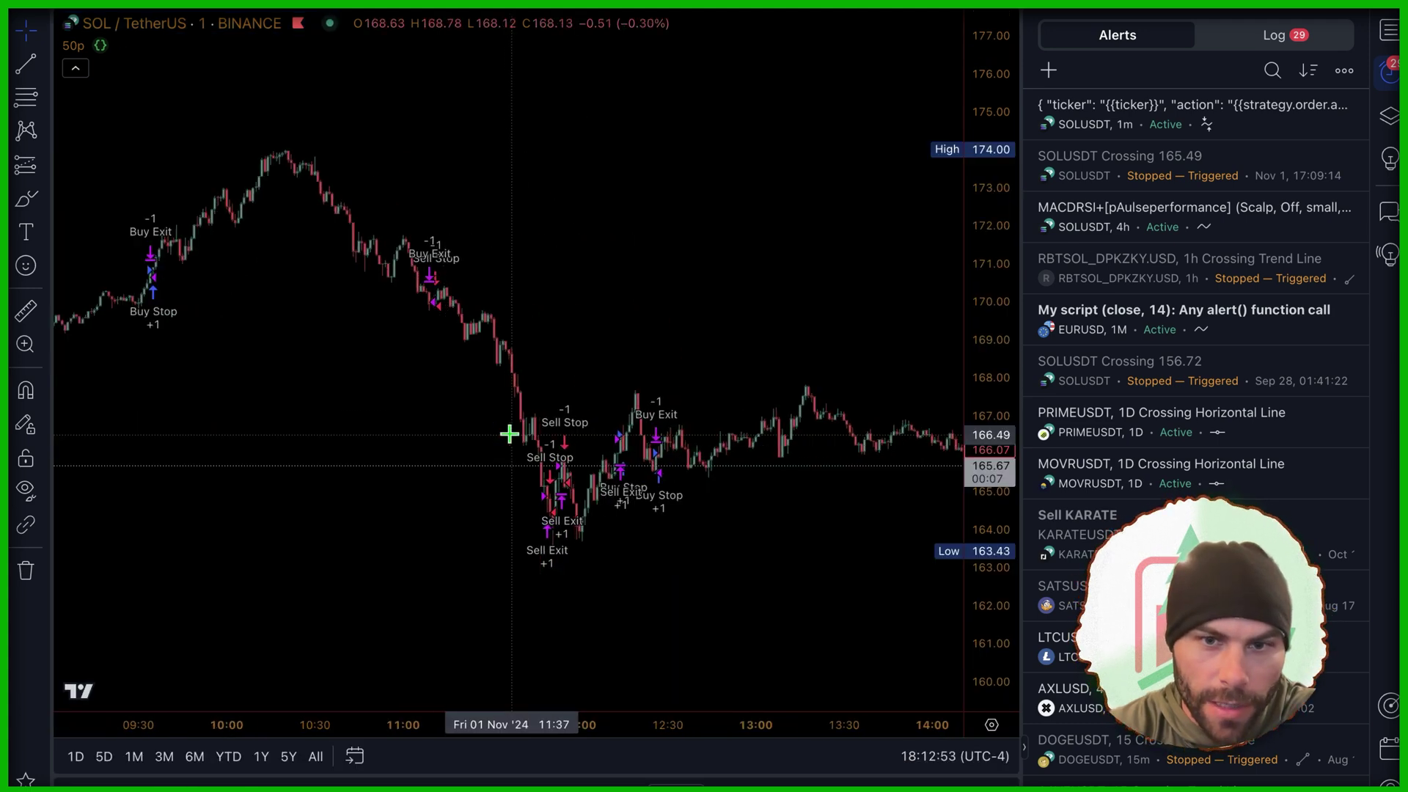
# Step: Set the SOL/TetherUS chart interval to 10 seconds after panning to the latest candles
pyautogui.moveTo(509, 434); pyautogui.dragTo(421, 302)
pyautogui.scroll(4, 956, 339)
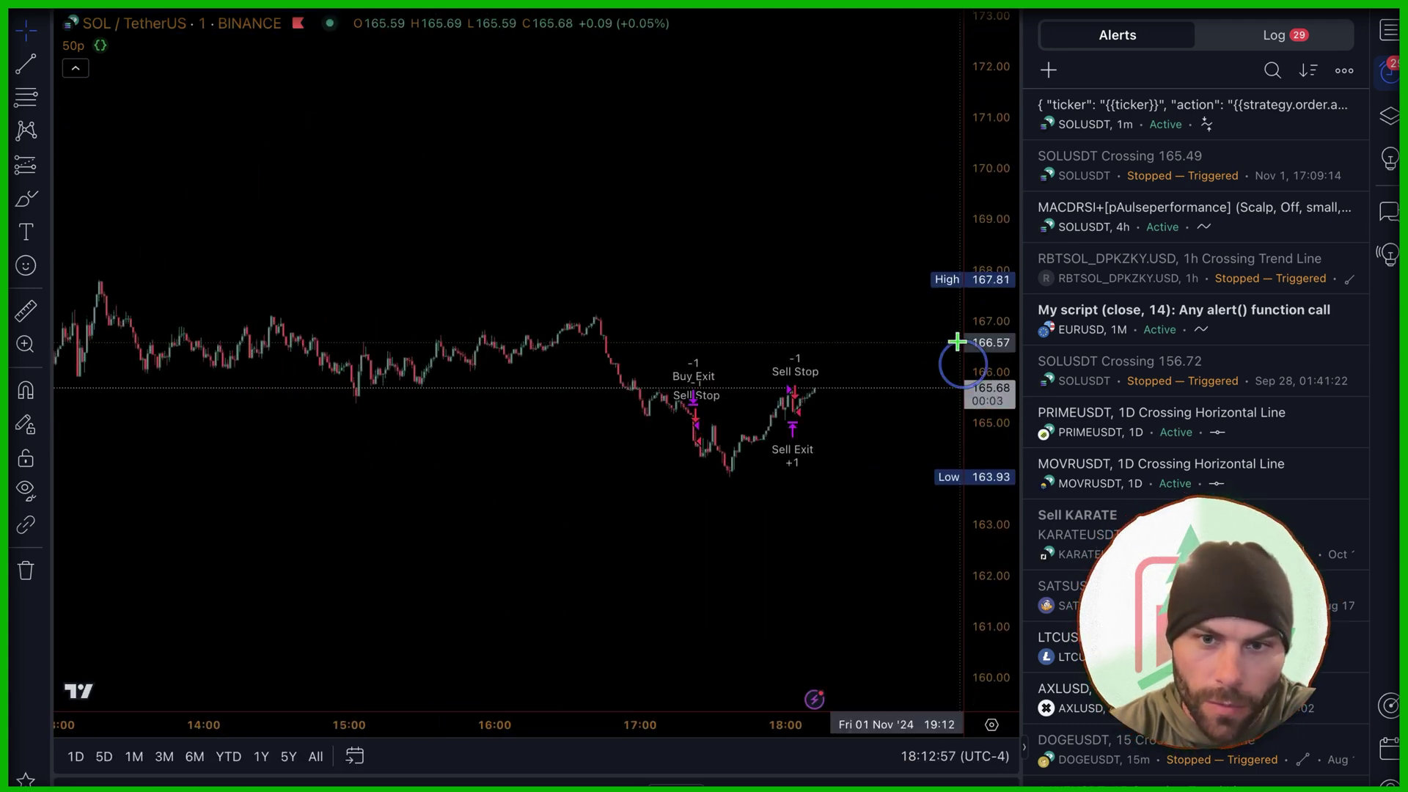
pyautogui.scroll(6, 836, 480)
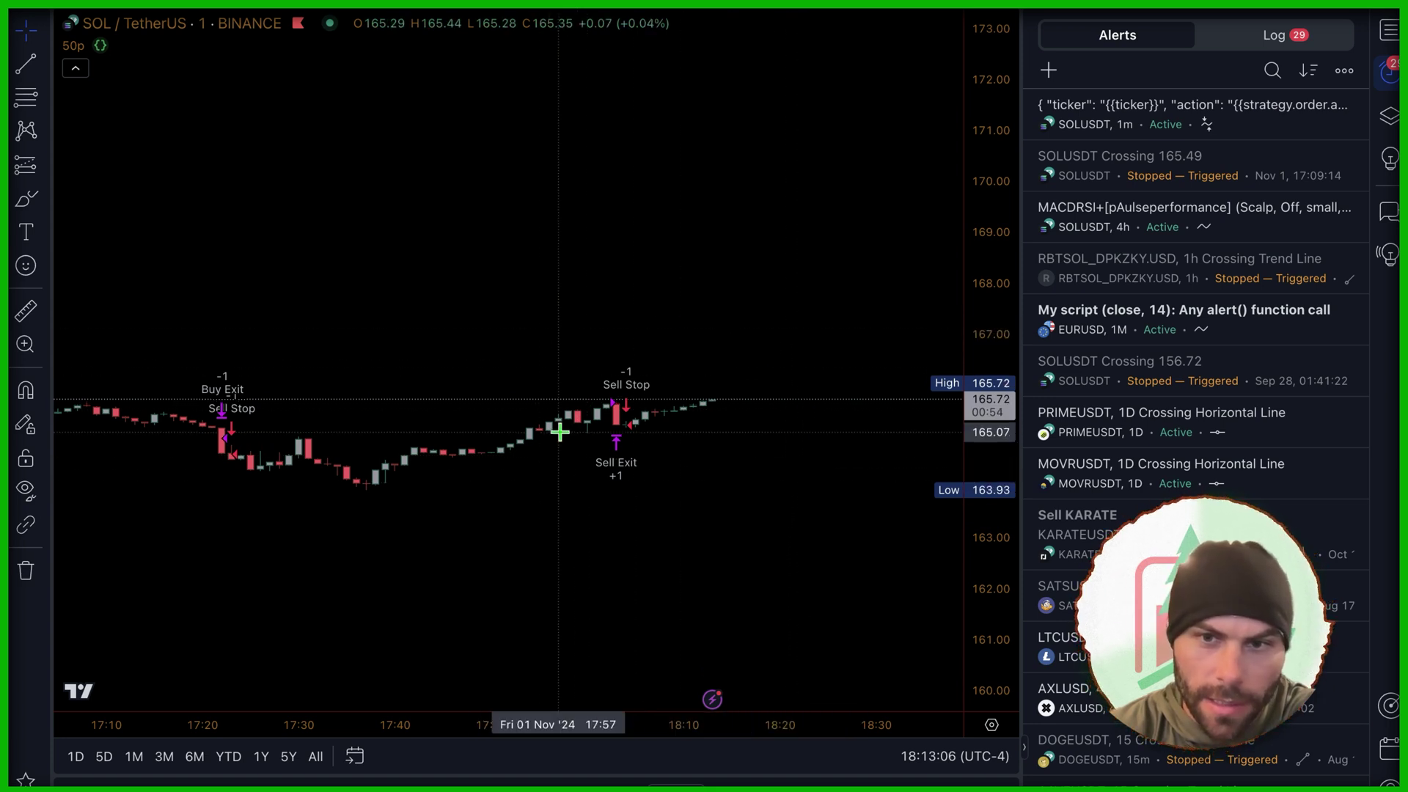
pyautogui.scroll(-1, 683, 431)
pyautogui.click(423, 9)
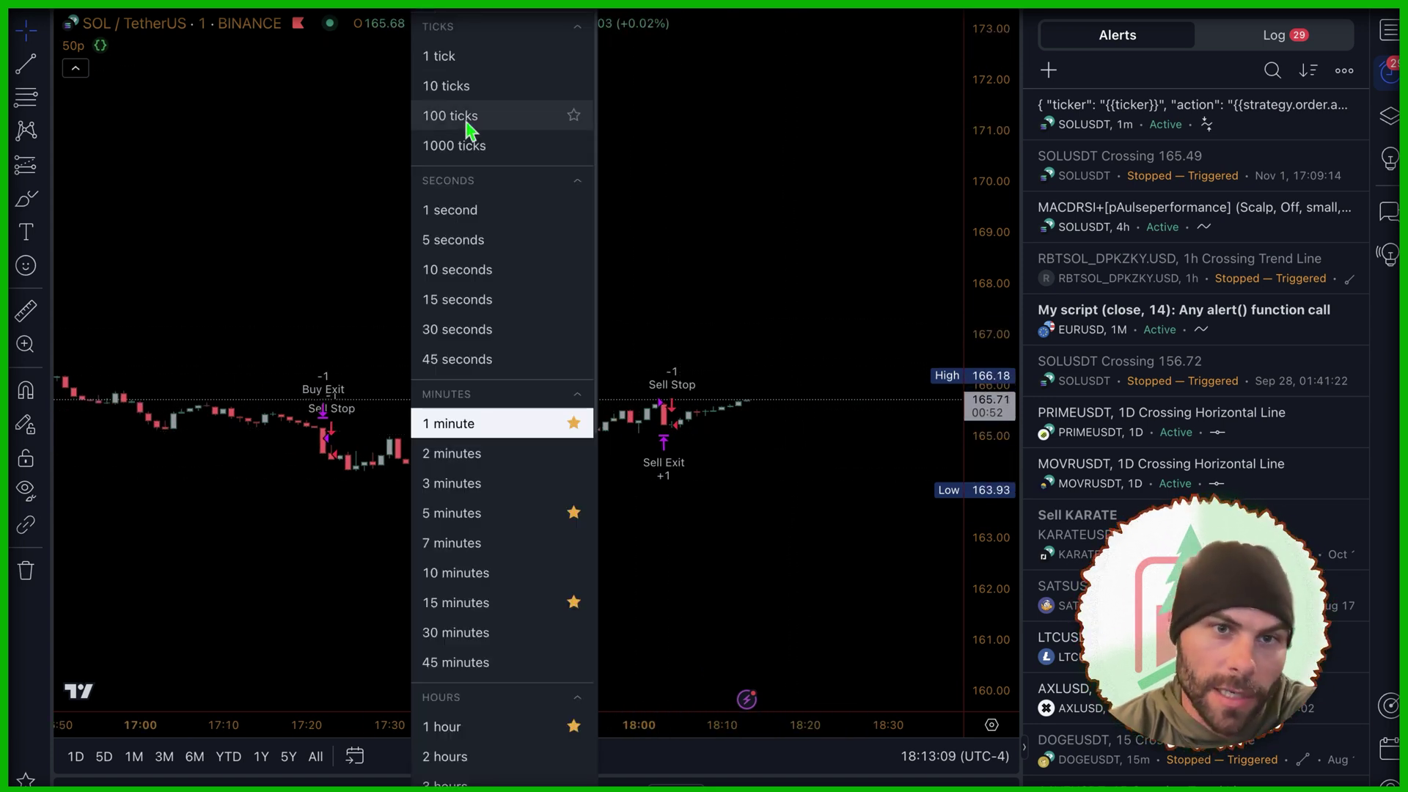
pyautogui.click(470, 270)
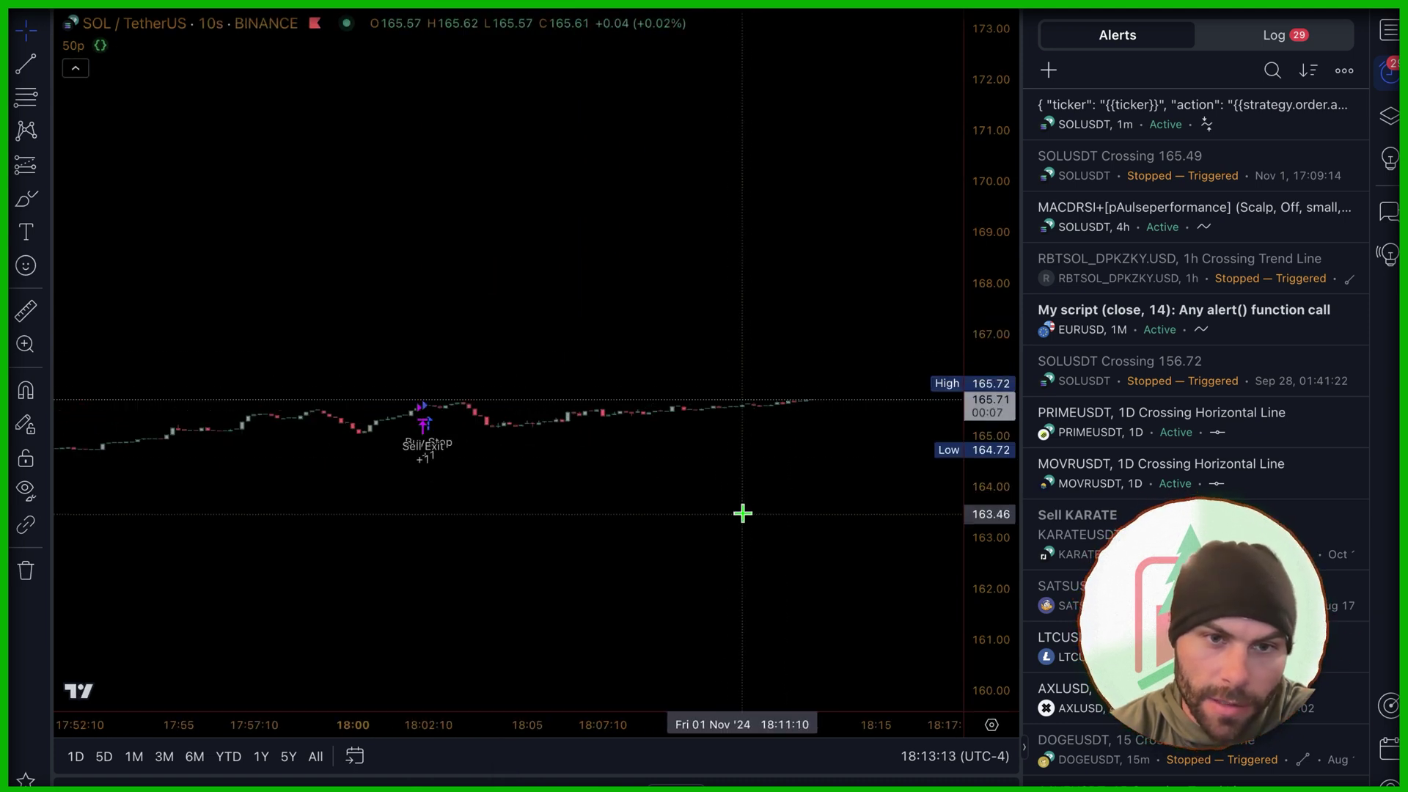
pyautogui.scroll(-1, 855, 587)
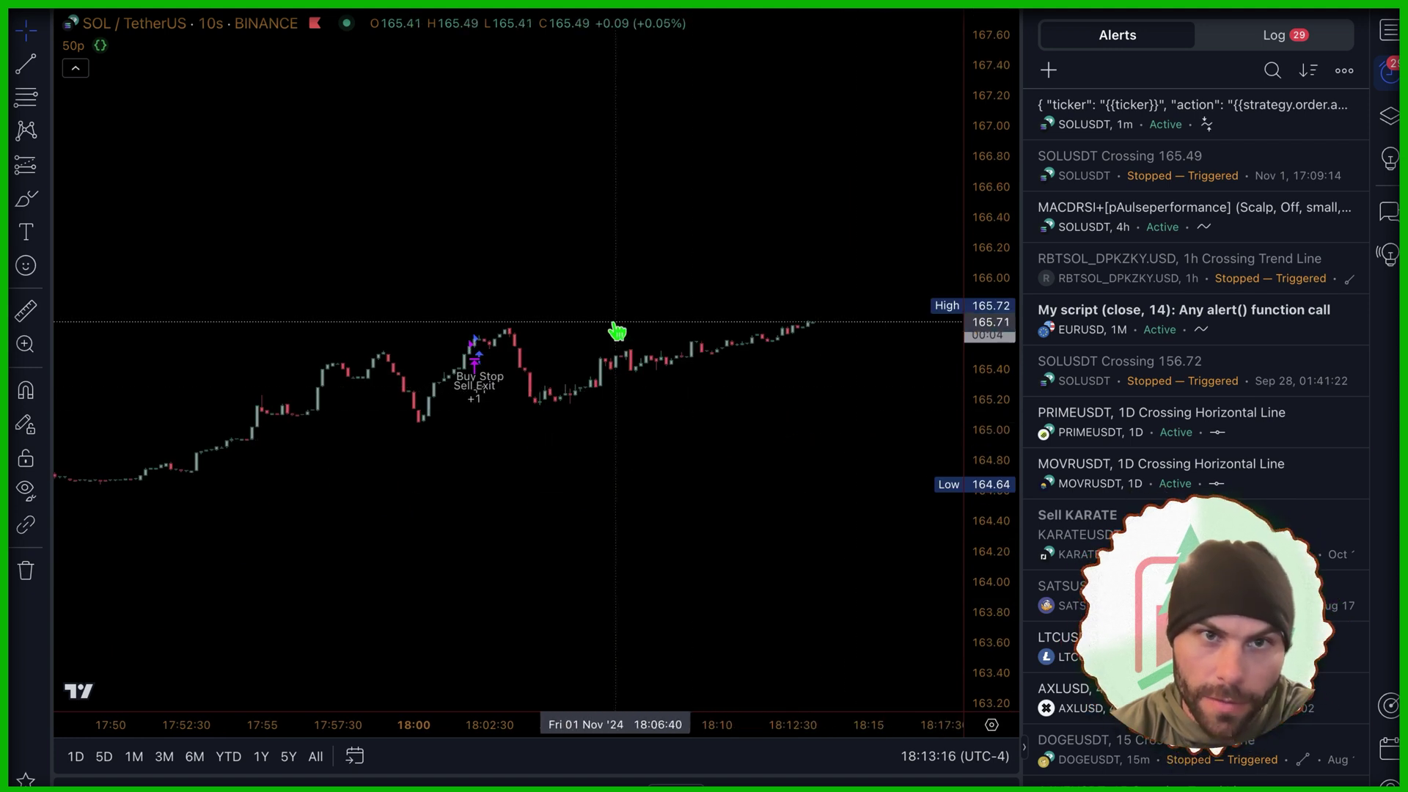
pyautogui.scroll(1, 587, 323)
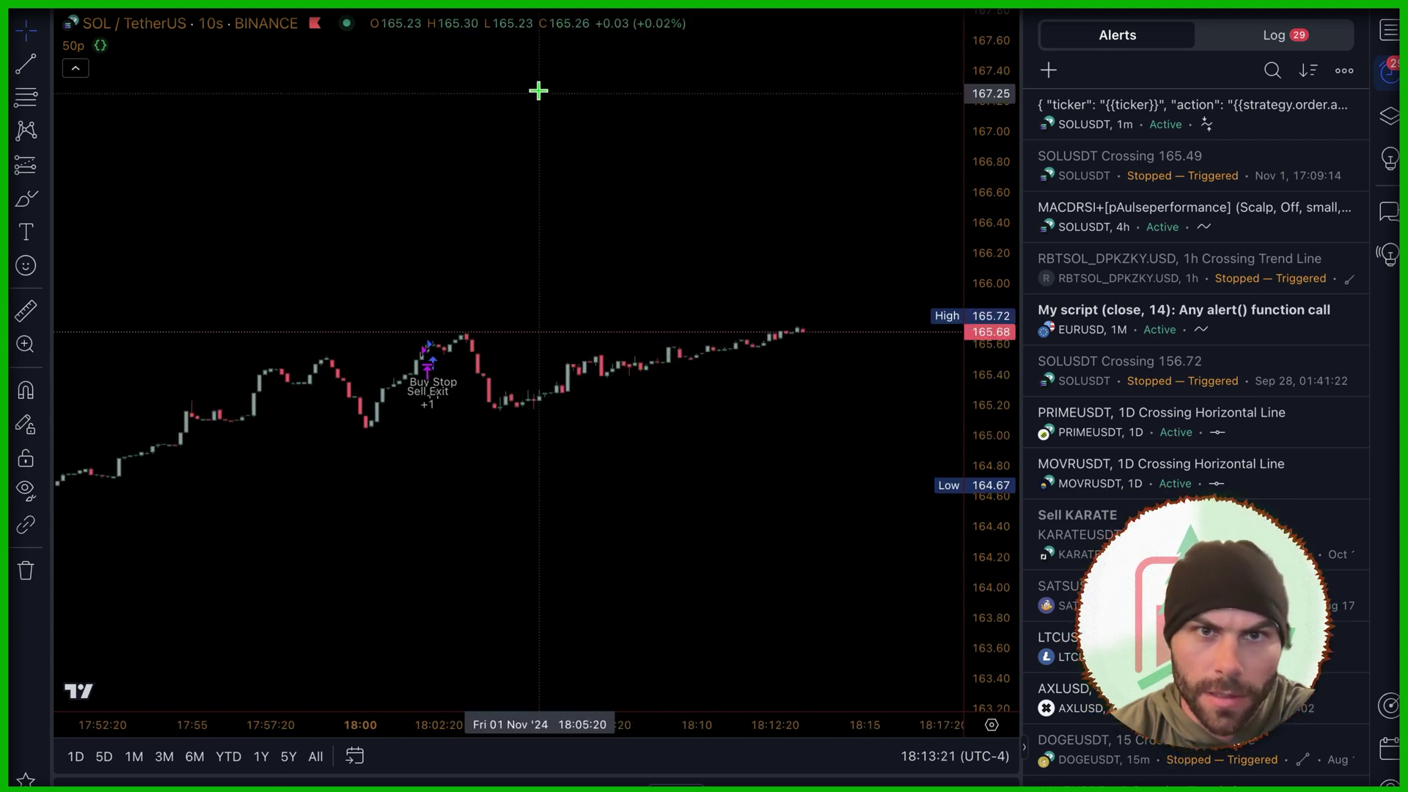
# Step: Create a SOLUSDT alert on the 50p strategy at the 10-second interval
pyautogui.hotkey('alt', 'a')
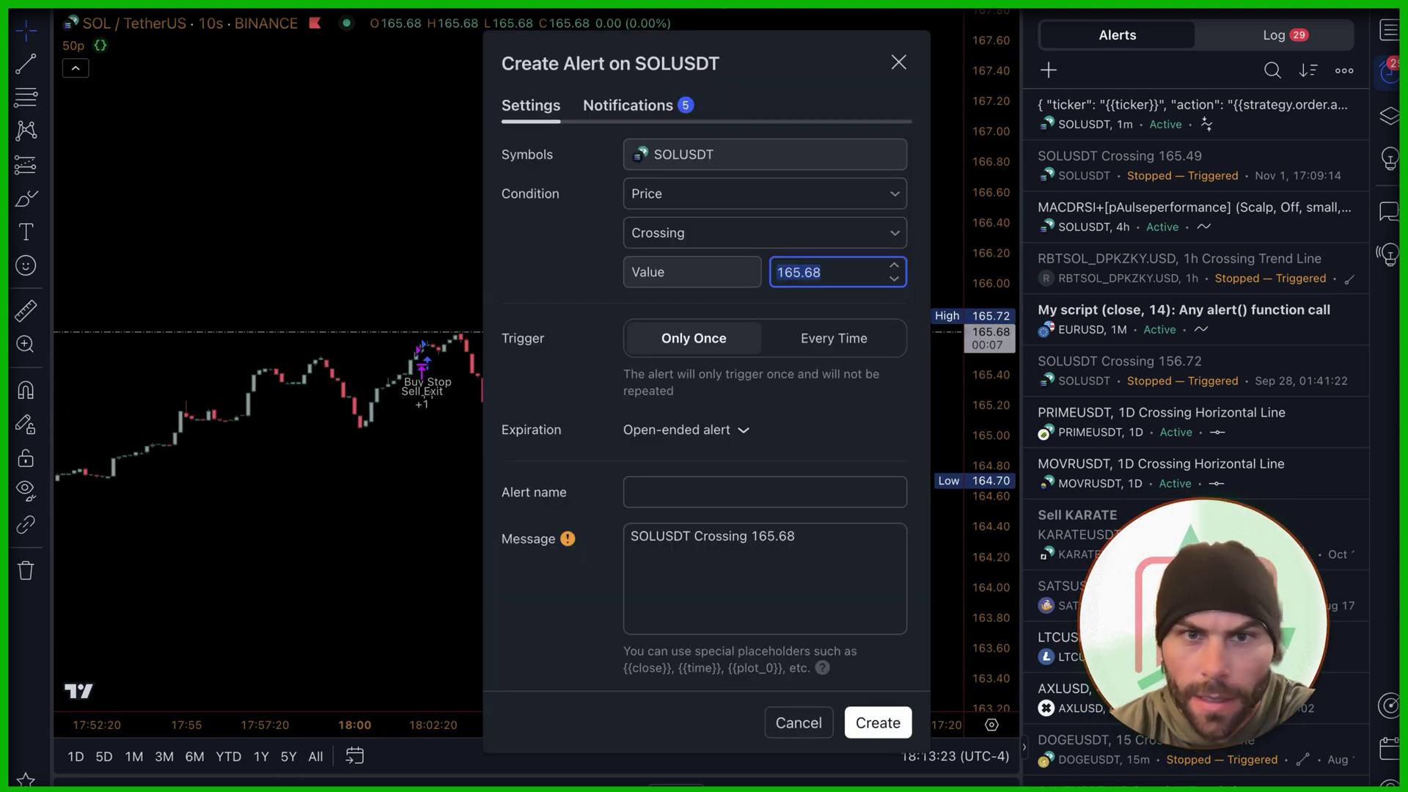
pyautogui.click(700, 195)
pyautogui.click(710, 261)
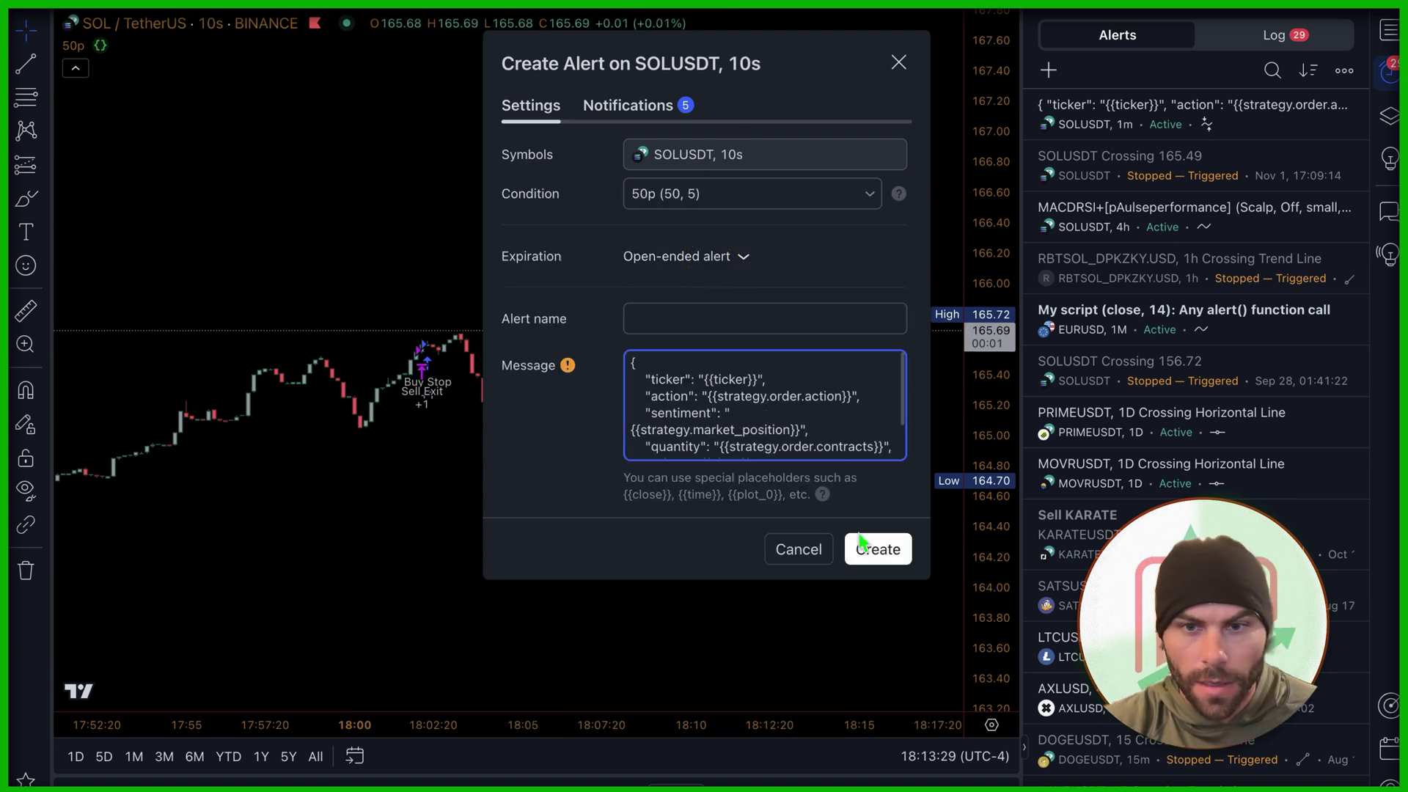
pyautogui.click(878, 548)
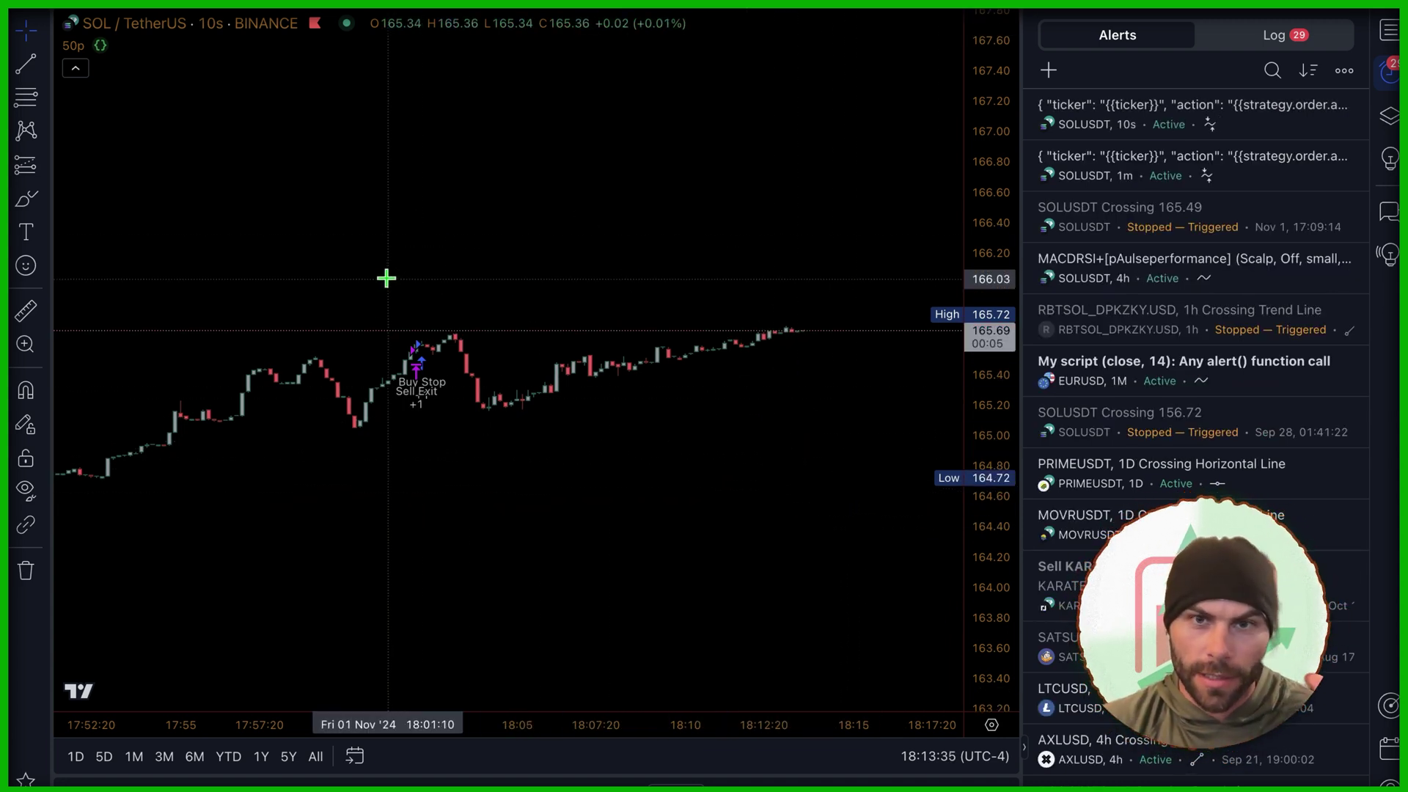
pyautogui.moveTo(1249, 169)
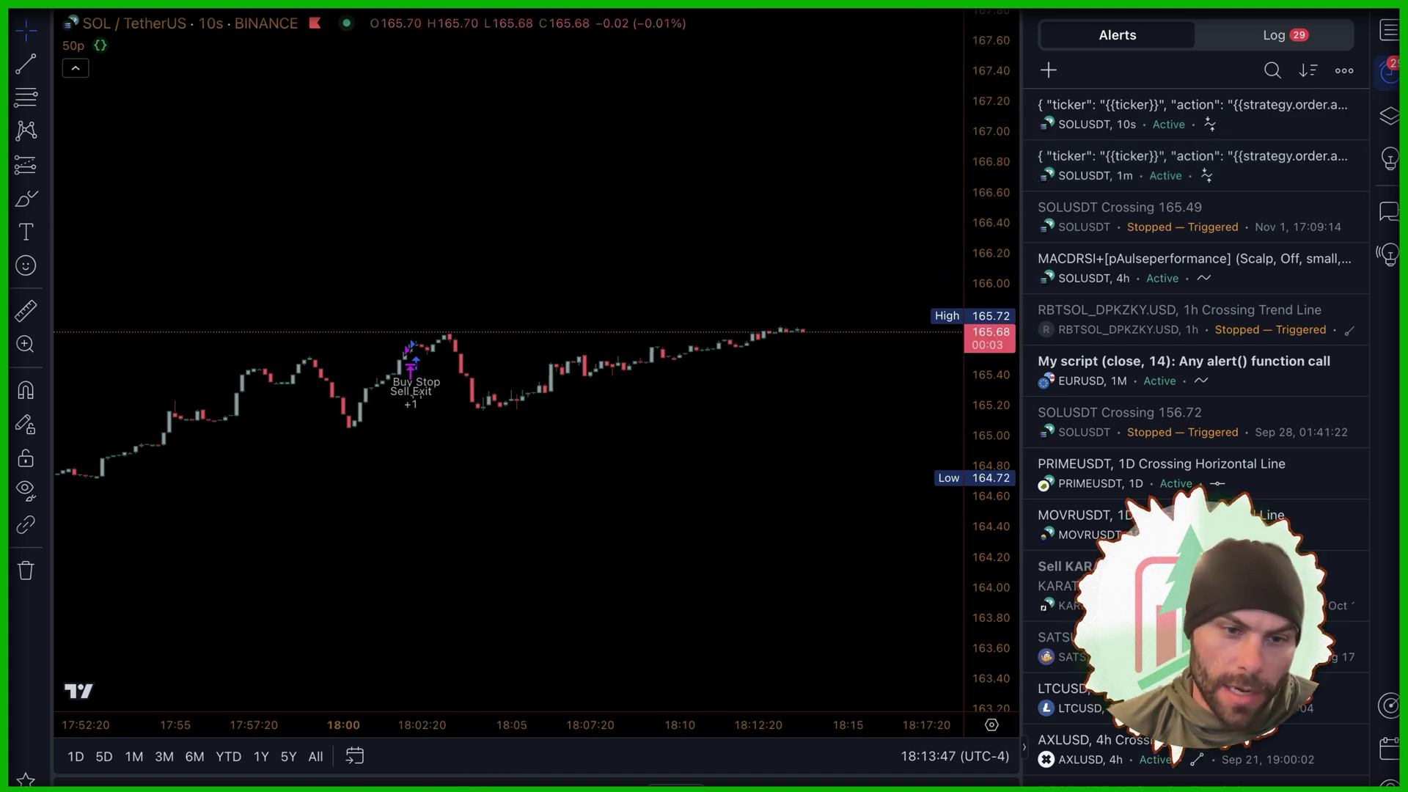
# Step: Delete the older 1-minute strategy alert and switch to the browser
pyautogui.click(250, 781)
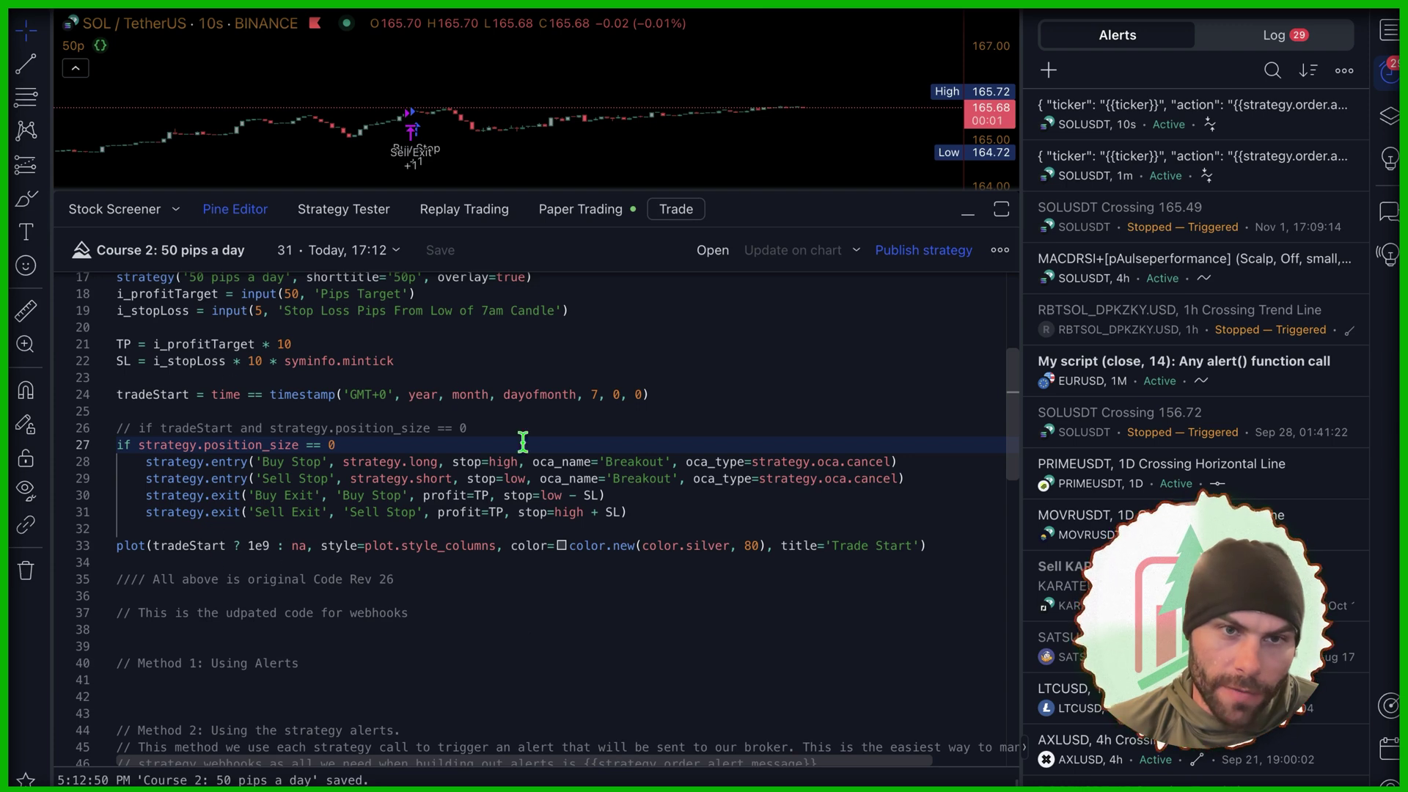
pyautogui.click(235, 208)
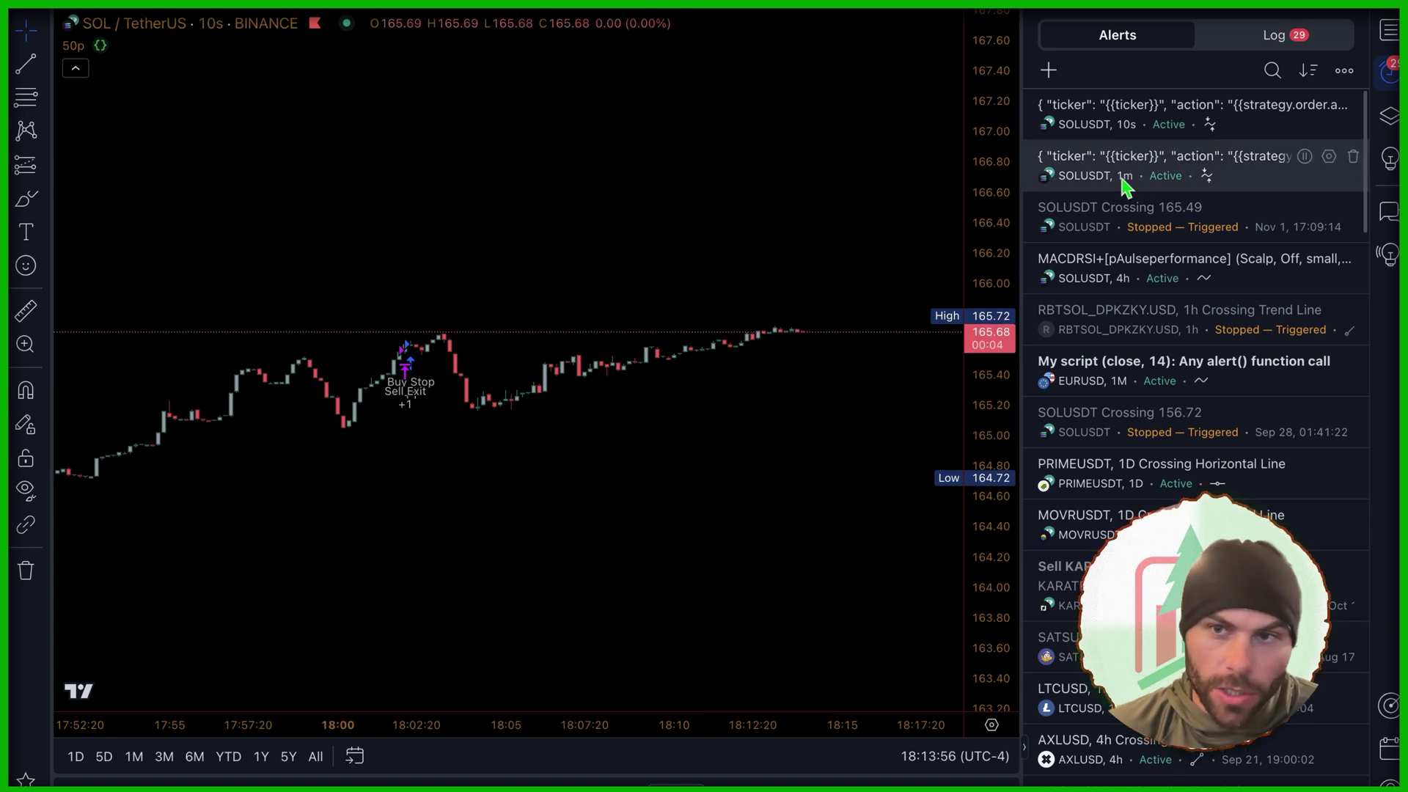
pyautogui.moveTo(1125, 186)
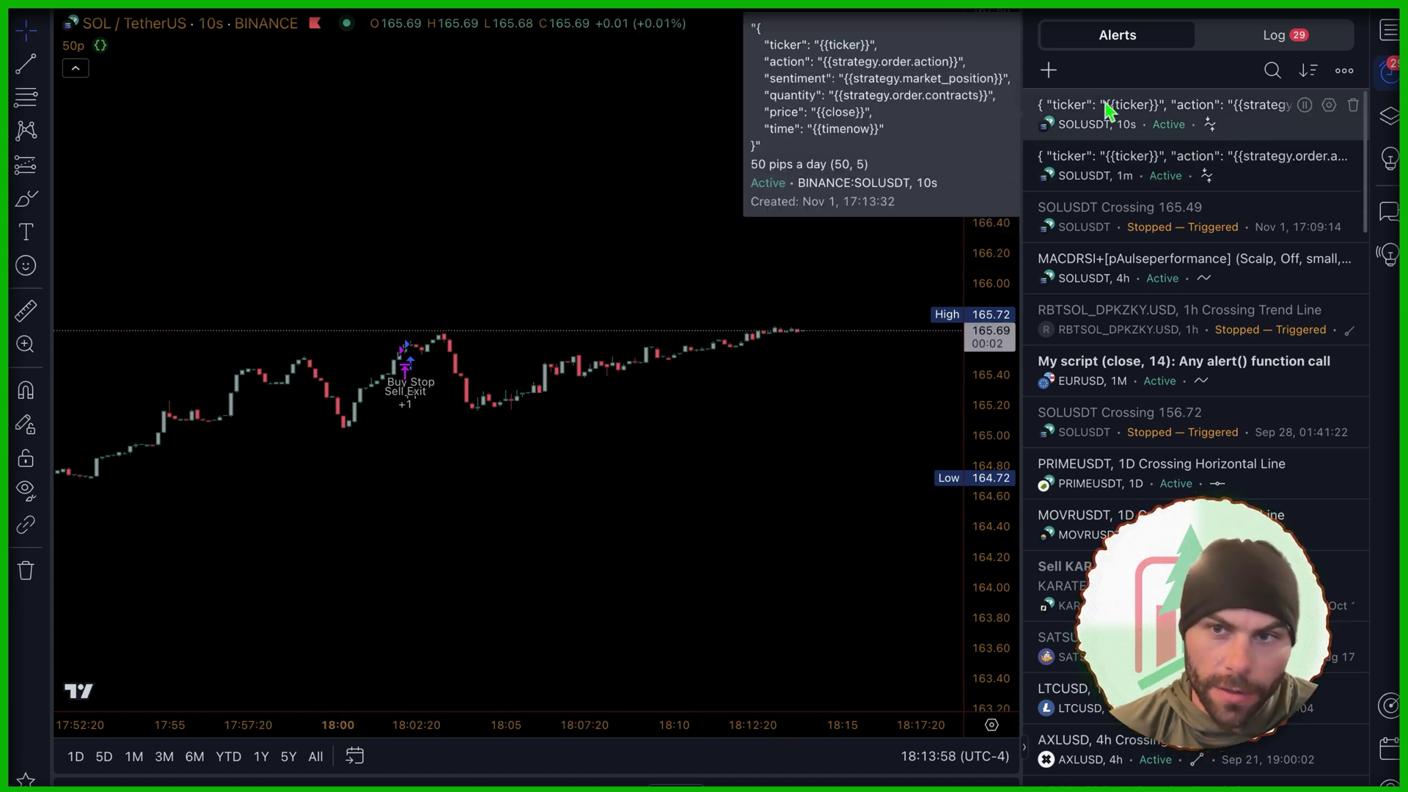
pyautogui.click(1353, 157)
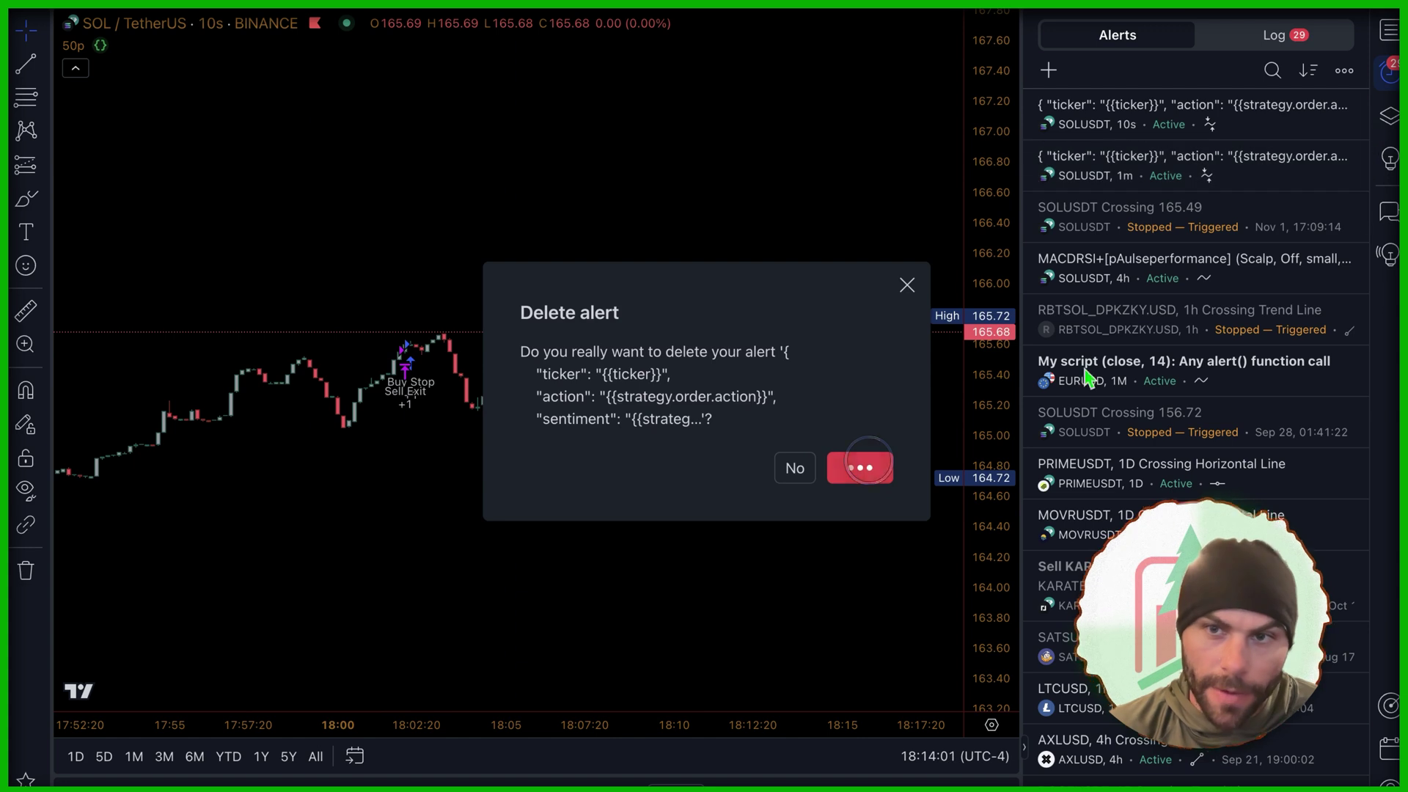
pyautogui.click(857, 465)
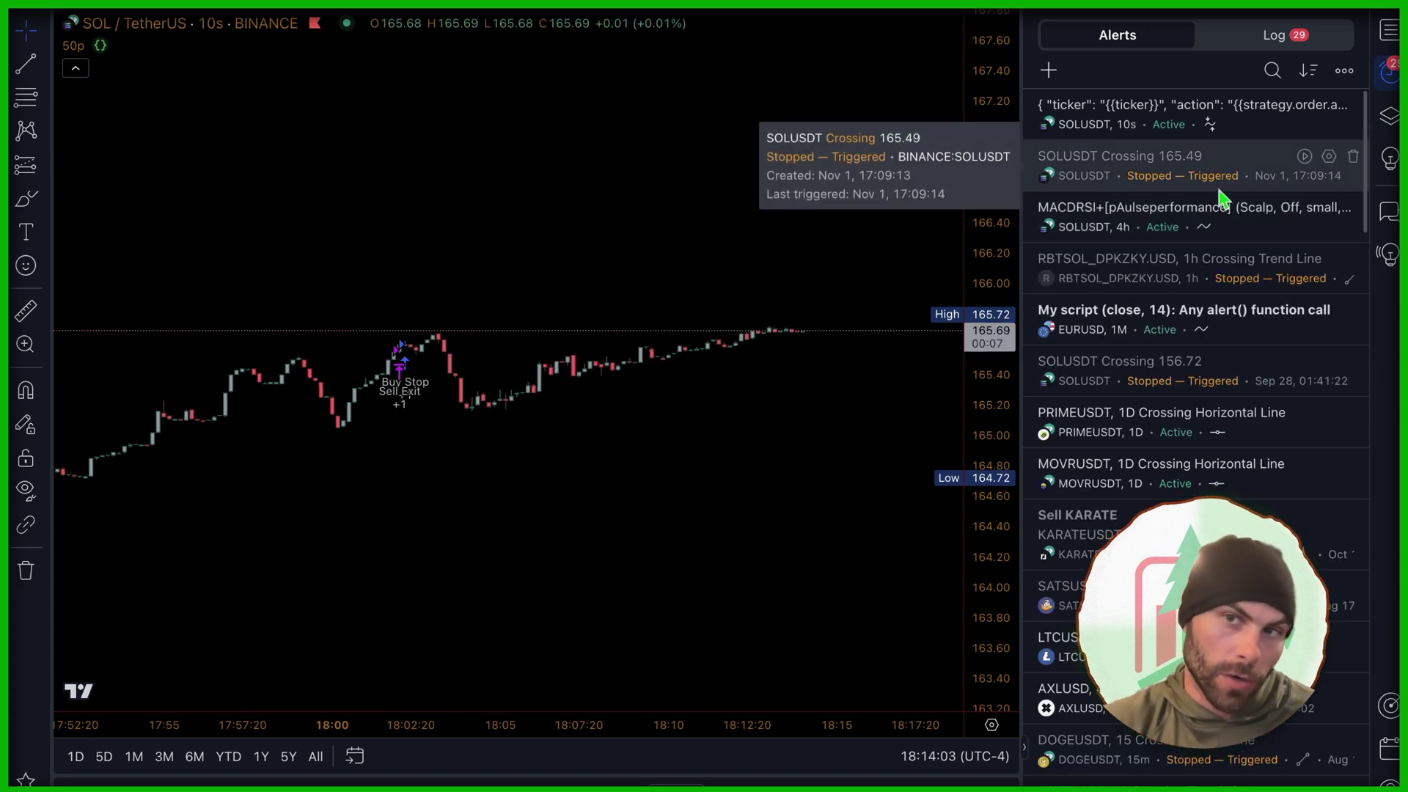
pyautogui.moveTo(1127, 144)
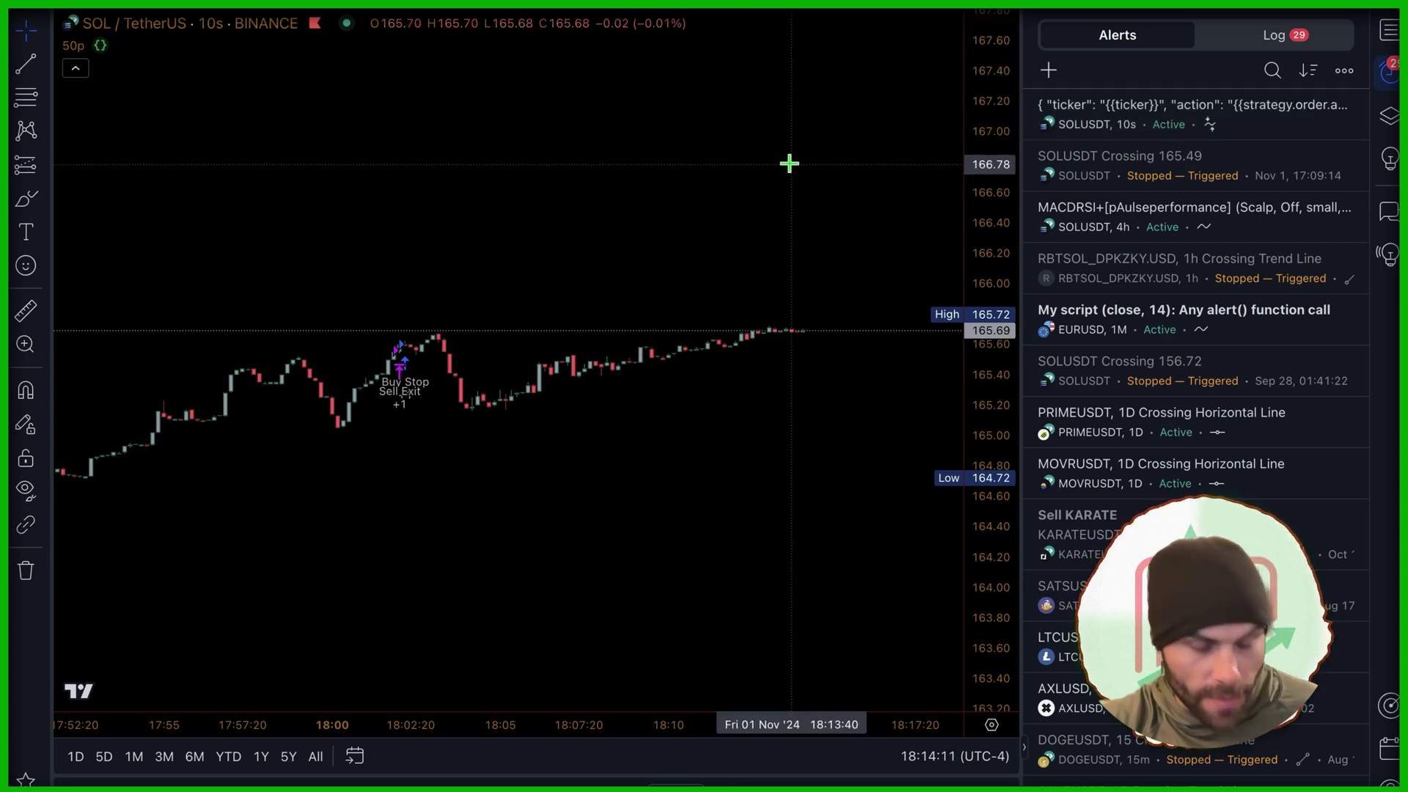
pyautogui.press('super+Tab')
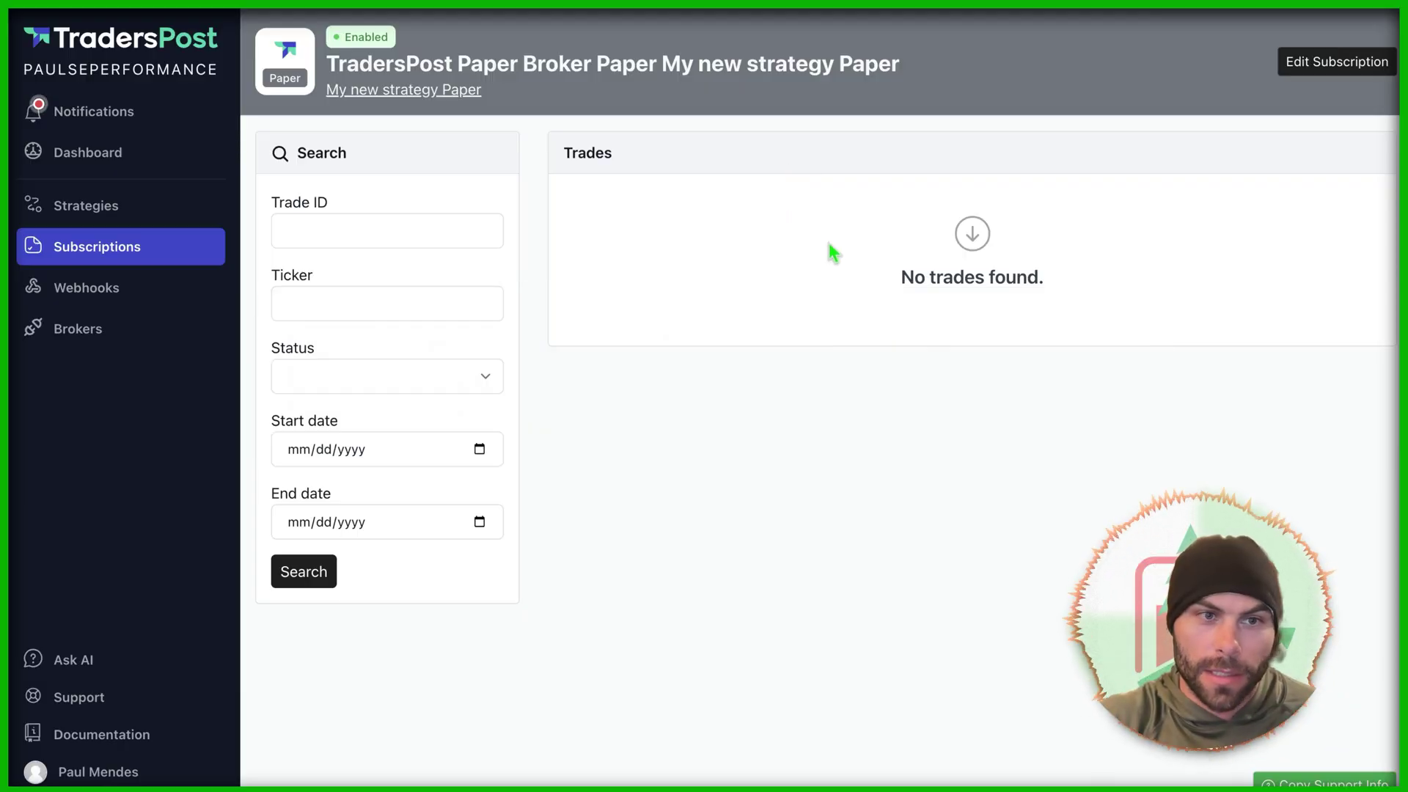
# Step: Open the My new strategy Paper webhook details and review its close, timenow and contracts placeholders
pyautogui.click(130, 299)
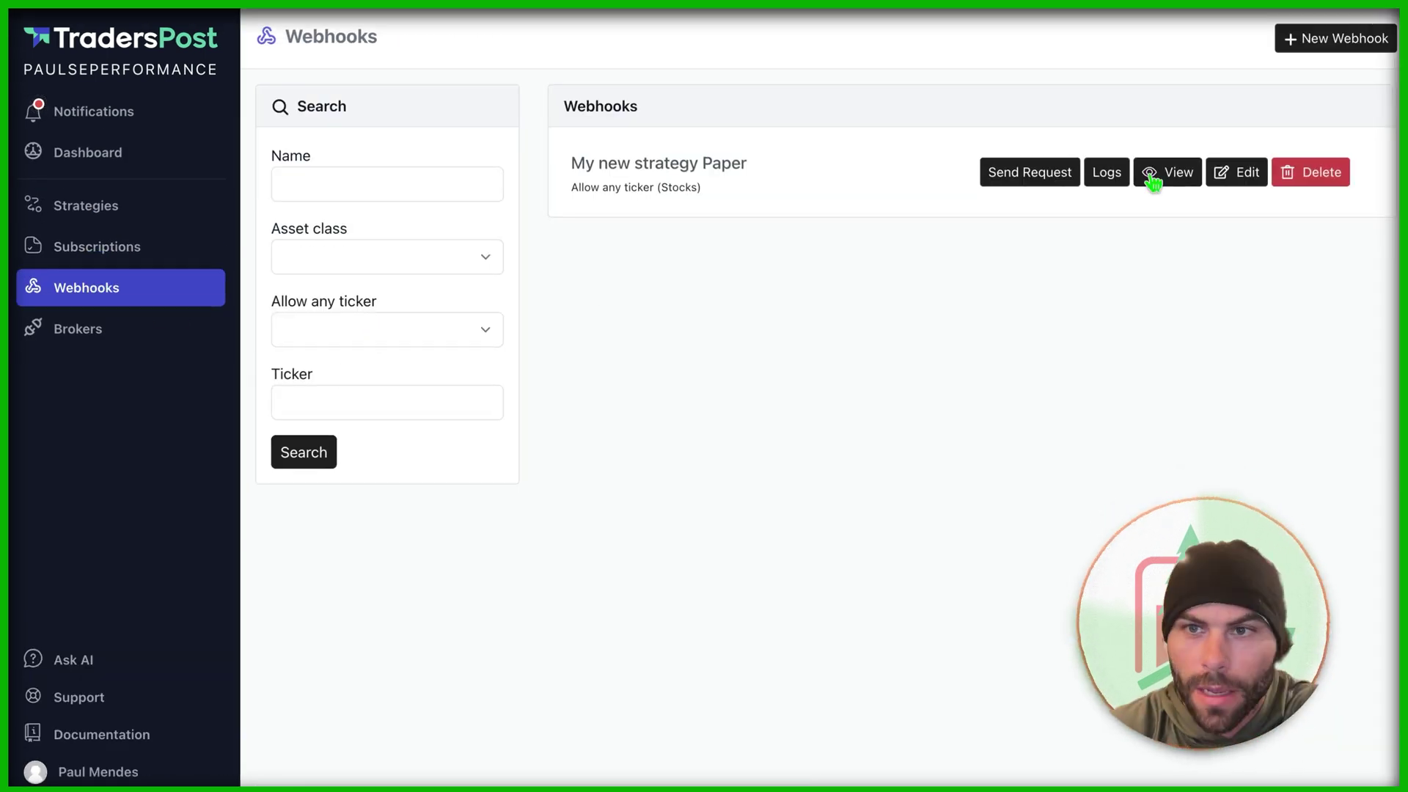
pyautogui.click(1153, 176)
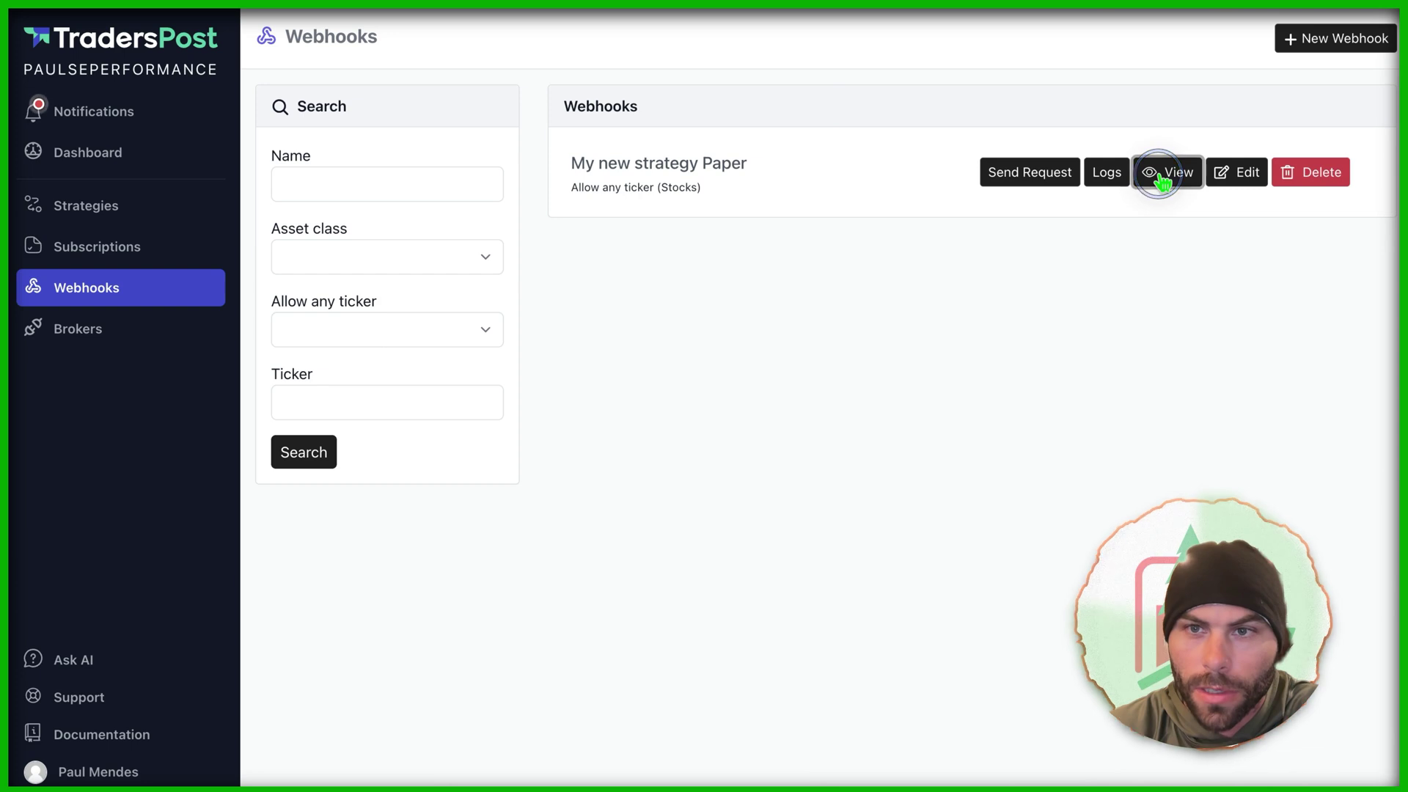
pyautogui.scroll(-5, 873, 352)
pyautogui.scroll(-3, 873, 352)
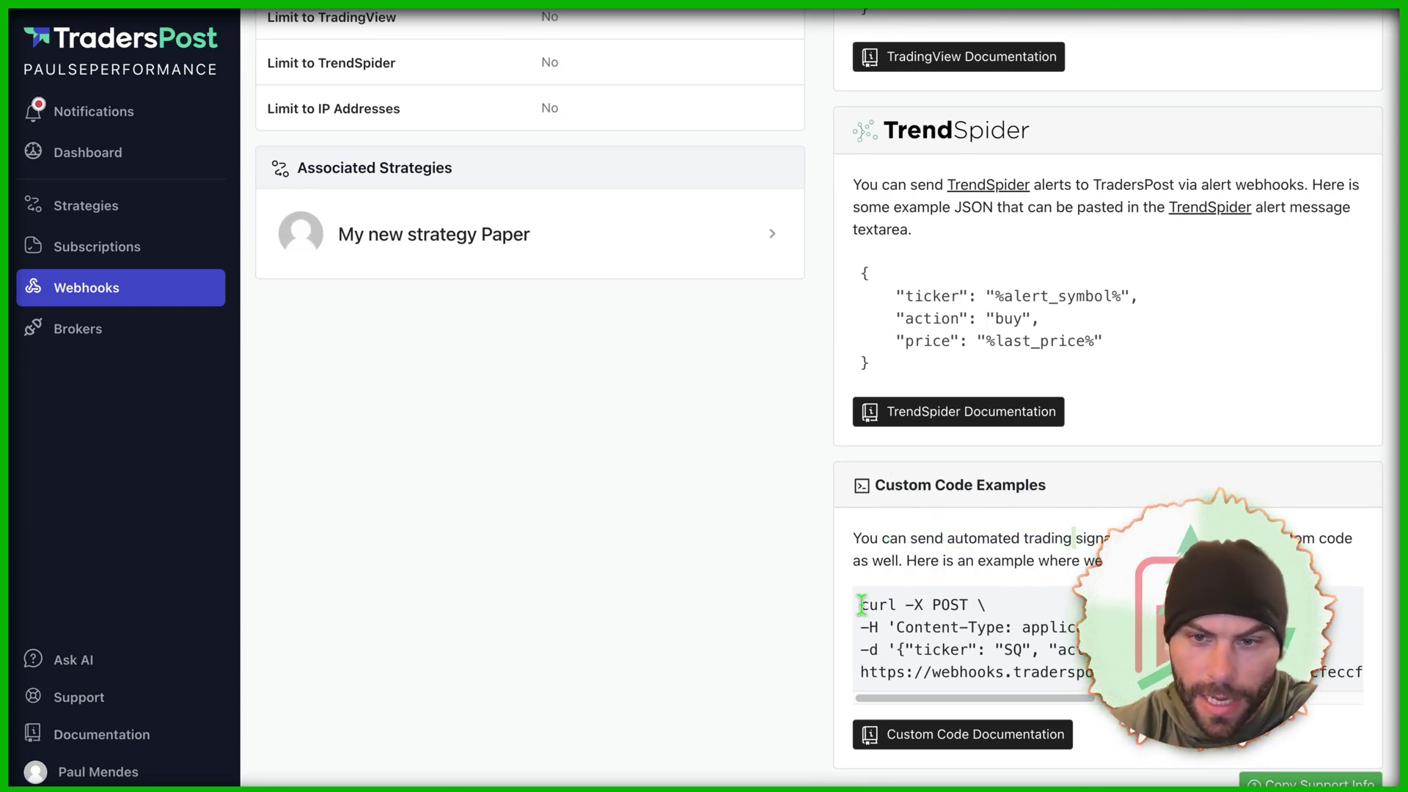
pyautogui.scroll(5, 964, 651)
pyautogui.moveTo(986, 357); pyautogui.dragTo(1066, 358)
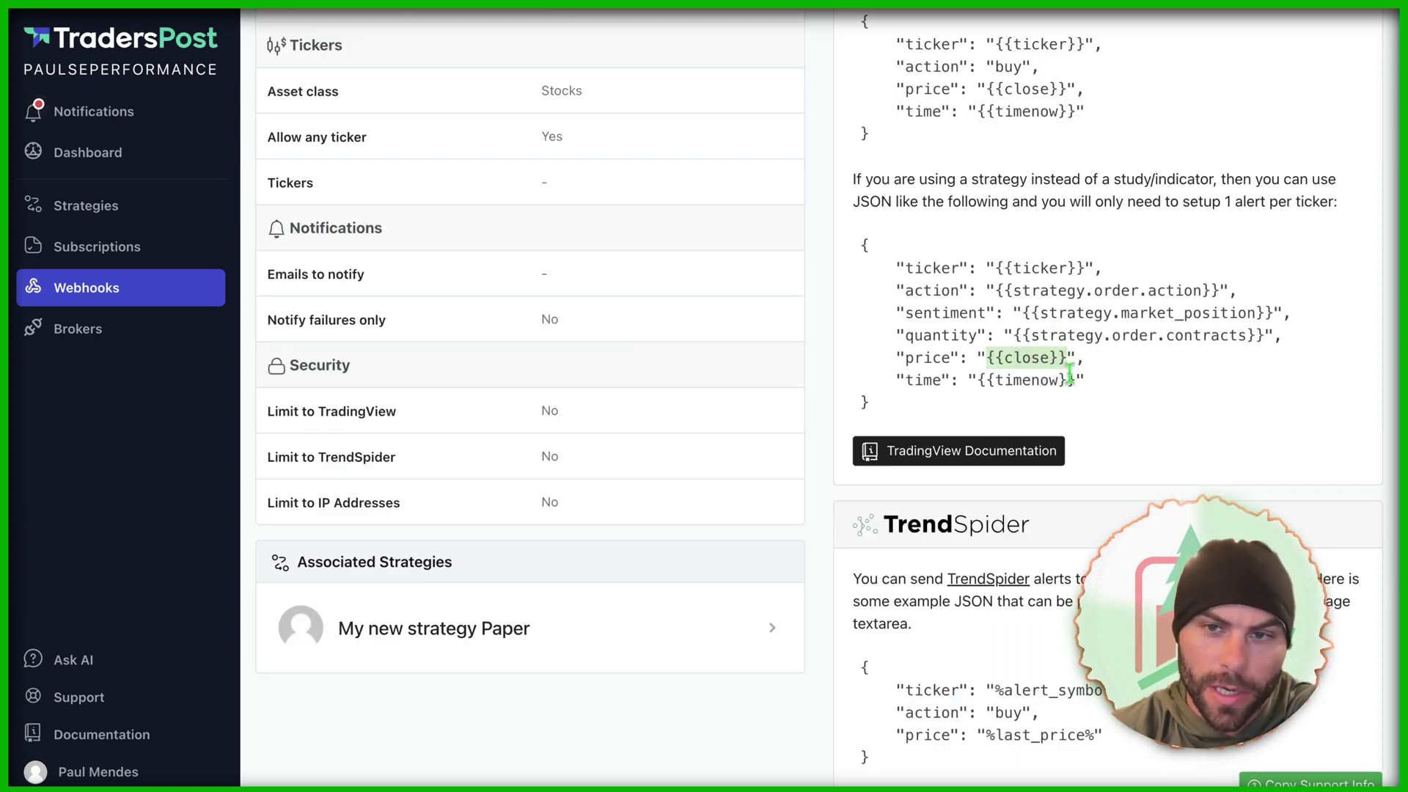
pyautogui.doubleClick(1031, 359)
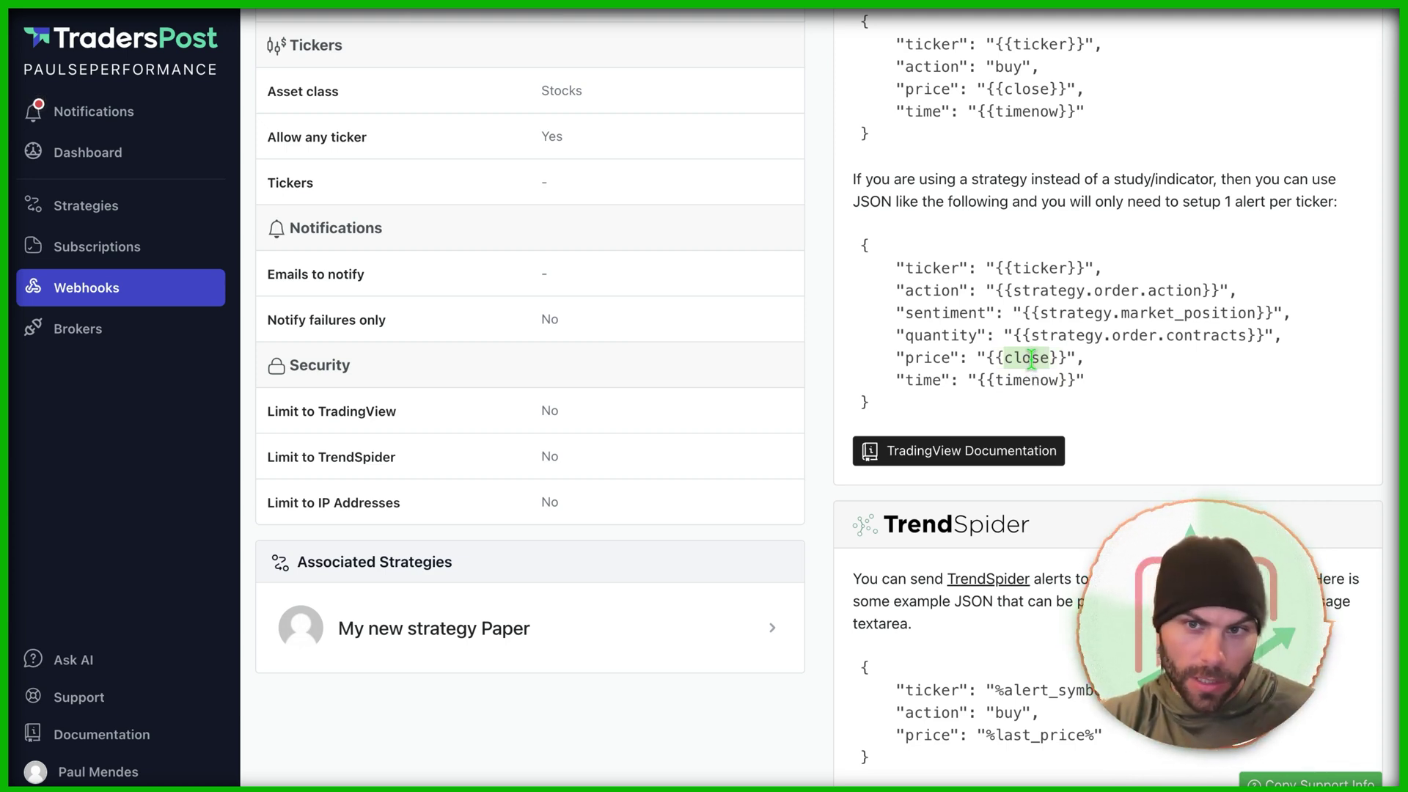
pyautogui.doubleClick(1039, 380)
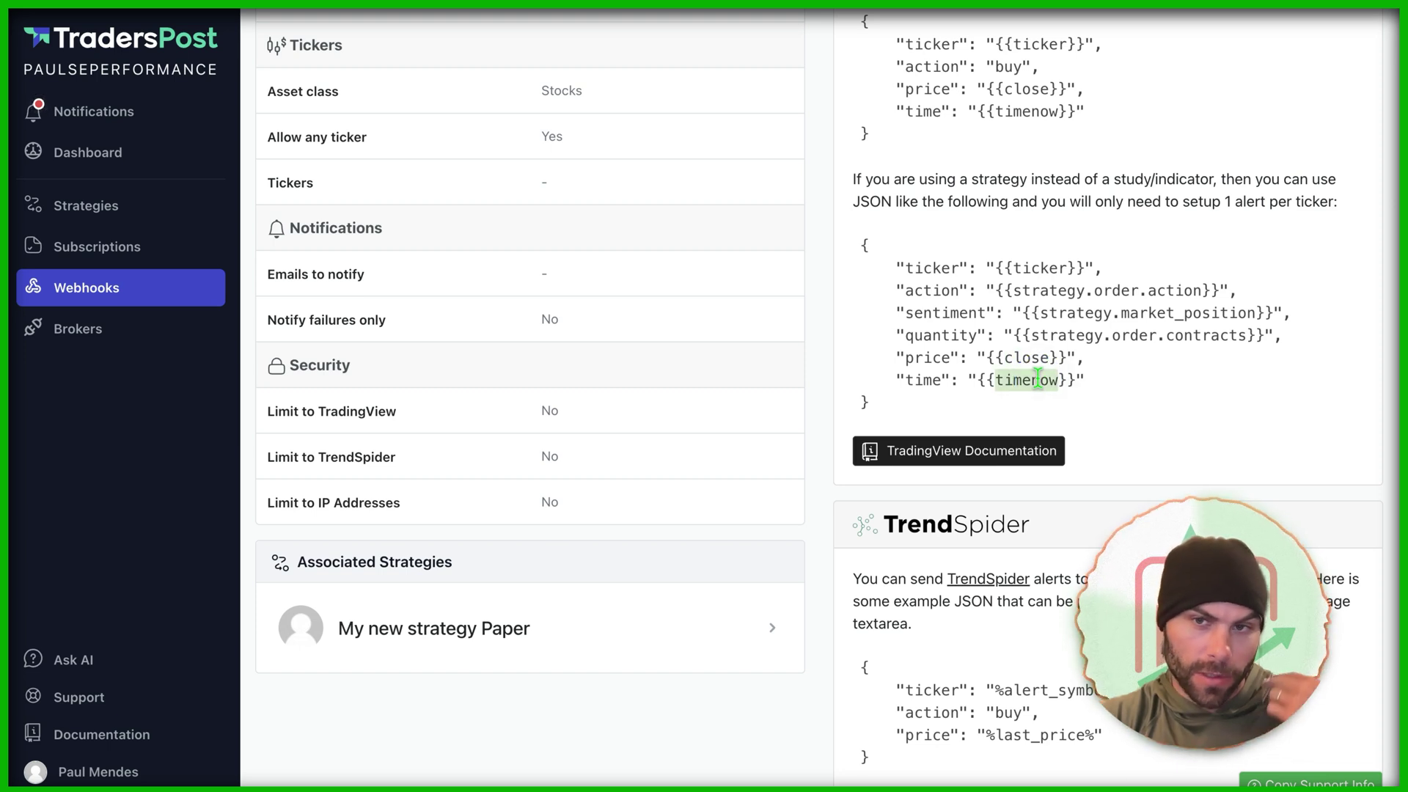
pyautogui.moveTo(1039, 335); pyautogui.dragTo(1257, 335)
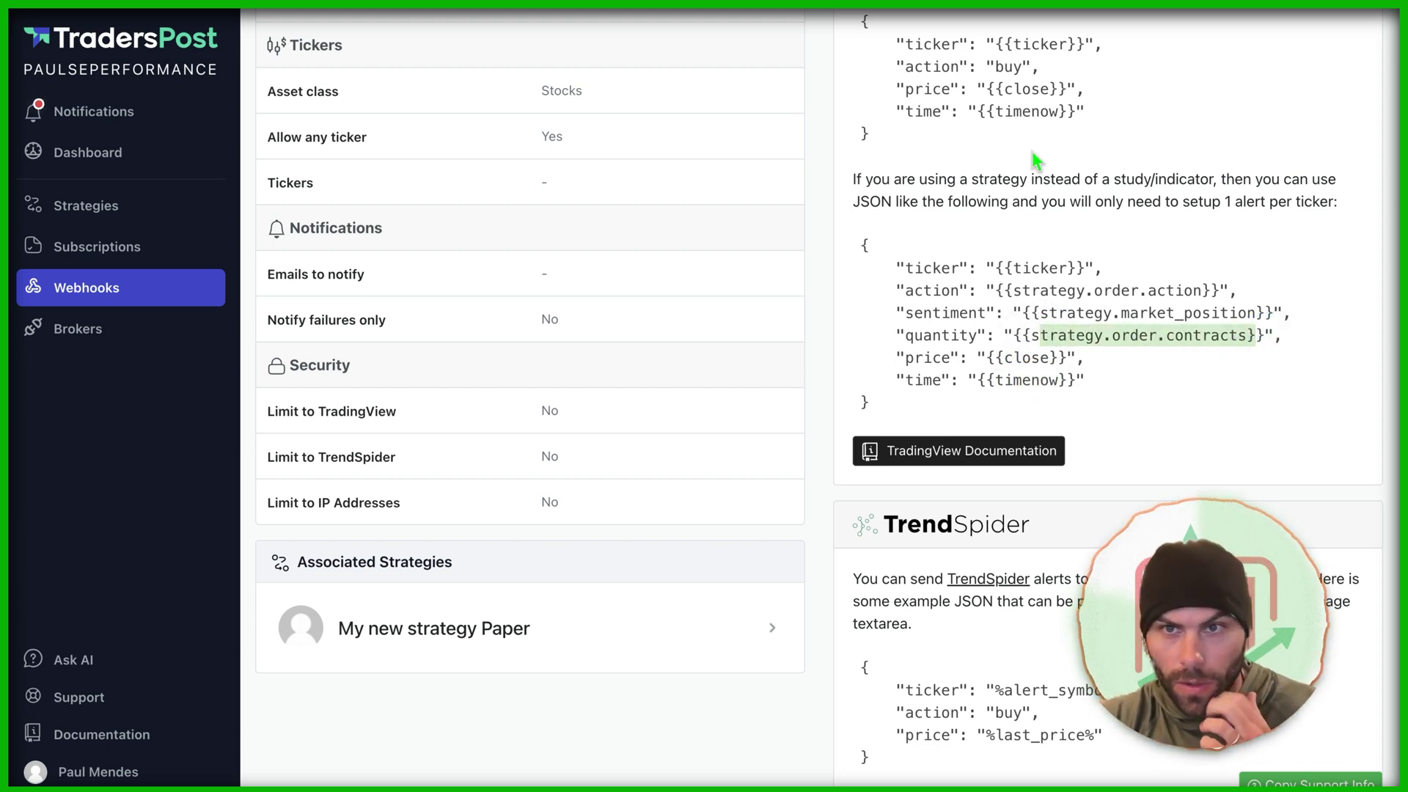
pyautogui.scroll(-5, 1032, 151)
# Step: Copy the example SQ buy curl command, run it in Terminal, and check the webhook logs
pyautogui.click(861, 598)
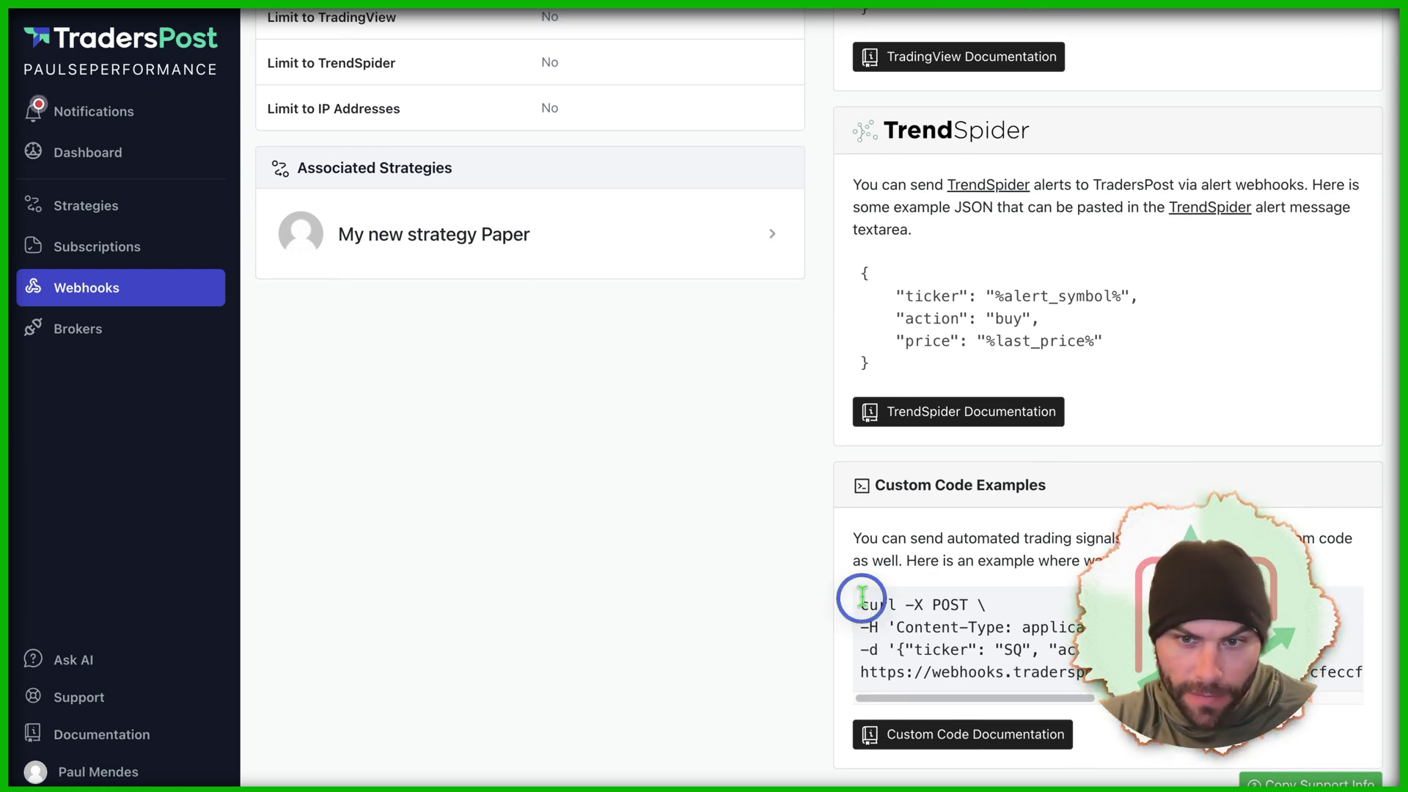
pyautogui.tripleClick(862, 598)
pyautogui.doubleClick(1013, 650)
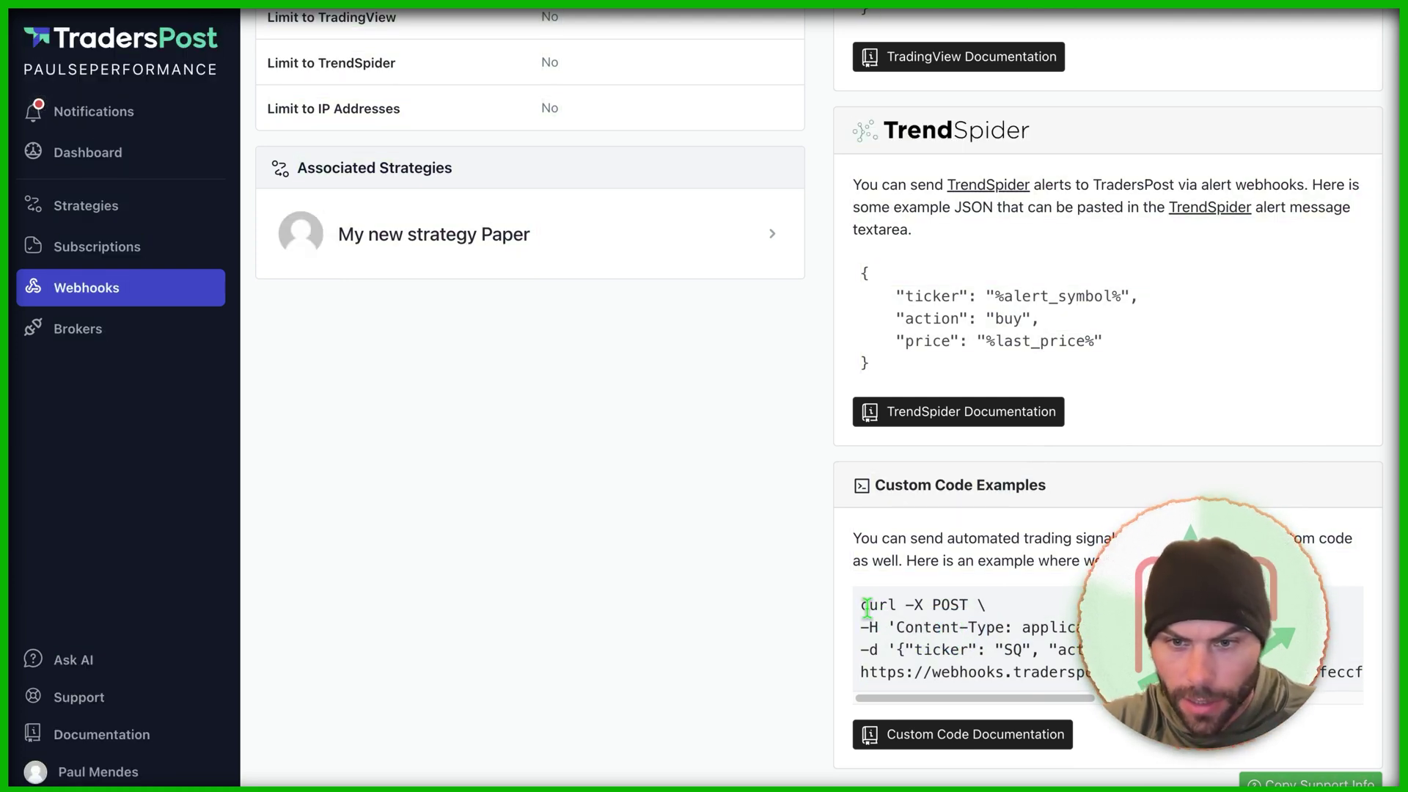
pyautogui.moveTo(862, 671); pyautogui.dragTo(1356, 672)
pyautogui.press('super+space')
pyautogui.write('ter')
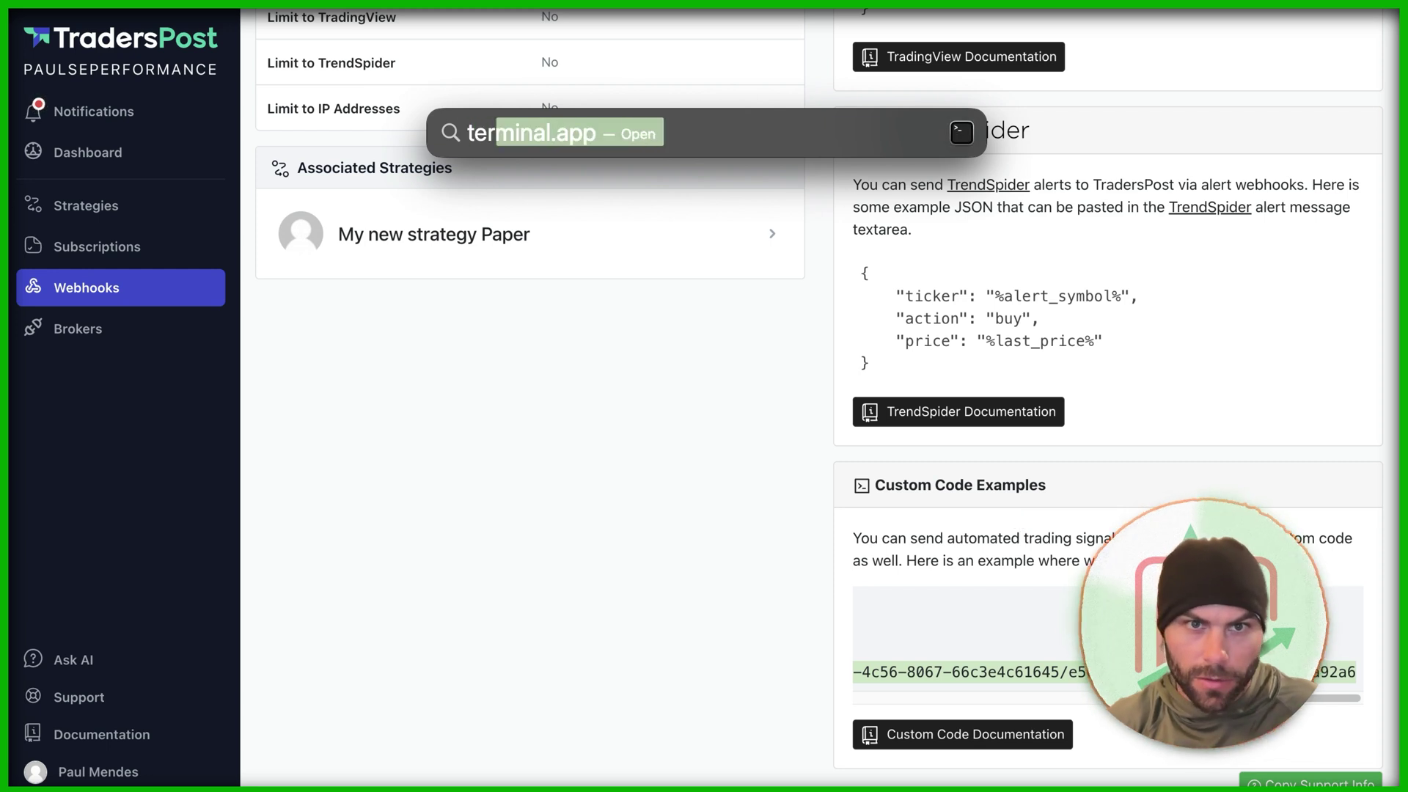
pyautogui.press('Return')
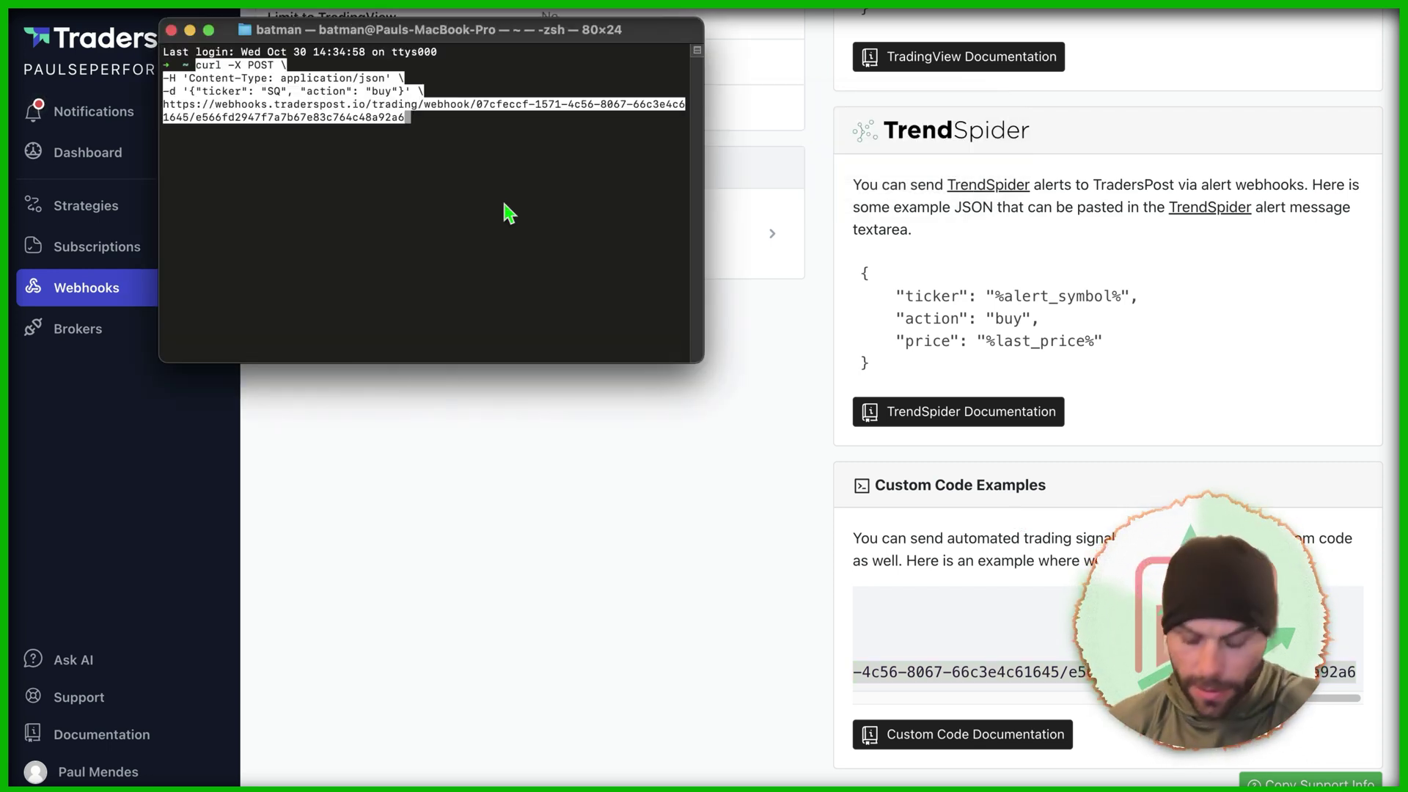
pyautogui.press('Return')
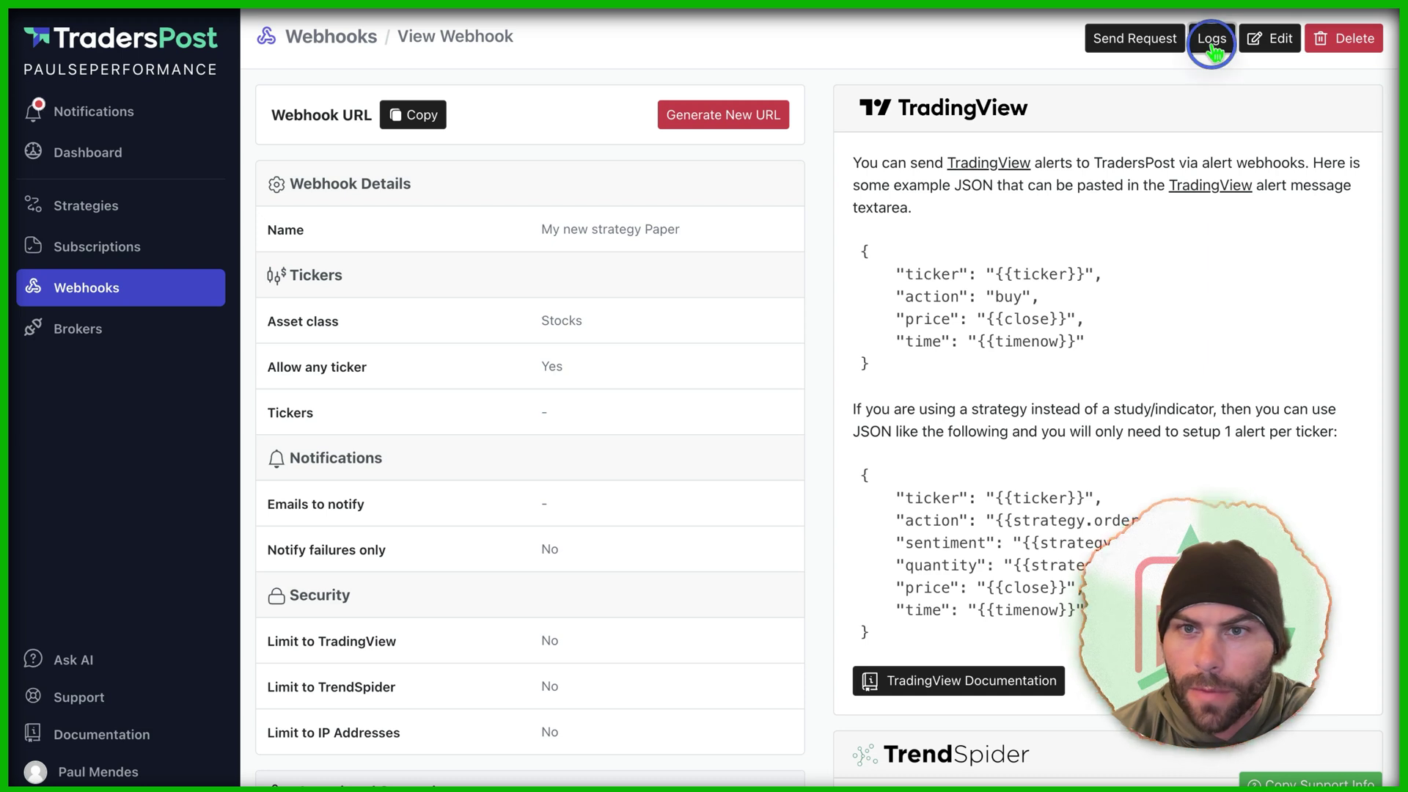
pyautogui.click(1209, 38)
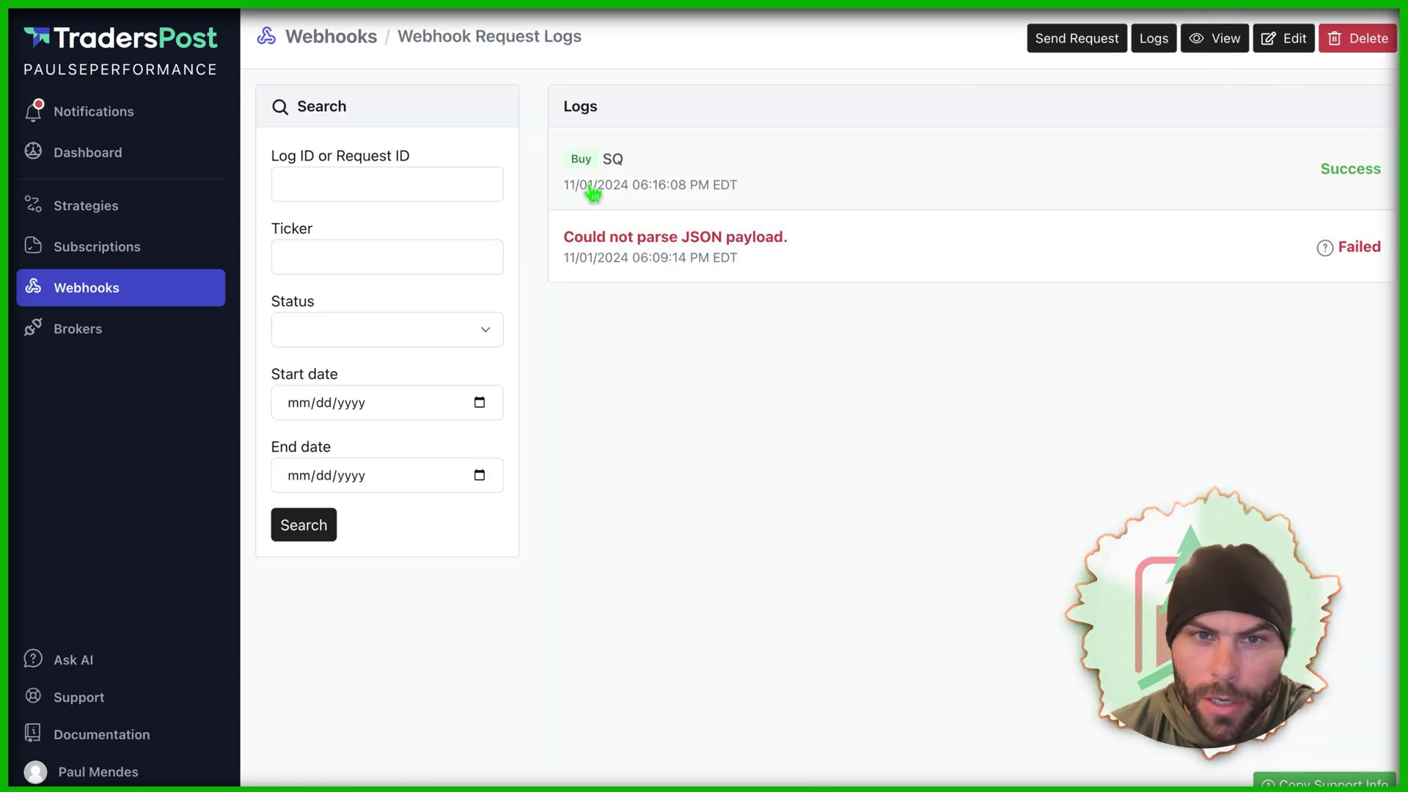
# Step: Inspect the failed 'Could not parse JSON payload' request and the successful SQ buy request
pyautogui.click(683, 256)
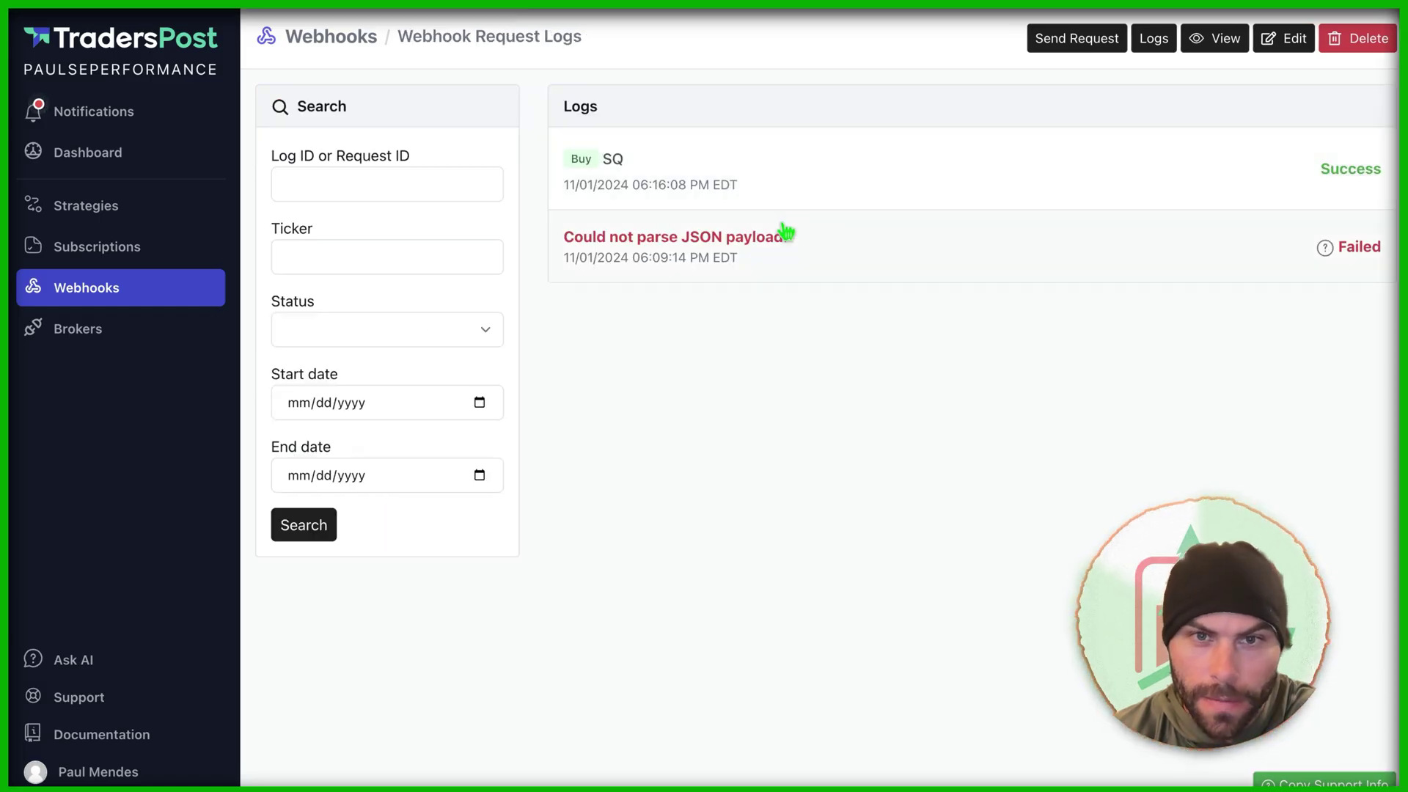
pyautogui.click(879, 202)
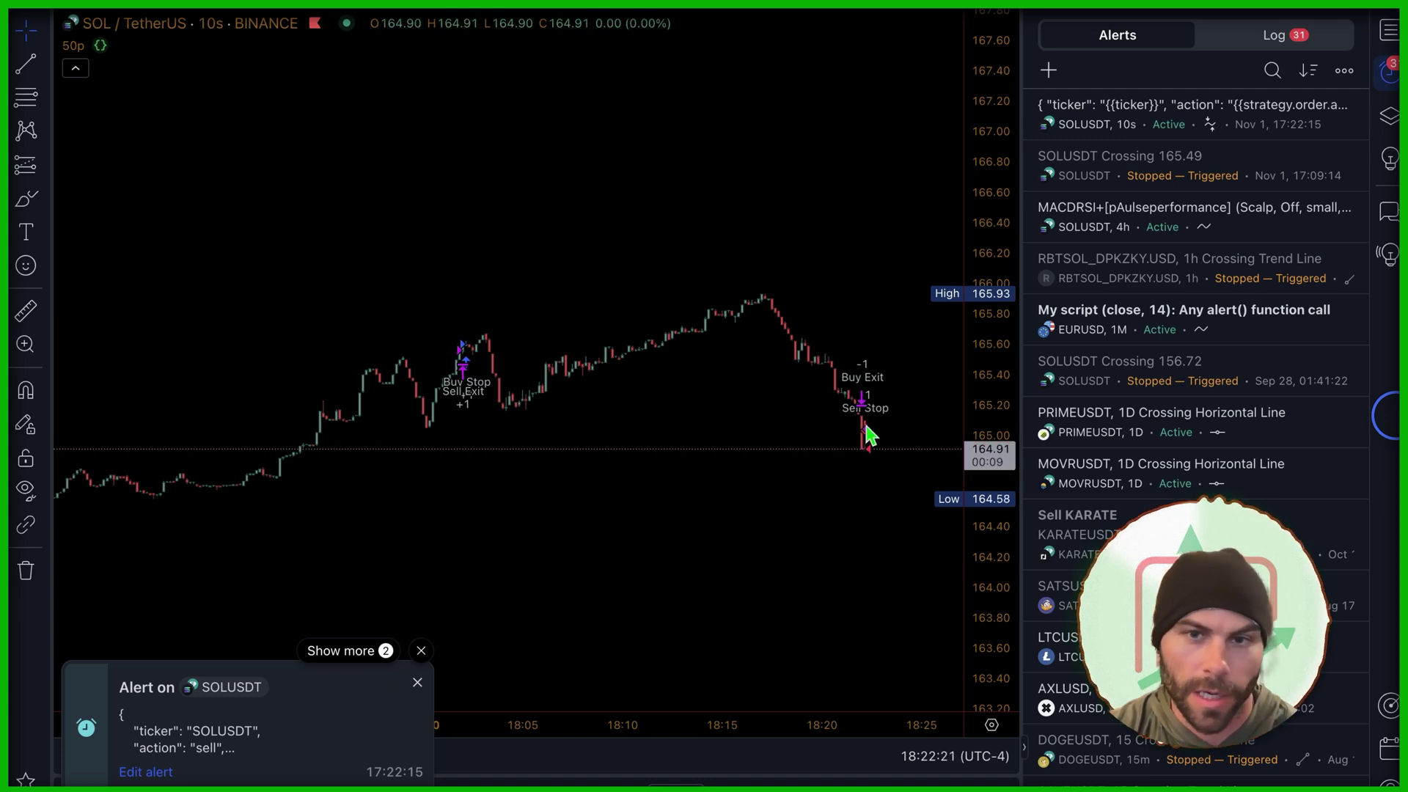
# Step: Zoom the SOLUSDT 10s chart in on the latest candles as the sell alert fires
pyautogui.scroll(5, 901, 444)
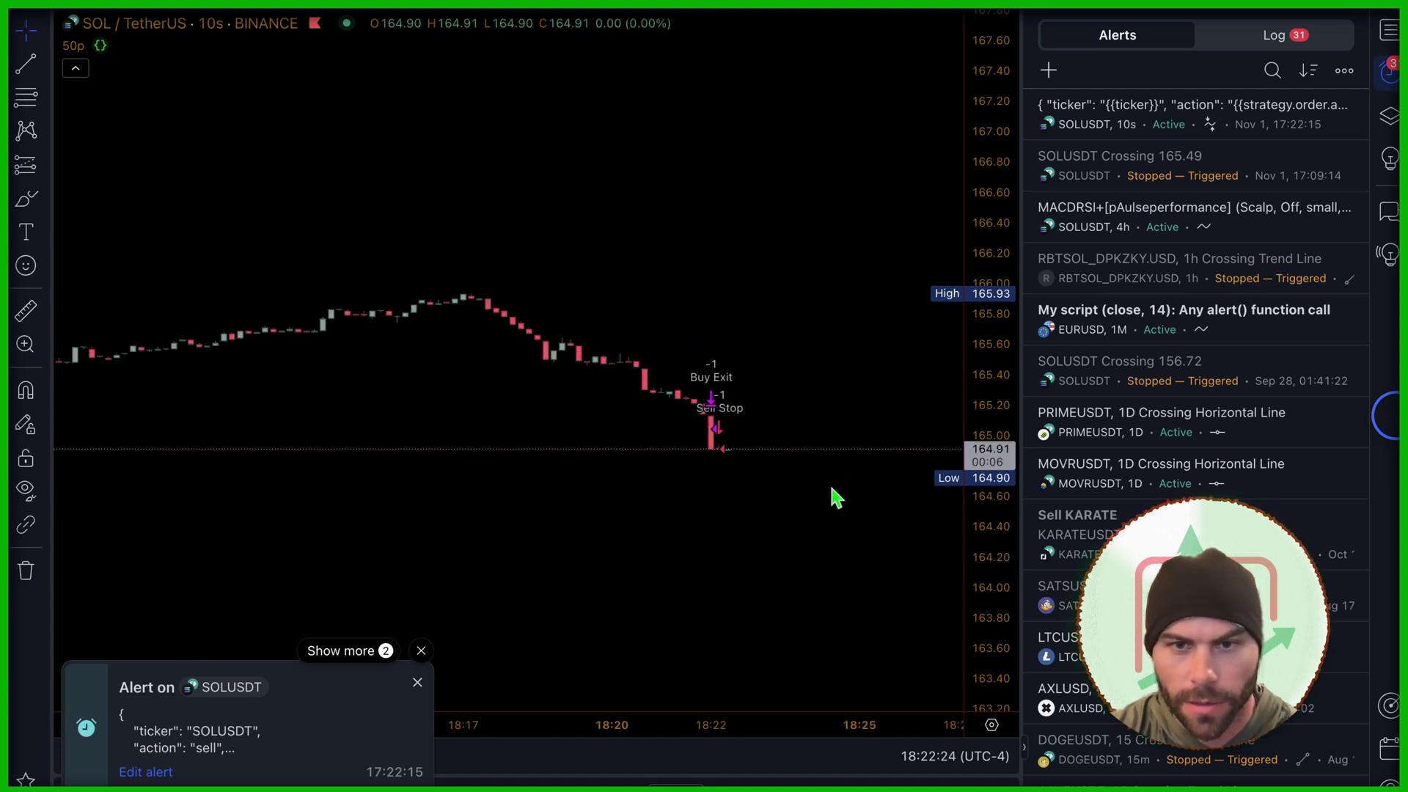
# Step: Open TradingView's alert log and widen it to read the full SOLUSDT sell JSON messages
pyautogui.click(1276, 35)
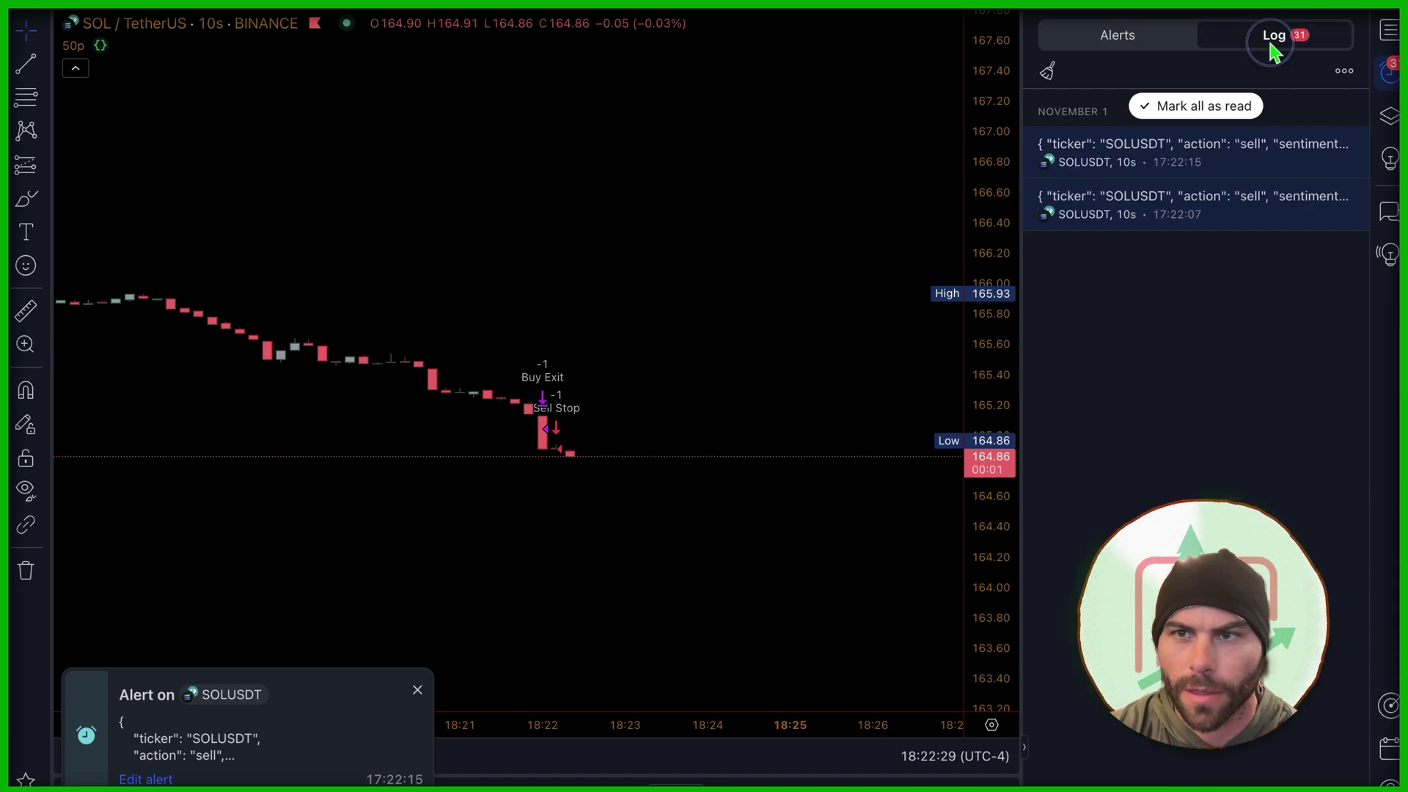
pyautogui.moveTo(1022, 161); pyautogui.dragTo(425, 172)
pyautogui.moveTo(543, 158)
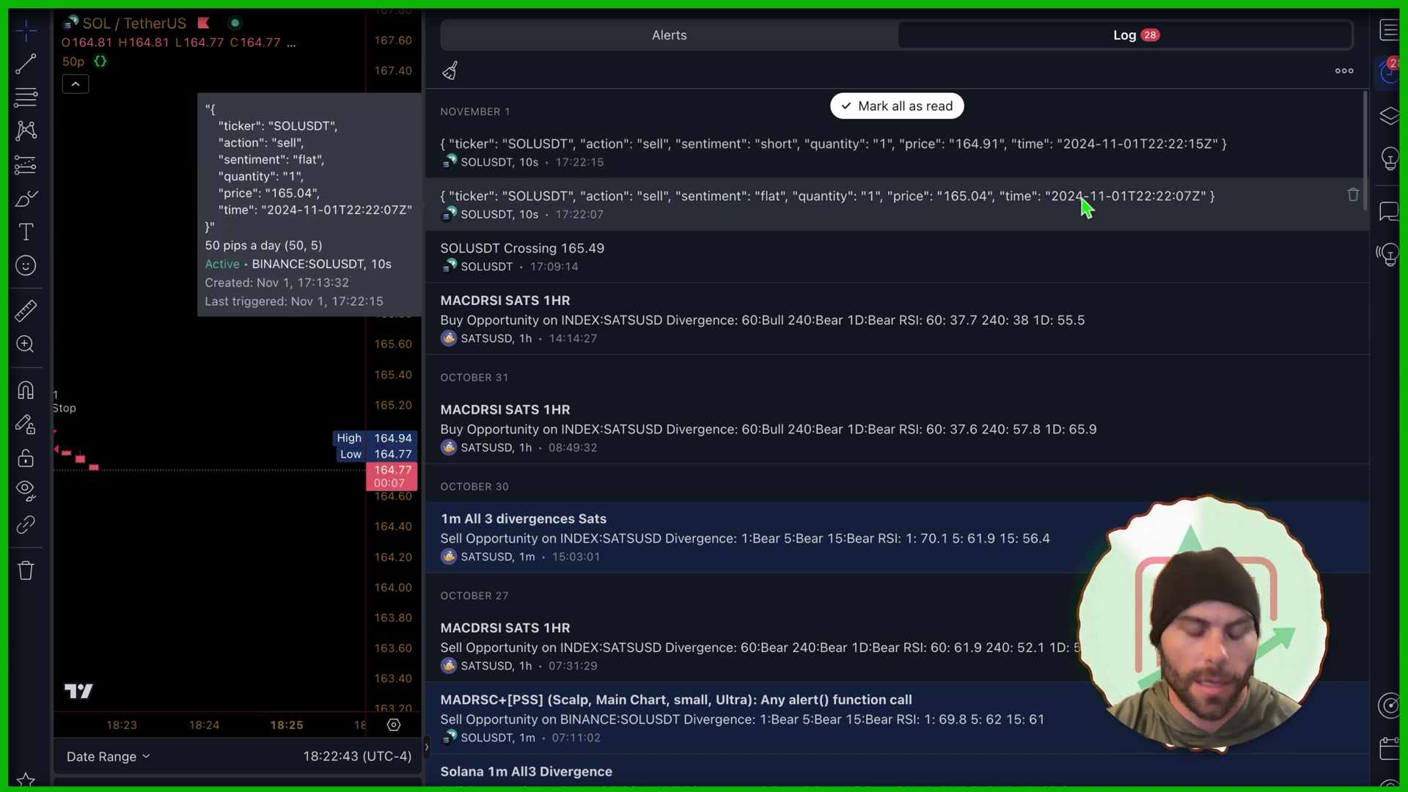
pyautogui.press('super+Tab')
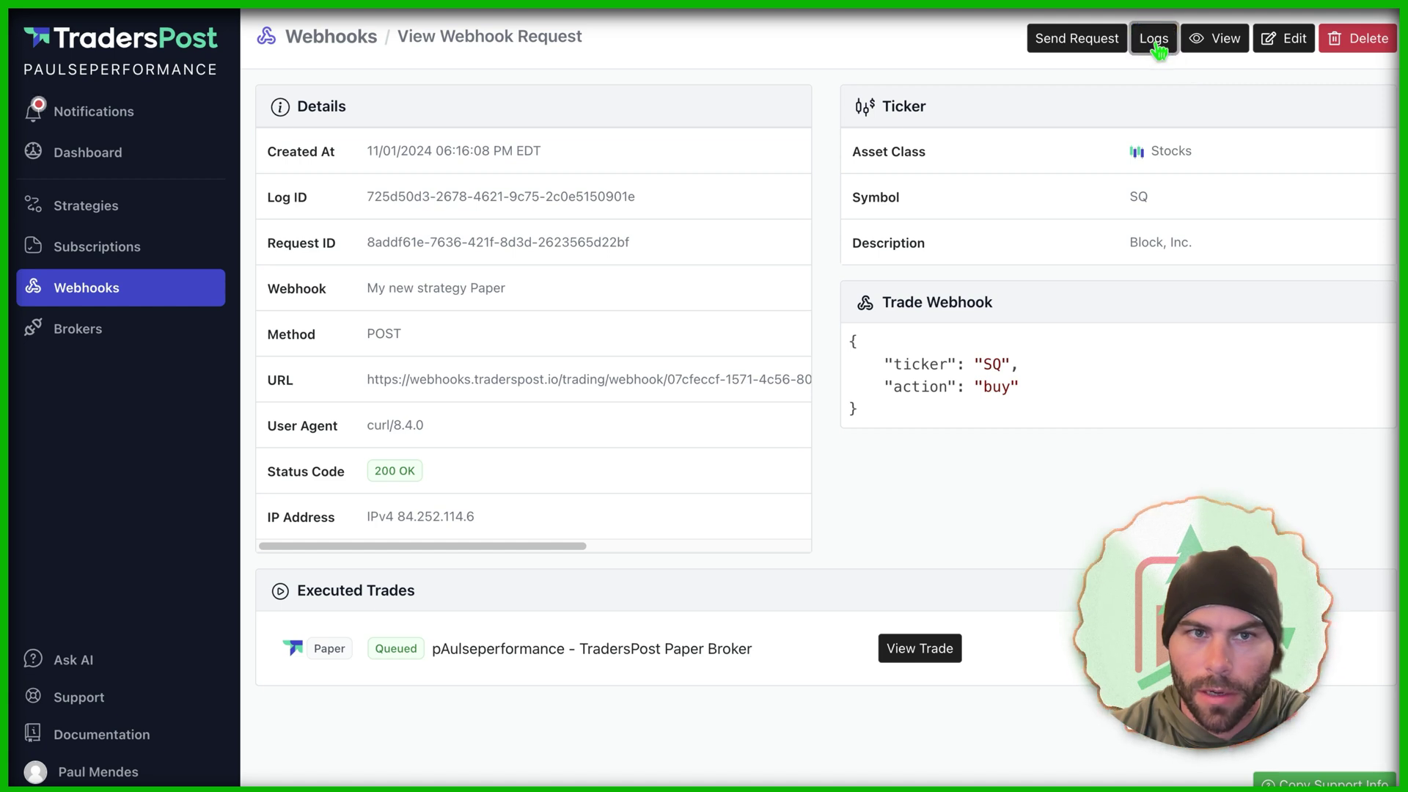
# Step: Open the newest failed SOLUSDT request and read its 'Ticker does not exist' error details
pyautogui.click(1153, 39)
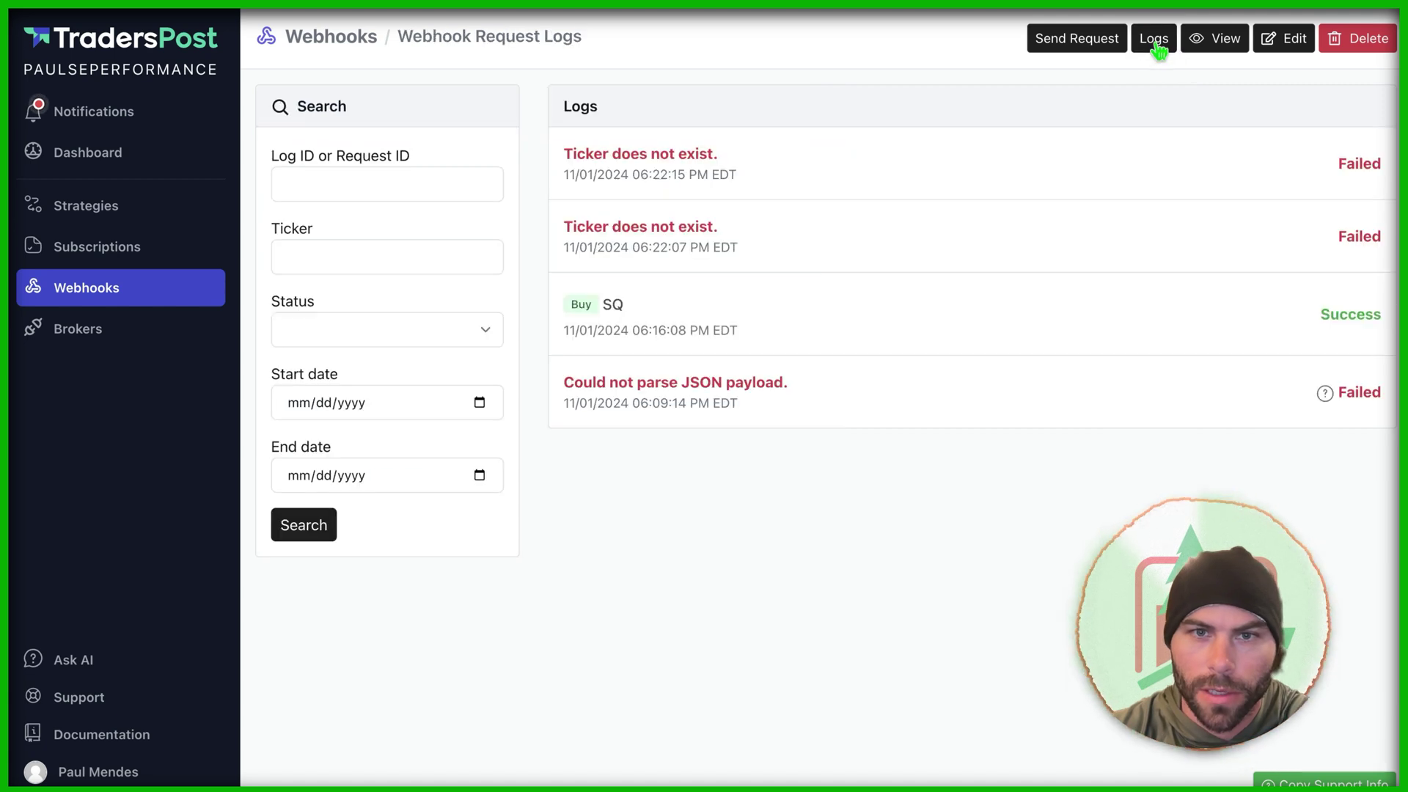
pyautogui.click(715, 253)
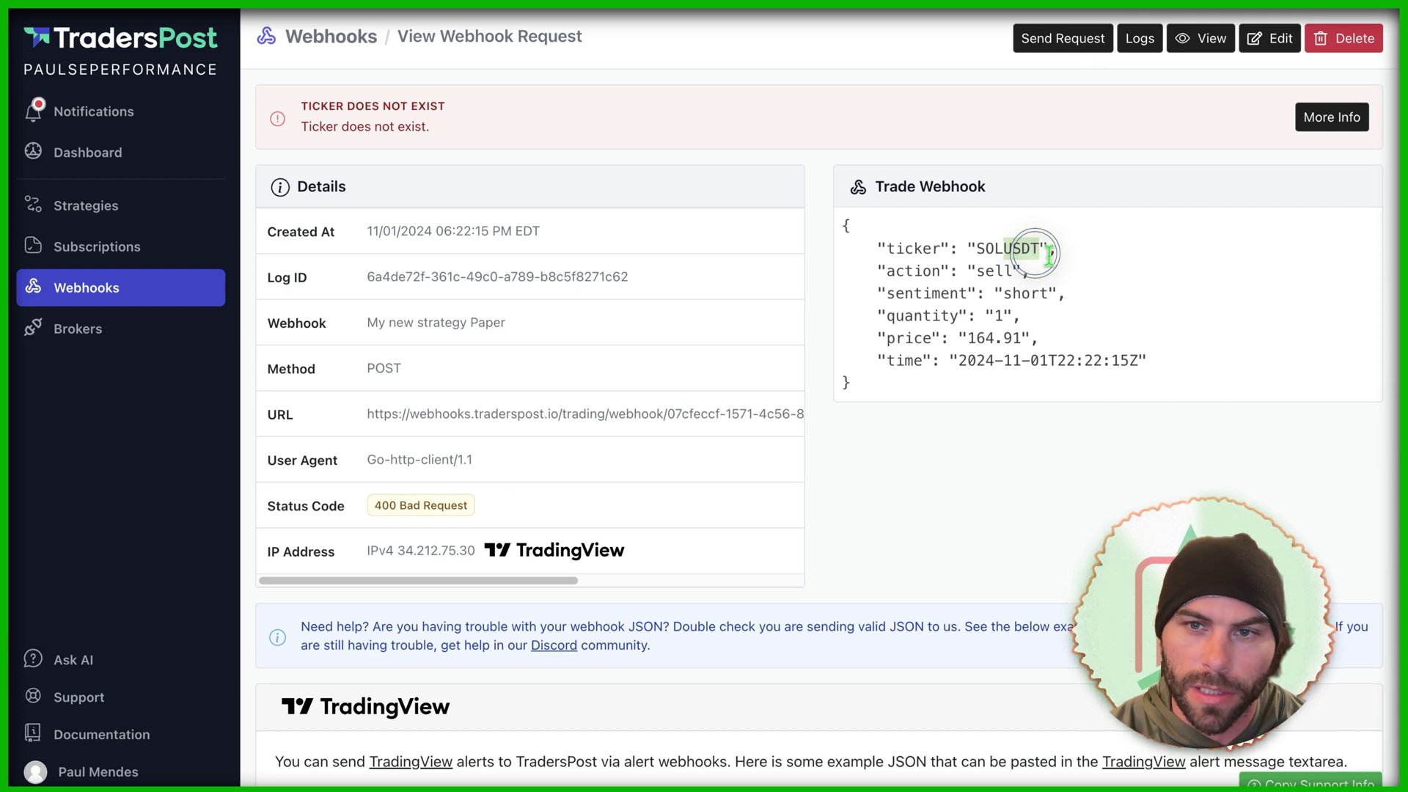
pyautogui.moveTo(1030, 247); pyautogui.dragTo(977, 247)
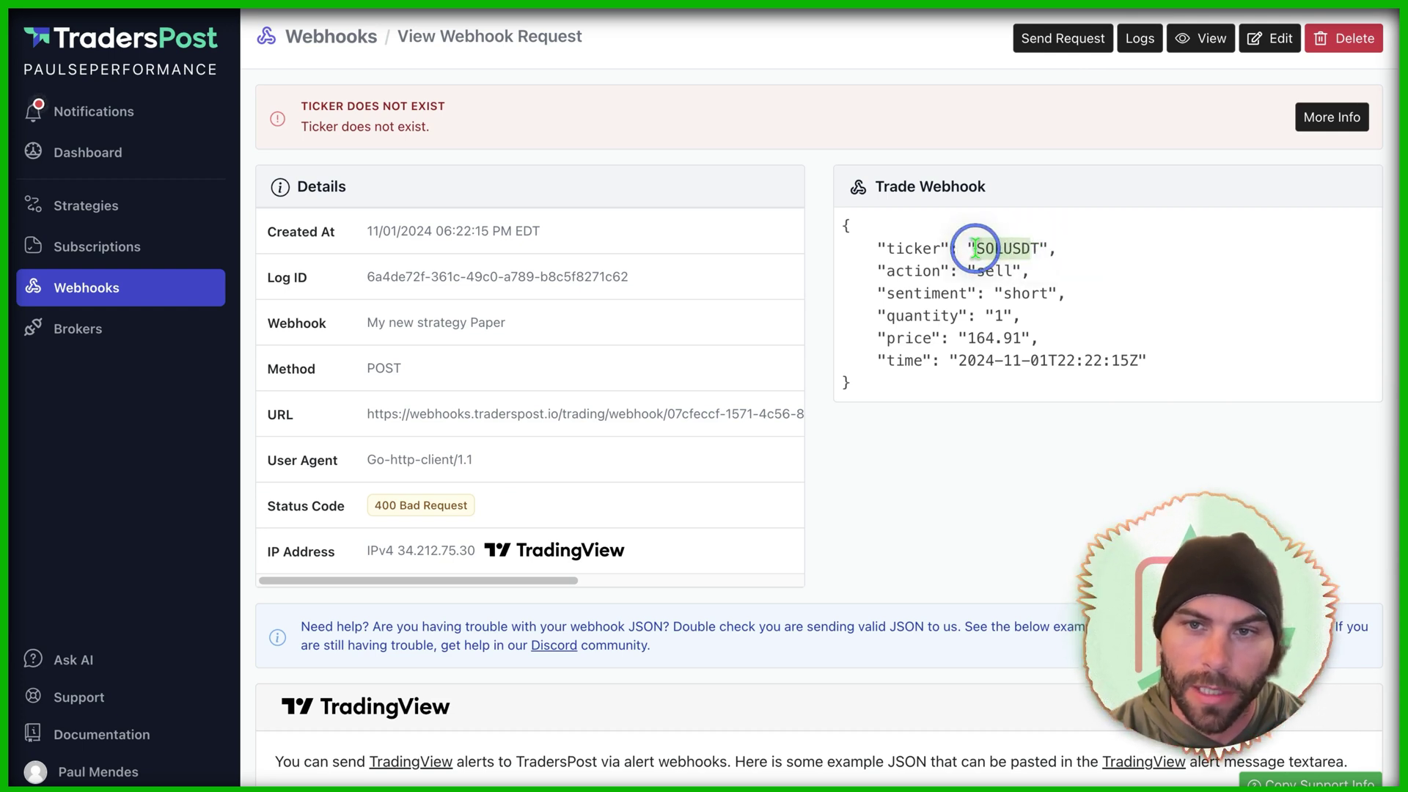
pyautogui.click(1309, 126)
pyautogui.scroll(-1, 408, 386)
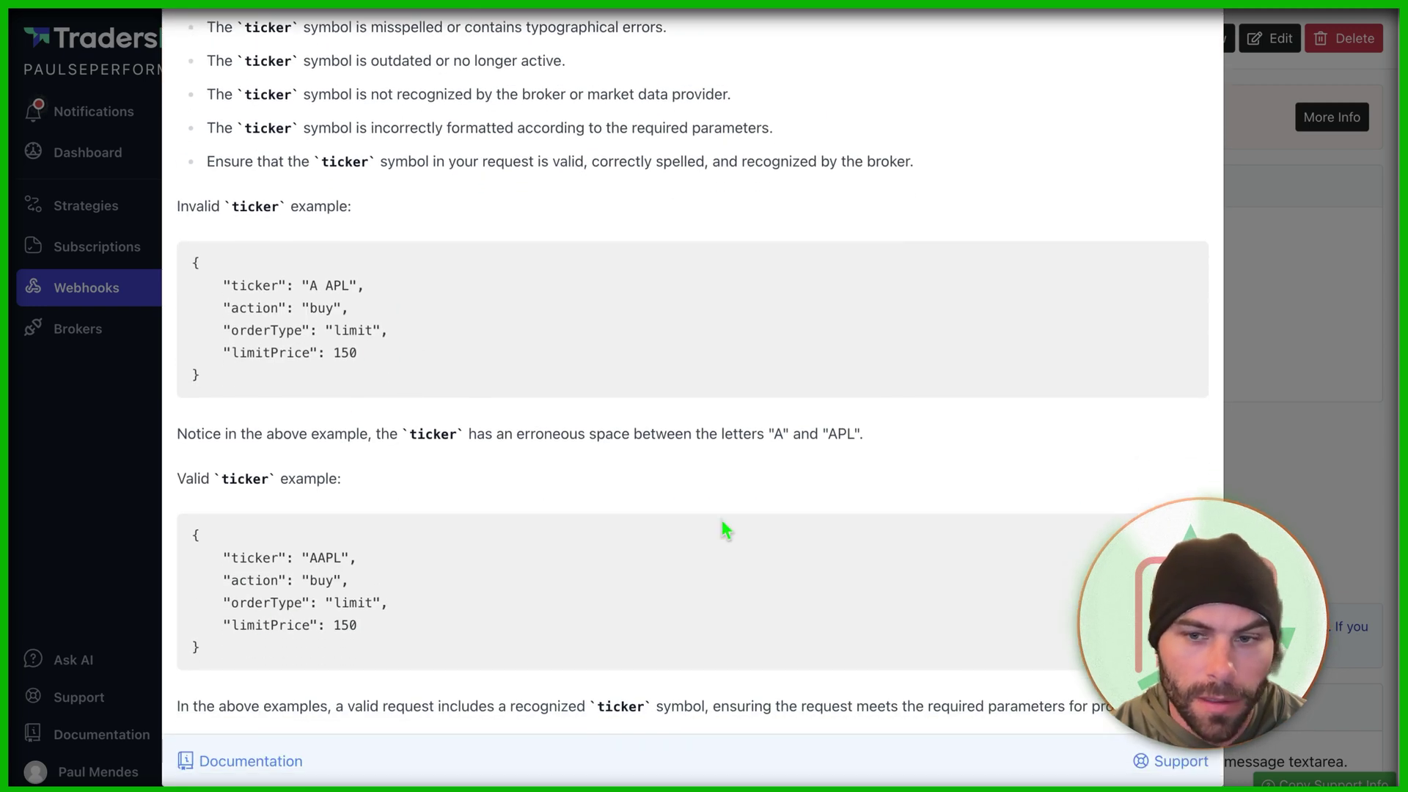
pyautogui.click(1256, 249)
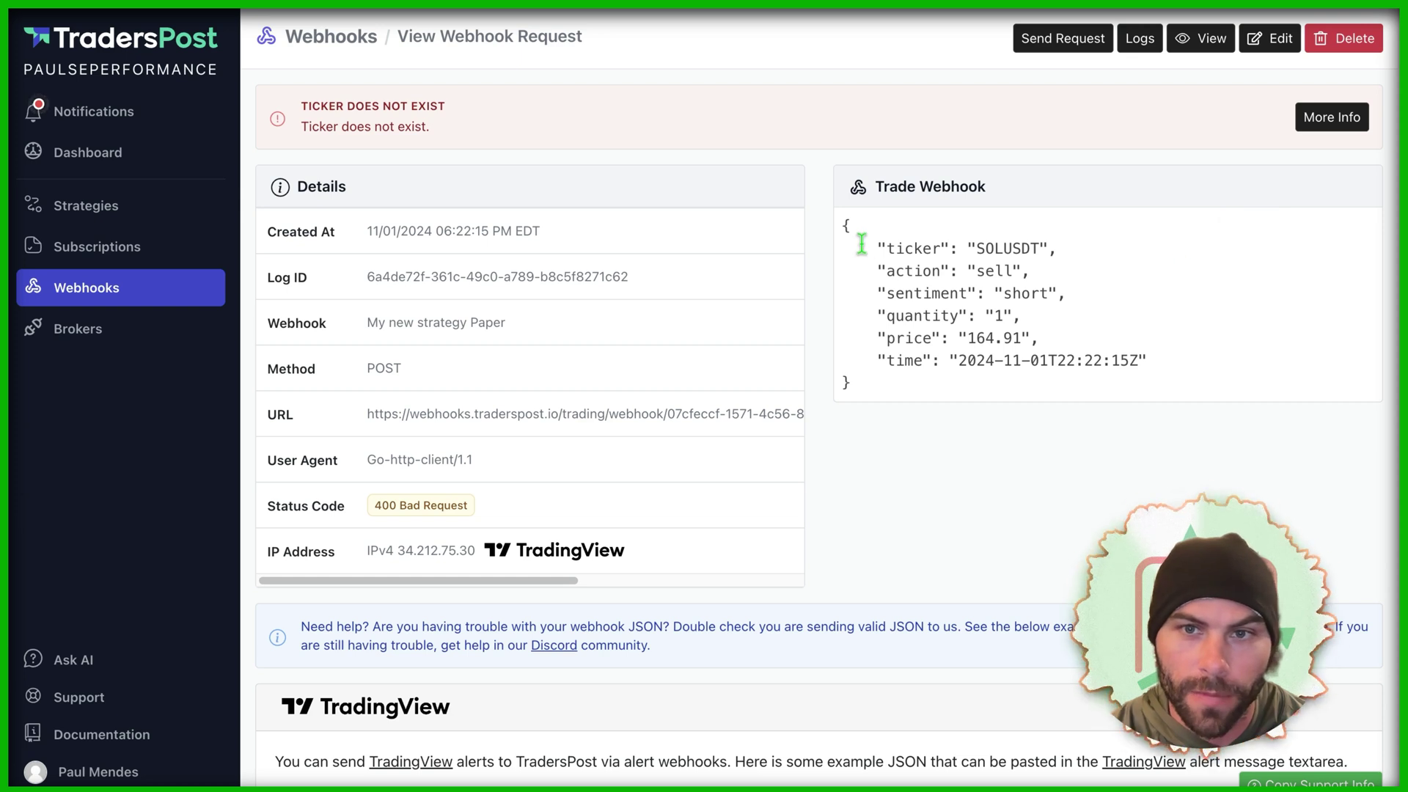
# Step: Copy the request's Trade Webhook JSON and bring it over to Terminal
pyautogui.moveTo(842, 227); pyautogui.dragTo(851, 384)
pyautogui.press('super+c')
pyautogui.press('super+Tab')
# Step: Reuse the earlier curl command to resend the SQ buy test request to the webhook
pyautogui.press('super+v')
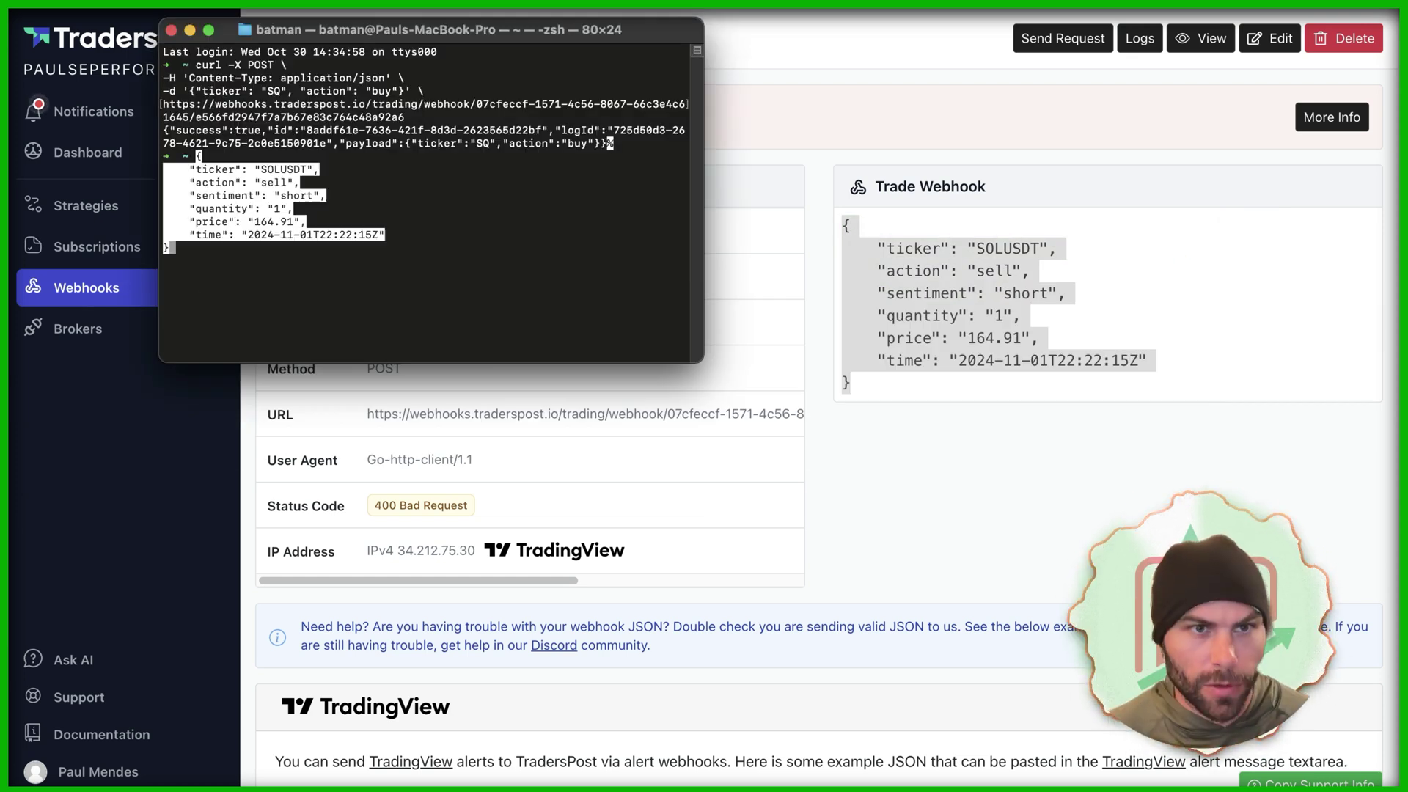
pyautogui.moveTo(195, 65); pyautogui.dragTo(643, 150)
pyautogui.press('super+c')
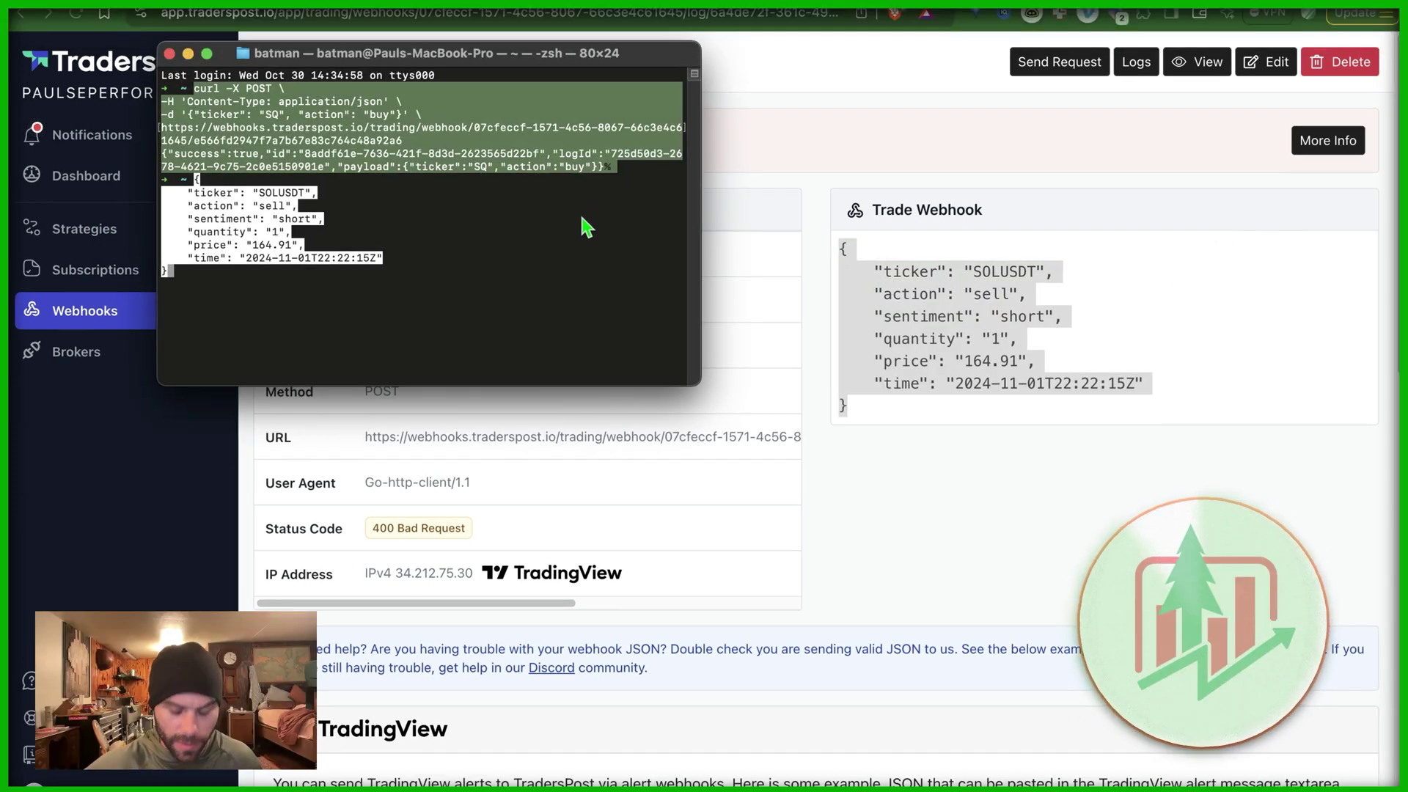
pyautogui.press('Return')
pyautogui.press('super+v')
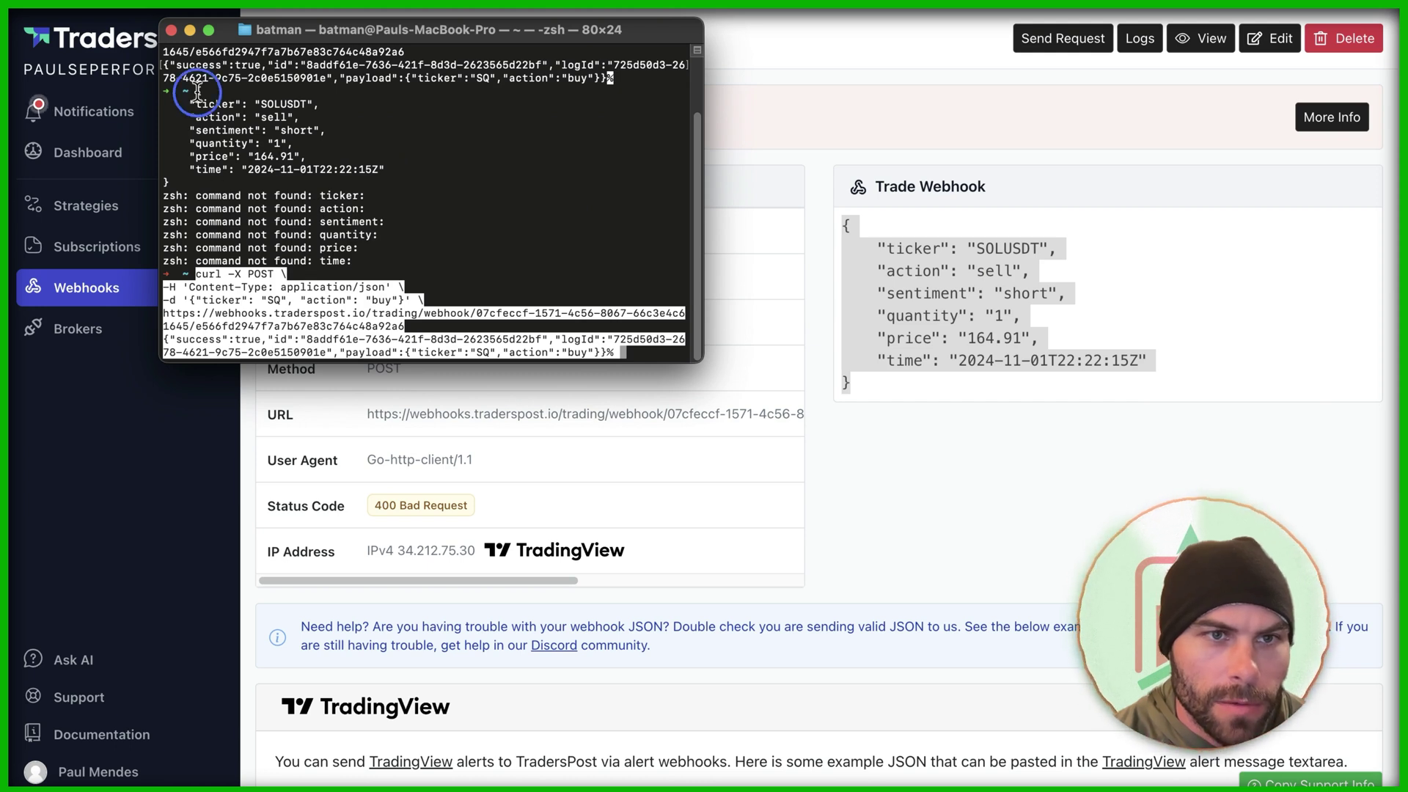
pyautogui.moveTo(169, 65); pyautogui.dragTo(195, 49)
pyautogui.moveTo(163, 130); pyautogui.dragTo(619, 145)
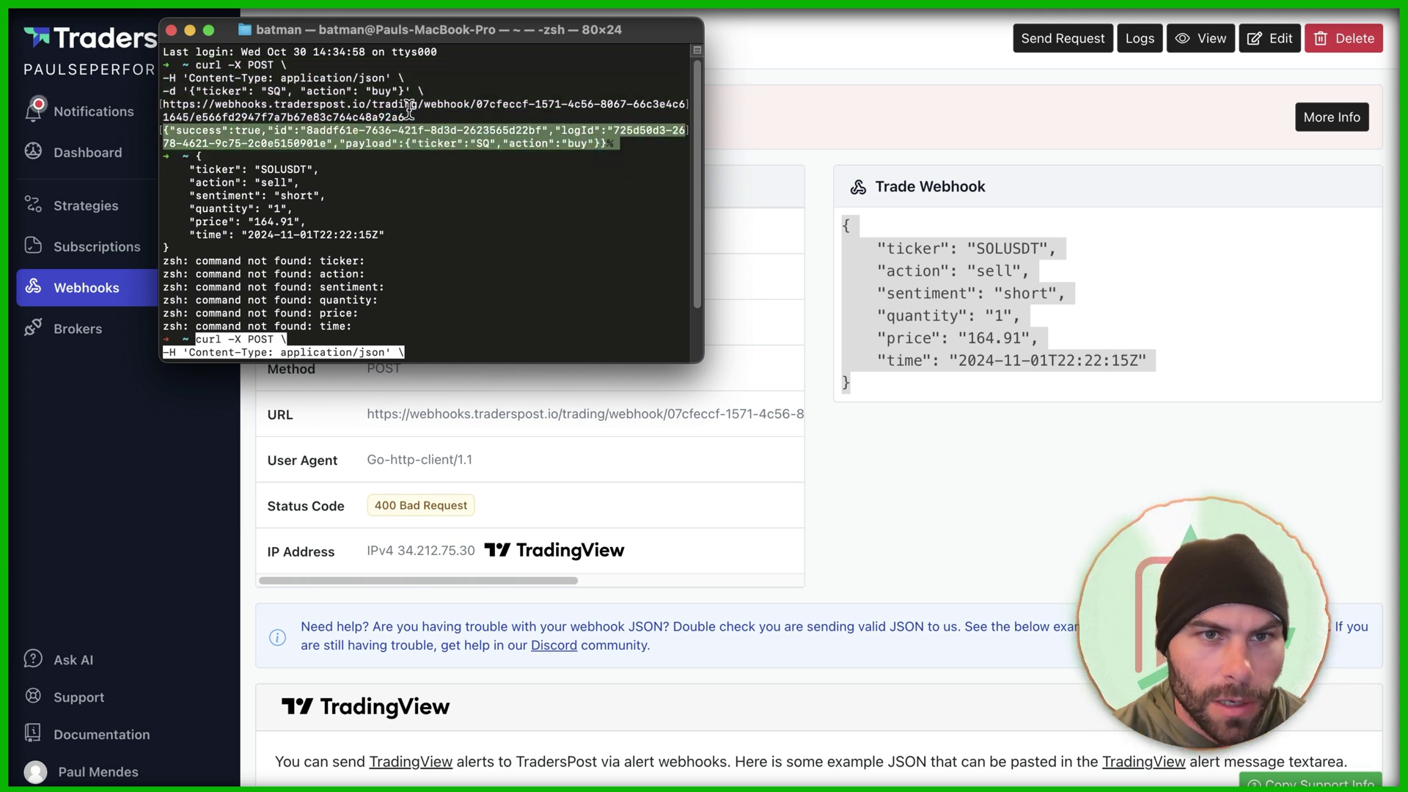
pyautogui.moveTo(404, 117); pyautogui.dragTo(196, 64)
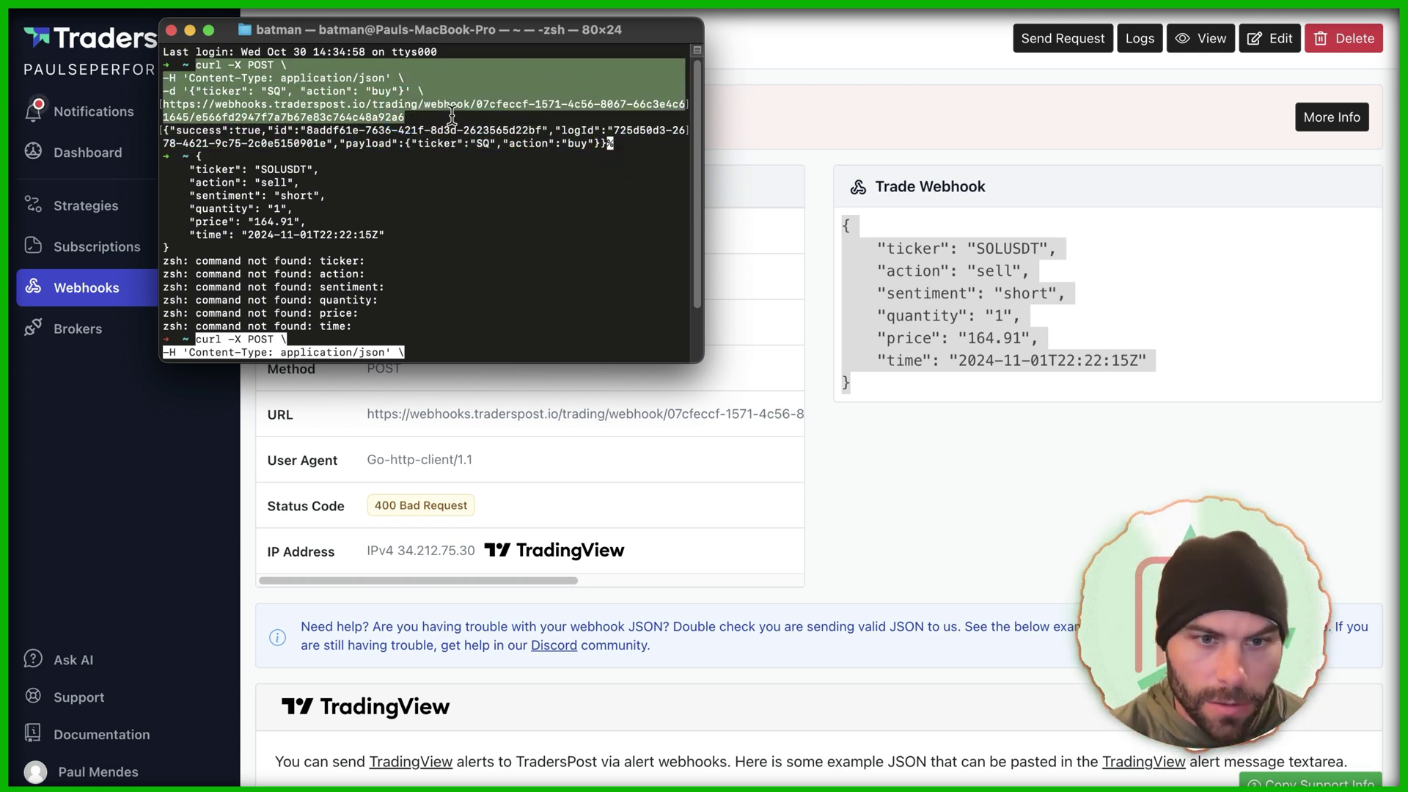
pyautogui.press('Return')
pyautogui.press('Return')
# Step: Post the sell Trade Webhook JSON via curl as SOLUSDT, then resend it with ticker SOLUSD
pyautogui.press('super+v')
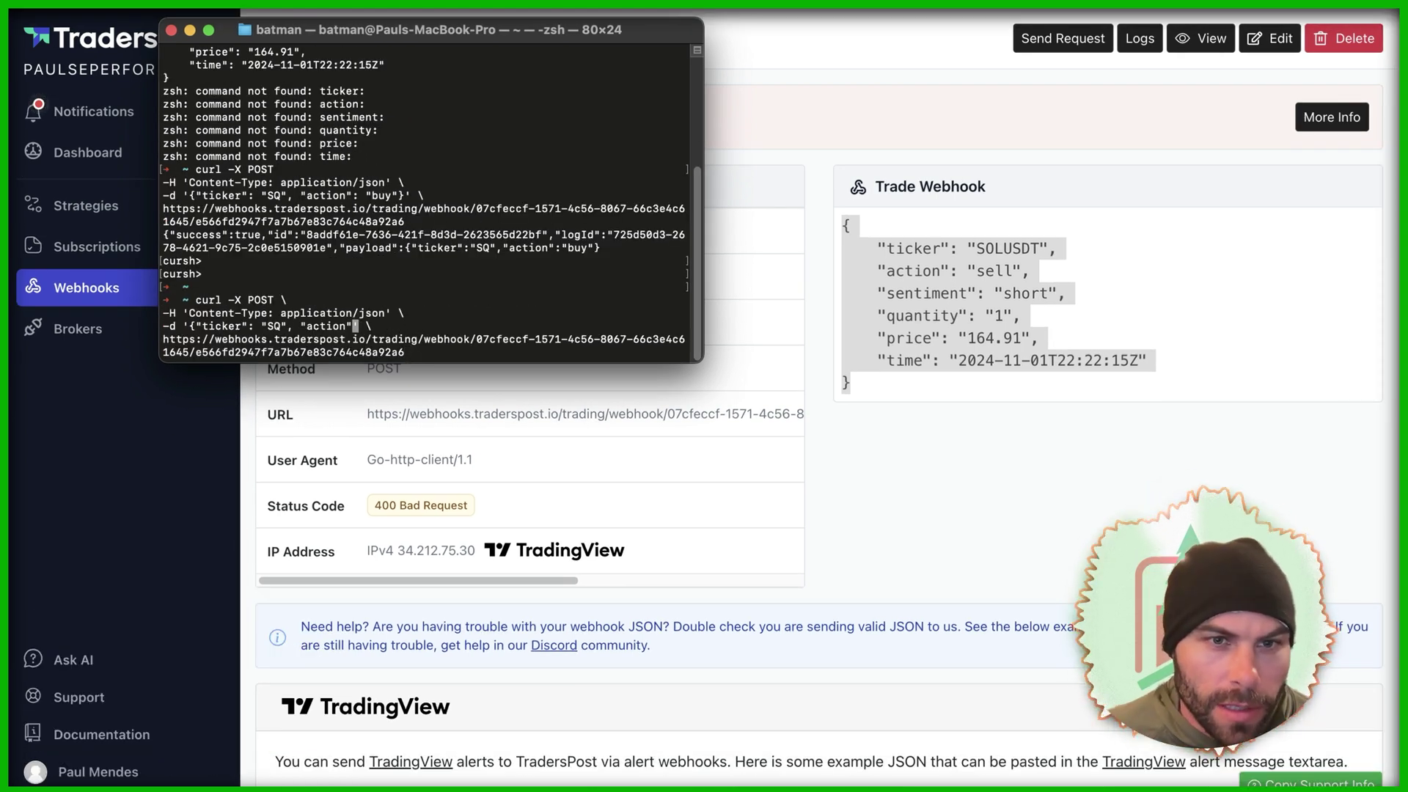
pyautogui.press('BackSpace')
pyautogui.press('BackSpace')
pyautogui.press('BackSpace')
pyautogui.press('BackSpace')
pyautogui.press('BackSpace')
pyautogui.press('BackSpace')
pyautogui.press('BackSpace')
pyautogui.press('BackSpace')
pyautogui.press('BackSpace')
pyautogui.press('BackSpace')
pyautogui.press('BackSpace')
pyautogui.press('BackSpace')
pyautogui.press('BackSpace')
pyautogui.press('BackSpace')
pyautogui.press('BackSpace')
pyautogui.press('BackSpace')
pyautogui.press('BackSpace')
pyautogui.press('BackSpace')
pyautogui.press('BackSpace')
pyautogui.press('BackSpace')
pyautogui.press('super+v')
pyautogui.press('Return')
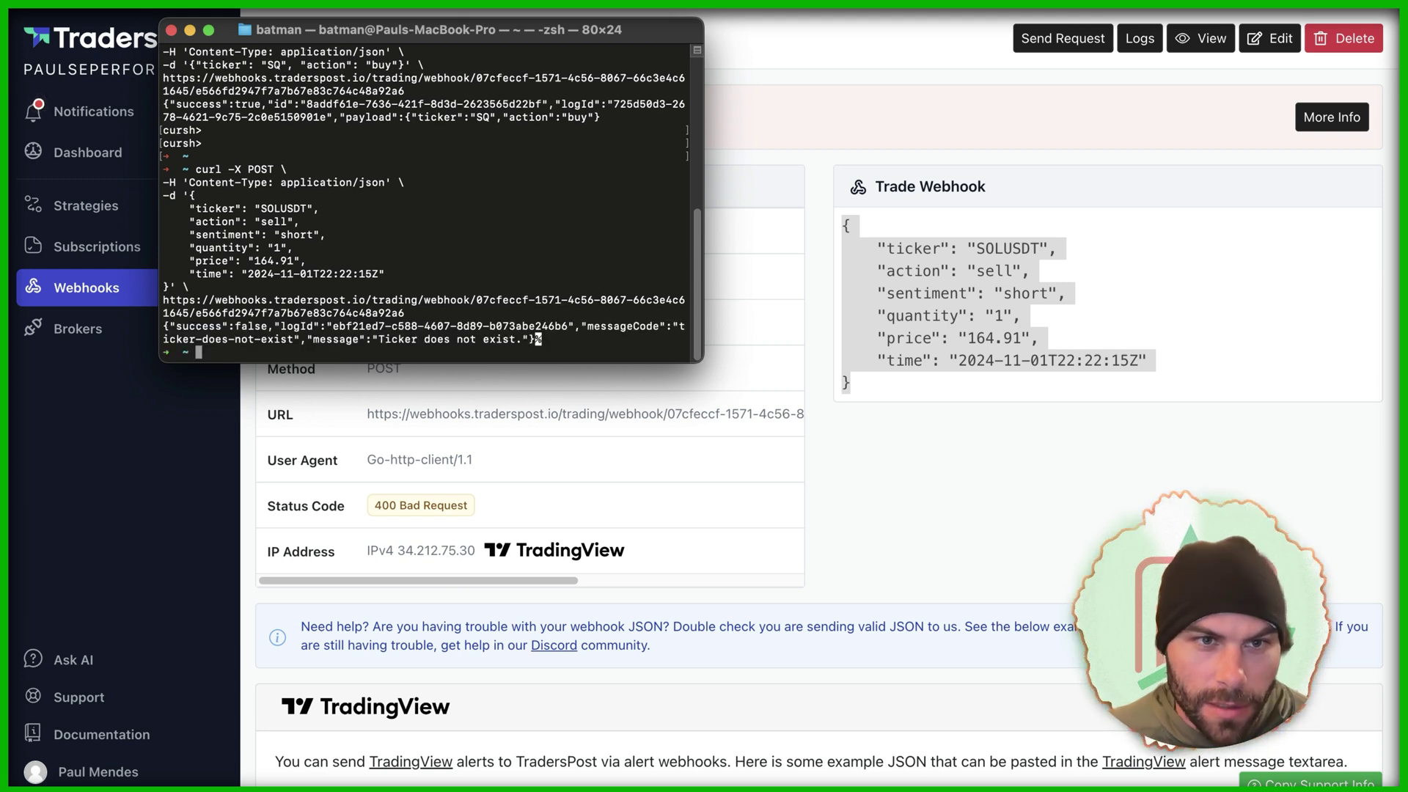
pyautogui.press('Up')
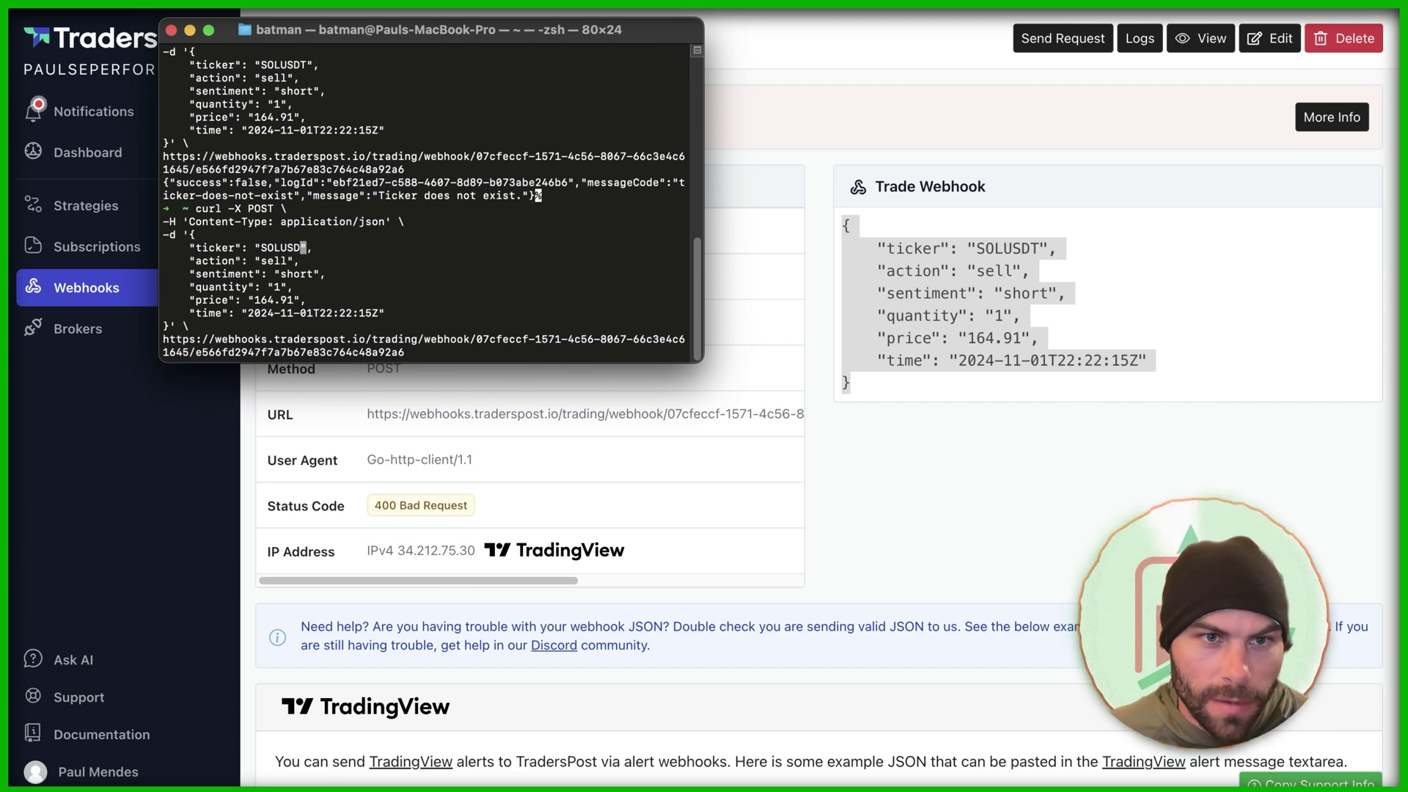
pyautogui.press('Return')
pyautogui.click(745, 405)
# Step: Change the webhook's asset class from Stocks to Crypto and save it
pyautogui.press('super+bracketleft')
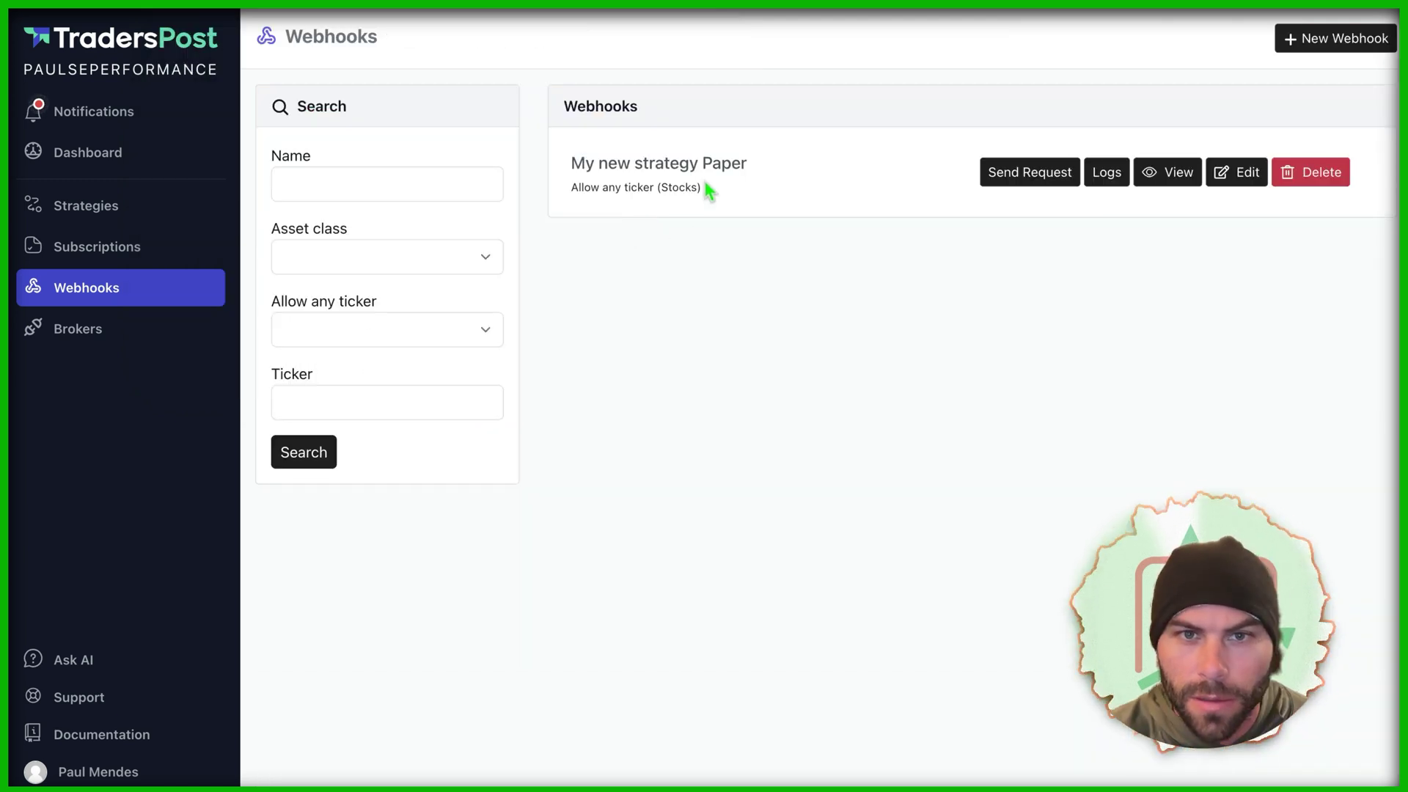
pyautogui.moveTo(566, 187); pyautogui.dragTo(714, 187)
pyautogui.doubleClick(682, 187)
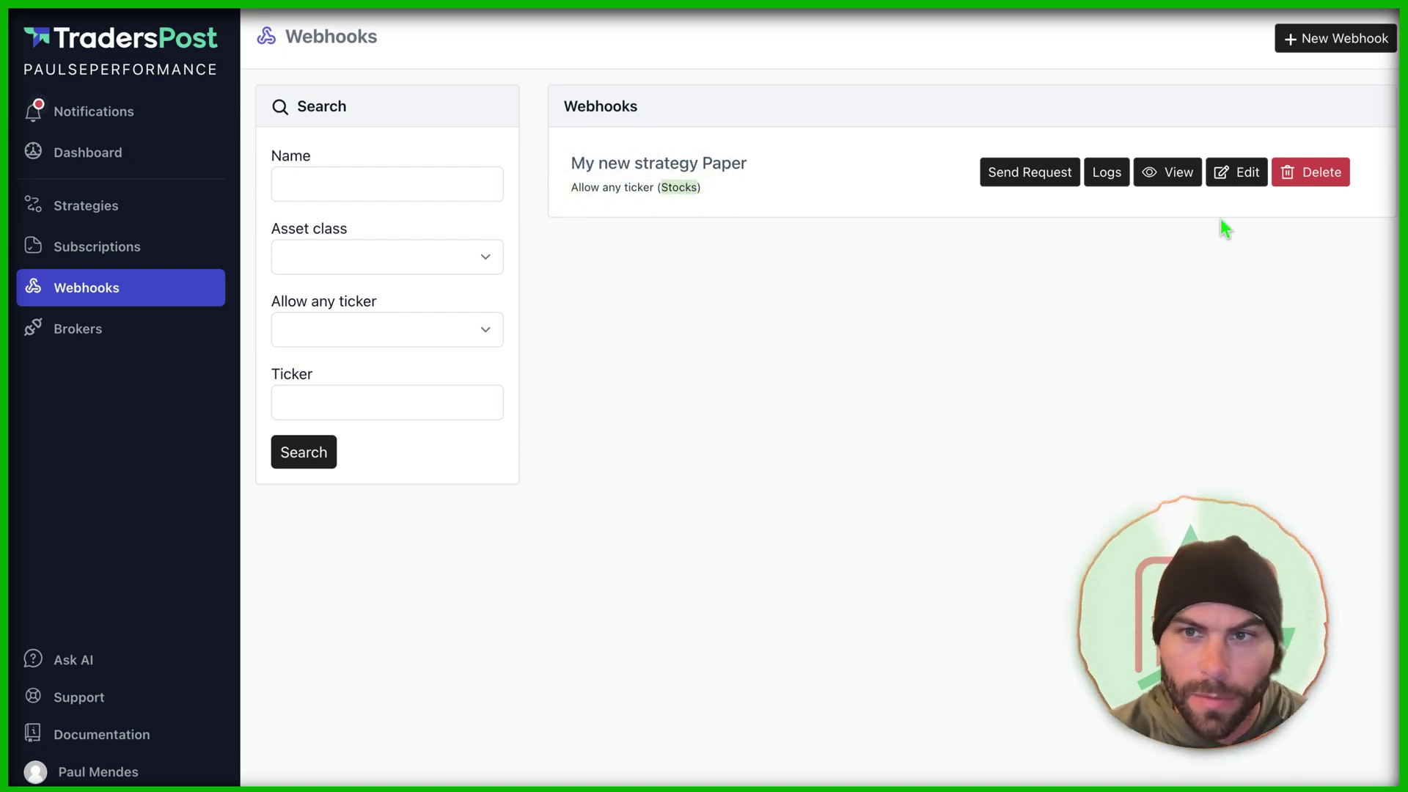
pyautogui.click(1236, 172)
pyautogui.click(493, 354)
pyautogui.click(493, 418)
pyautogui.click(283, 780)
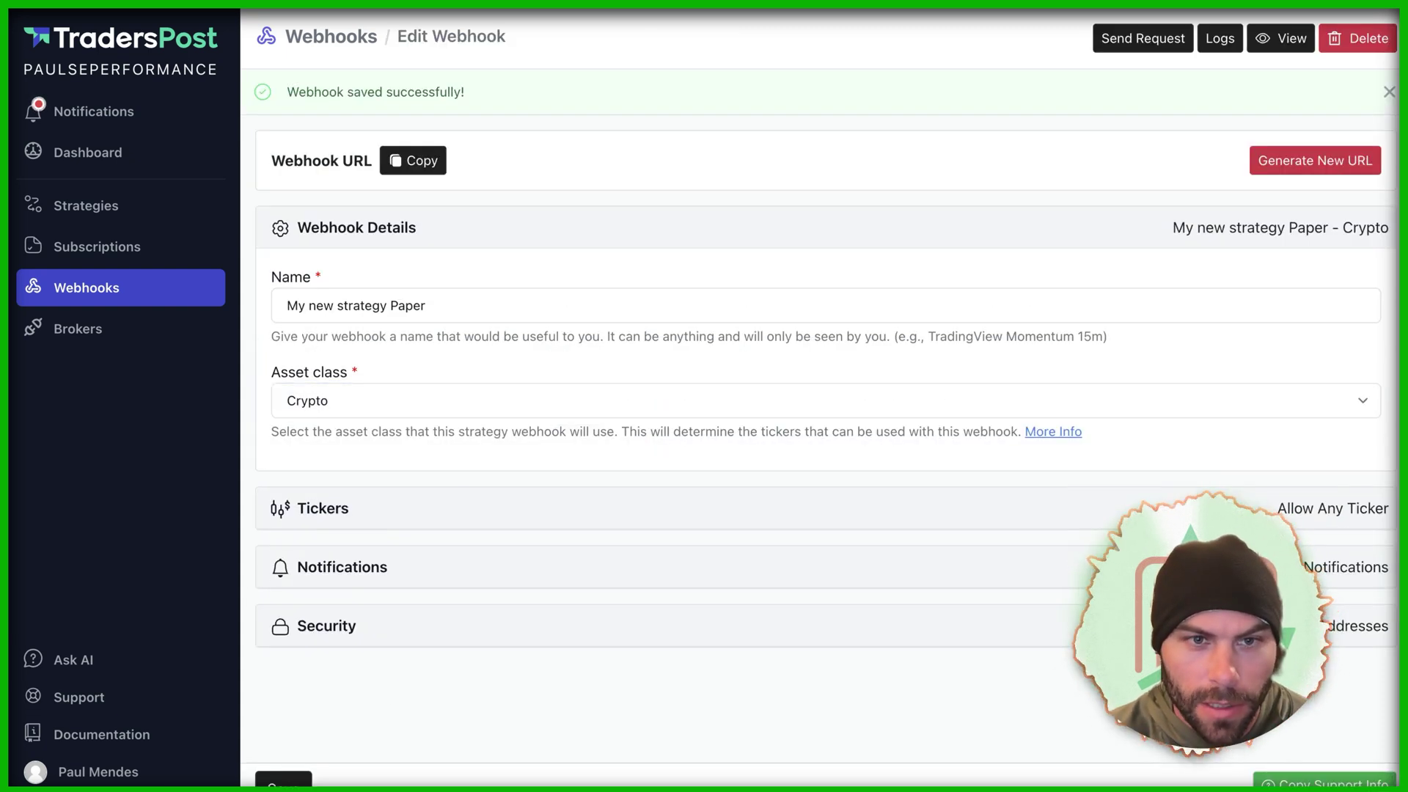
# Step: Resend the SOLUSD sell curl request and view the webhook's request logs
pyautogui.press('super+Tab')
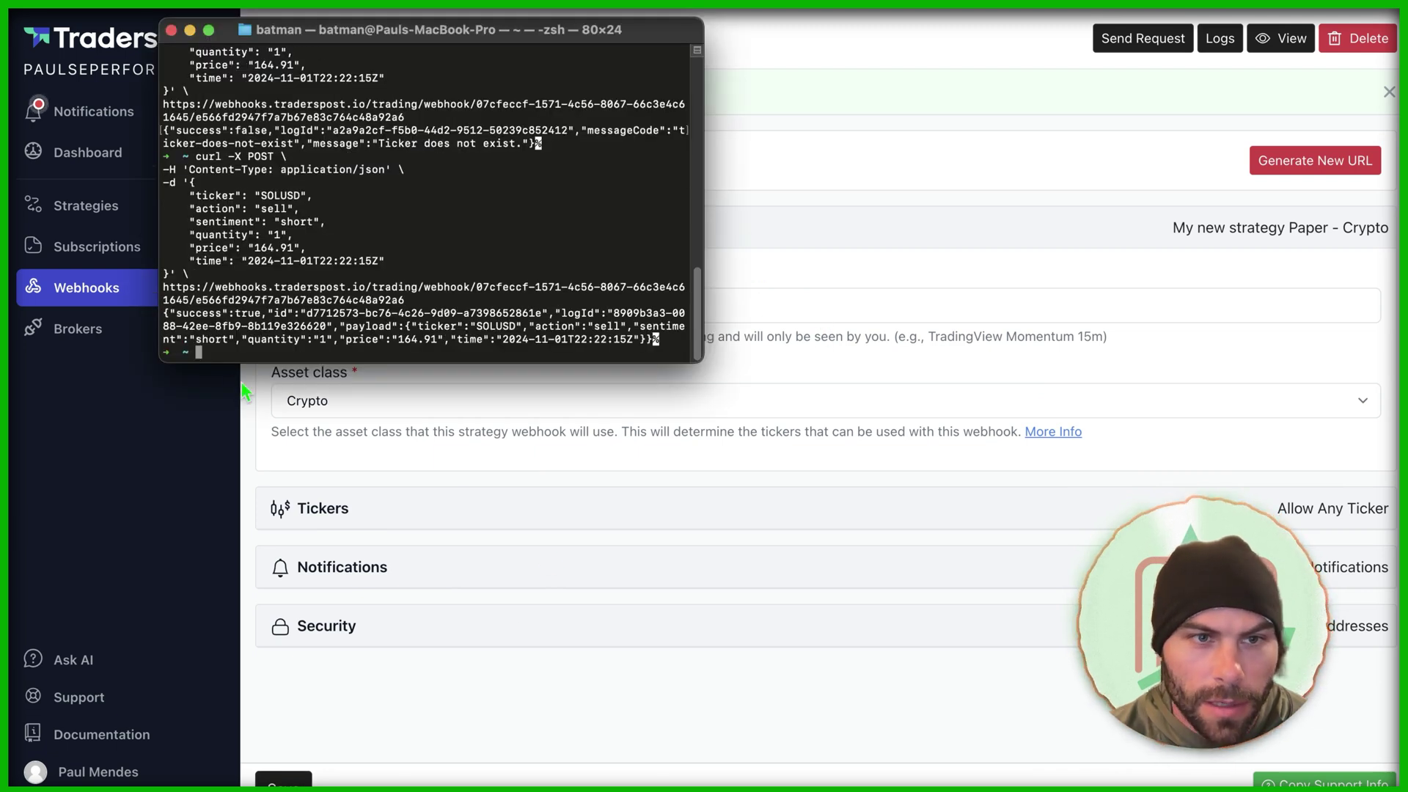
pyautogui.moveTo(168, 313); pyautogui.dragTo(564, 314)
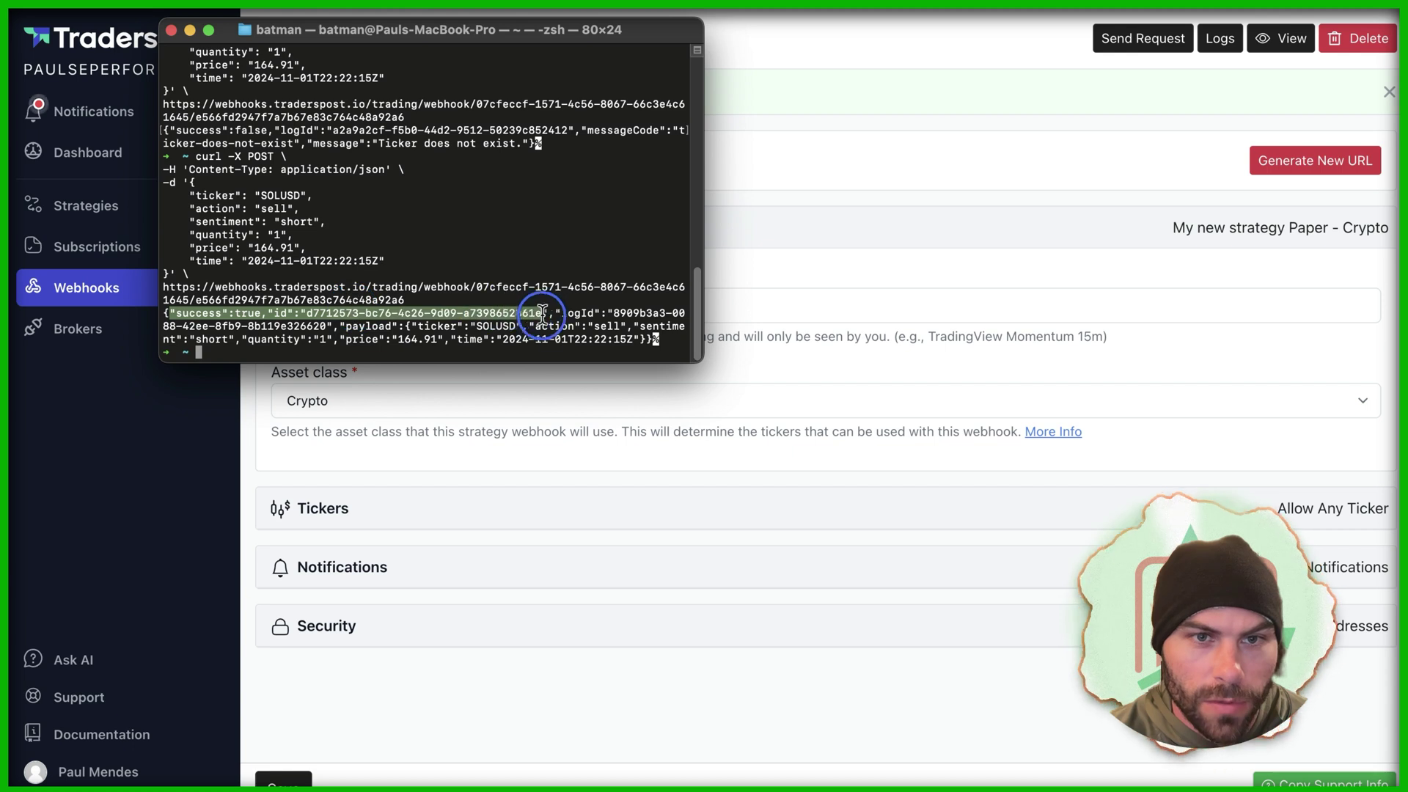
pyautogui.press('super+Tab')
pyautogui.click(1218, 38)
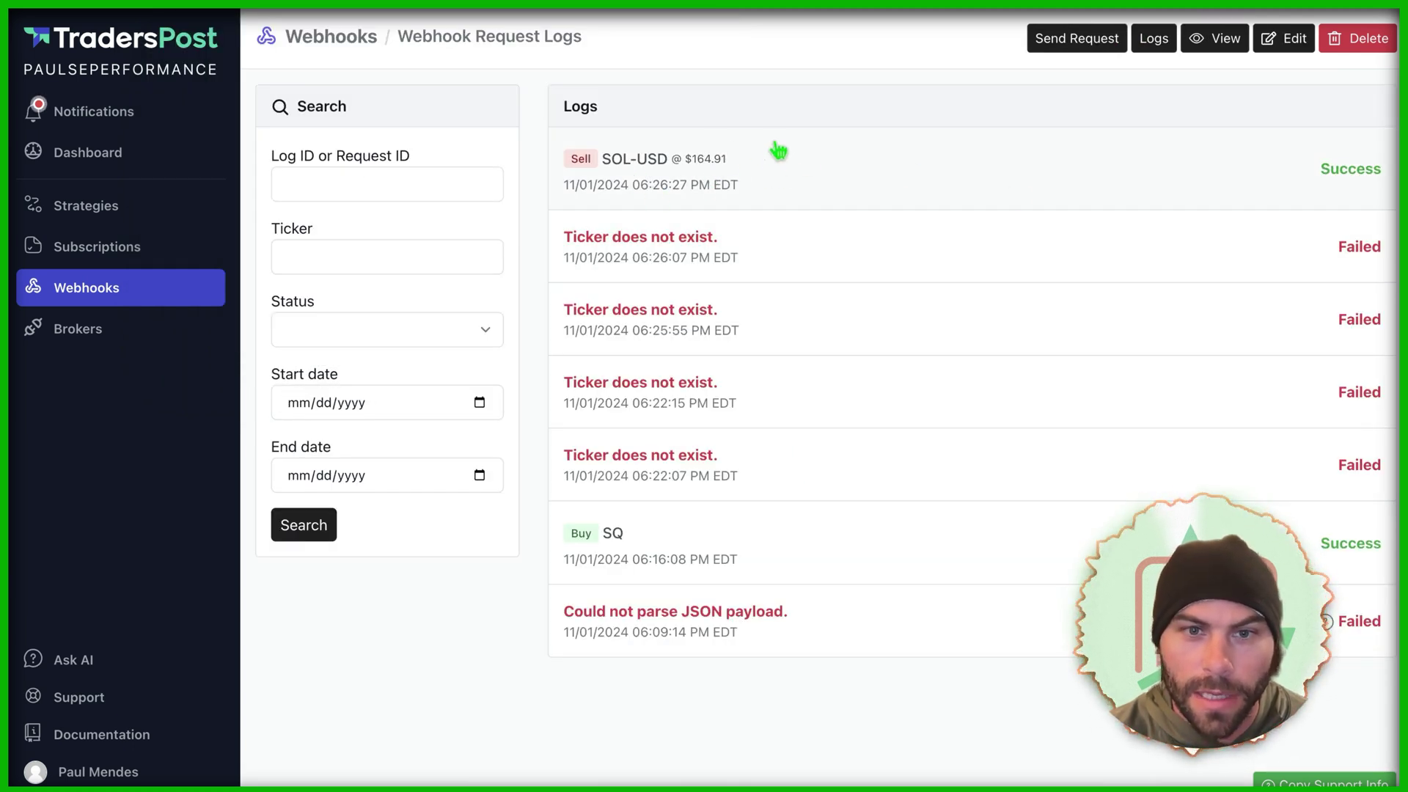
# Step: Rerun the SOLUSD sell curl request from Terminal, then open the paper broker's account
pyautogui.press('super+Tab')
pyautogui.press('Up')
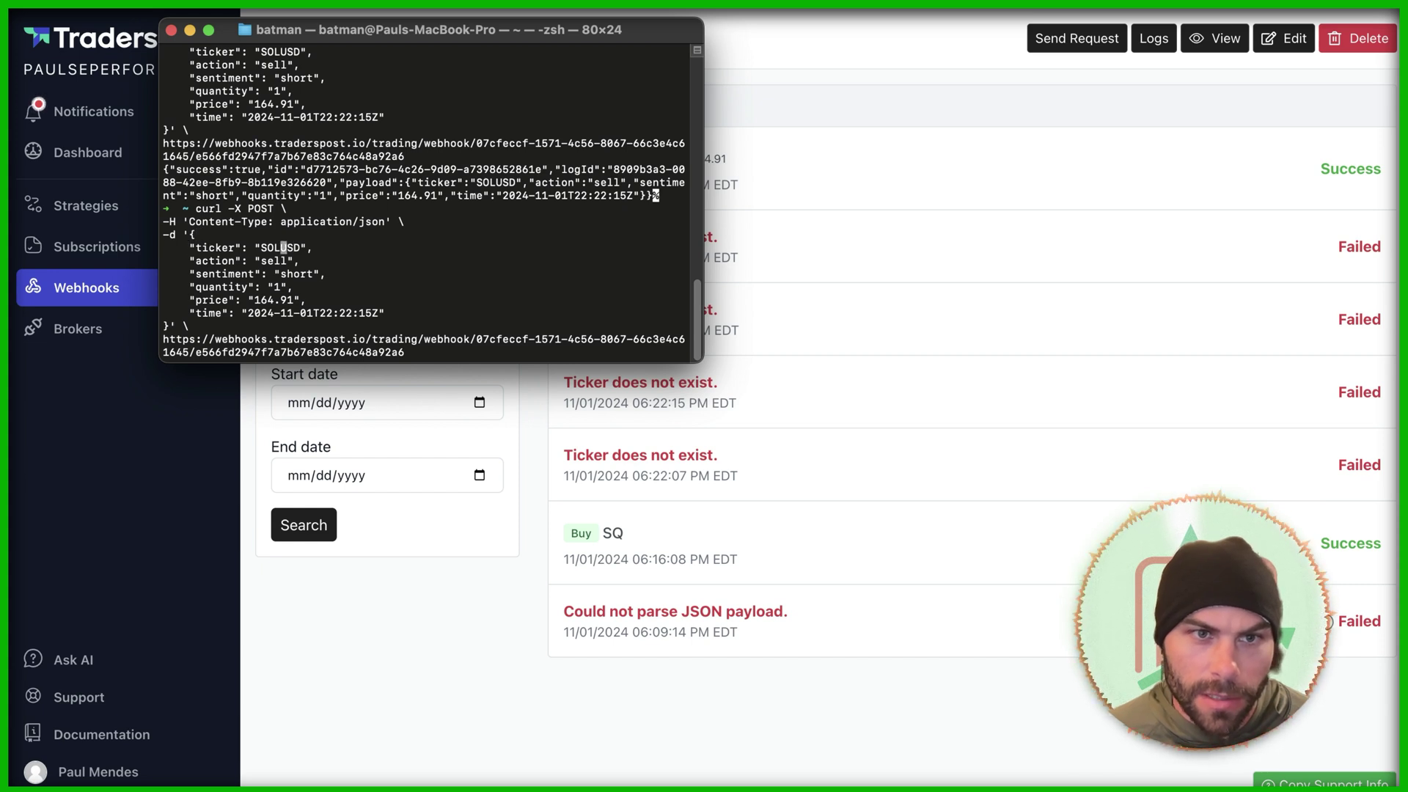
pyautogui.press('Return')
pyautogui.press('super+Tab')
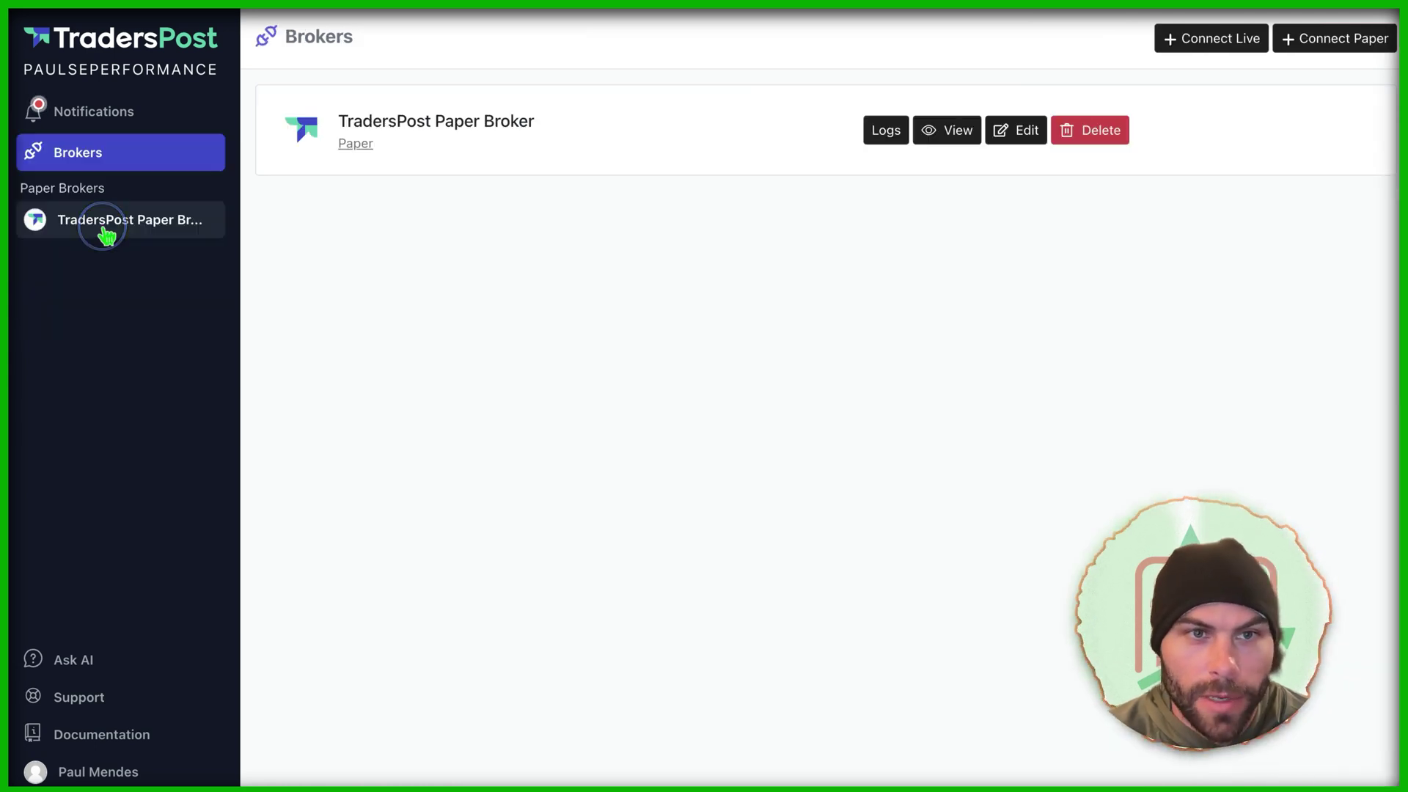
pyautogui.click(107, 229)
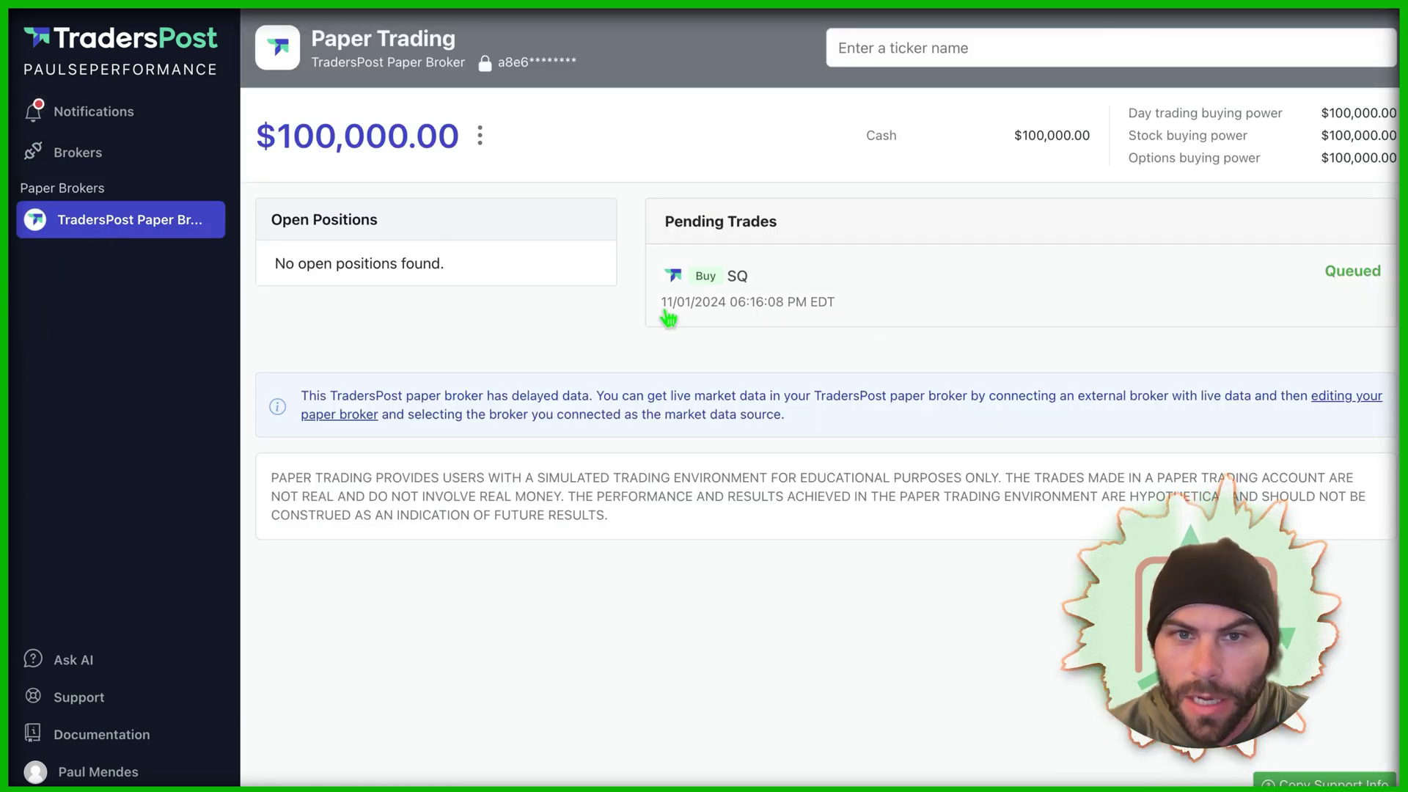
# Step: Reject the queued SQ paper buy, then open the latest SOL-USDT sell in the subscription's trades
pyautogui.click(814, 277)
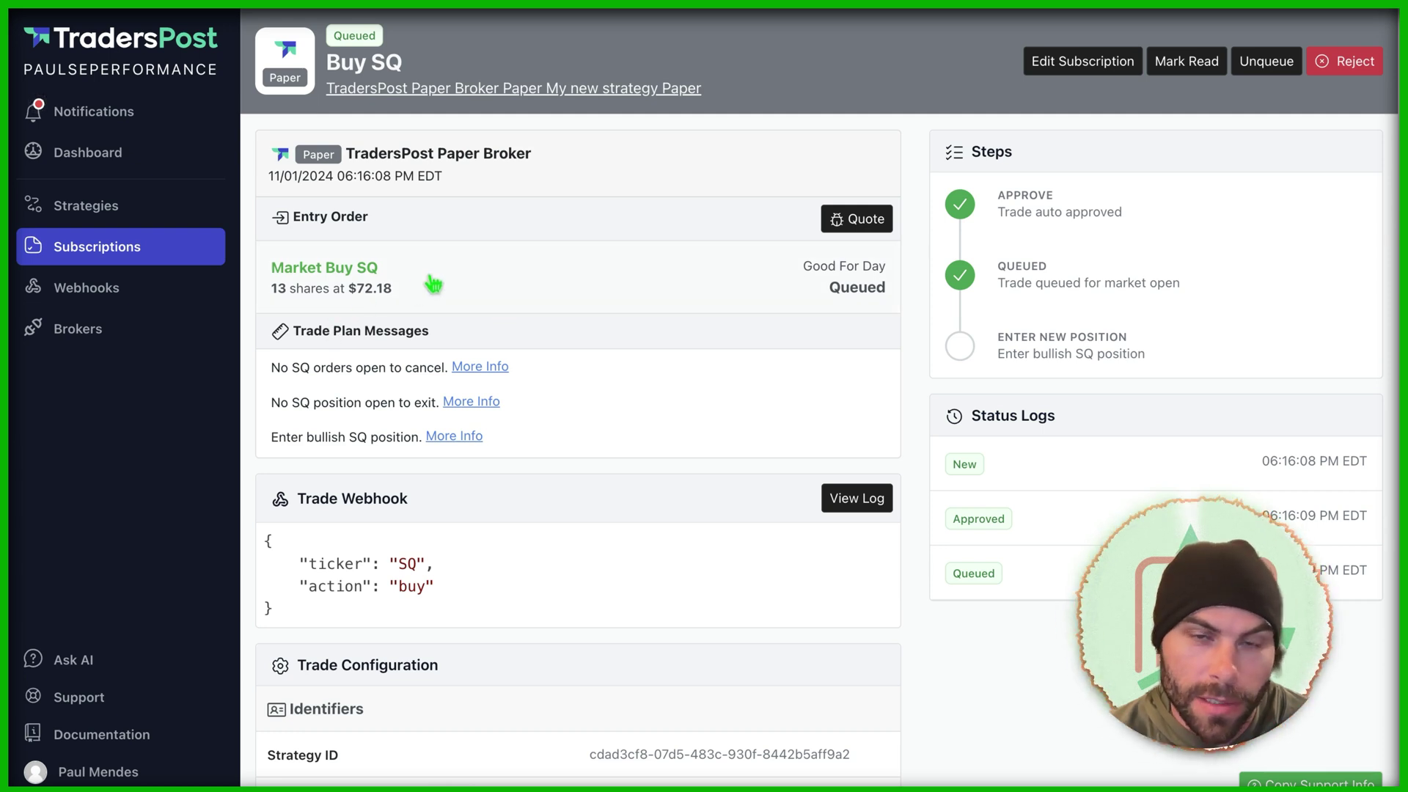
pyautogui.scroll(-5, 601, 323)
pyautogui.scroll(5, 611, 343)
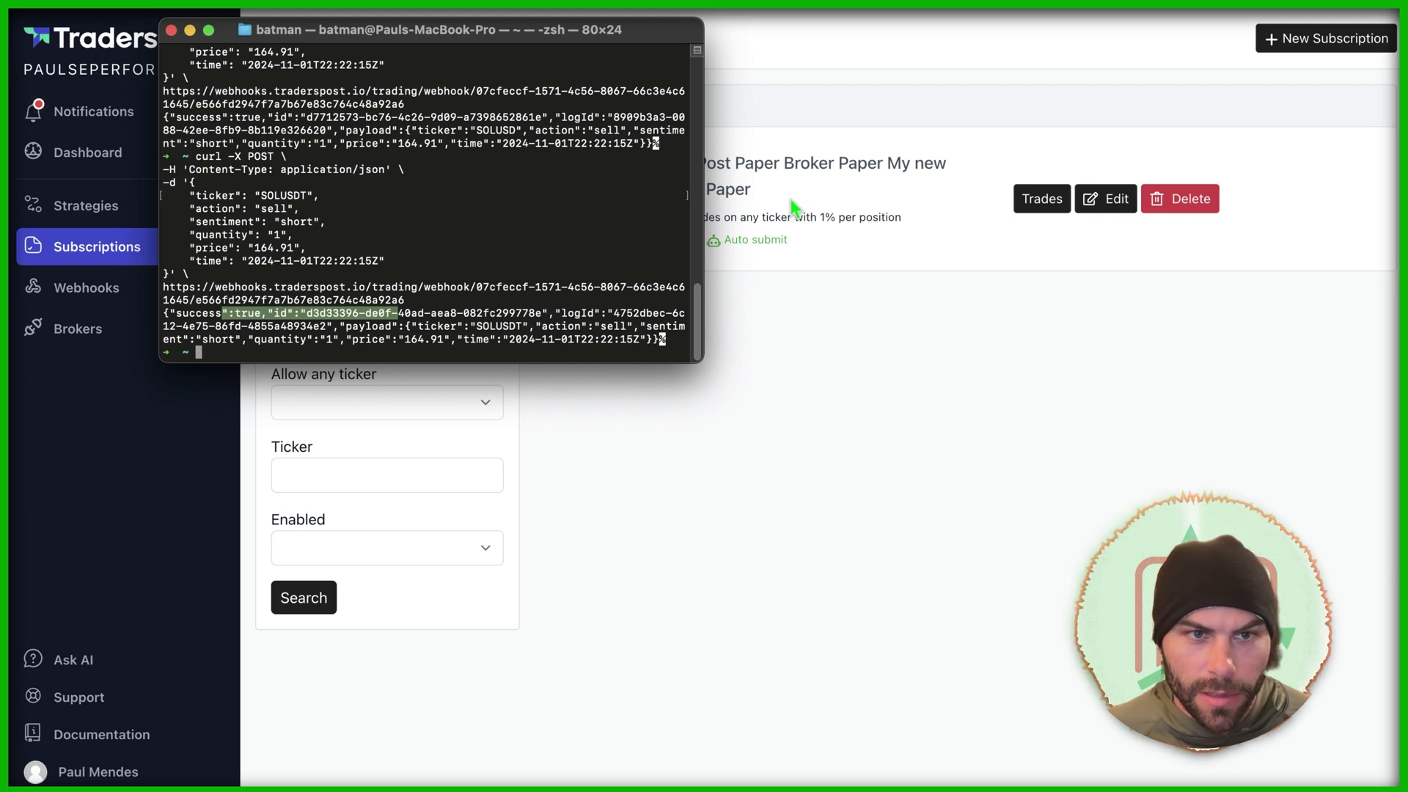
pyautogui.click(1042, 199)
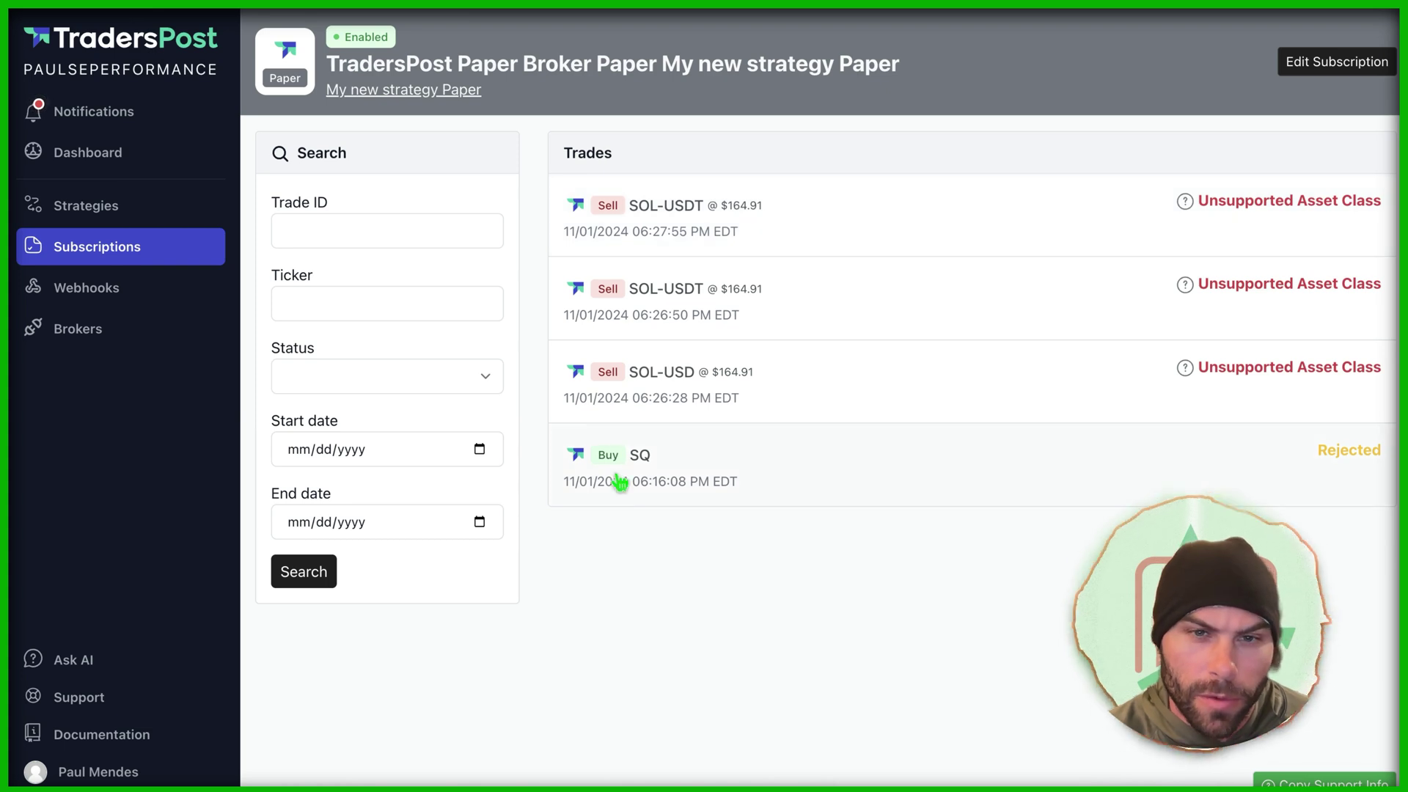
pyautogui.click(718, 224)
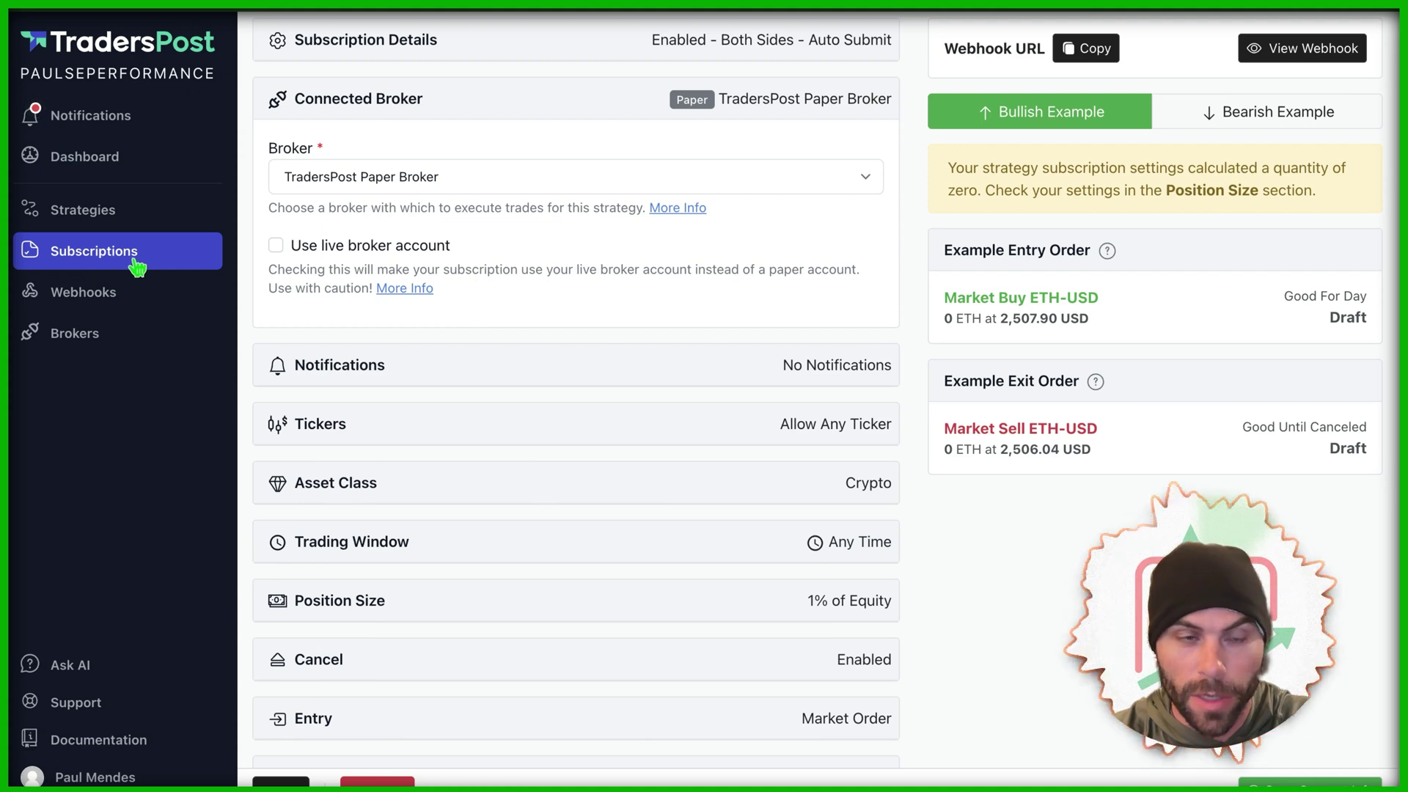
# Step: Set the subscription's Asset Class to Crypto in Edit Subscription and save it
pyautogui.click(435, 498)
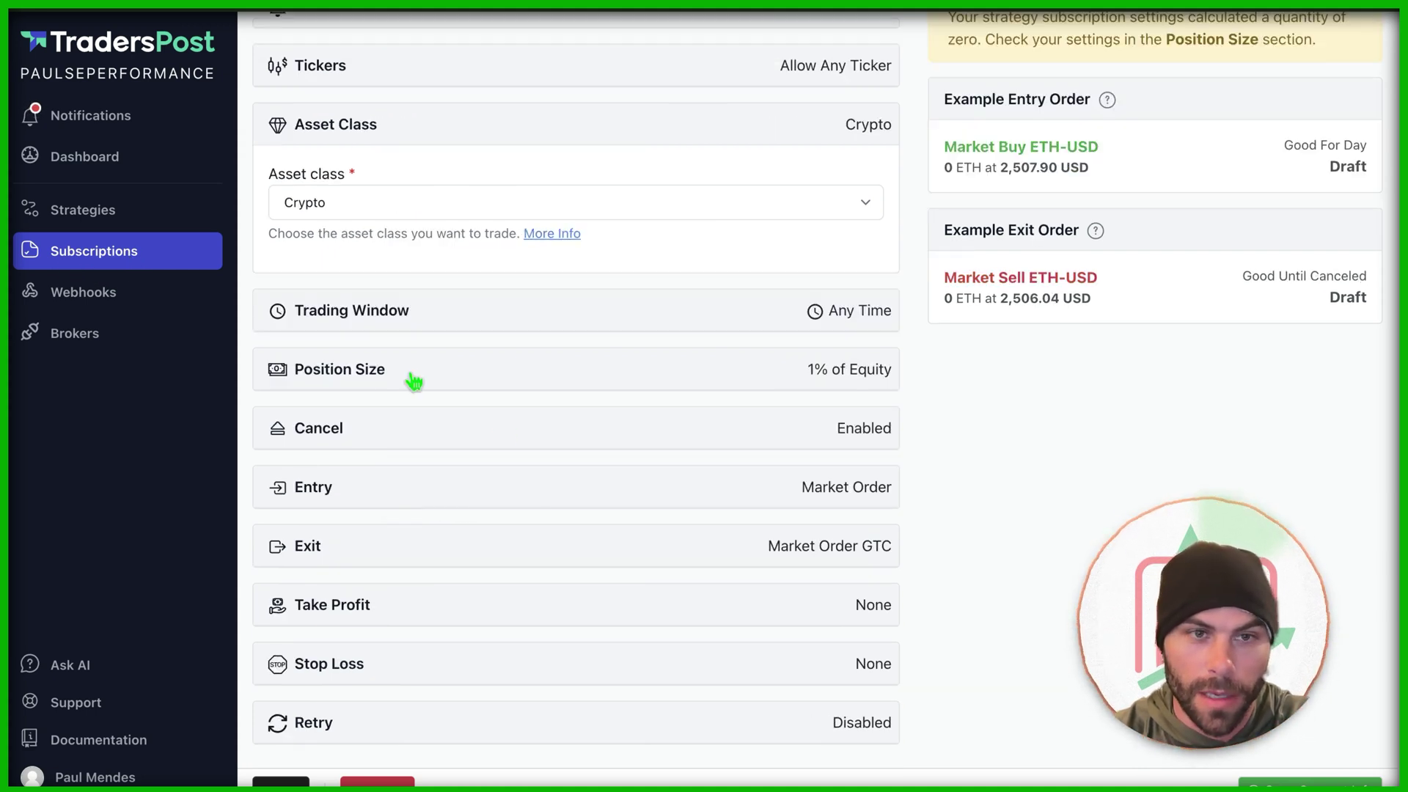
pyautogui.click(398, 204)
pyautogui.click(393, 144)
pyautogui.click(392, 208)
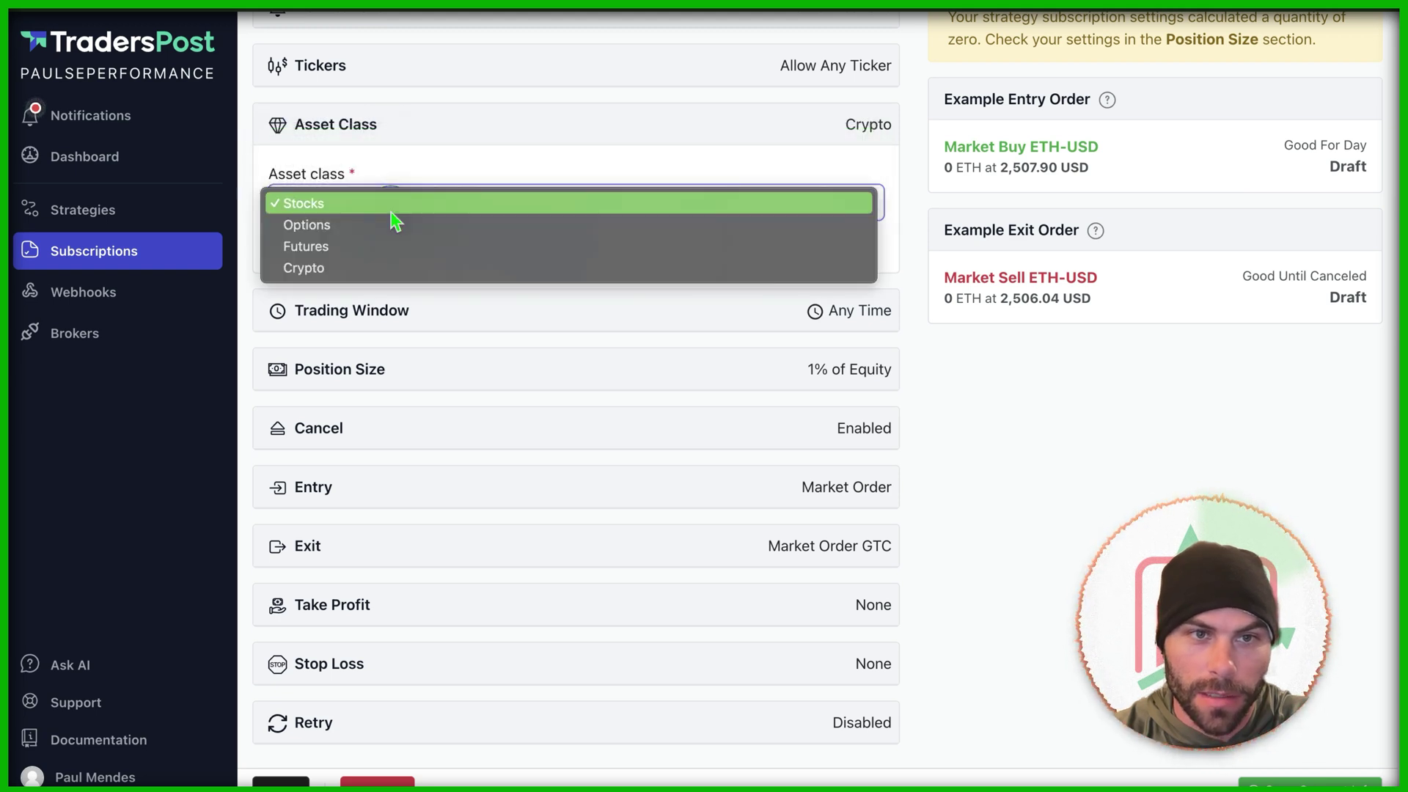
pyautogui.click(393, 268)
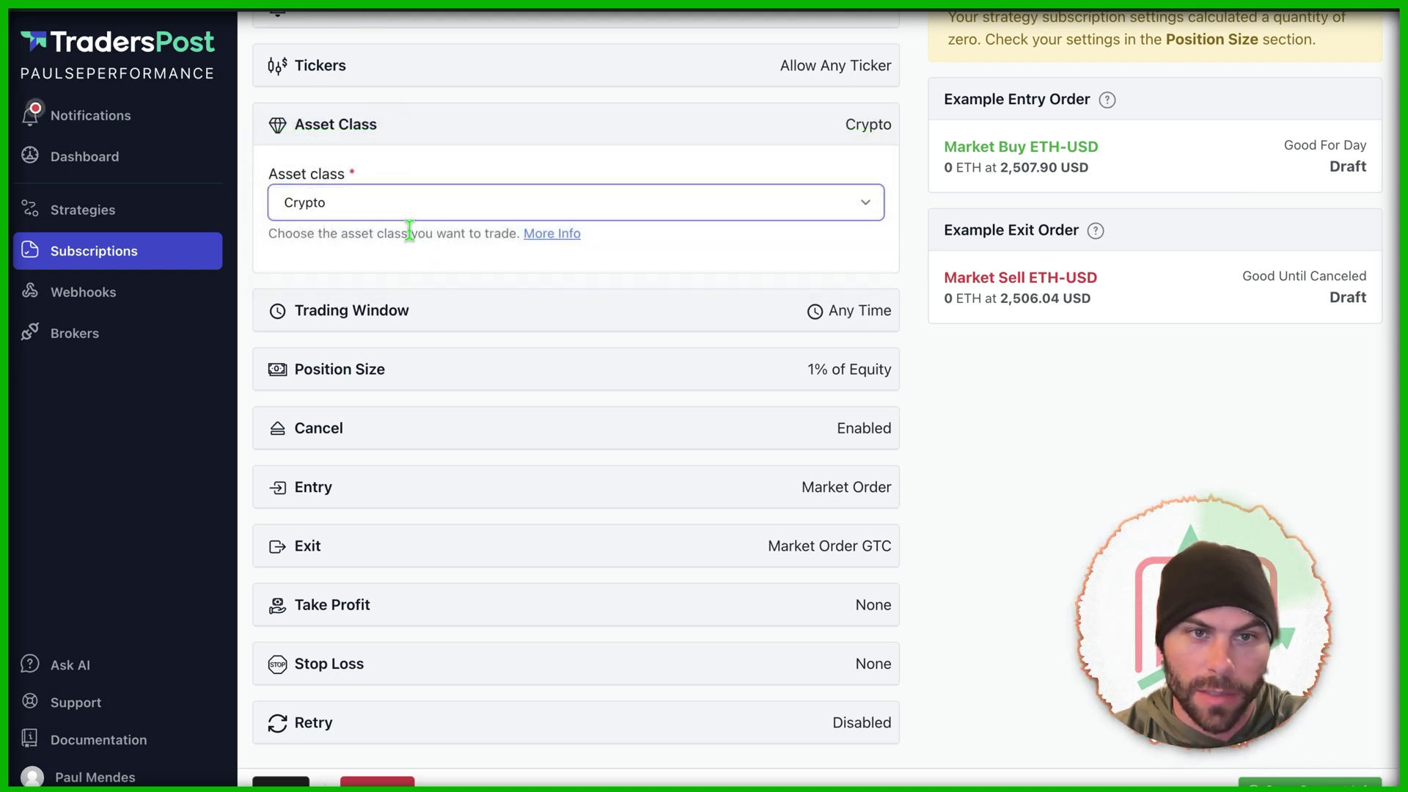
pyautogui.click(381, 207)
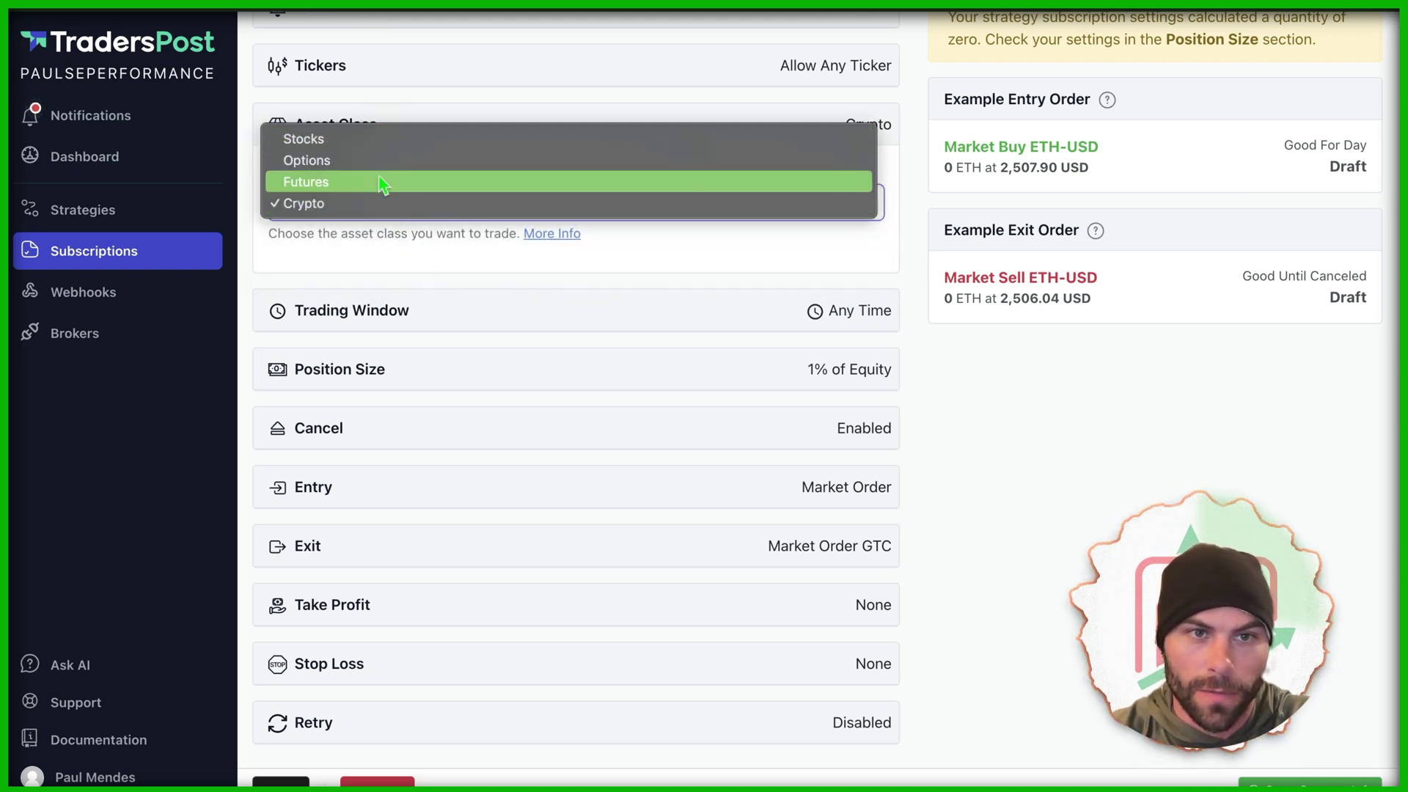
pyautogui.click(352, 209)
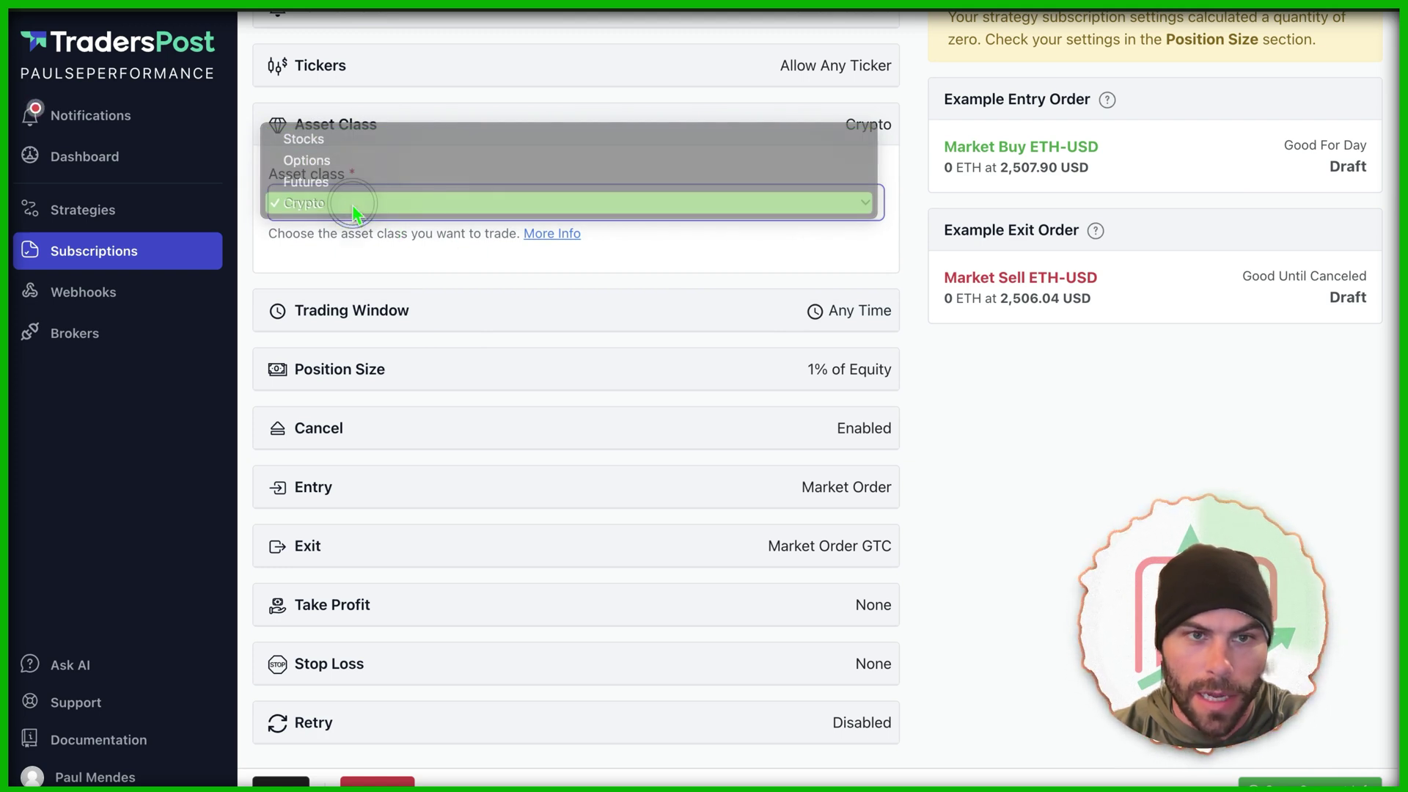
pyautogui.press('Return')
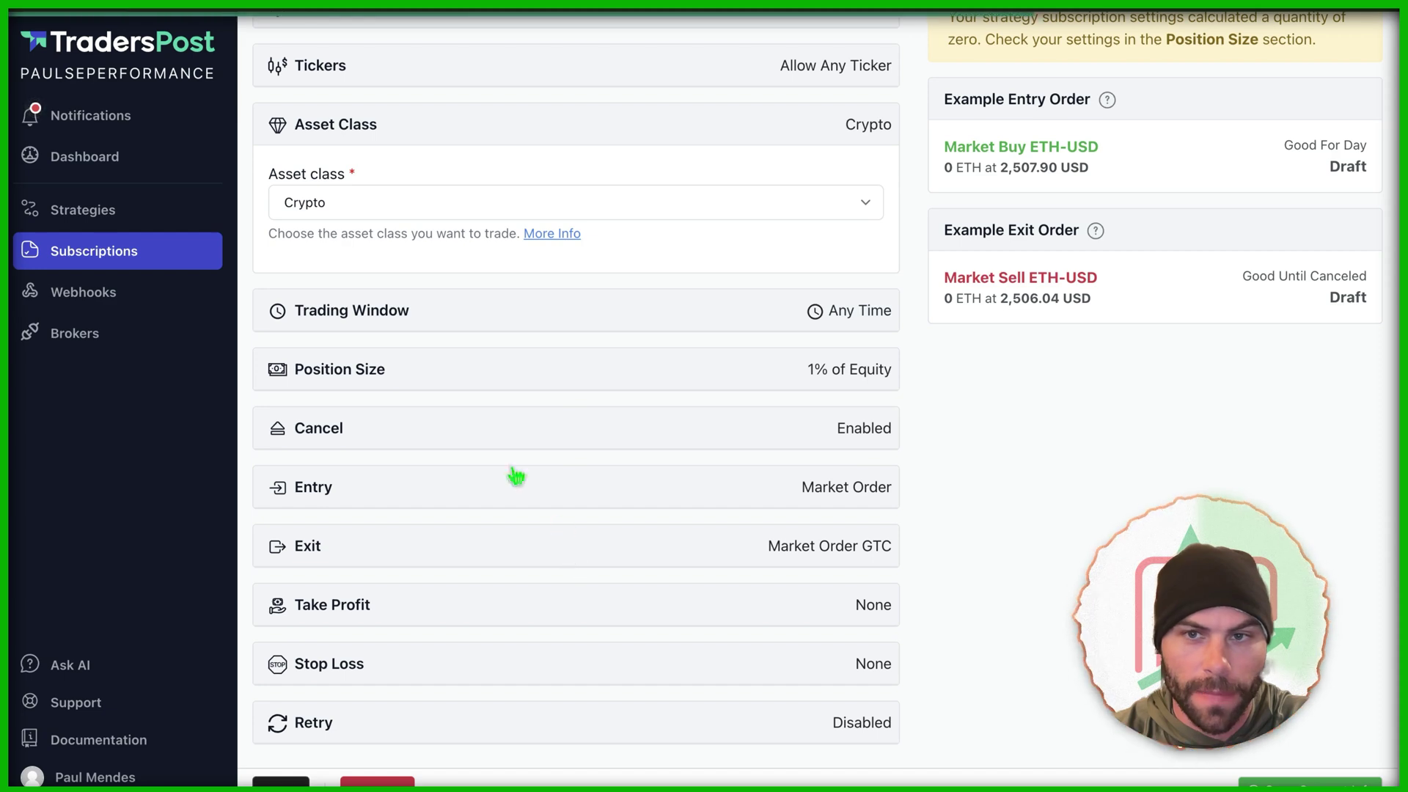
pyautogui.press('super+Tab')
pyautogui.press('super+Tab')
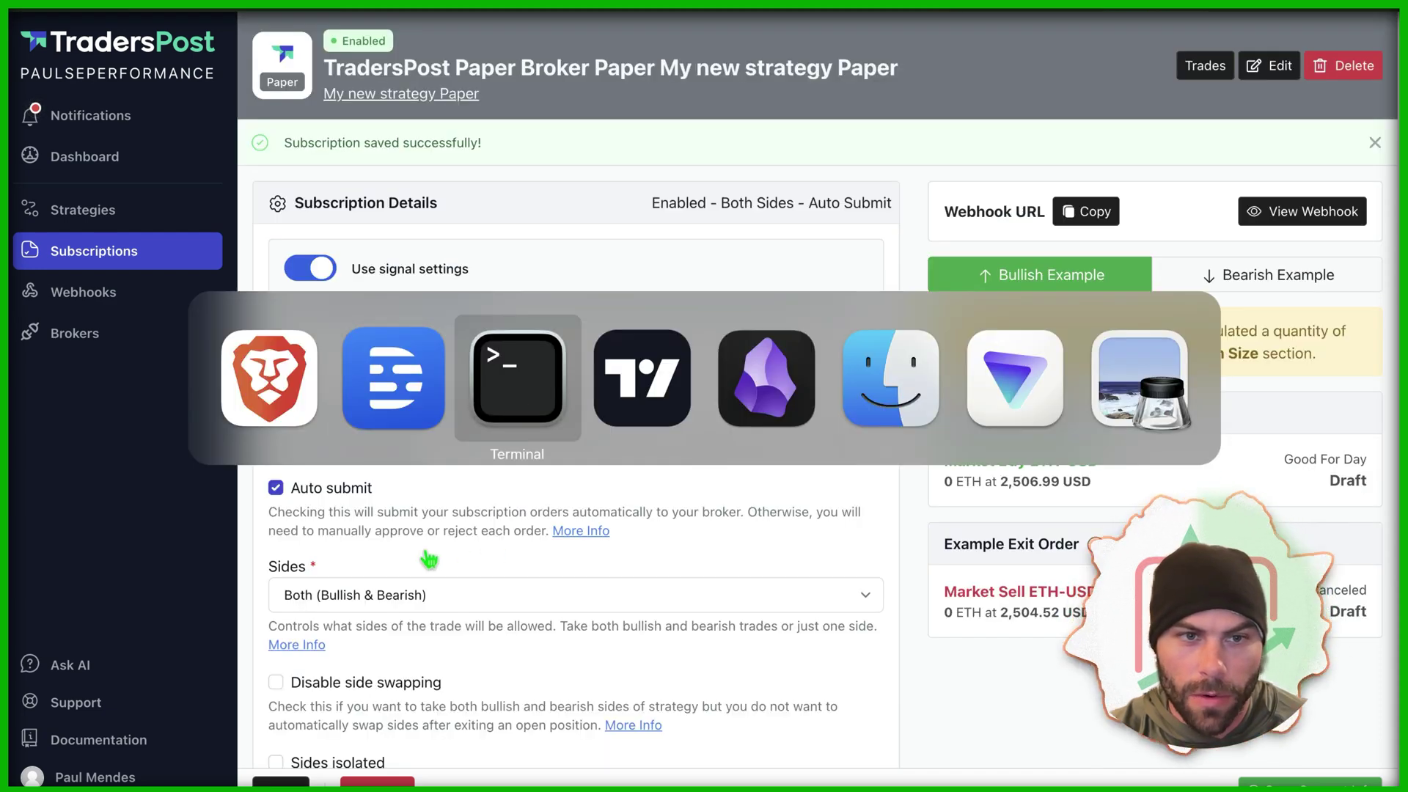
# Step: Open the Completed Sell SOL-USD trade from the subscription's Trades list
pyautogui.click(365, 550)
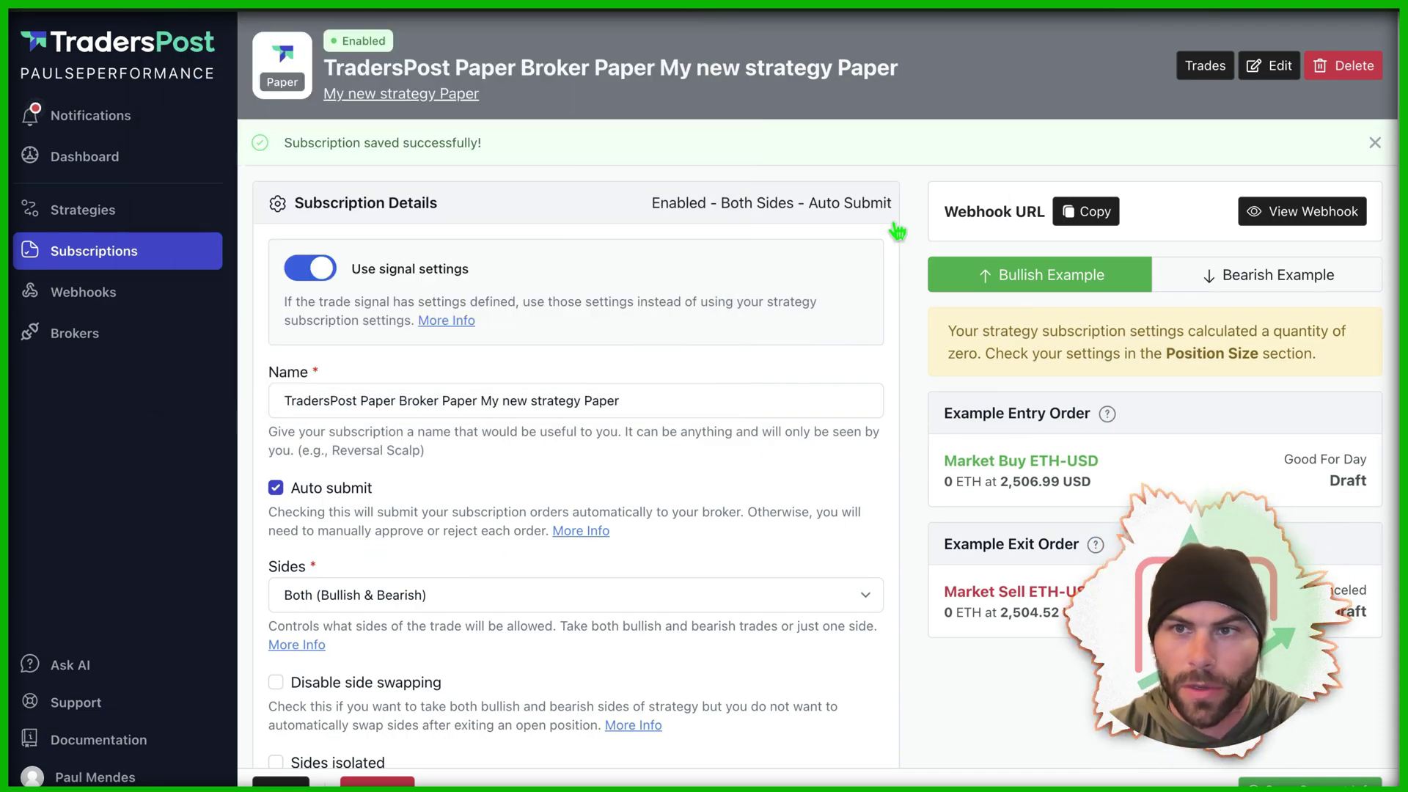
pyautogui.click(1182, 67)
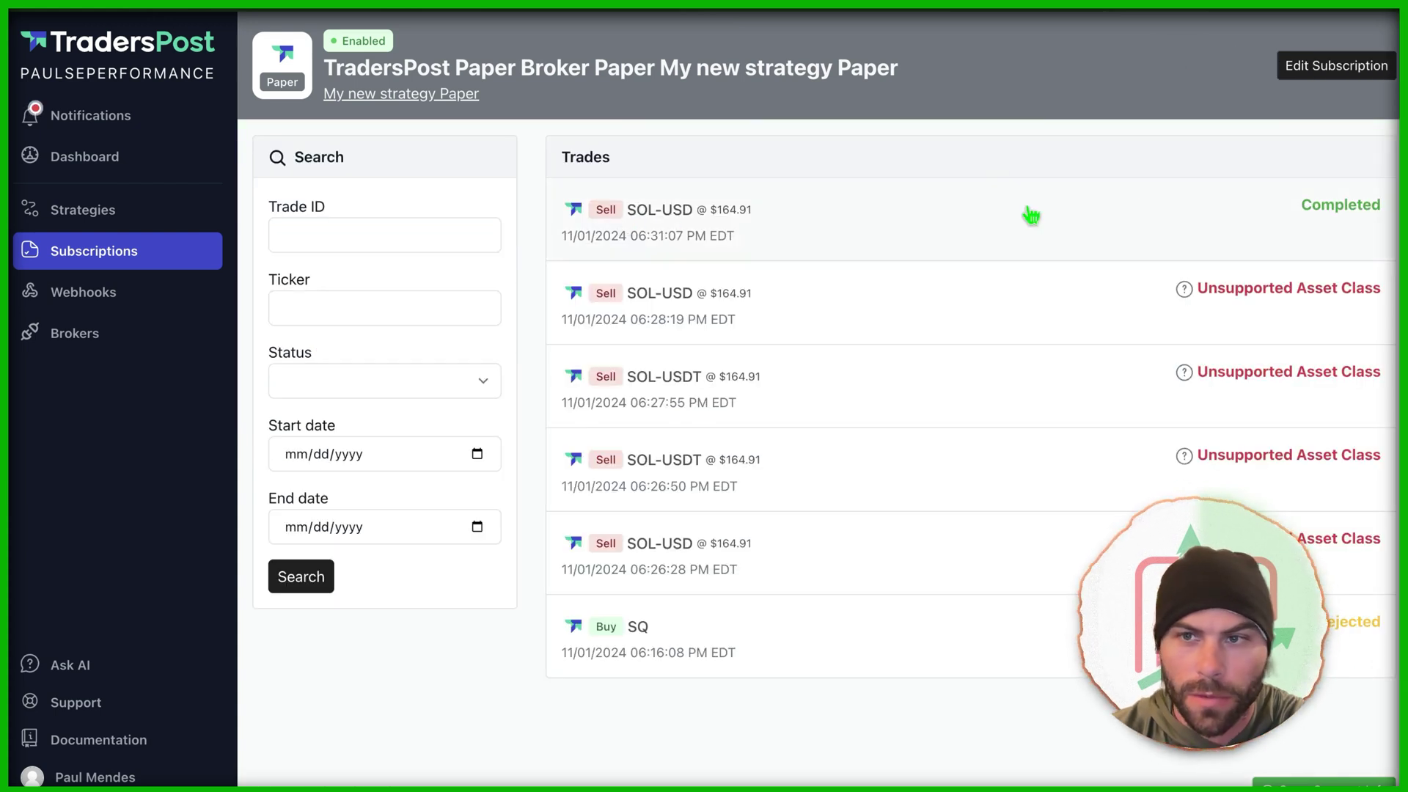
pyautogui.click(795, 223)
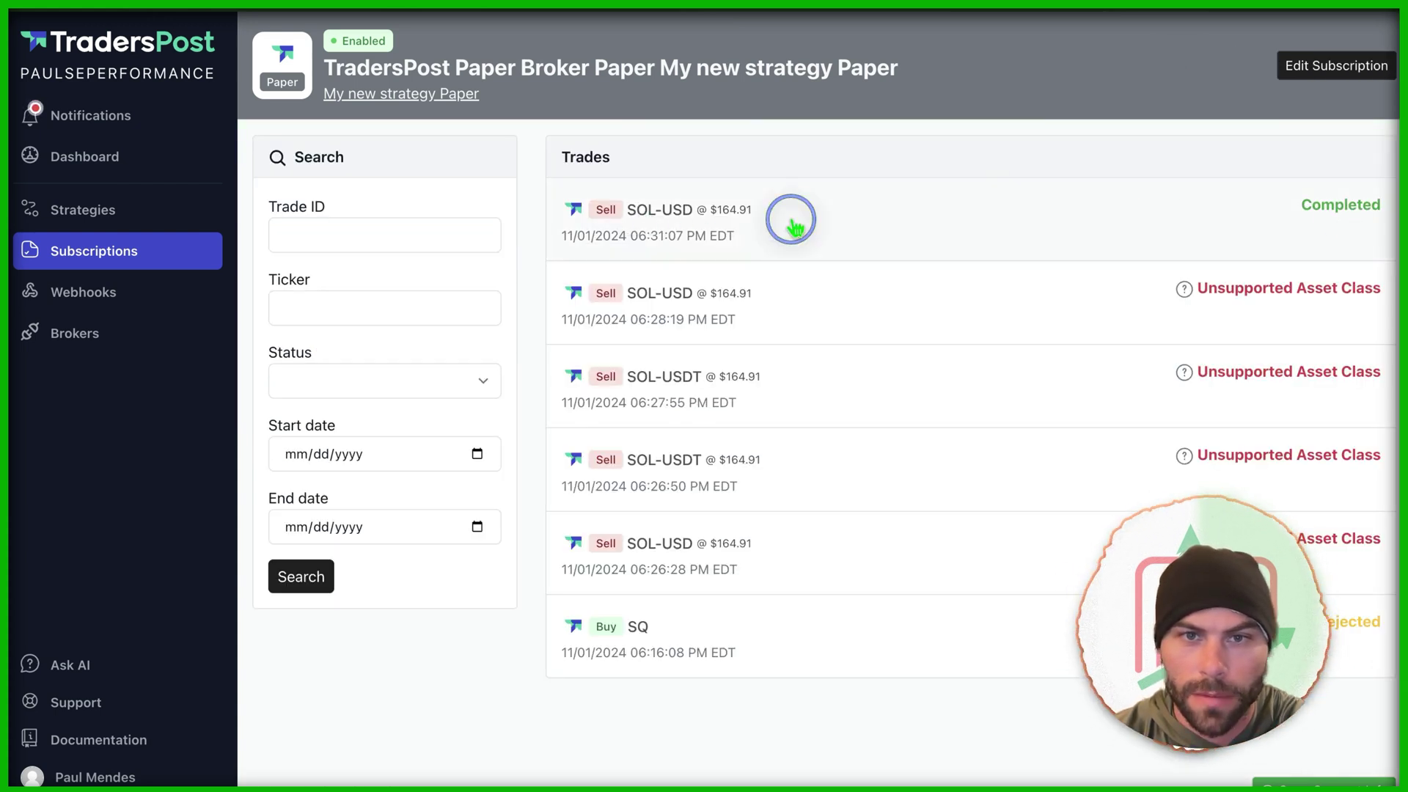
pyautogui.scroll(-3, 482, 309)
pyautogui.scroll(3, 482, 309)
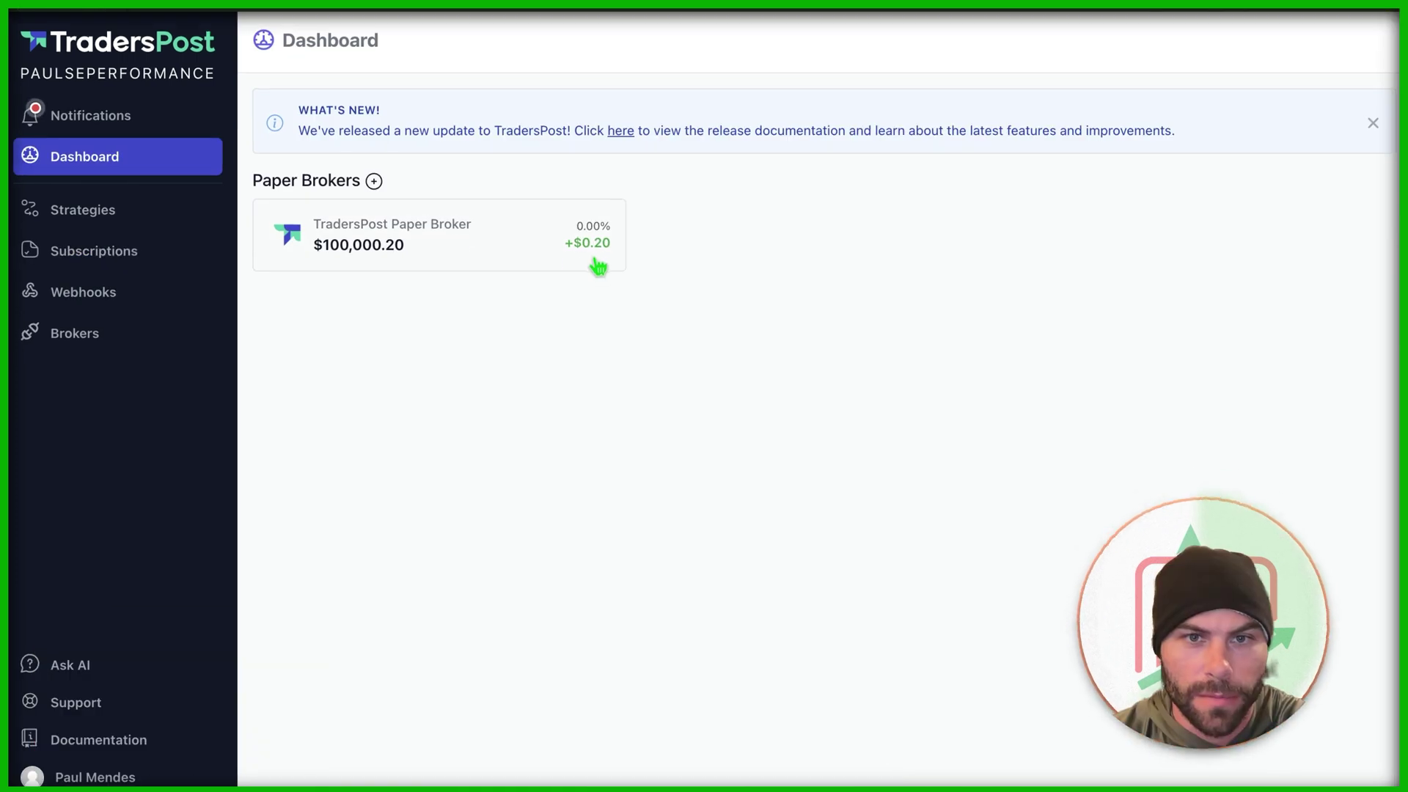
# Step: Open the TradersPost Paper Broker account to view the 1 SOL-USD short at $164.90
pyautogui.click(376, 247)
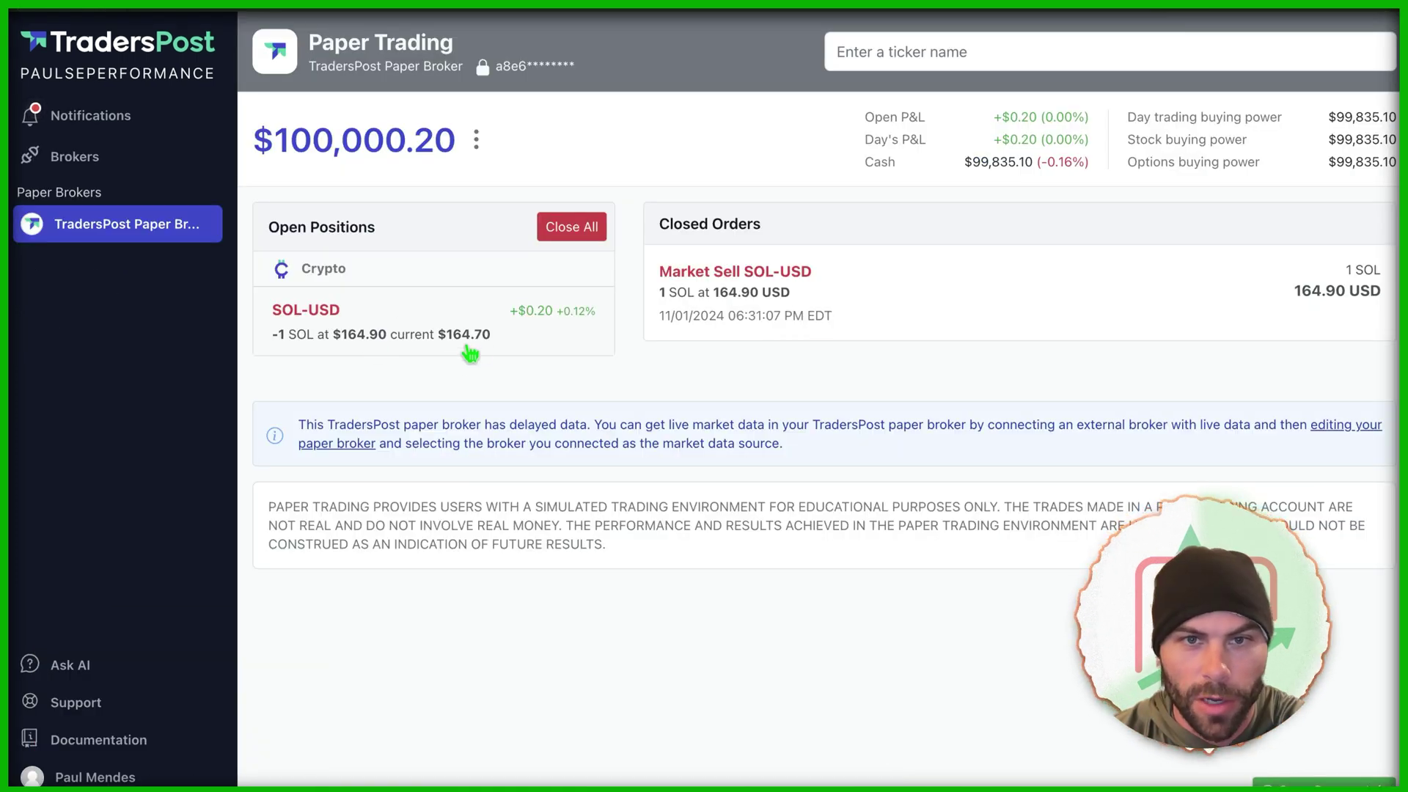